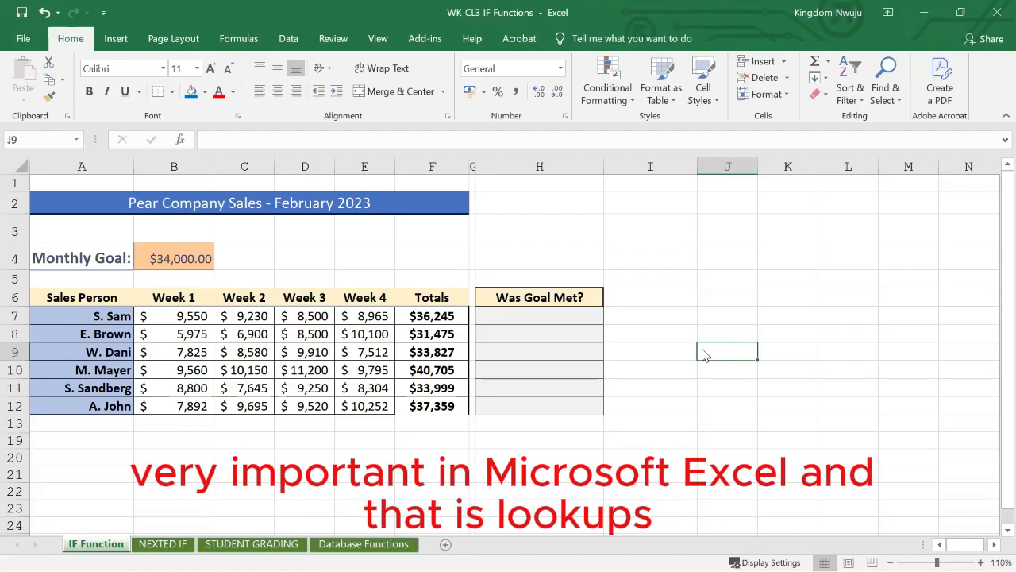
# Enter the note LOOKUP in cell J6 and FUNCTION in cell J7.
pyautogui.click(713, 296)
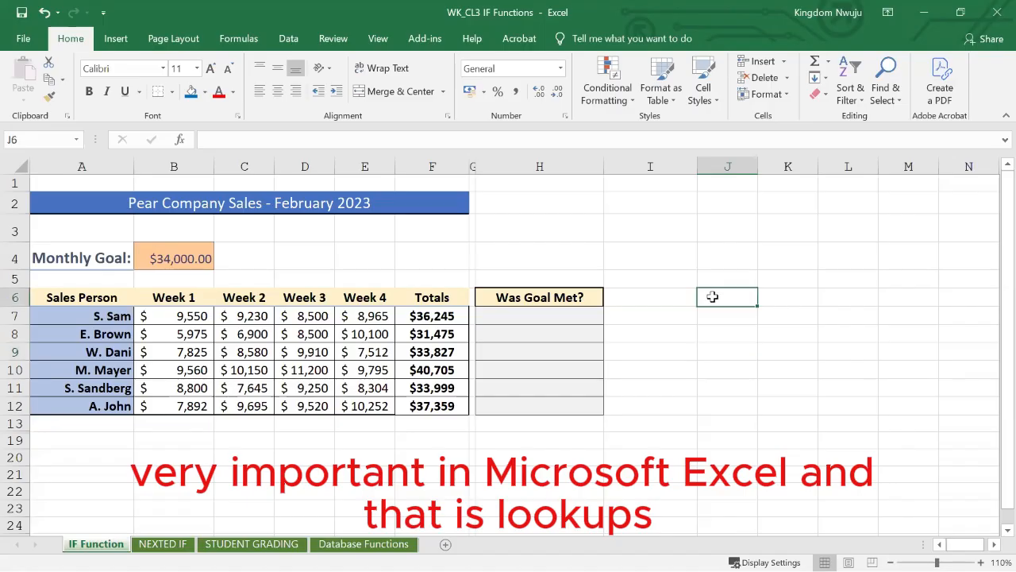
pyautogui.write('LOOKUP')
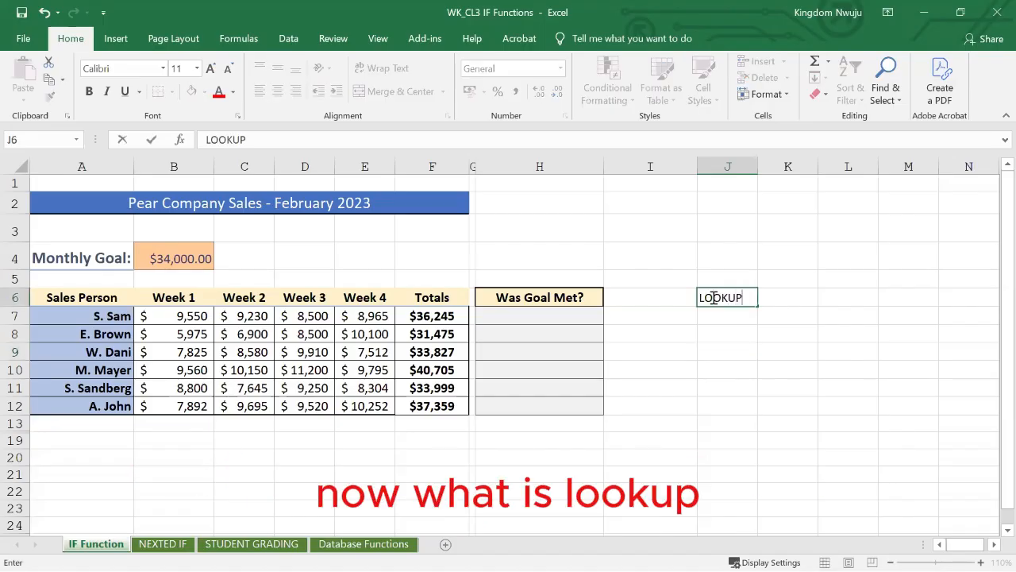
pyautogui.press('Return')
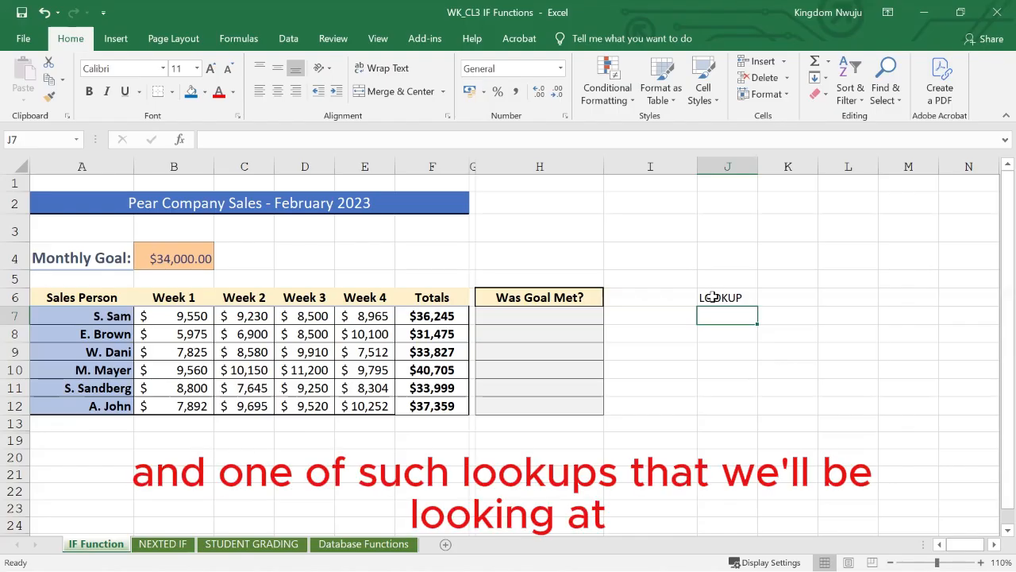
pyautogui.write('I')
pyautogui.press('BackSpace')
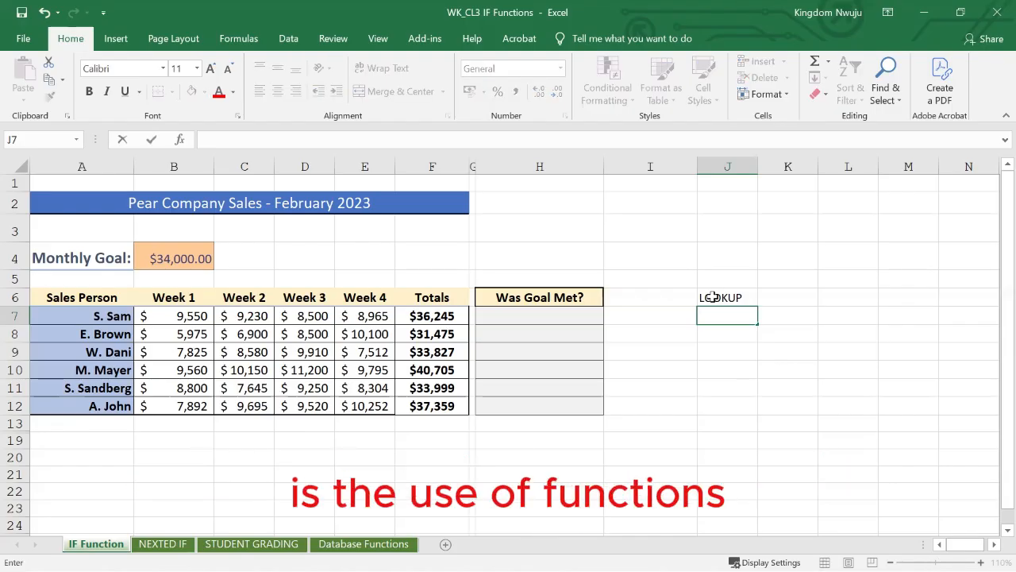
pyautogui.write('FUNCTION')
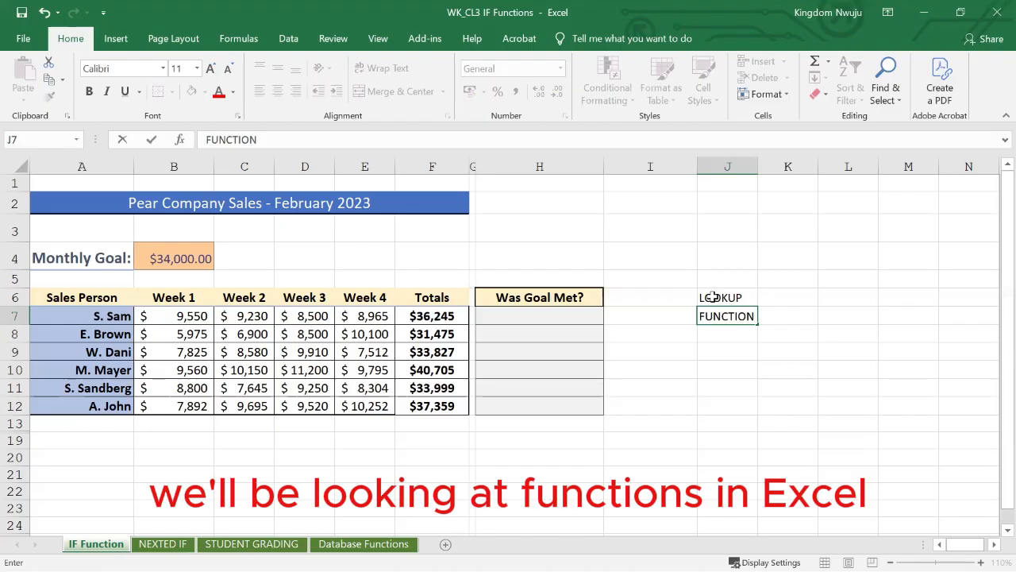
pyautogui.press('Return')
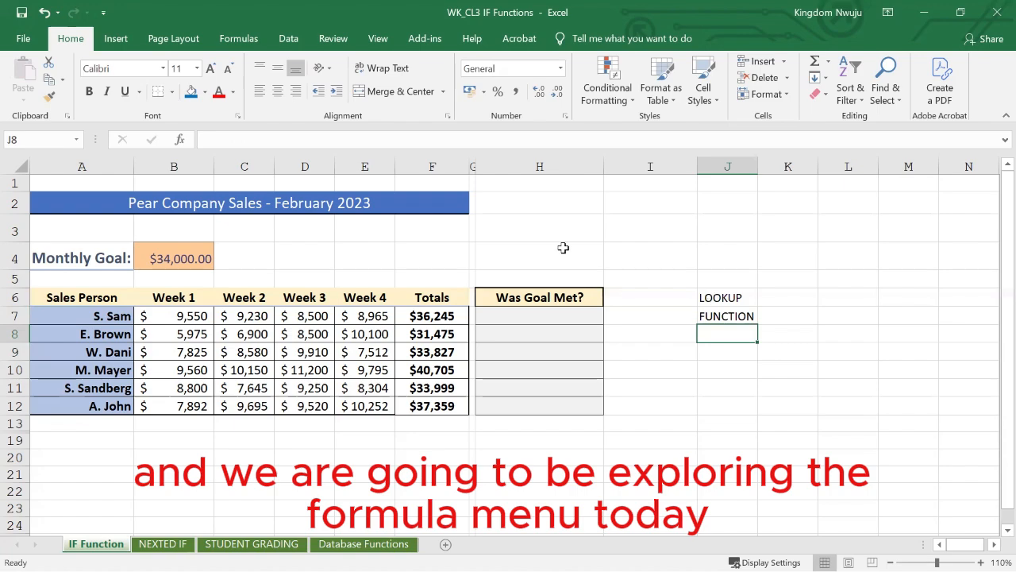
pyautogui.click(248, 41)
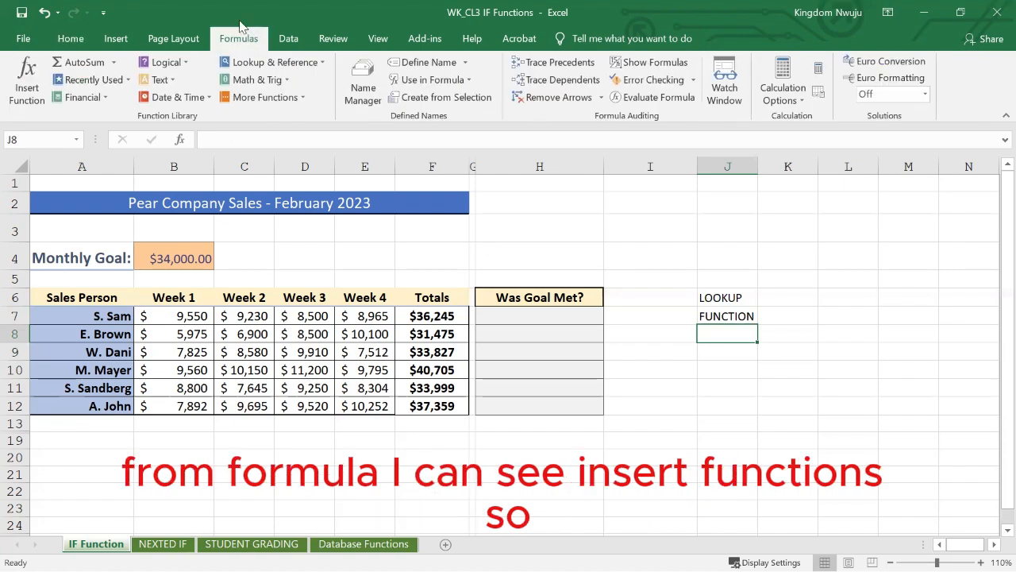
pyautogui.click(22, 103)
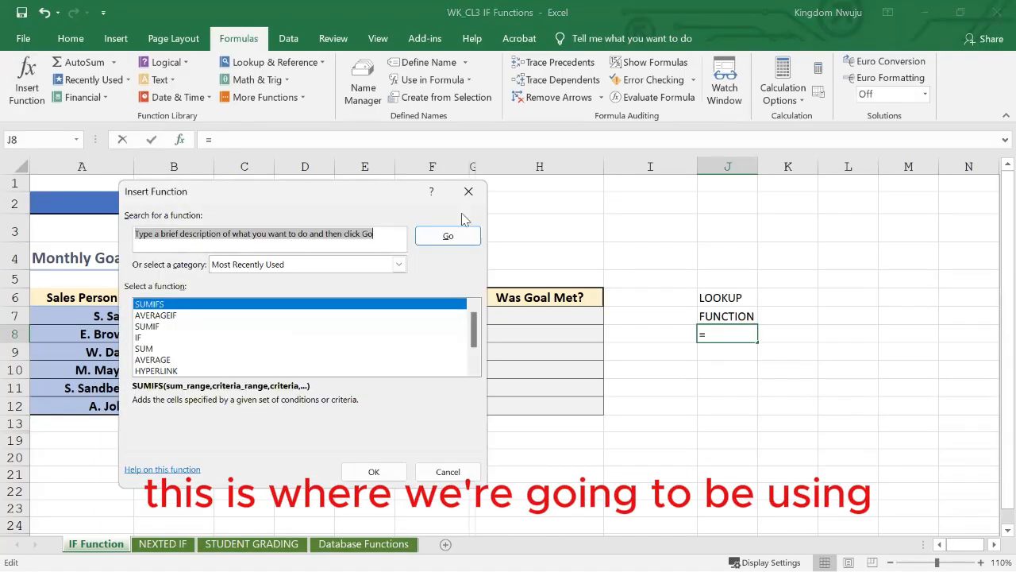
pyautogui.click(469, 193)
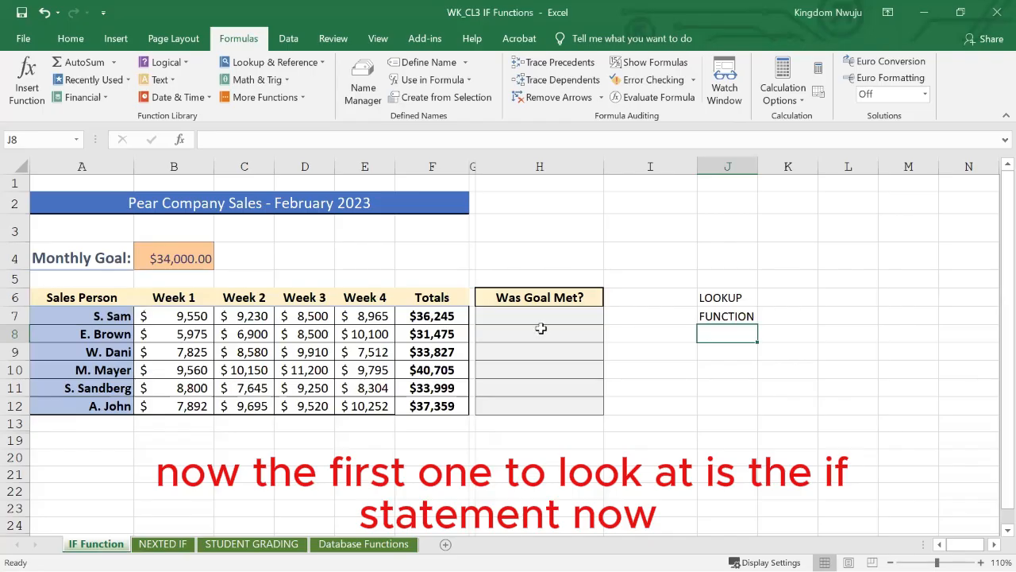
# Enter the note IF STATEMENT in cell J8 below FUNCTION.
pyautogui.write('IF')
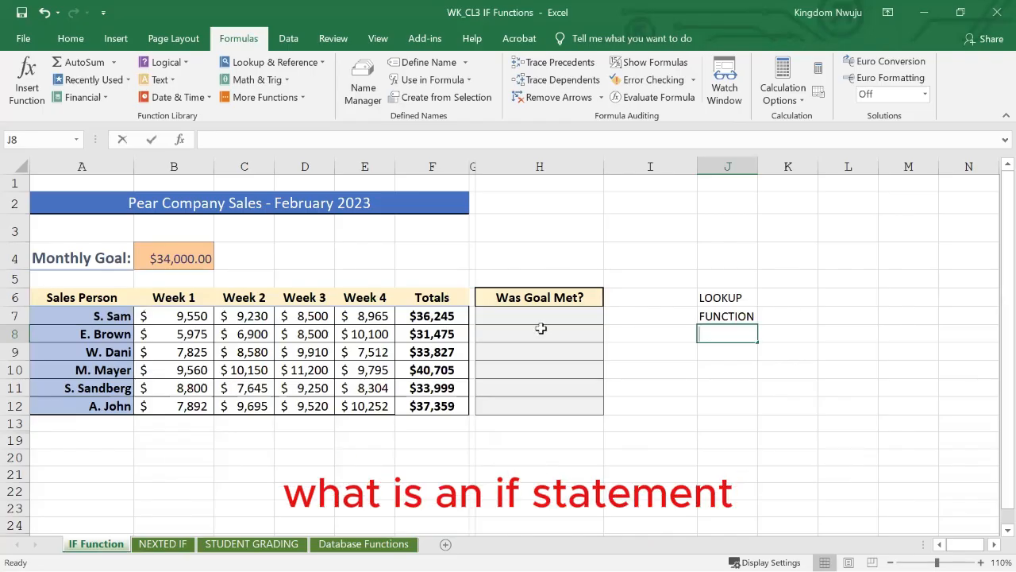
pyautogui.write(' STATEMENT')
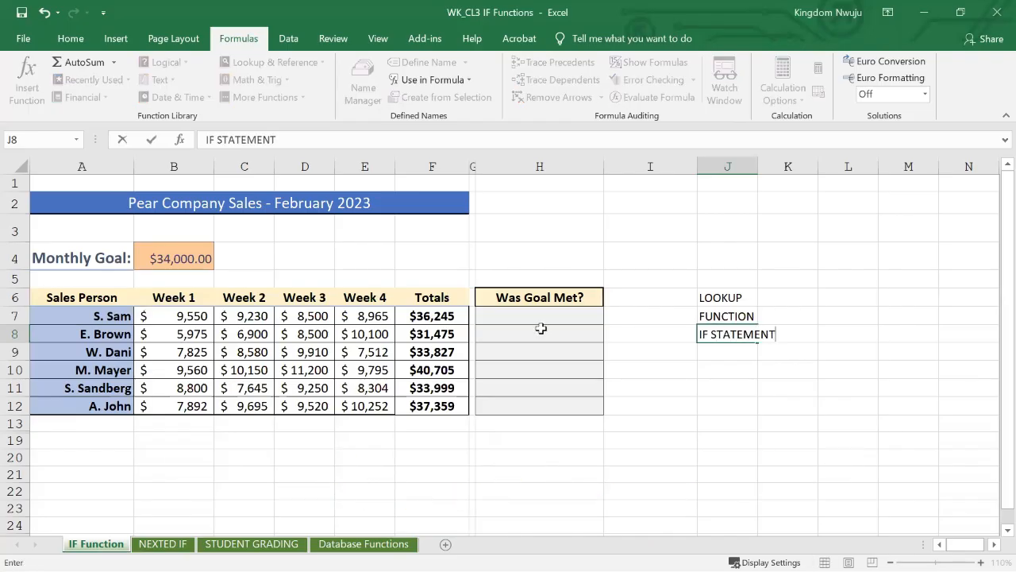
pyautogui.press('Return')
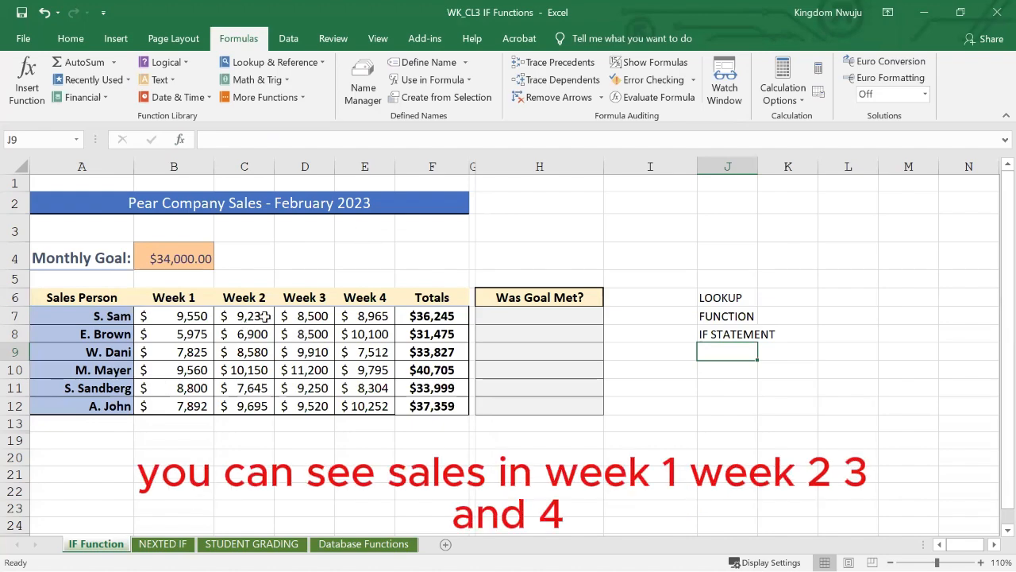
# Examine the Totals formulas in F8 and F7 and the Was Goal Met? cells H7 and H8.
pyautogui.click(429, 327)
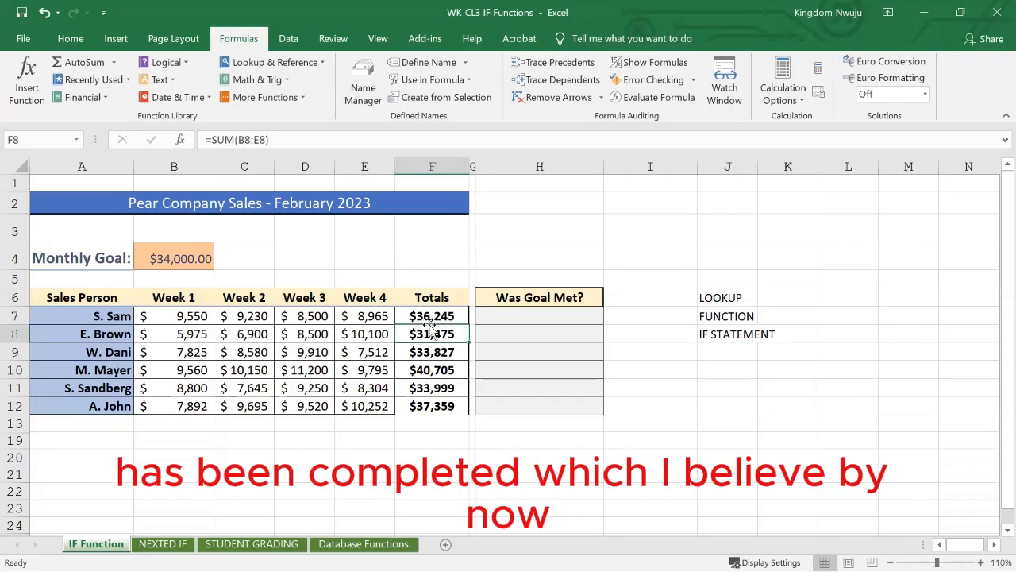
pyautogui.click(434, 318)
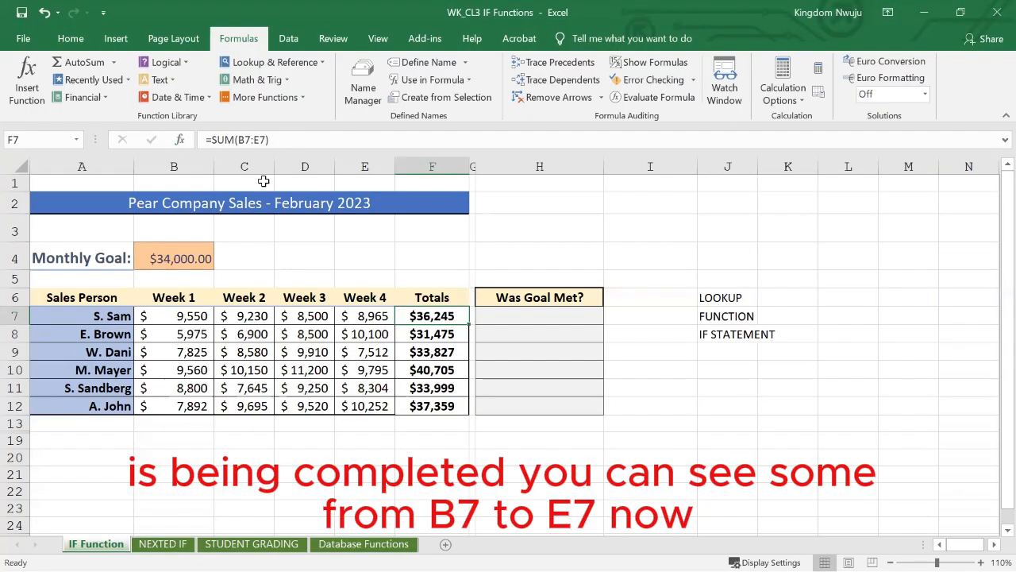
pyautogui.click(499, 315)
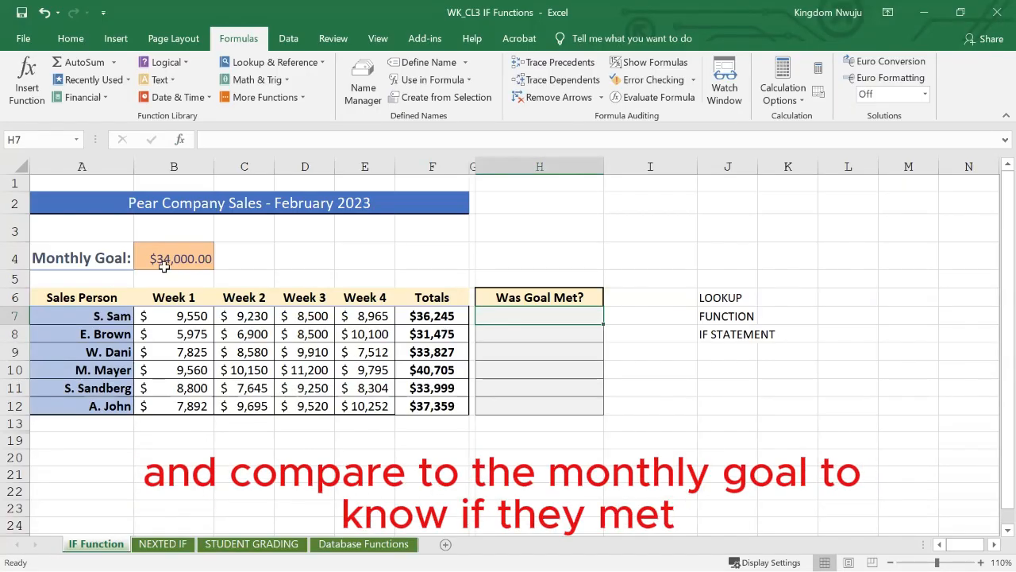
pyautogui.click(514, 334)
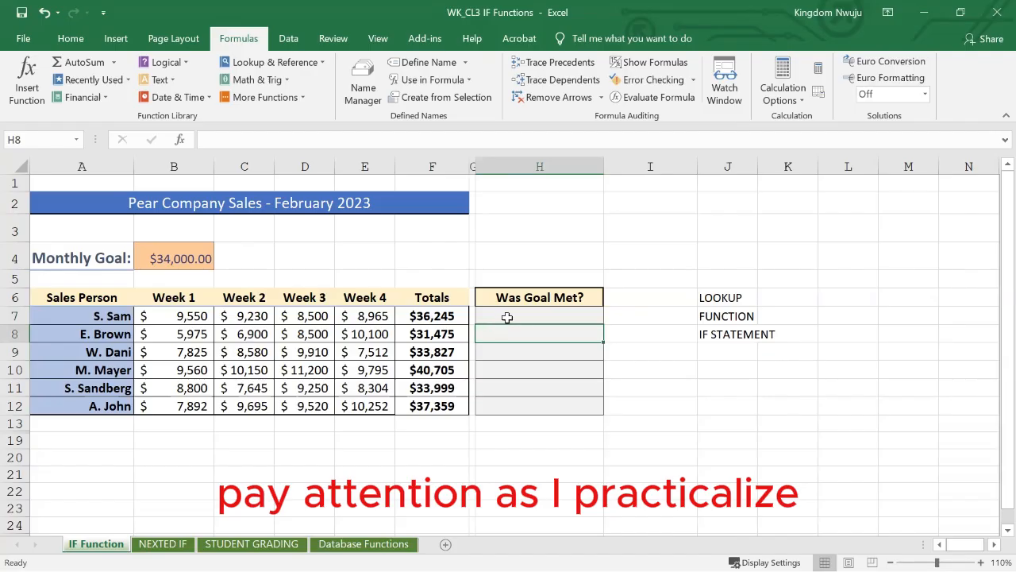
pyautogui.click(503, 316)
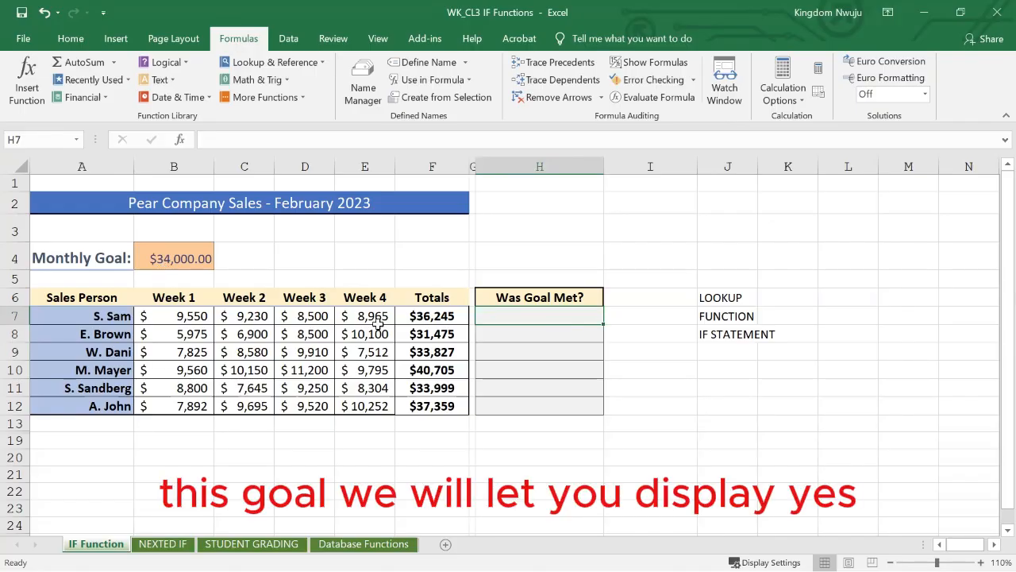
# Enter the outcome texts YES, GOAL MET in cell J11 and NO, GOAL NOT MET in cell J12.
pyautogui.click(718, 383)
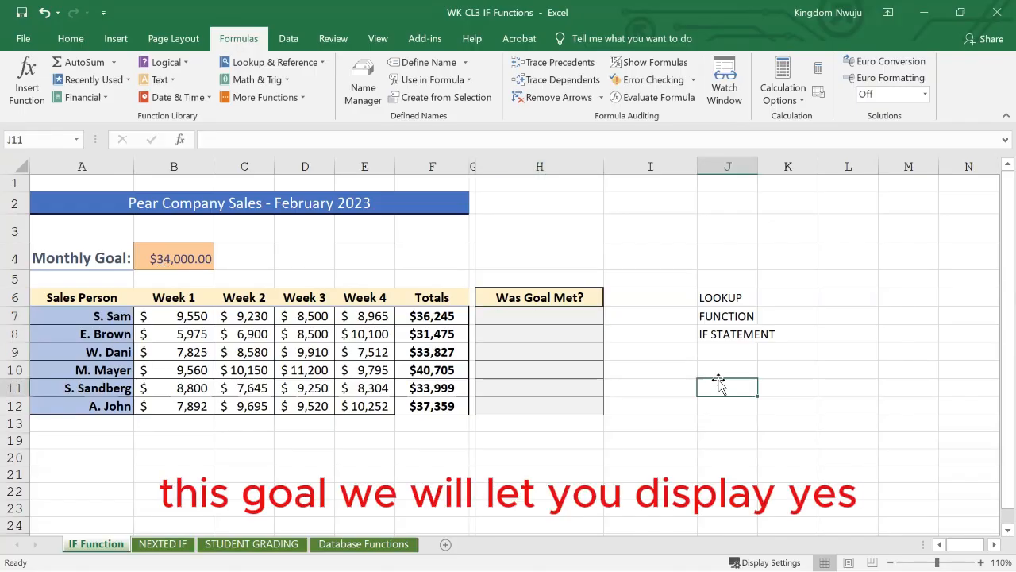
pyautogui.write('YES, GOAL MET')
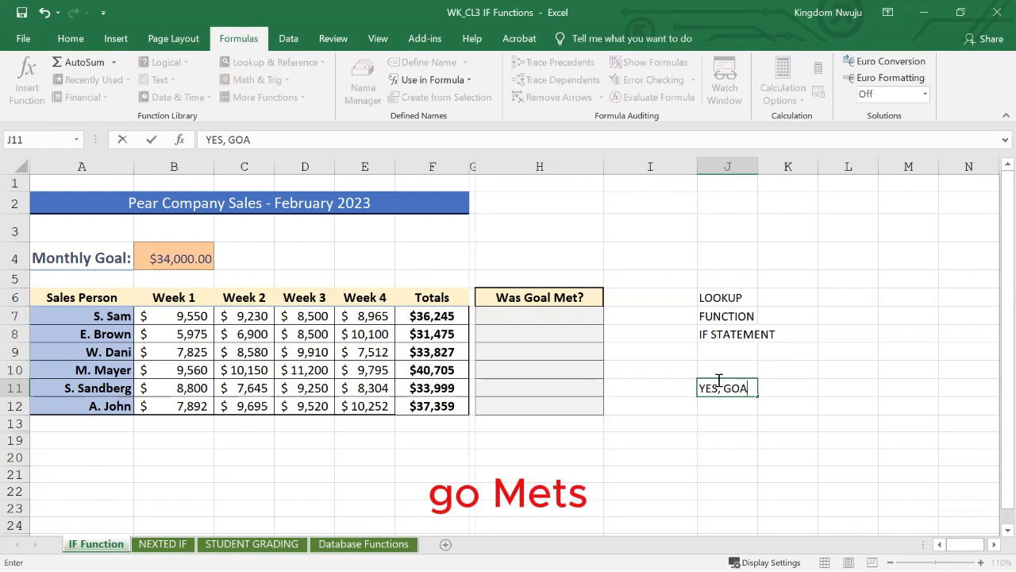
pyautogui.press('Return')
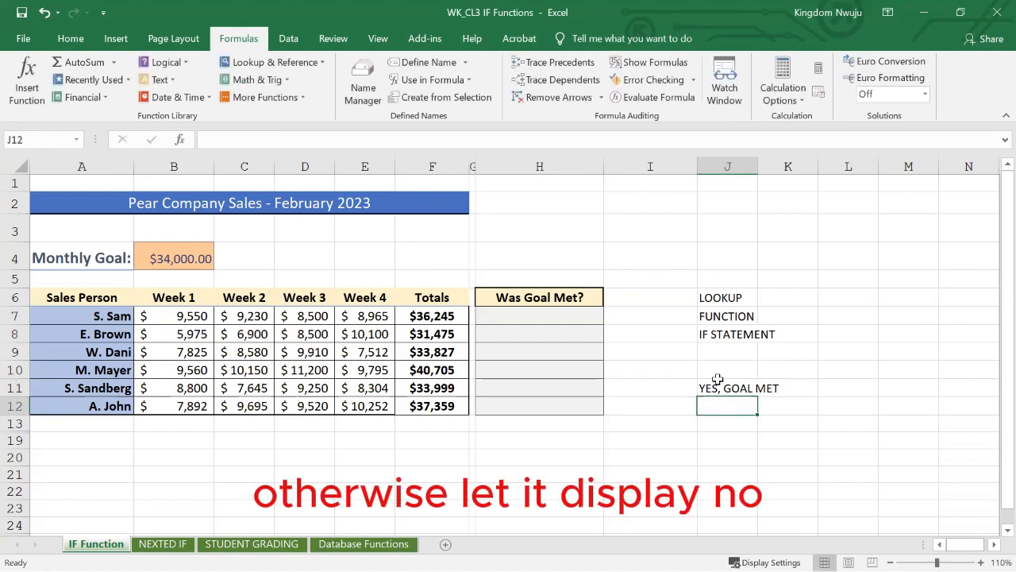
pyautogui.write('NO, G')
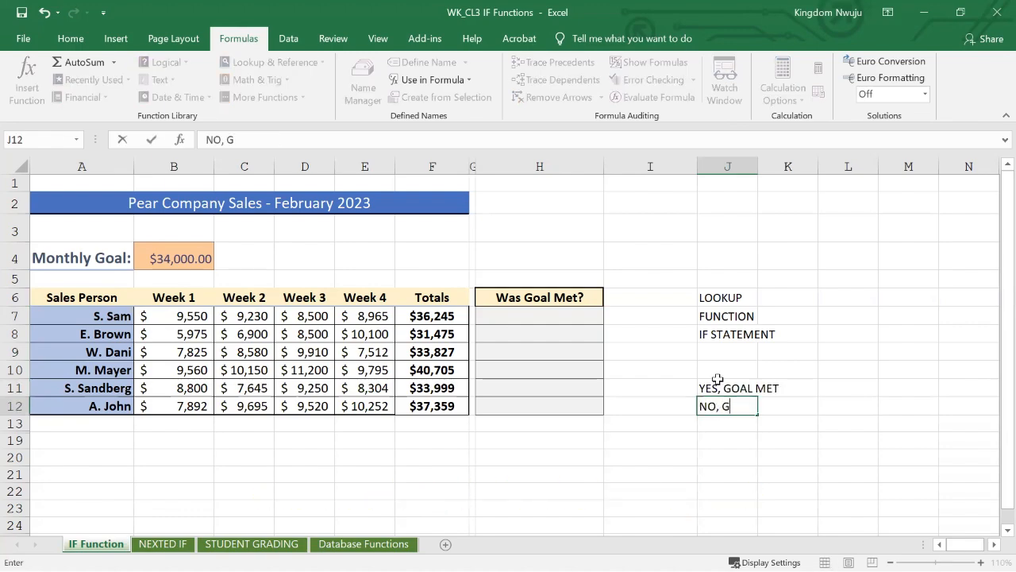
pyautogui.write('OAL NOT MET')
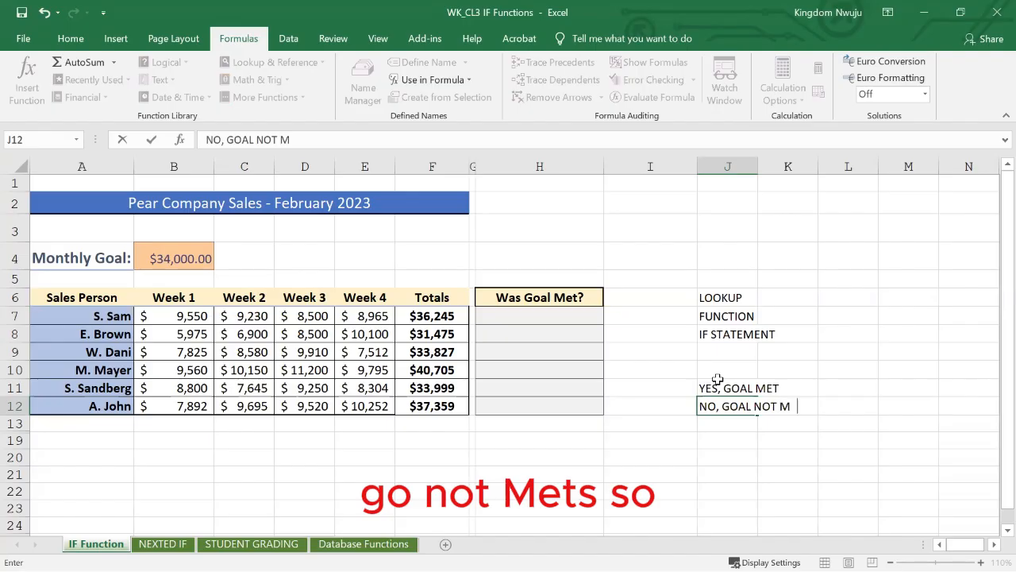
pyautogui.click(869, 365)
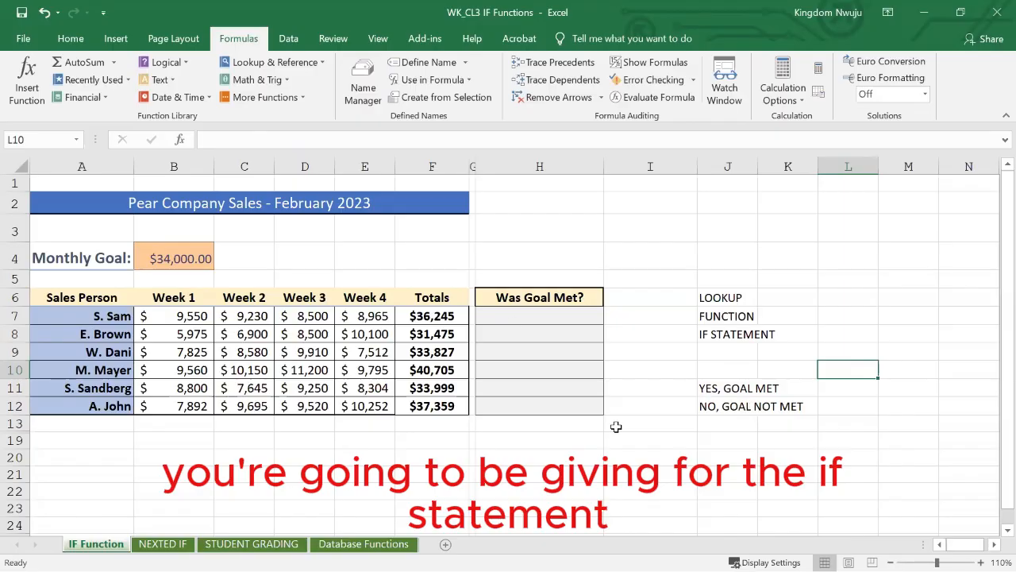
# Search the function library for IF and insert the IF function into cell H7, opening its arguments.
pyautogui.click(527, 316)
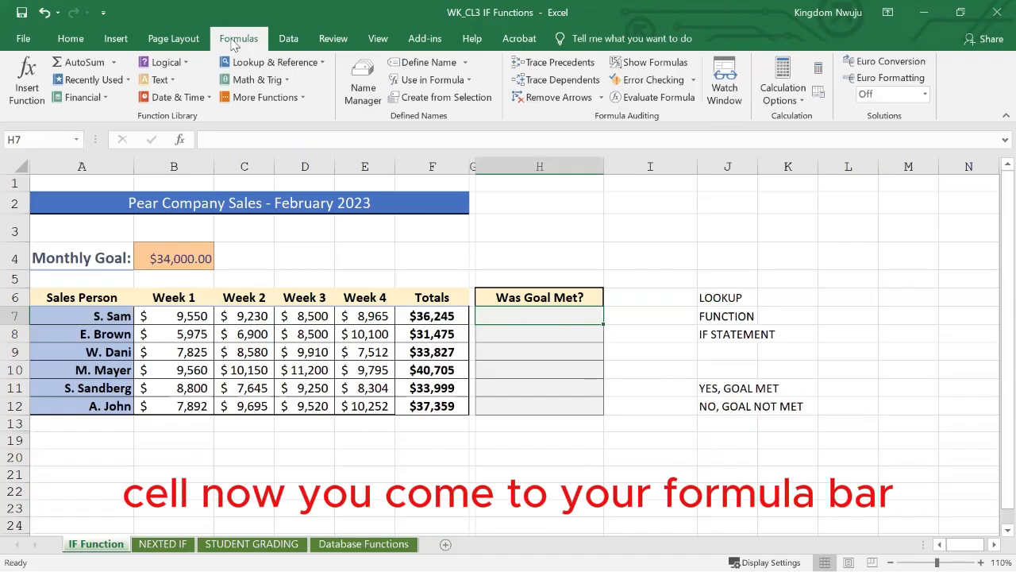
pyautogui.click(70, 38)
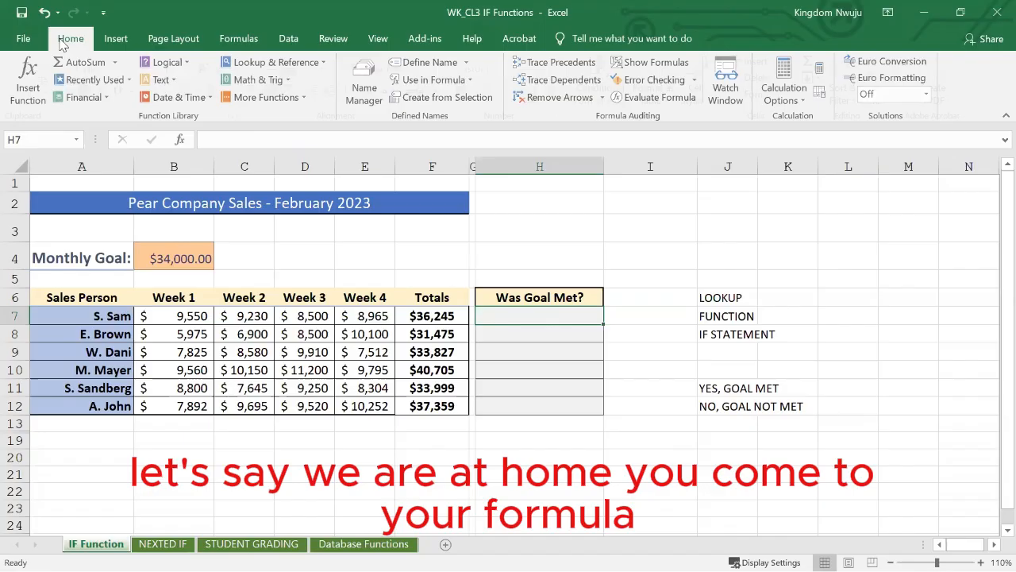
pyautogui.click(236, 41)
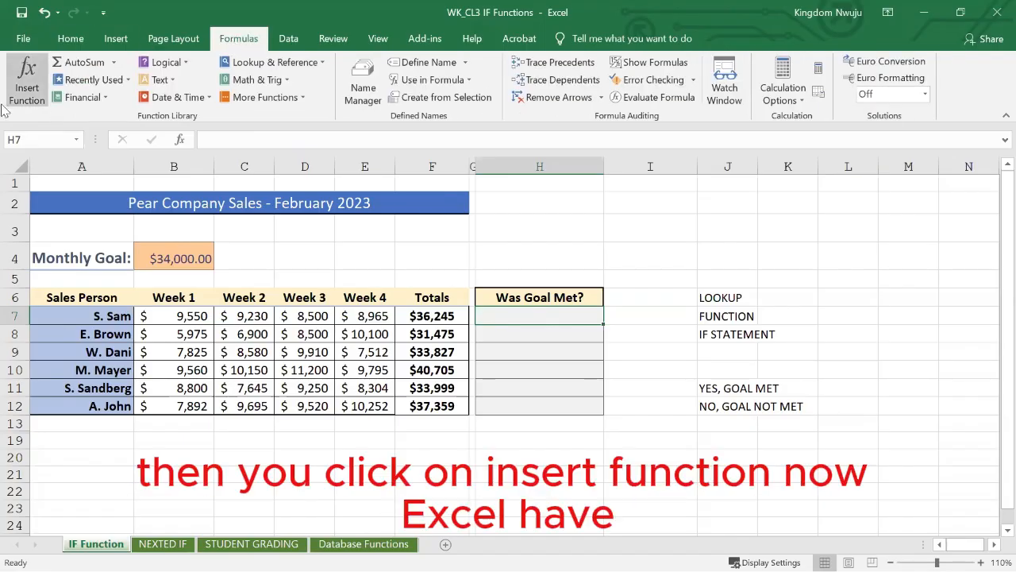
pyautogui.click(18, 95)
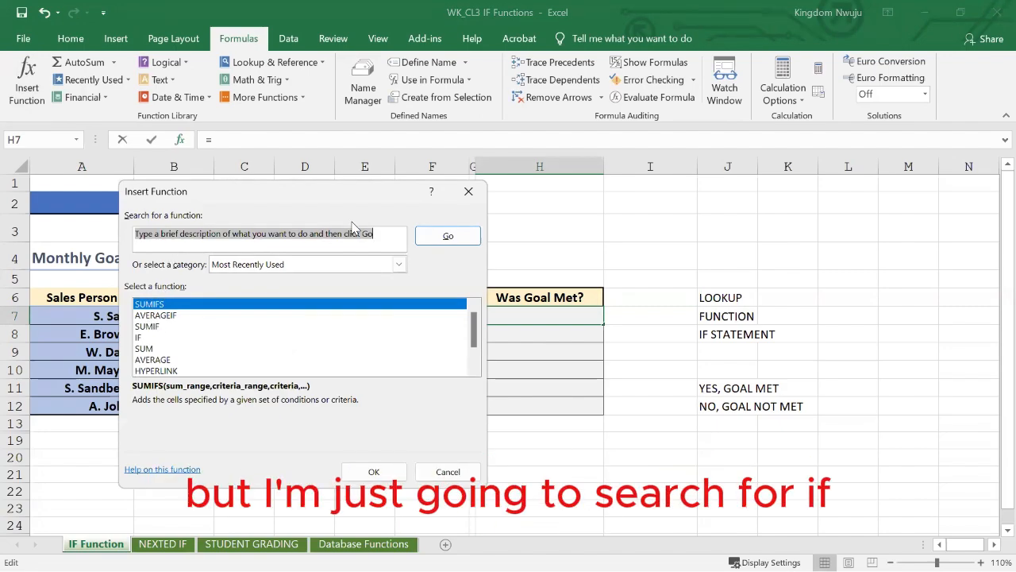
pyautogui.press('BackSpace')
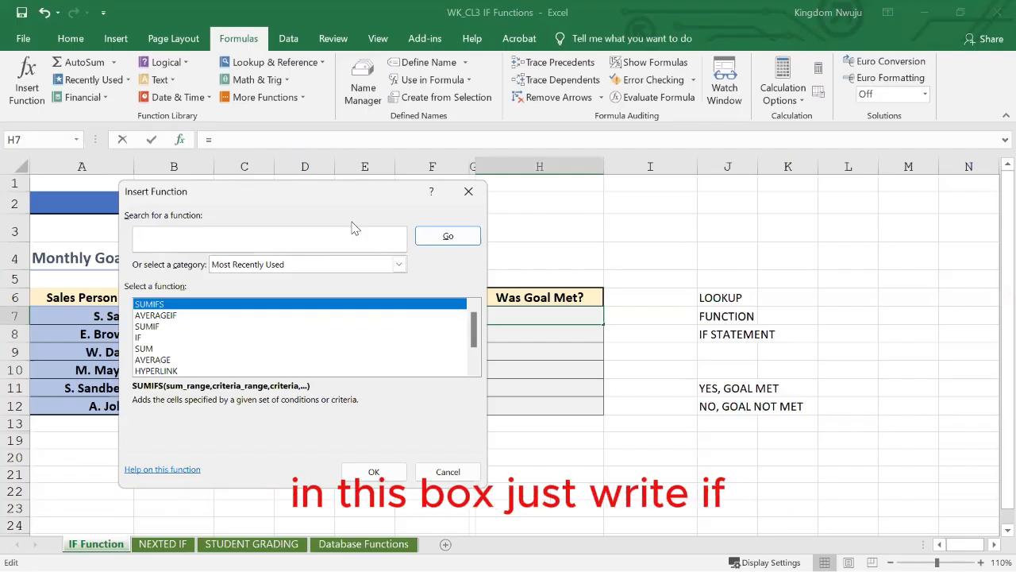
pyautogui.write('IF')
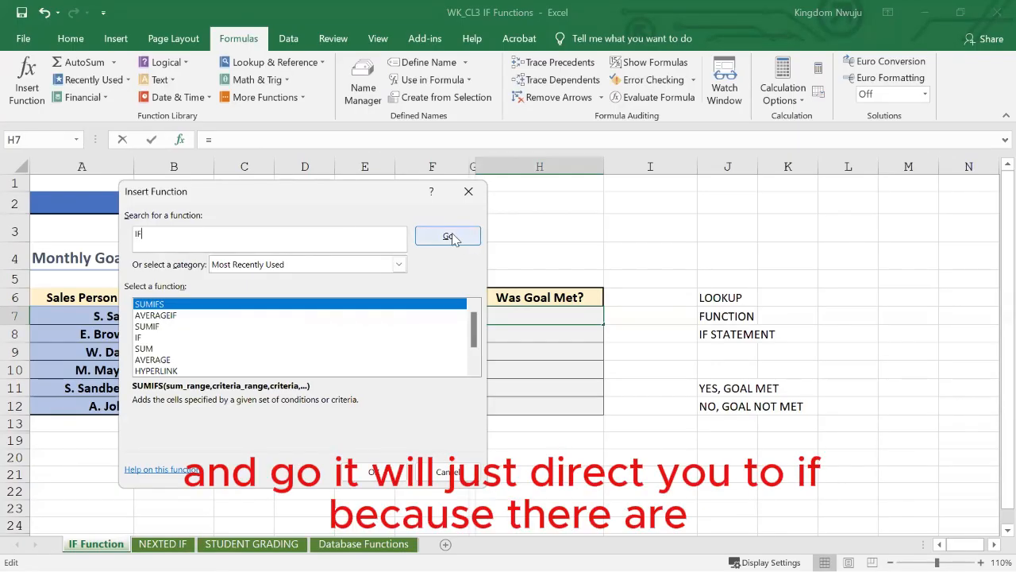
pyautogui.click(450, 236)
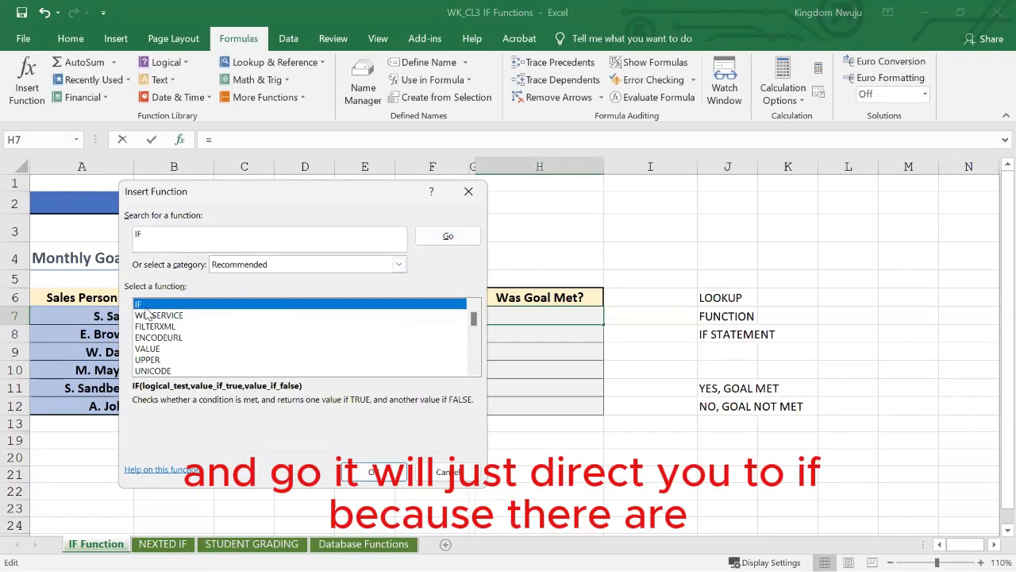
pyautogui.click(373, 472)
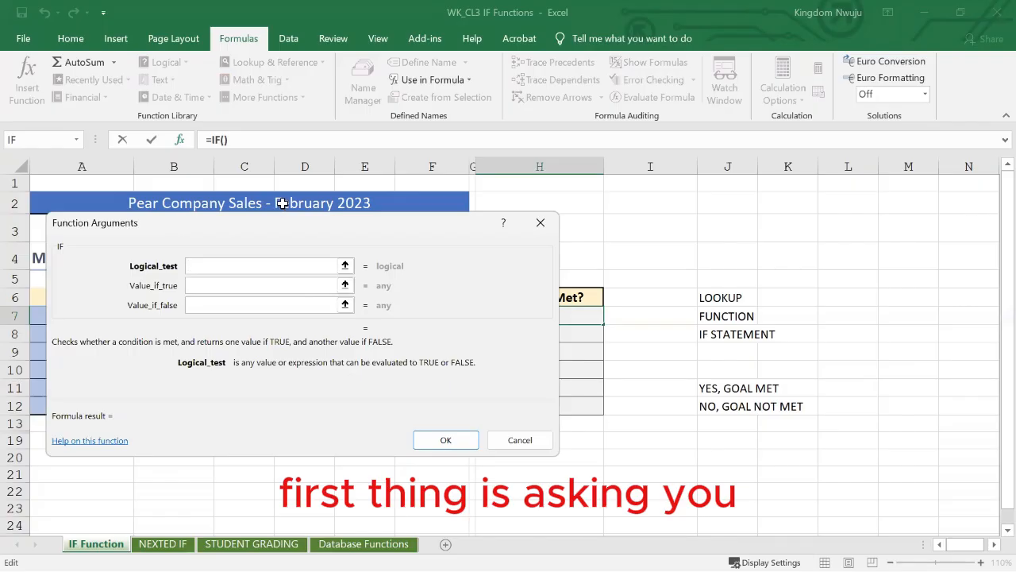
pyautogui.click(283, 203)
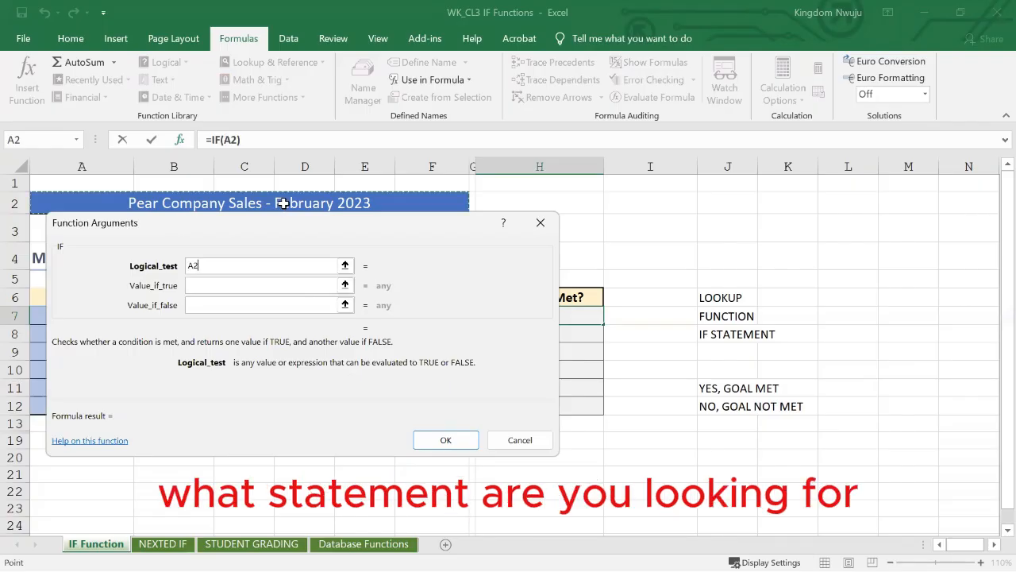
pyautogui.write(':F6')
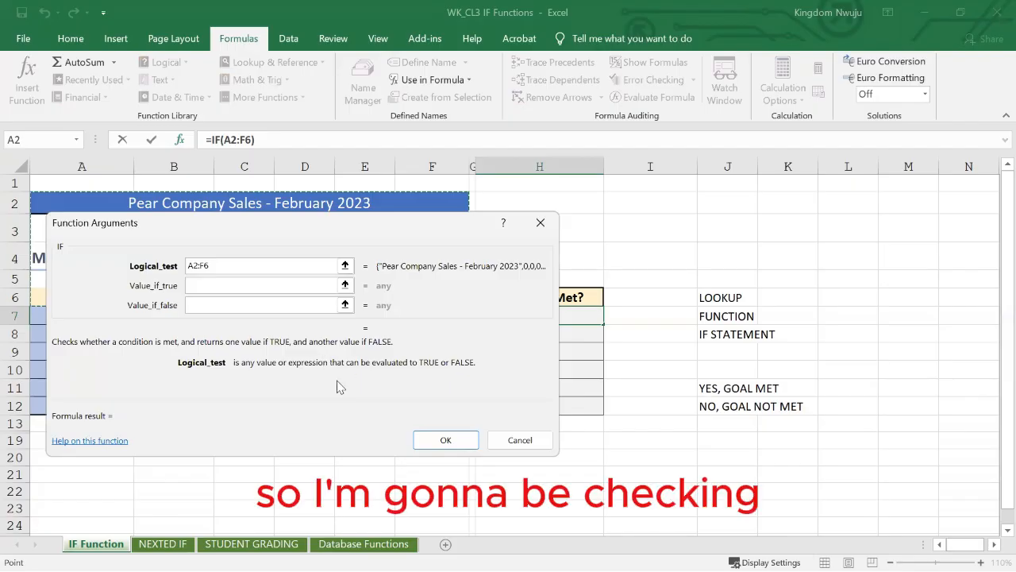
pyautogui.moveTo(329, 246); pyautogui.dragTo(336, 380)
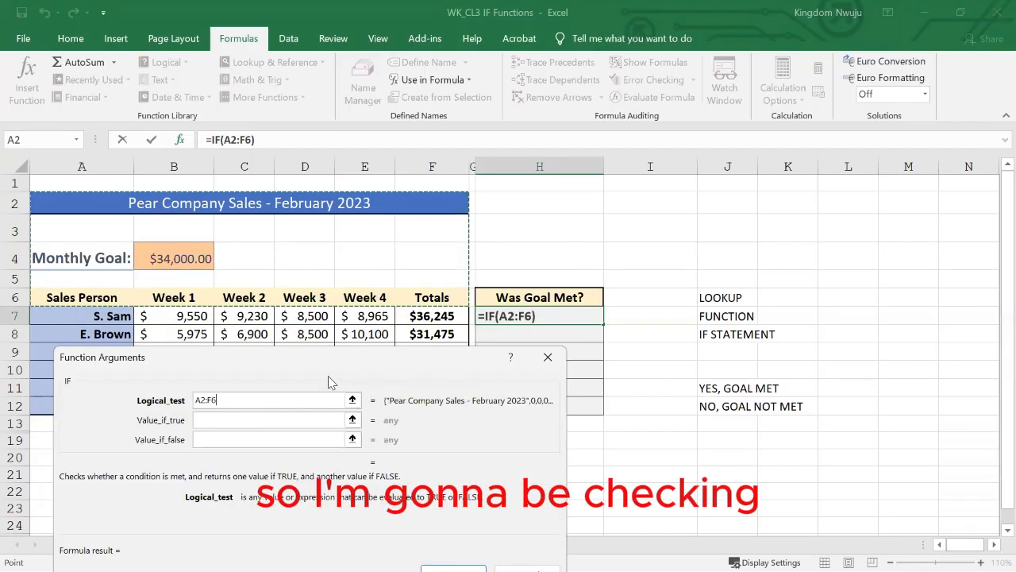
pyautogui.tripleClick(205, 399)
pyautogui.press('BackSpace')
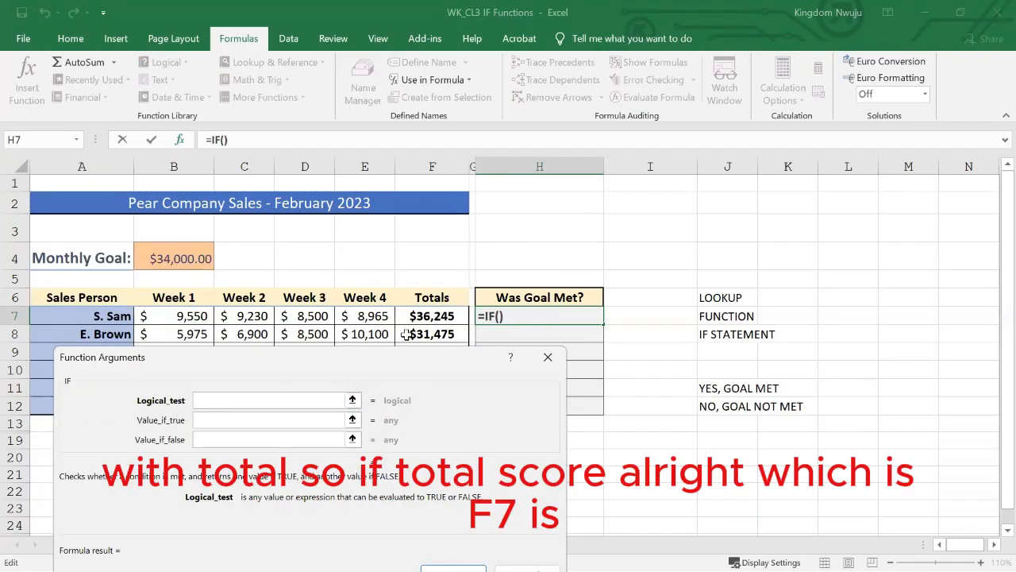
# Set the IF function's logical test to F7>=B4, comparing the salesperson's total with the monthly goal.
pyautogui.click(421, 315)
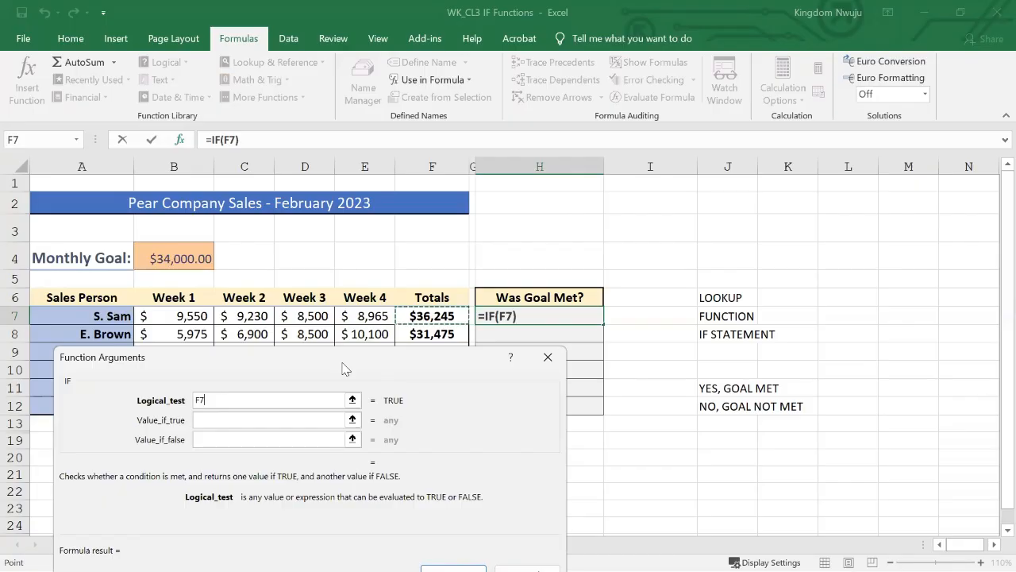
pyautogui.write('>')
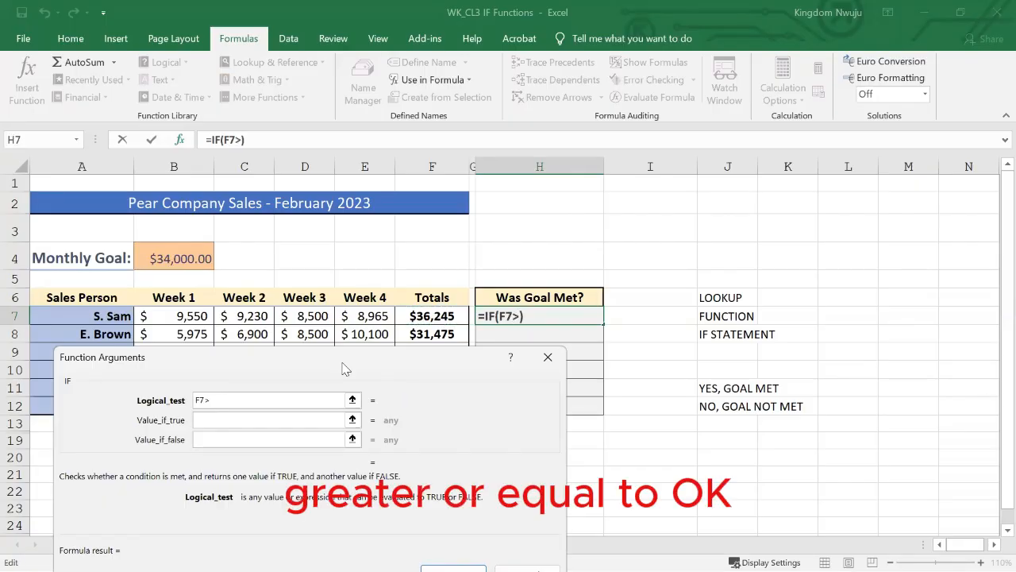
pyautogui.write('=')
pyautogui.click(169, 259)
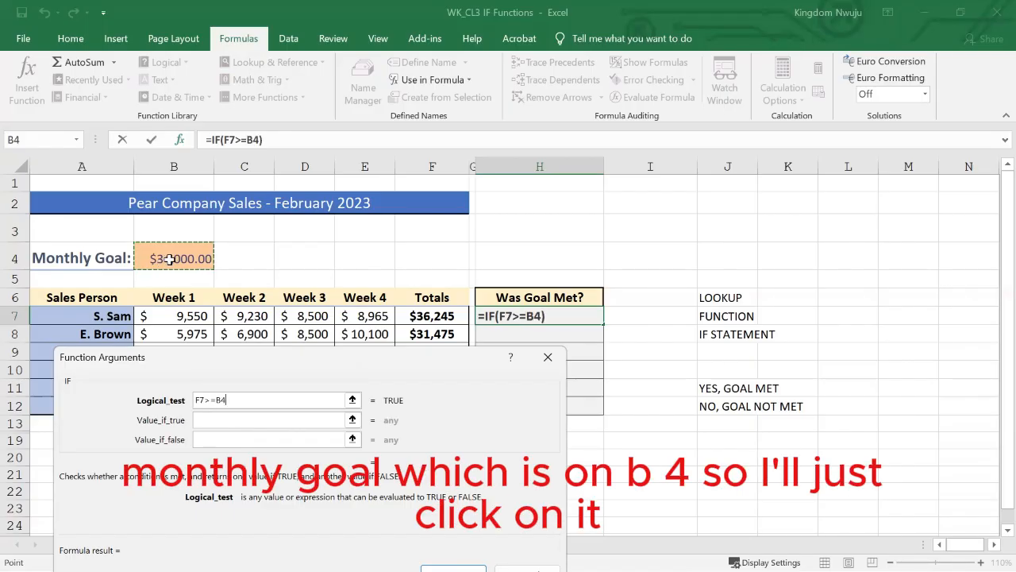
# Set the IF function's value if true to "YES, GOAL MET" in capitals and enclosed in quotation marks.
pyautogui.click(213, 419)
pyautogui.click(204, 419)
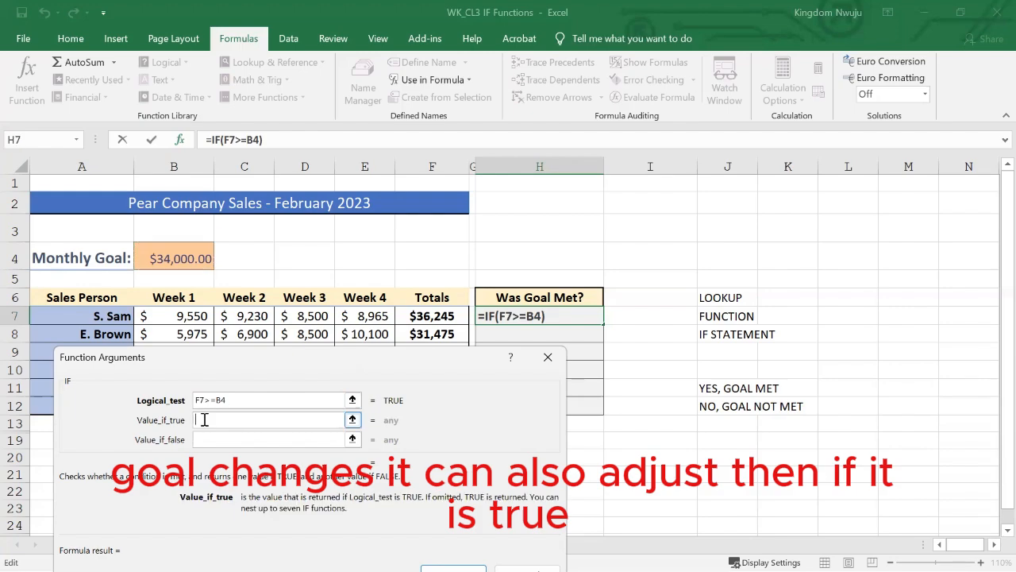
pyautogui.write('YES')
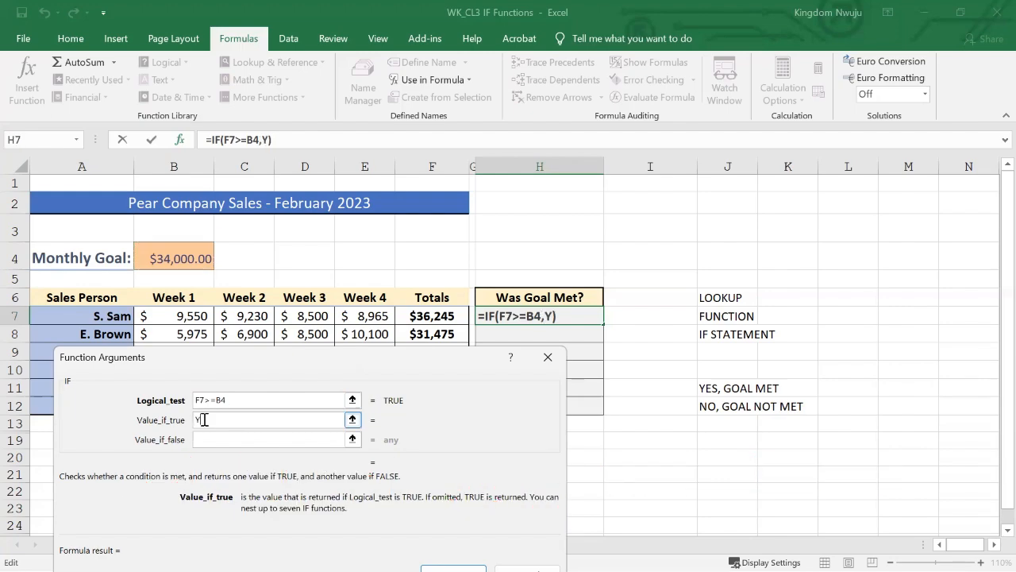
pyautogui.press('BackSpace')
pyautogui.press('BackSpace')
pyautogui.press('BackSpace')
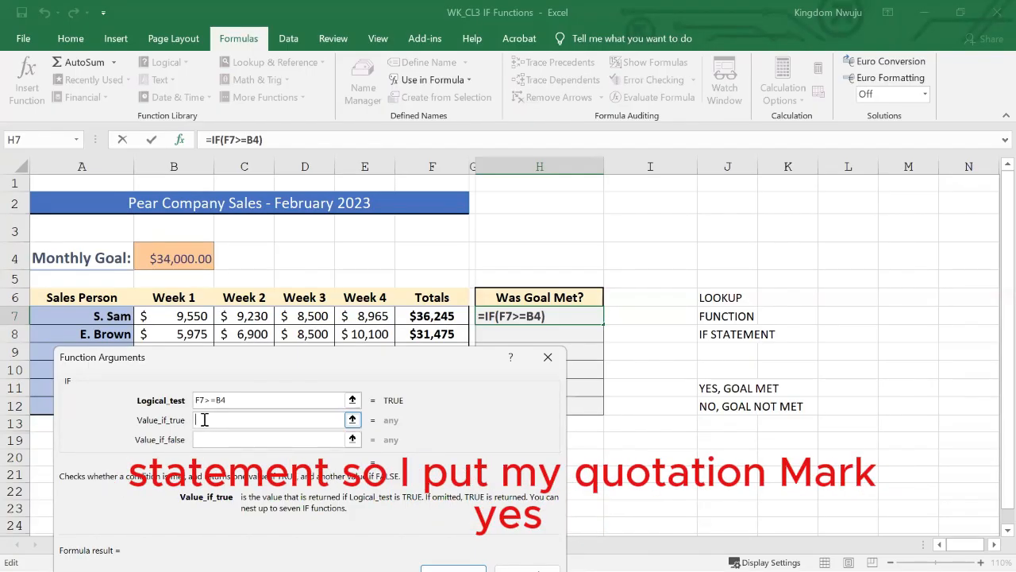
pyautogui.write('"yes, goal ')
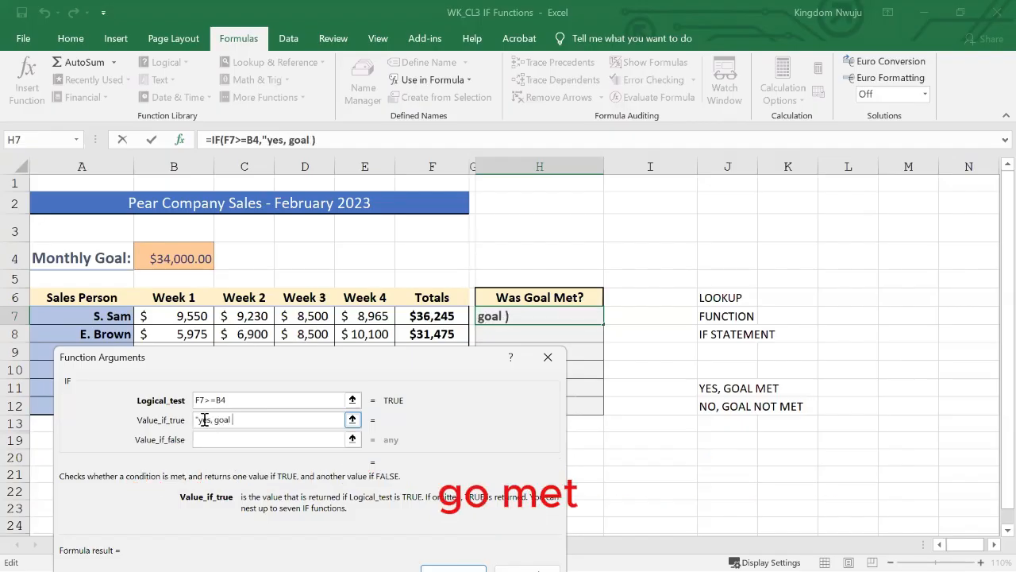
pyautogui.write('met')
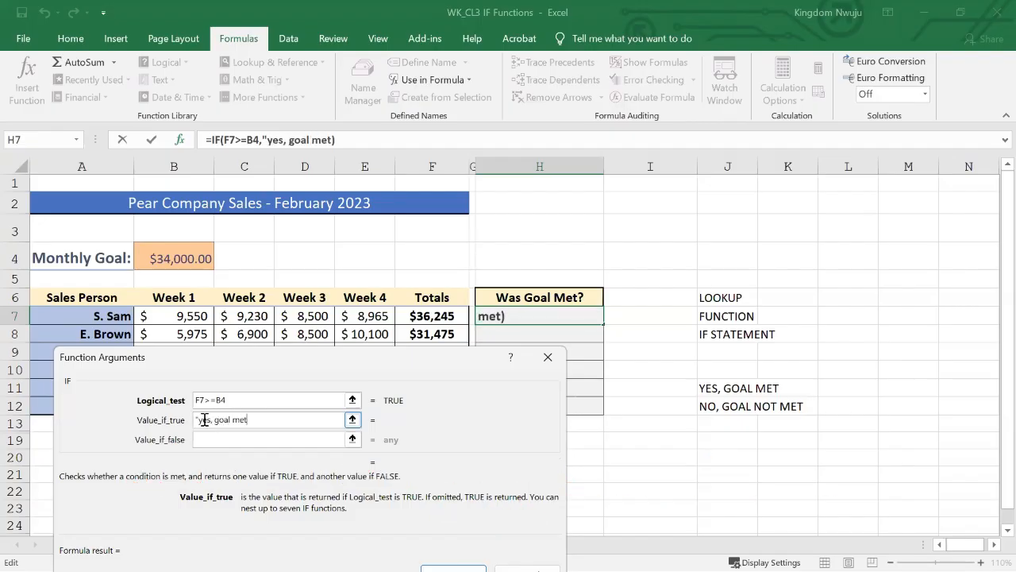
pyautogui.press('BackSpace')
pyautogui.press('BackSpace')
pyautogui.press('BackSpace')
pyautogui.press('BackSpace')
pyautogui.press('BackSpace')
pyautogui.press('BackSpace')
pyautogui.press('BackSpace')
pyautogui.press('BackSpace')
pyautogui.press('BackSpace')
pyautogui.press('BackSpace')
pyautogui.press('BackSpace')
pyautogui.press('BackSpace')
pyautogui.press('BackSpace')
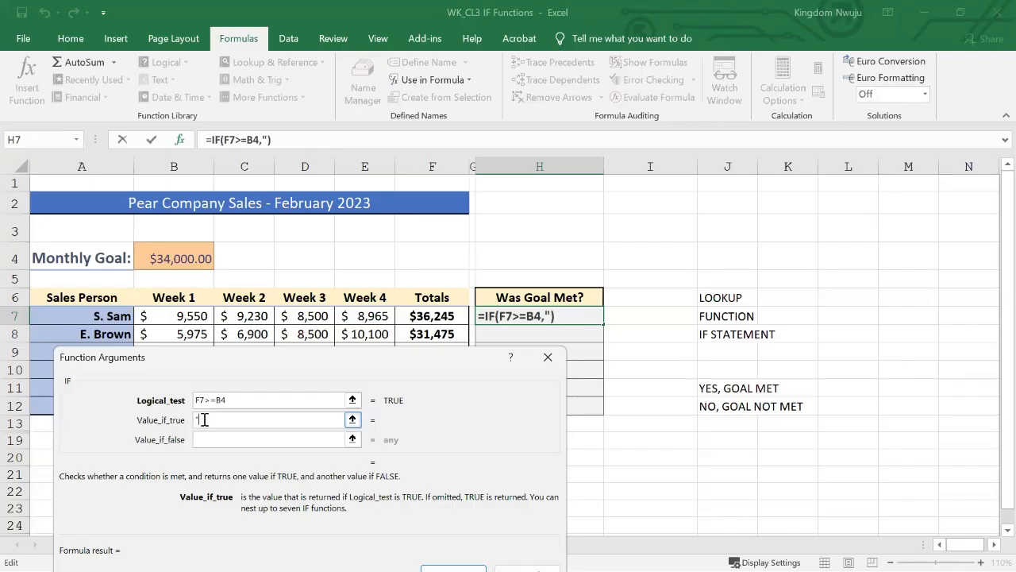
pyautogui.write('YES')
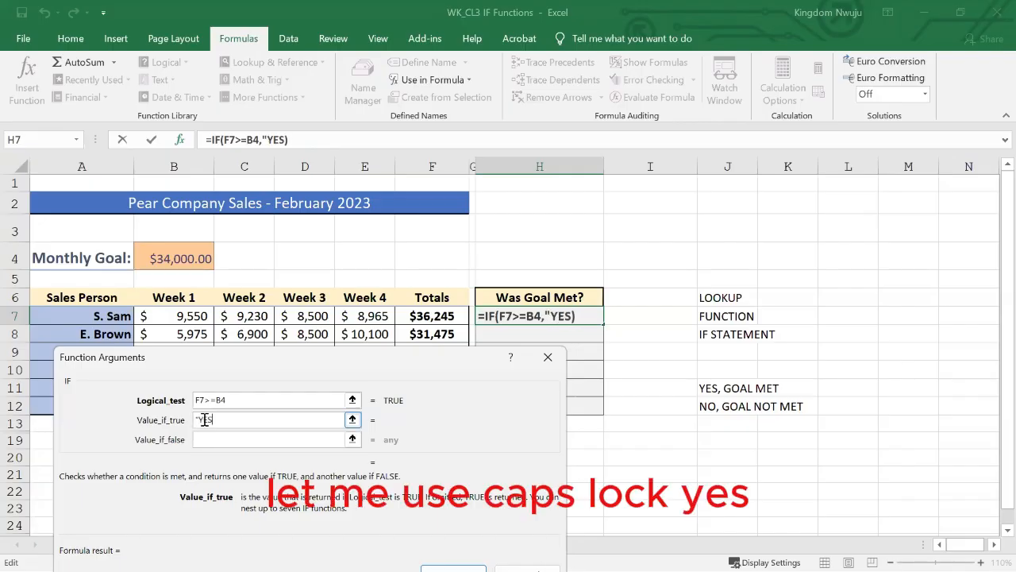
pyautogui.write(', GOAL MET')
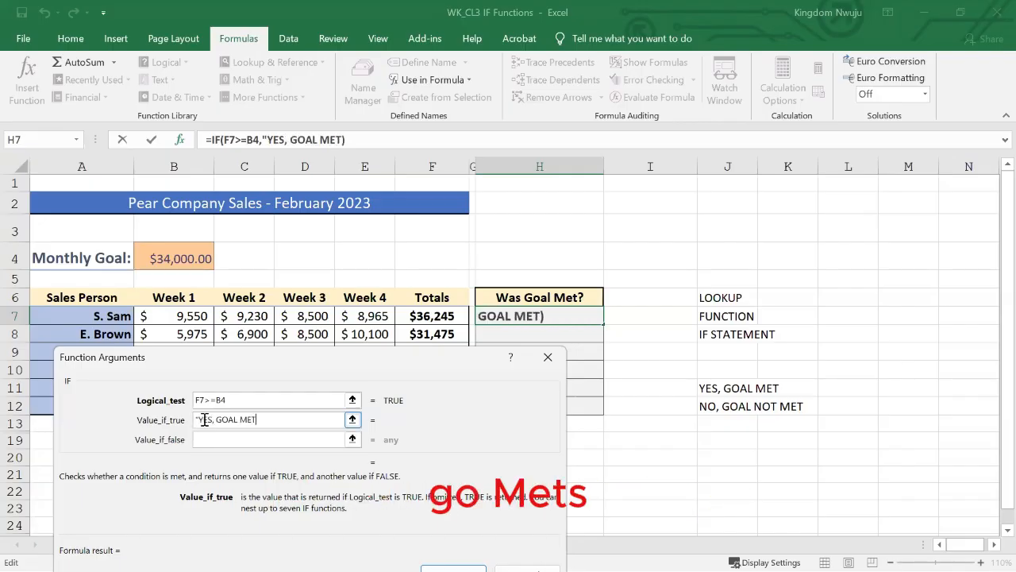
pyautogui.write('"')
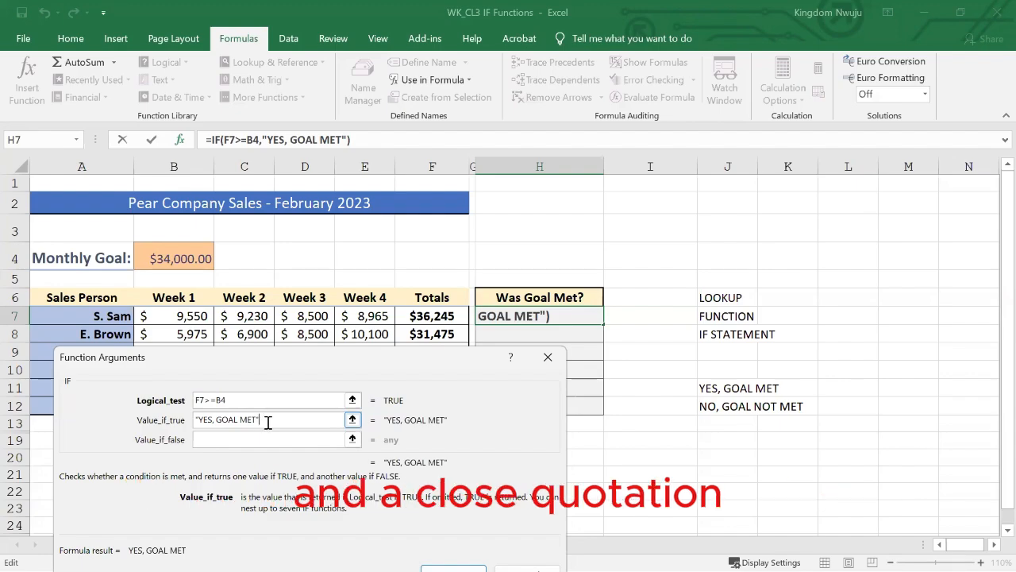
# Set the value if false to "NO, GOAL NOT MET" in quotation marks and apply the IF function to H7.
pyautogui.click(235, 440)
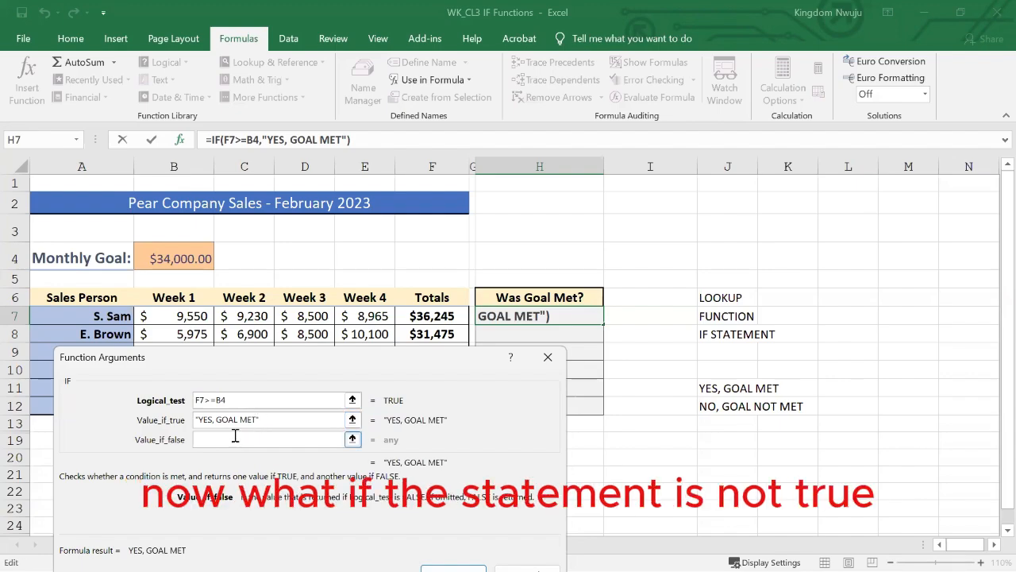
pyautogui.write('"')
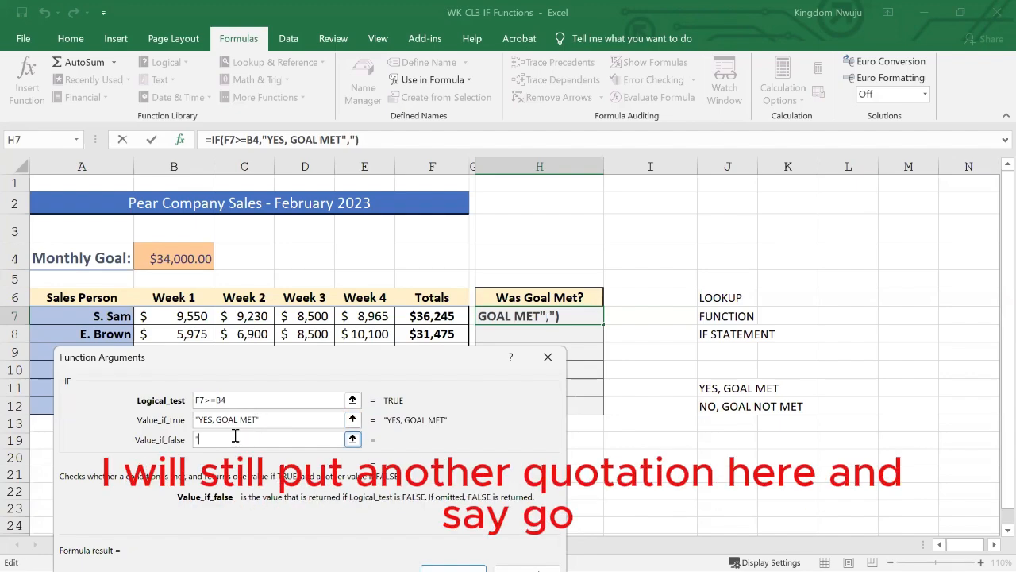
pyautogui.write('GOAL')
pyautogui.press('BackSpace')
pyautogui.press('BackSpace')
pyautogui.press('BackSpace')
pyautogui.press('BackSpace')
pyautogui.press('BackSpace')
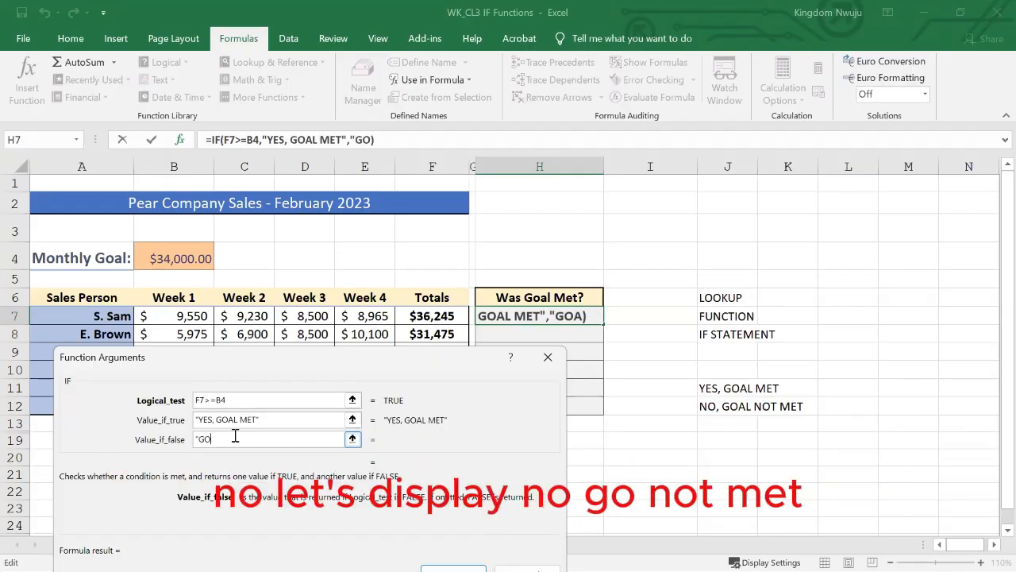
pyautogui.write('NO, GOAL N')
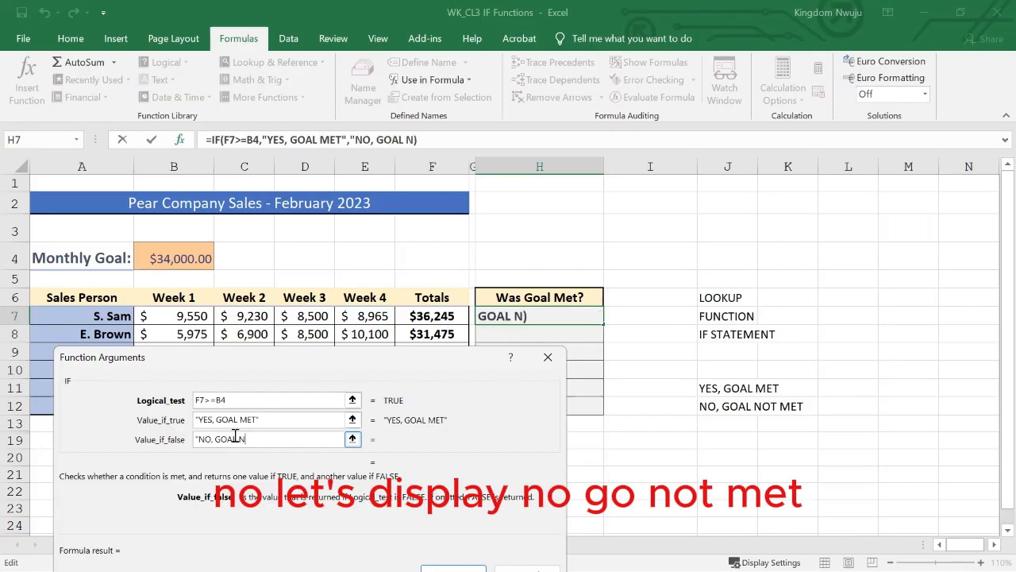
pyautogui.write('OT MET')
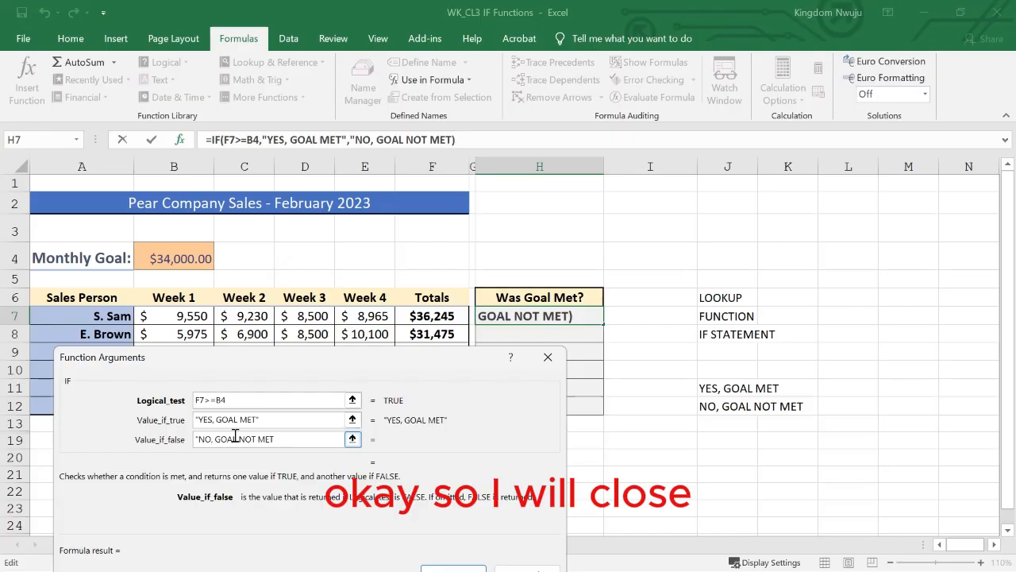
pyautogui.write('"')
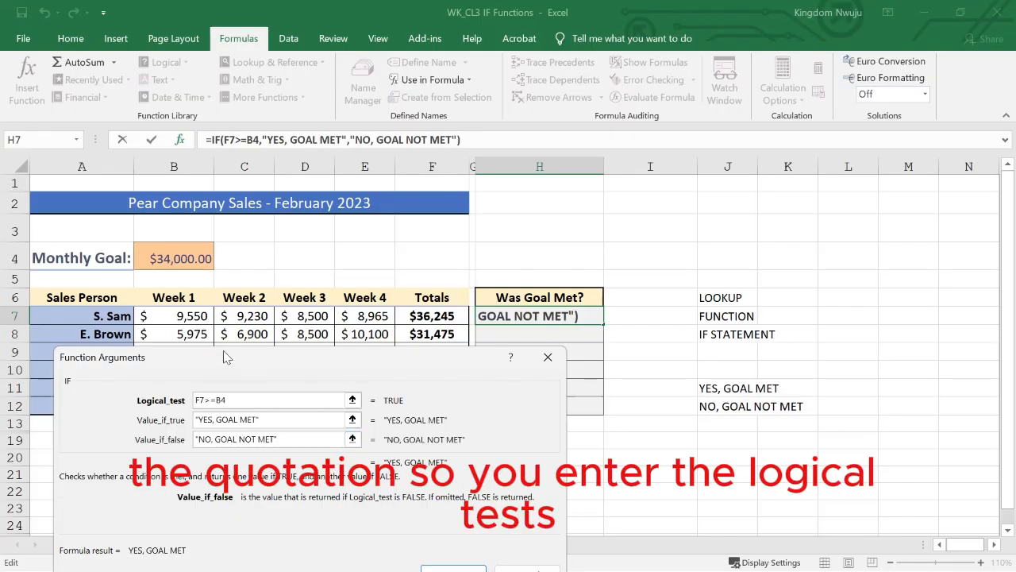
pyautogui.moveTo(224, 358); pyautogui.dragTo(236, 310)
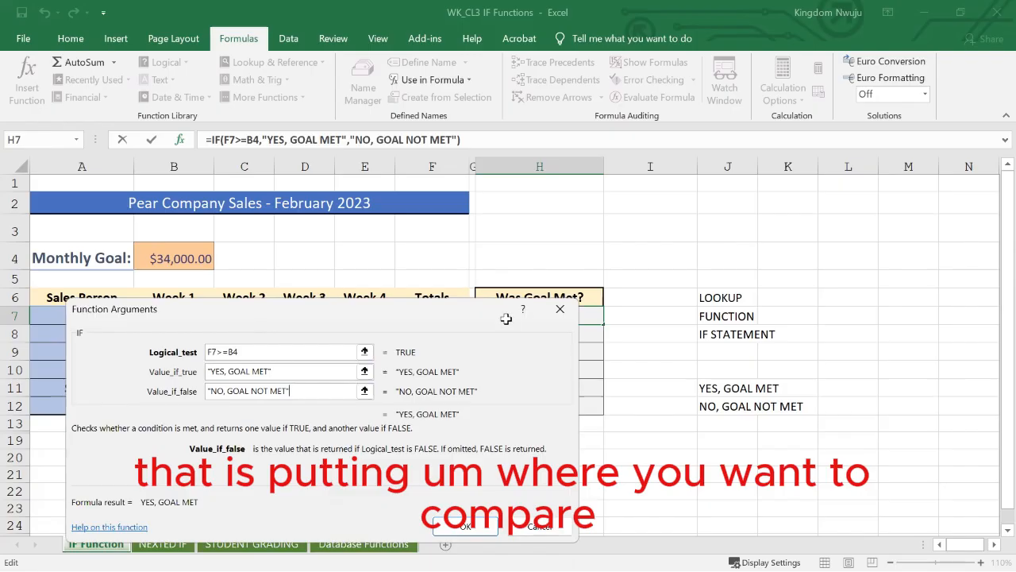
pyautogui.moveTo(506, 318); pyautogui.dragTo(506, 376)
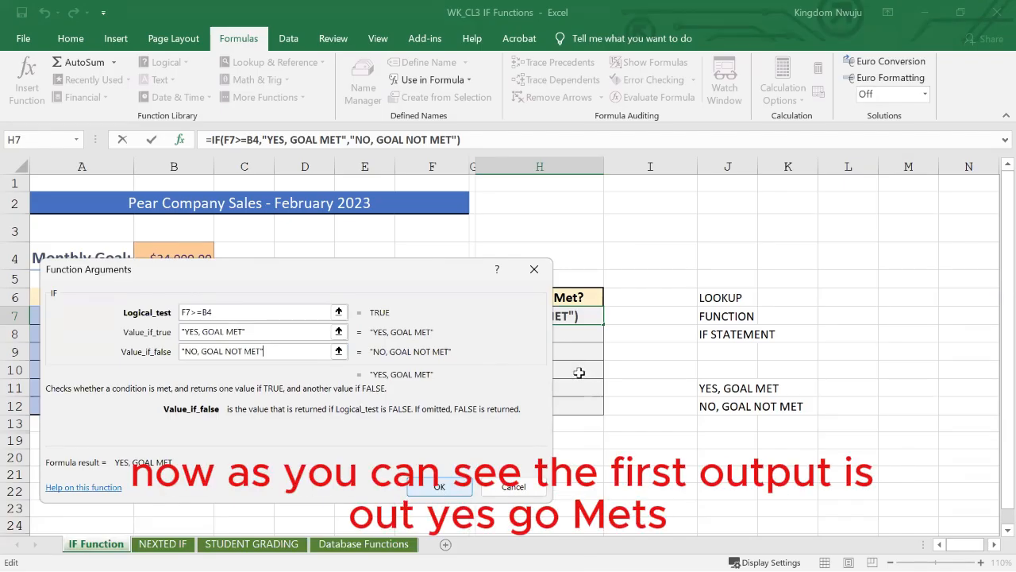
pyautogui.press('Return')
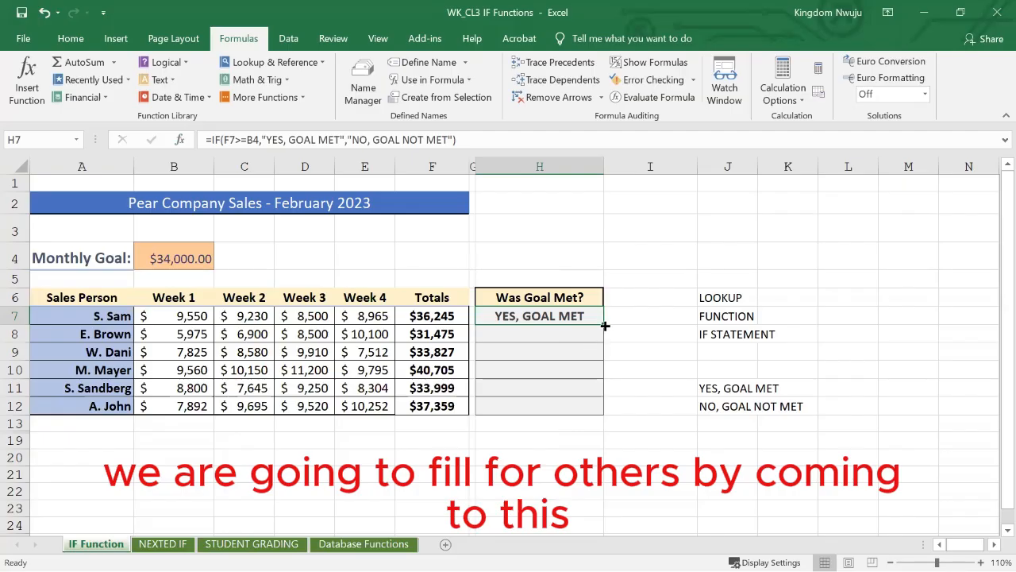
# Fill the IF formula from H7 down through H12 in the Was Goal Met? column.
pyautogui.moveTo(604, 325); pyautogui.dragTo(599, 410)
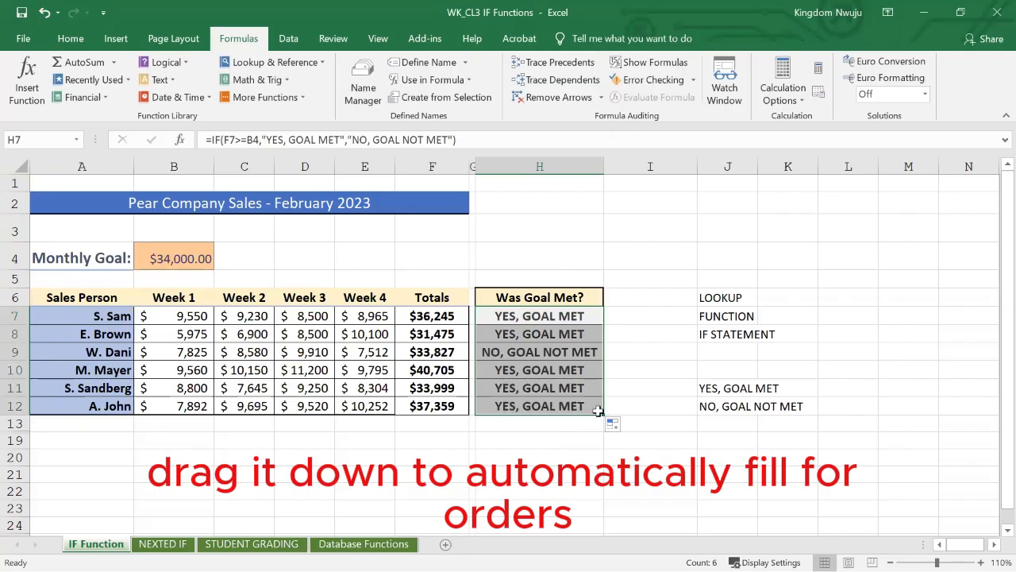
pyautogui.click(620, 374)
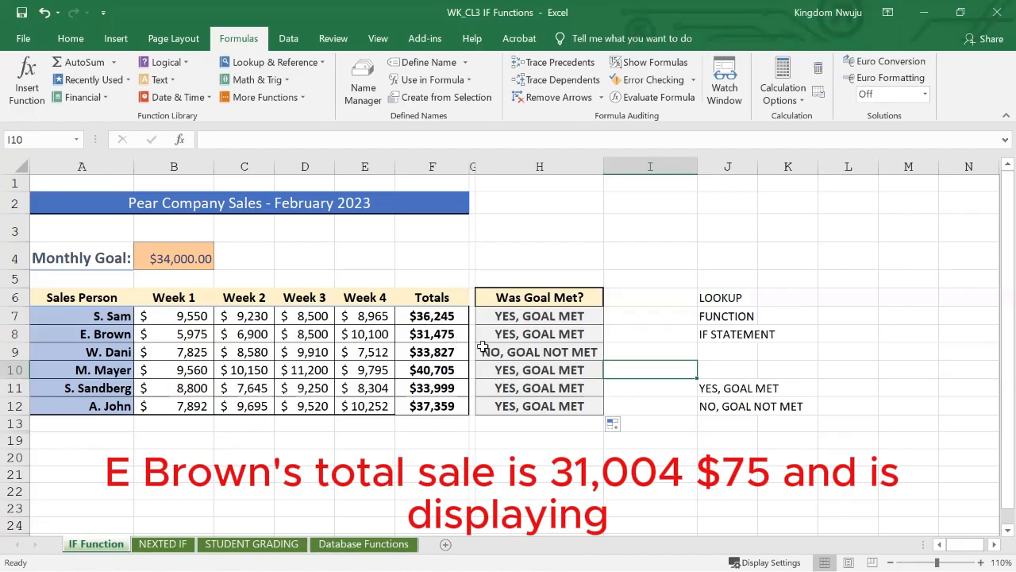
# Examine the cell references in the copied H8 formula and compare them with the original formula in H7.
pyautogui.click(528, 338)
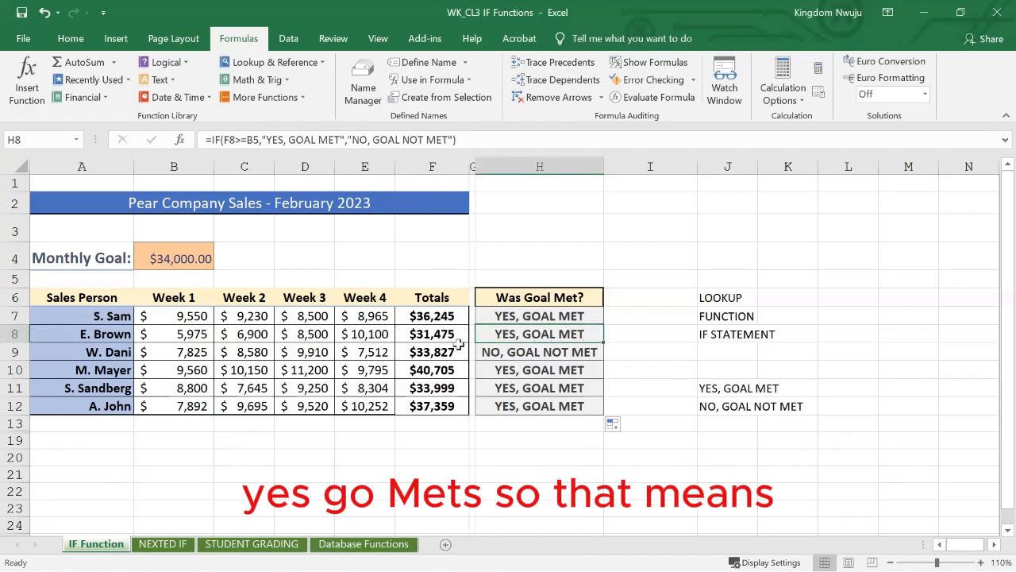
pyautogui.doubleClick(524, 334)
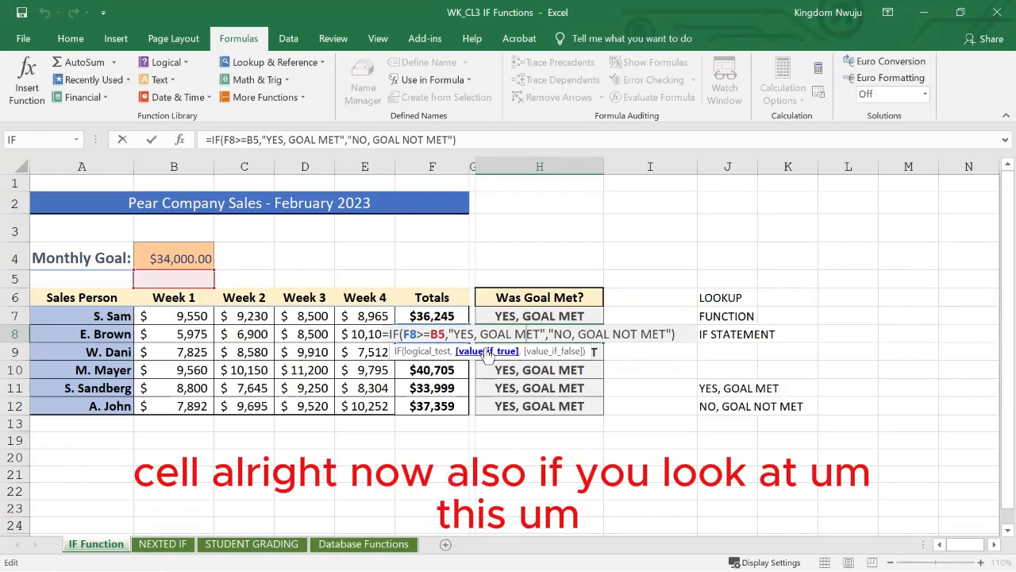
pyautogui.press('Escape')
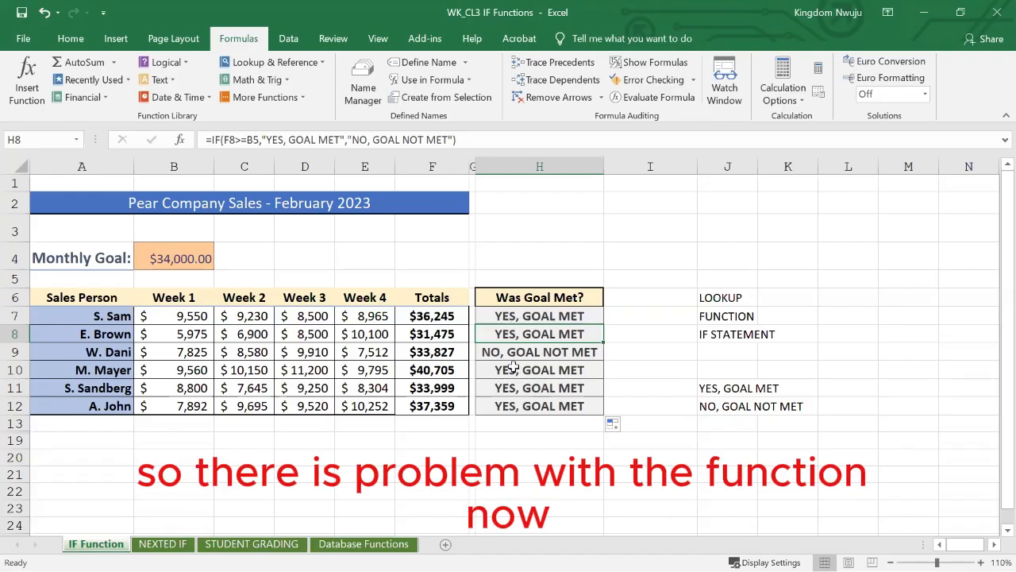
pyautogui.click(545, 316)
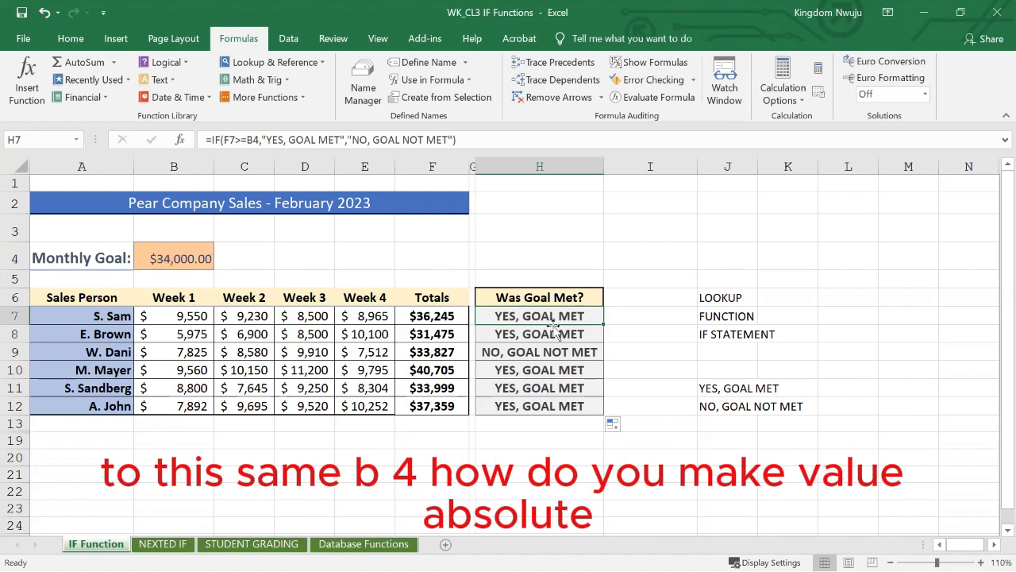
# Enter the note ABSOLUTE FUNCTION in cell J3 above LOOKUP.
pyautogui.click(724, 234)
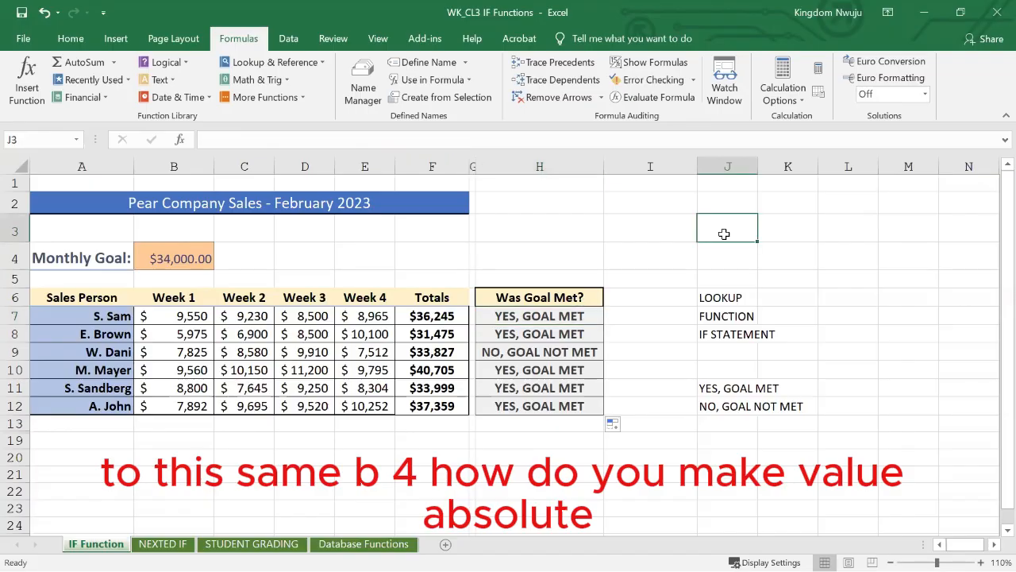
pyautogui.write('ABSOLUTE')
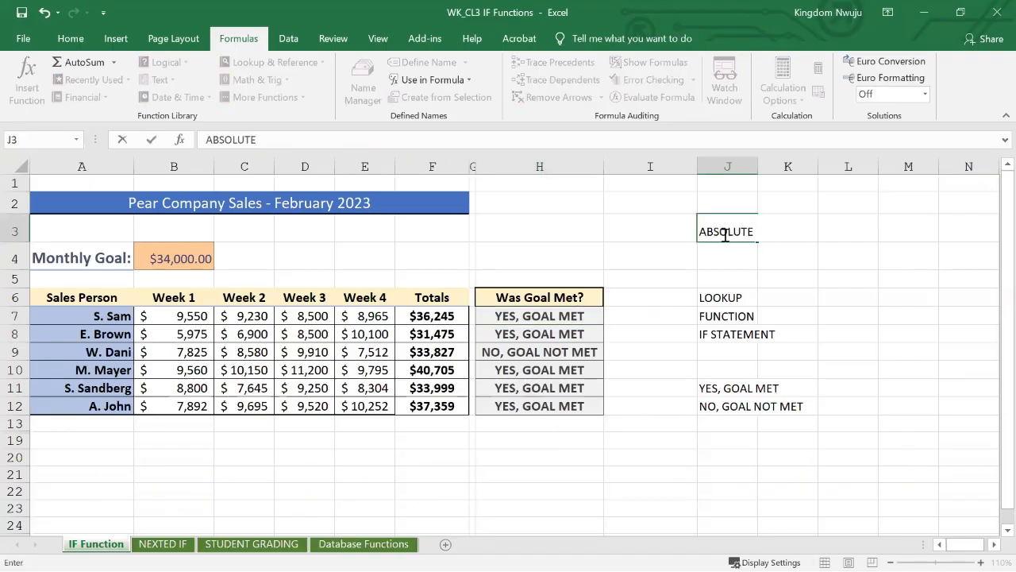
pyautogui.write(' FUNCTION')
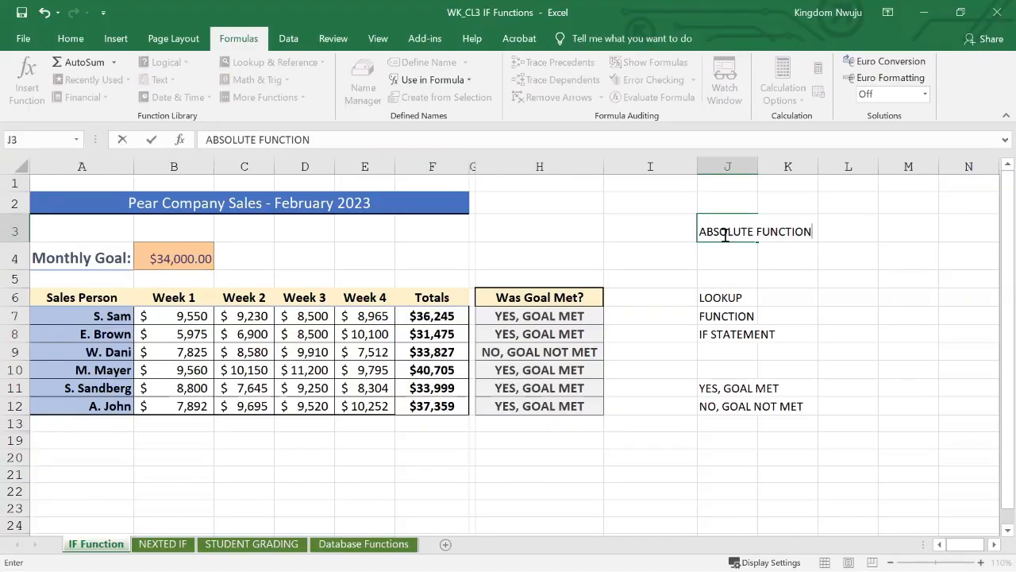
# Make the monthly goal reference in the H7 IF formula absolute as $B$4.
pyautogui.click(520, 316)
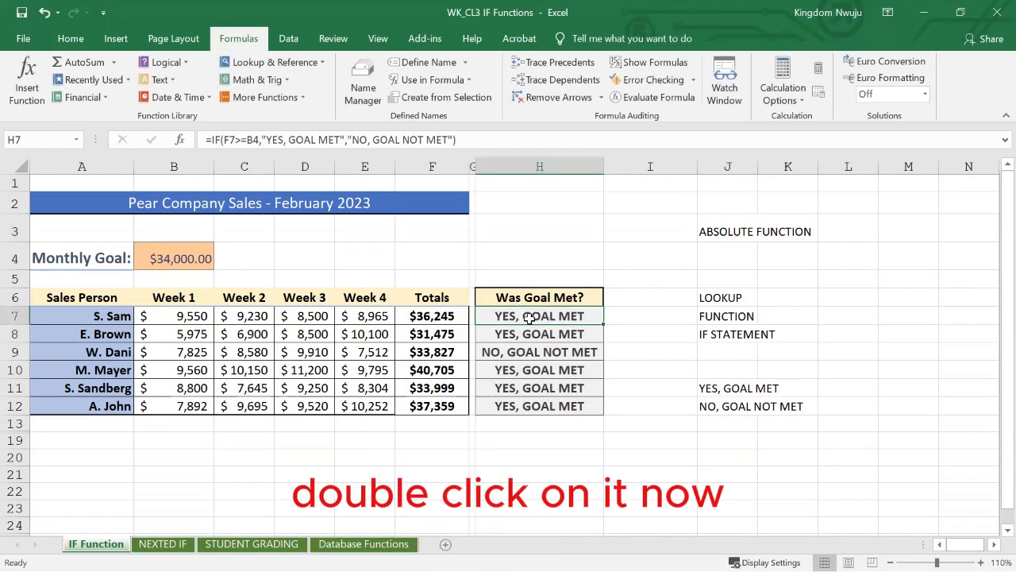
pyautogui.doubleClick(531, 318)
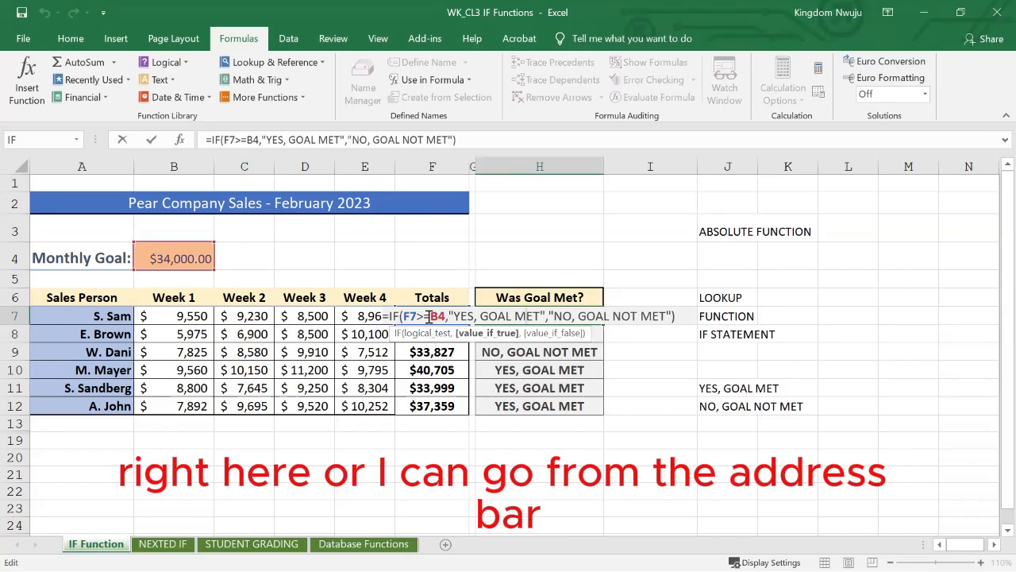
pyautogui.press('Left')
pyautogui.press('Left')
pyautogui.press('Left')
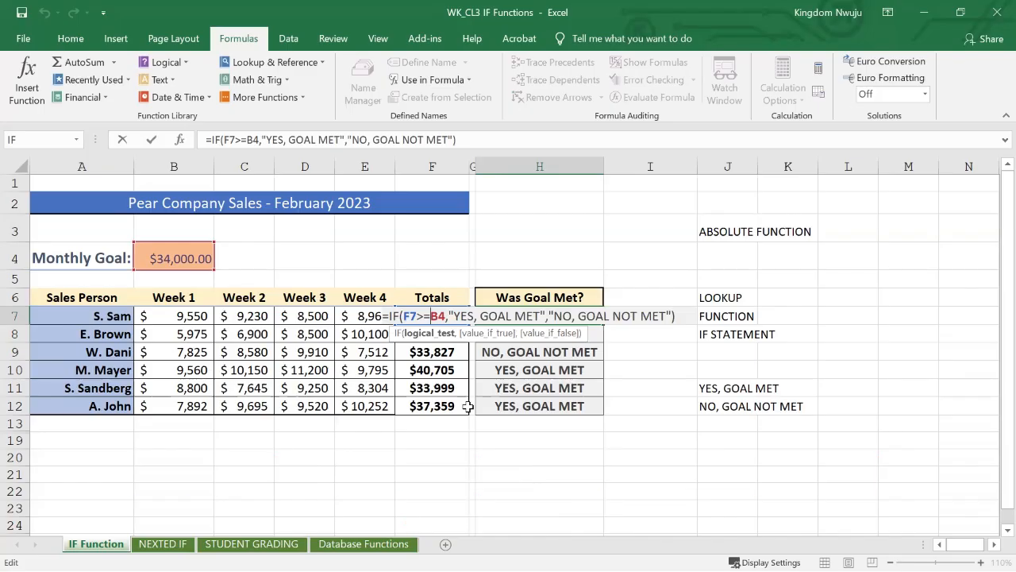
pyautogui.write('$B')
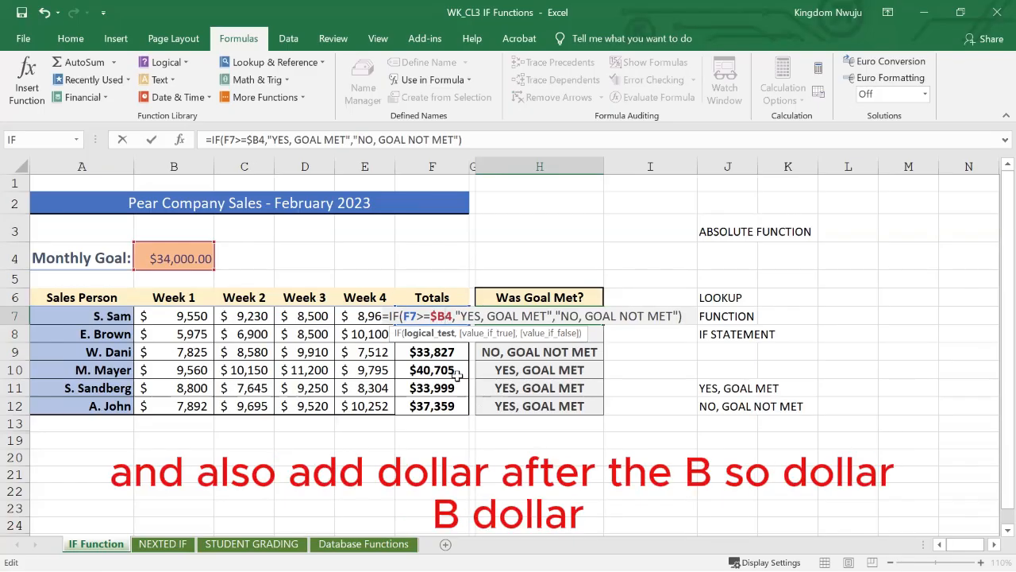
pyautogui.write('$')
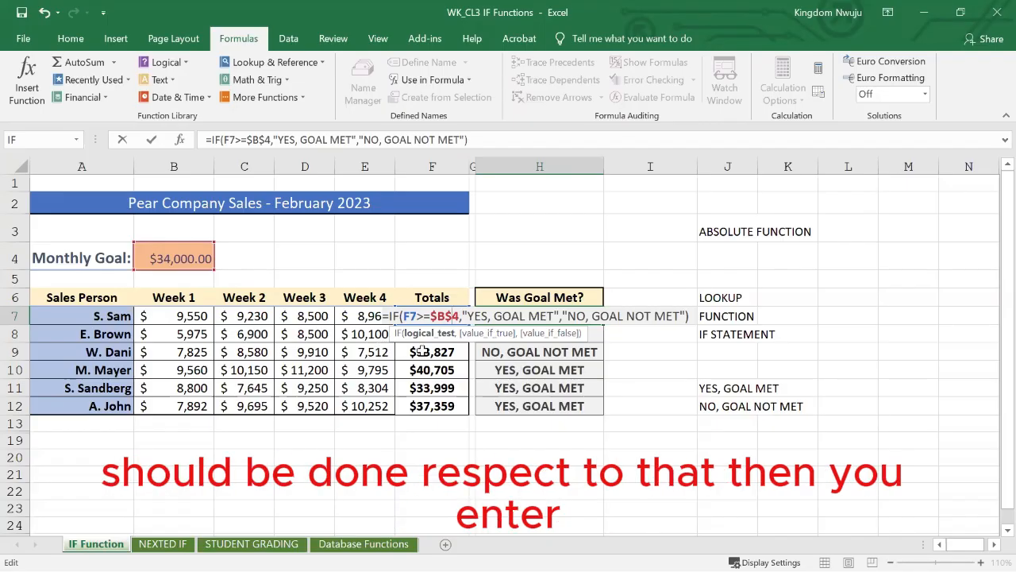
pyautogui.press('Return')
# Fill the corrected IF formula from H7 down through H12 in the Was Goal Met? column.
pyautogui.click(551, 317)
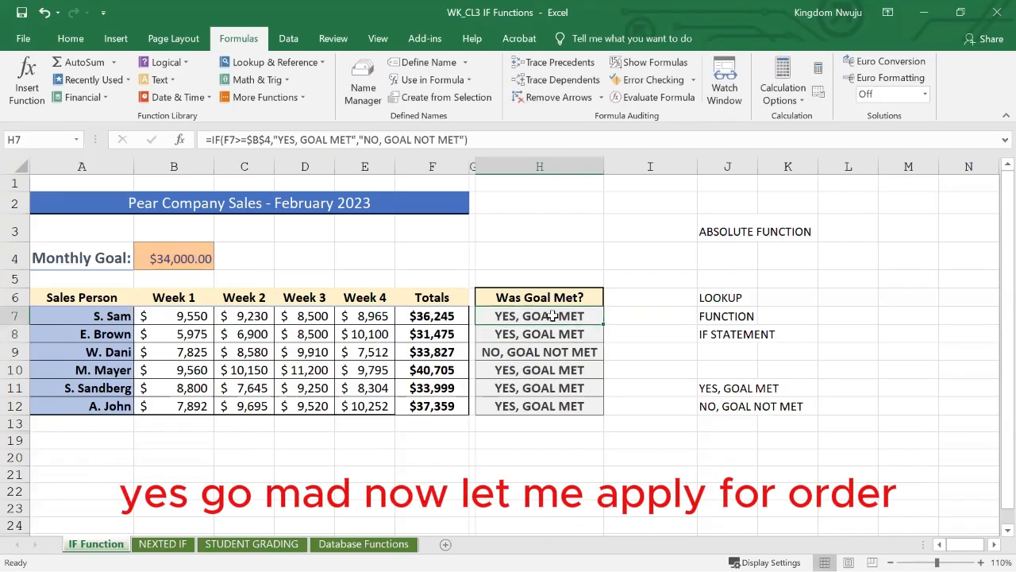
pyautogui.doubleClick(605, 325)
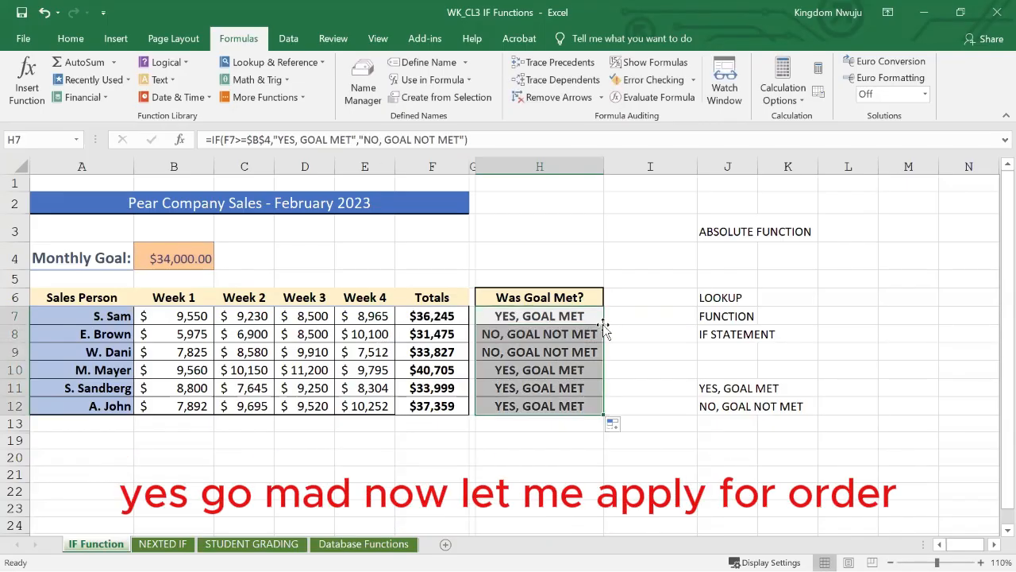
pyautogui.click(636, 364)
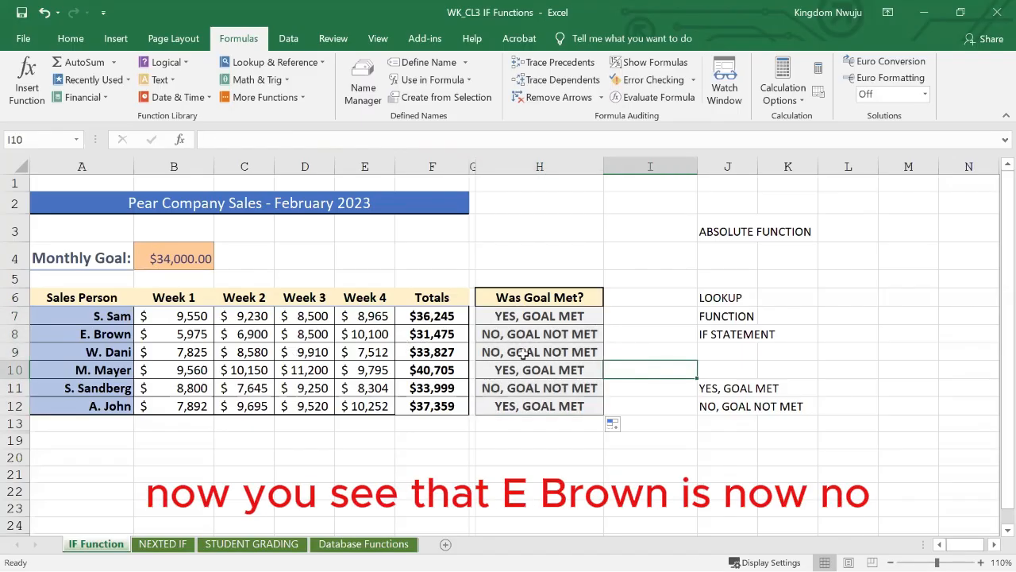
# Examine the filled formula in H8 and the original in H7 to check the absolute goal reference.
pyautogui.click(550, 334)
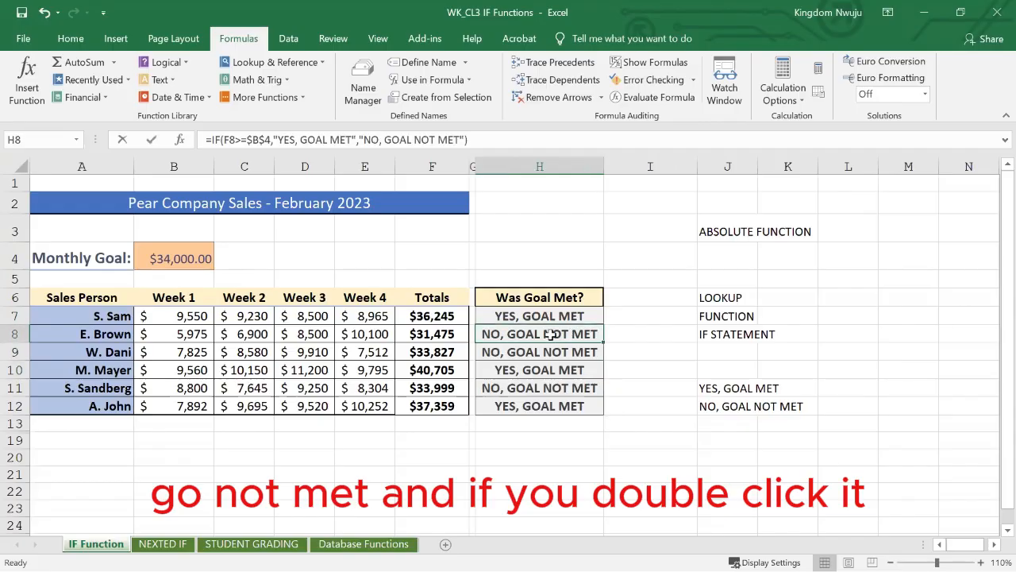
pyautogui.doubleClick(550, 335)
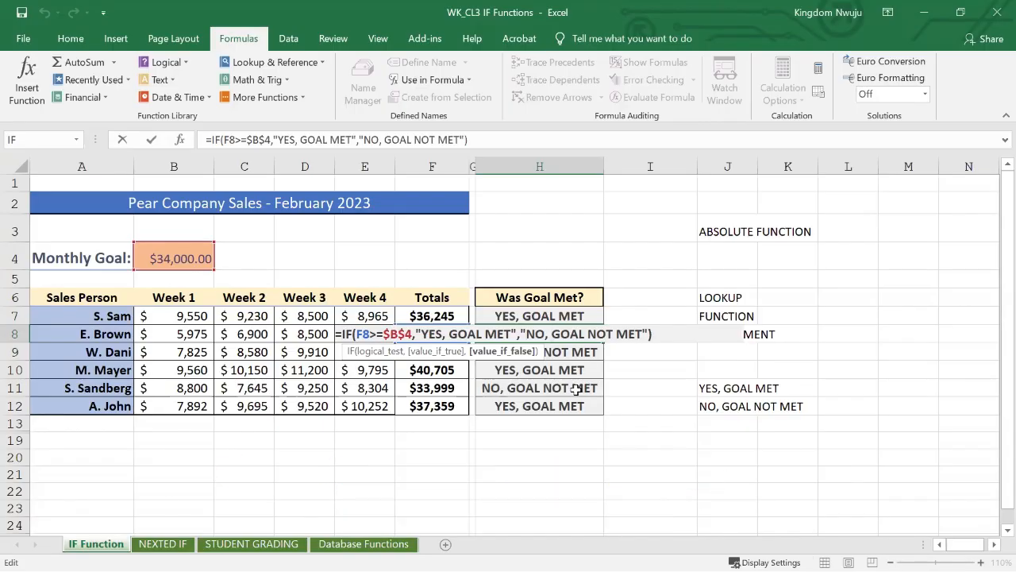
pyautogui.press('Return')
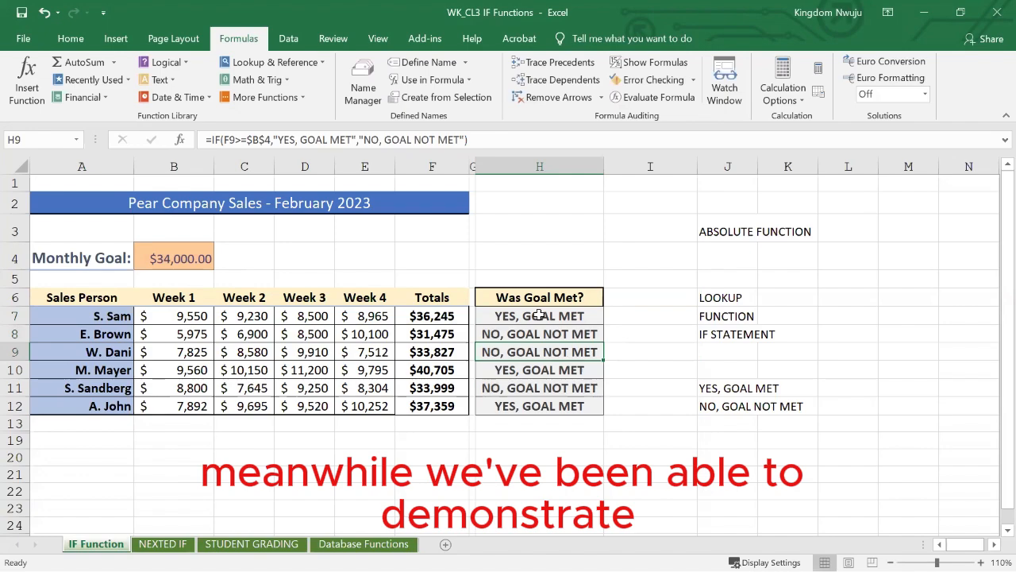
pyautogui.doubleClick(539, 315)
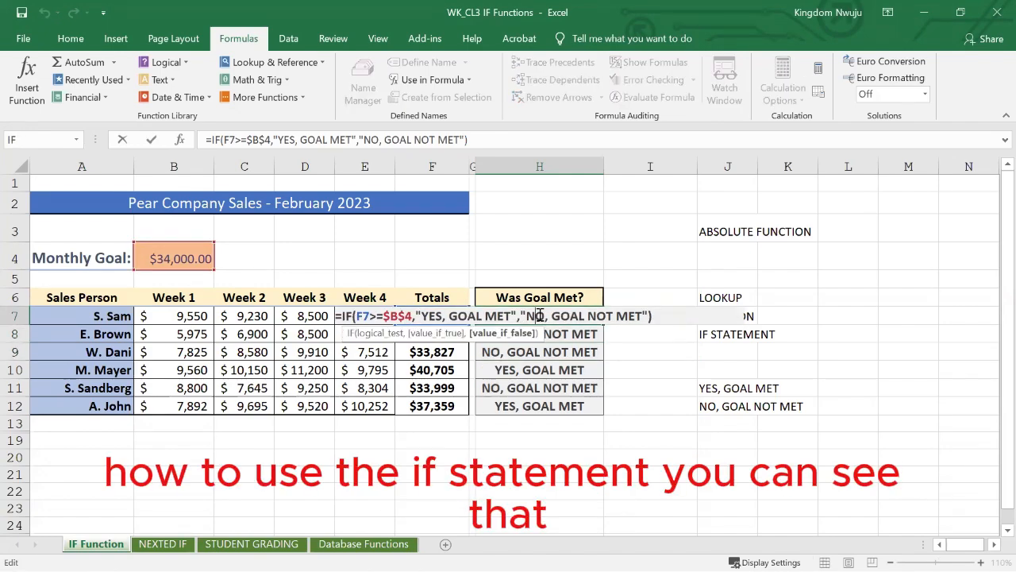
pyautogui.press('Escape')
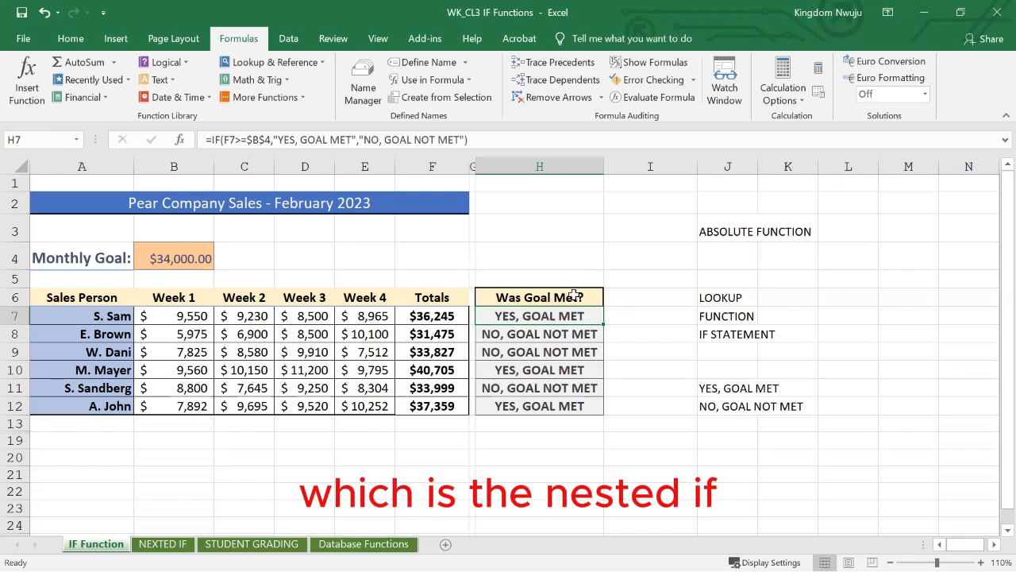
# Convert the order data in A1:G44 on the NEXTED IF sheet into a table with headers.
pyautogui.click(162, 544)
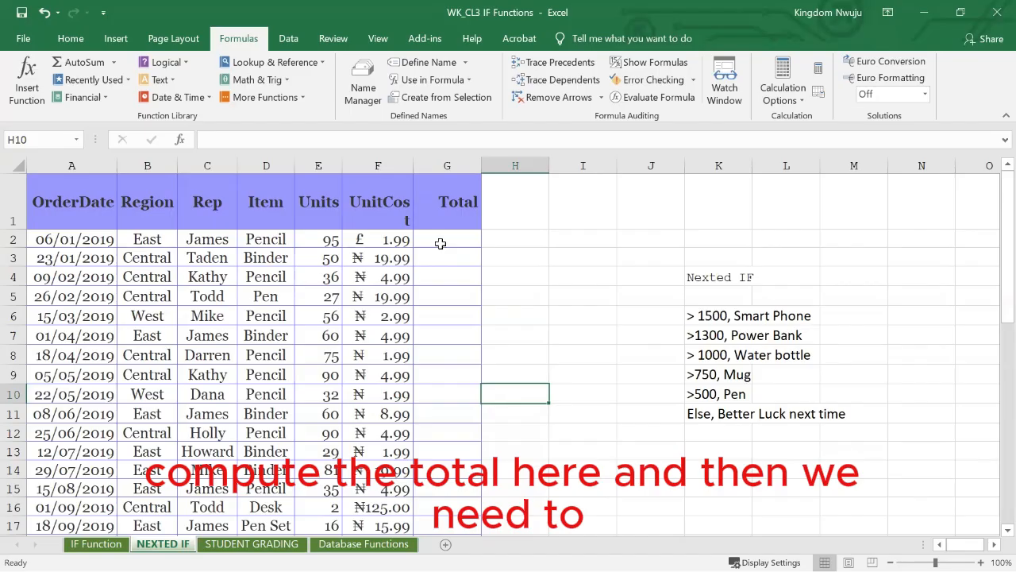
pyautogui.click(510, 211)
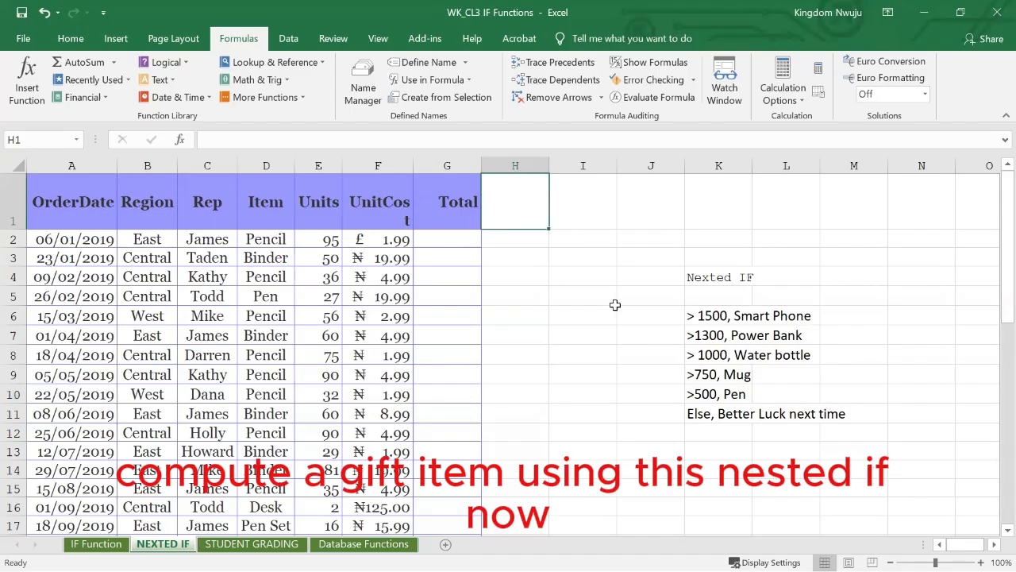
pyautogui.click(372, 297)
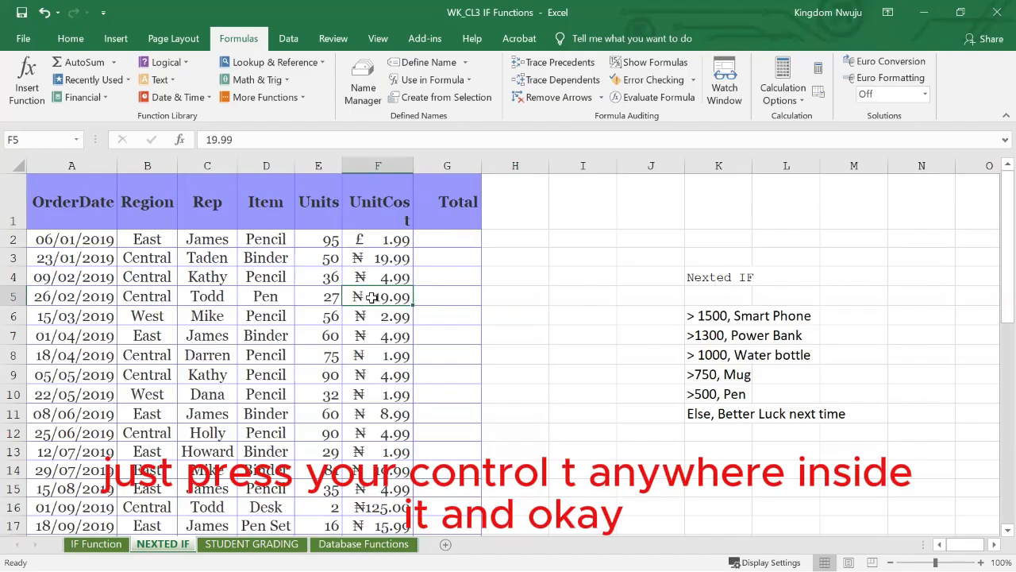
pyautogui.hotkey('ctrl', 't')
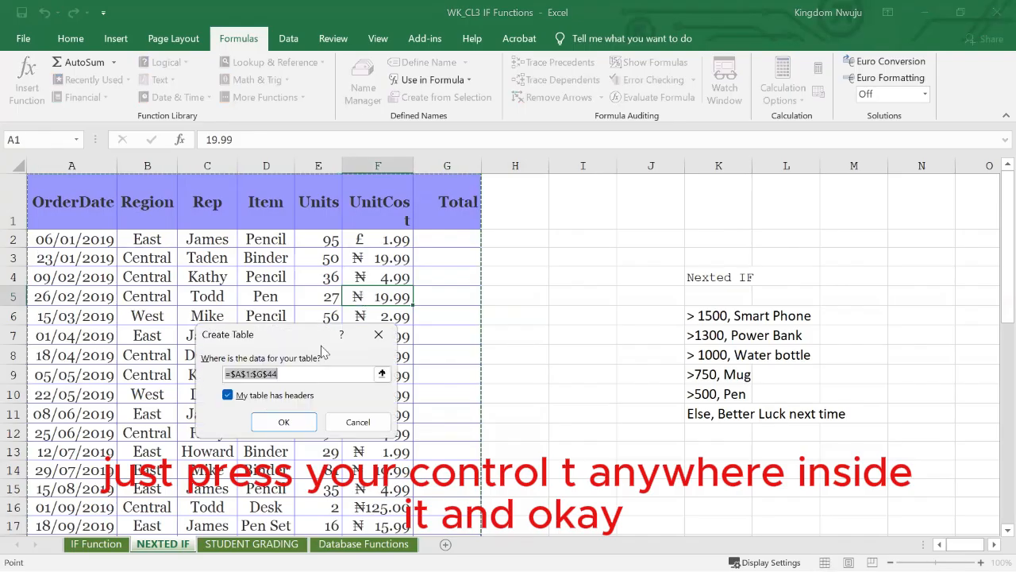
pyautogui.click(274, 425)
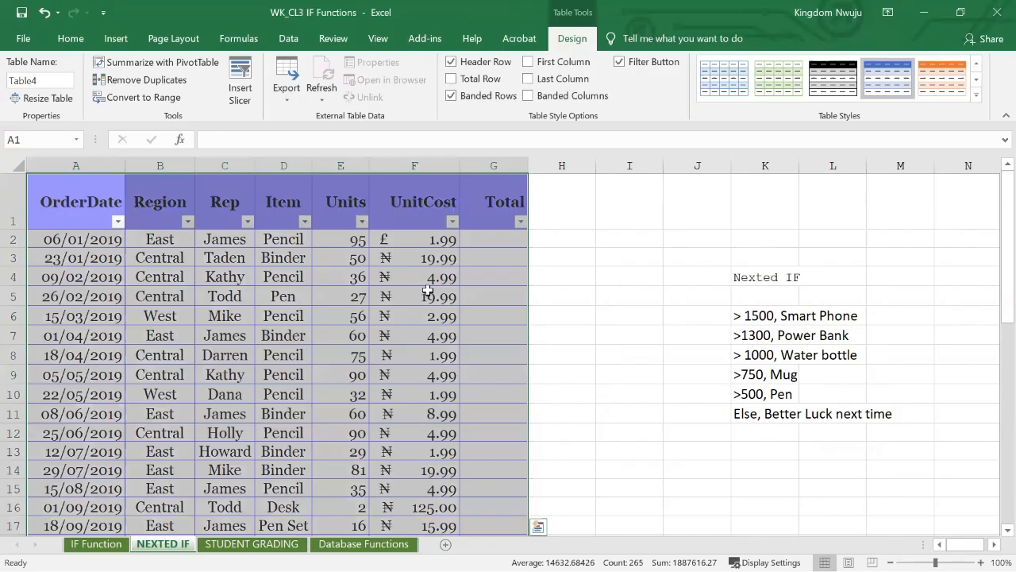
pyautogui.click(475, 328)
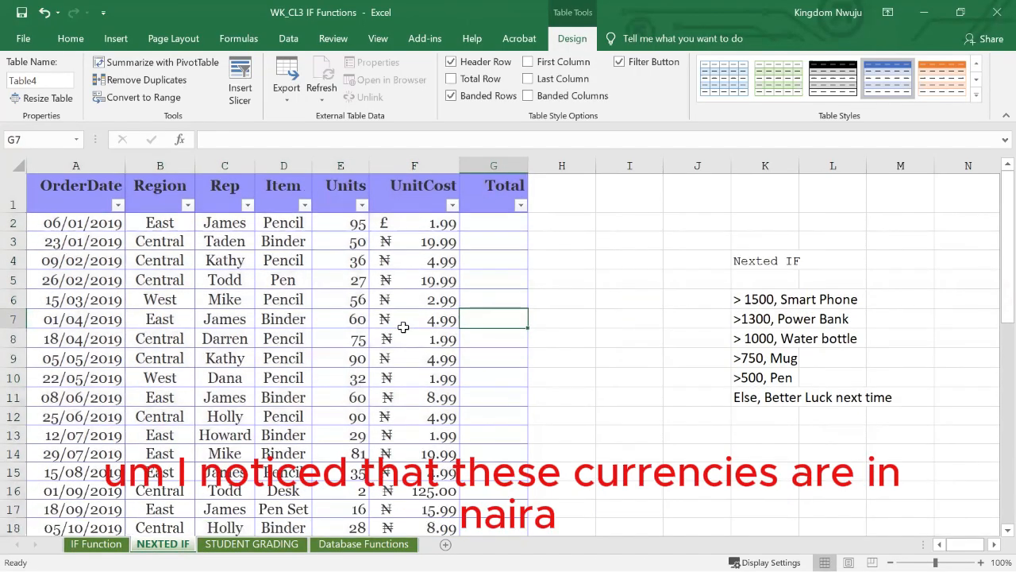
# Format all UnitCost values in F2:F44 with the pound (£) accounting format.
pyautogui.scroll(-7, 404, 327)
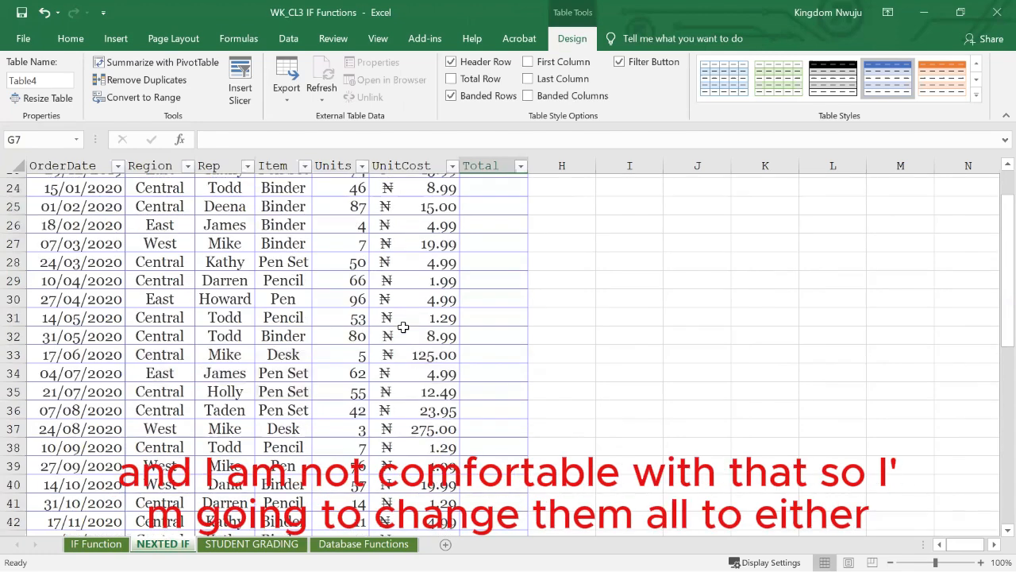
pyautogui.scroll(8, 403, 327)
pyautogui.moveTo(401, 240); pyautogui.dragTo(384, 508)
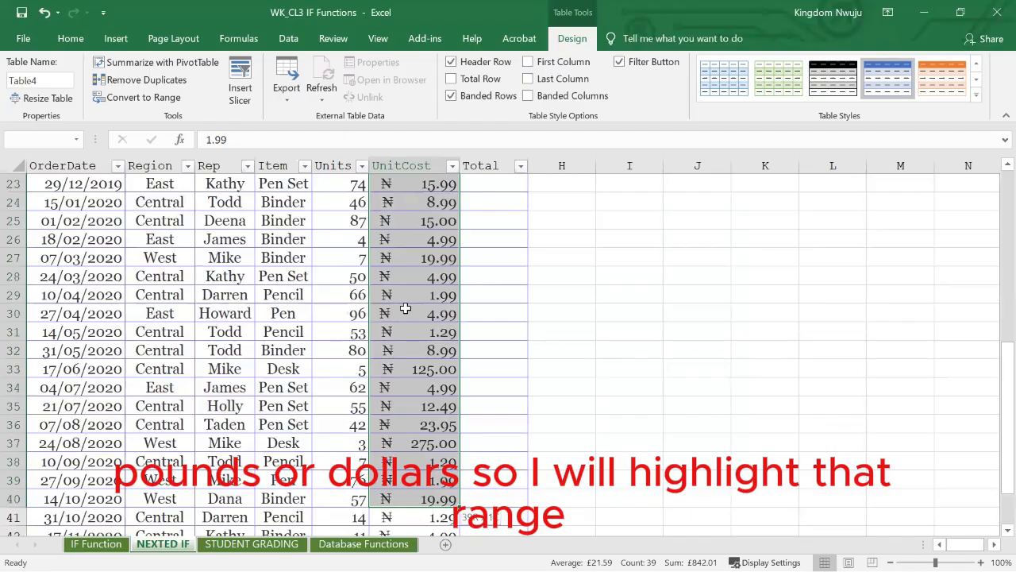
pyautogui.hotkey('ctrl', 'shift', 'Down')
pyautogui.click(70, 38)
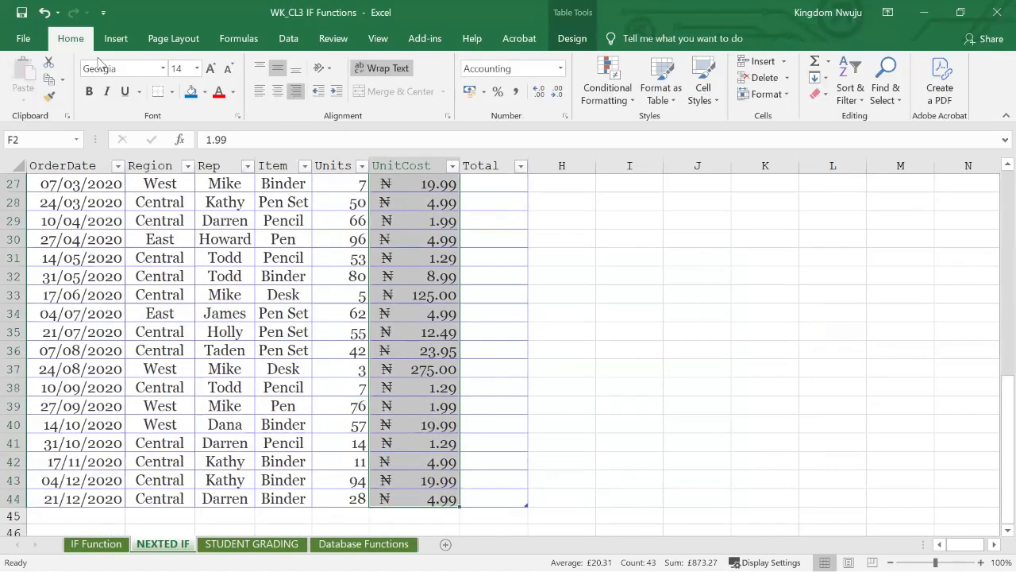
pyautogui.click(483, 91)
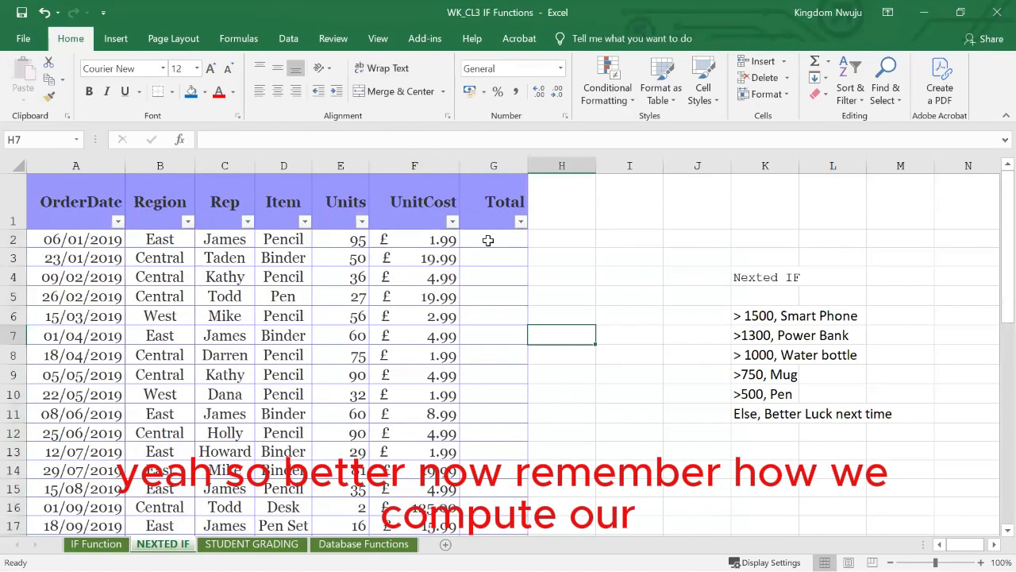
# Begin a formula in G2, the first cell of the Total column.
pyautogui.click(488, 240)
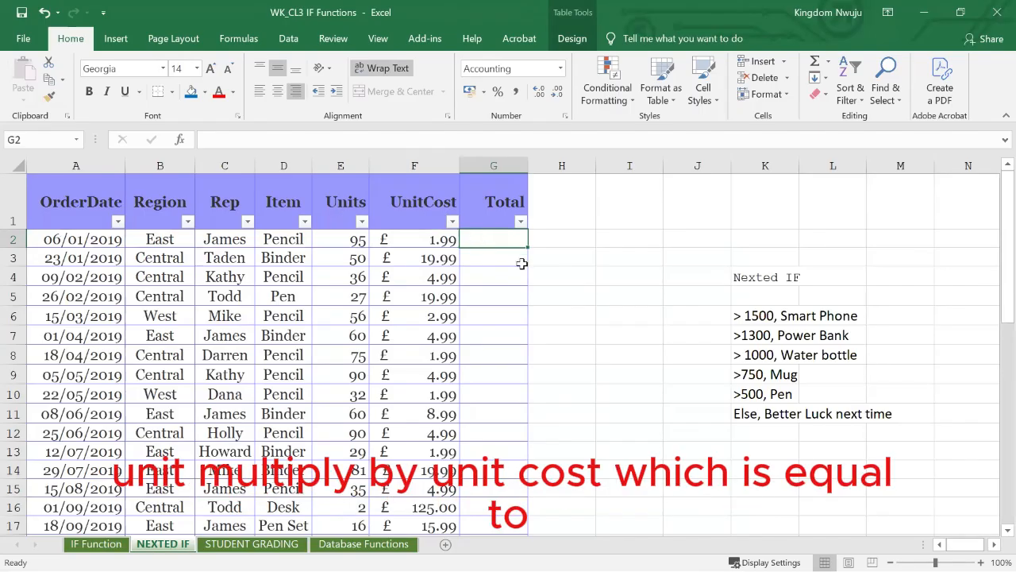
pyautogui.write('=')
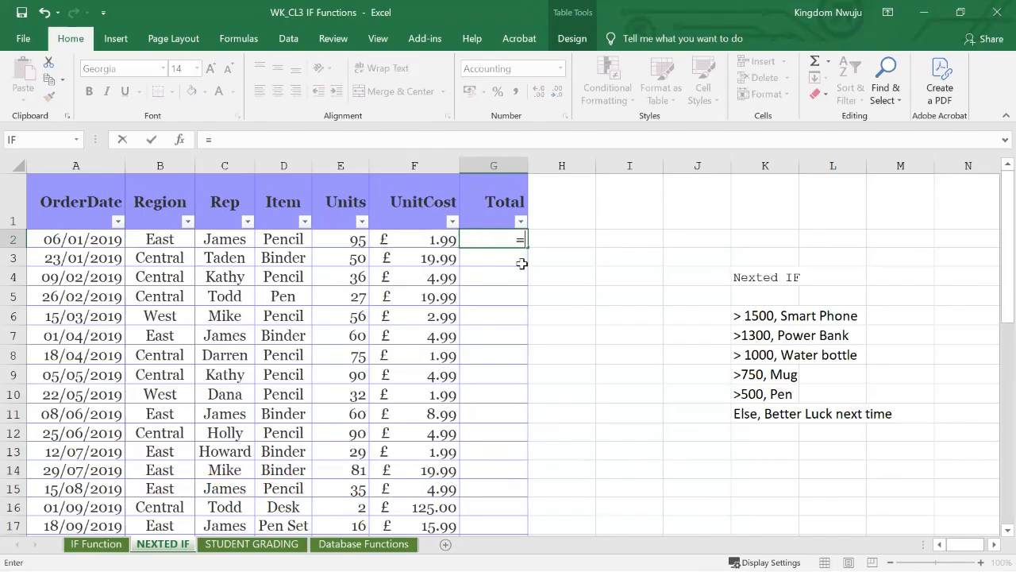
pyautogui.write('S')
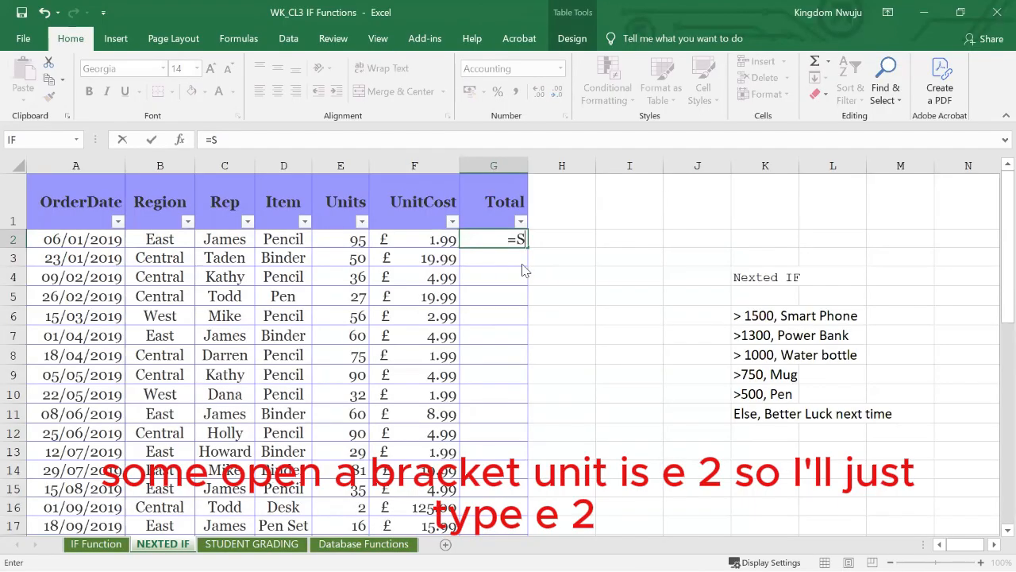
pyautogui.write('UM(')
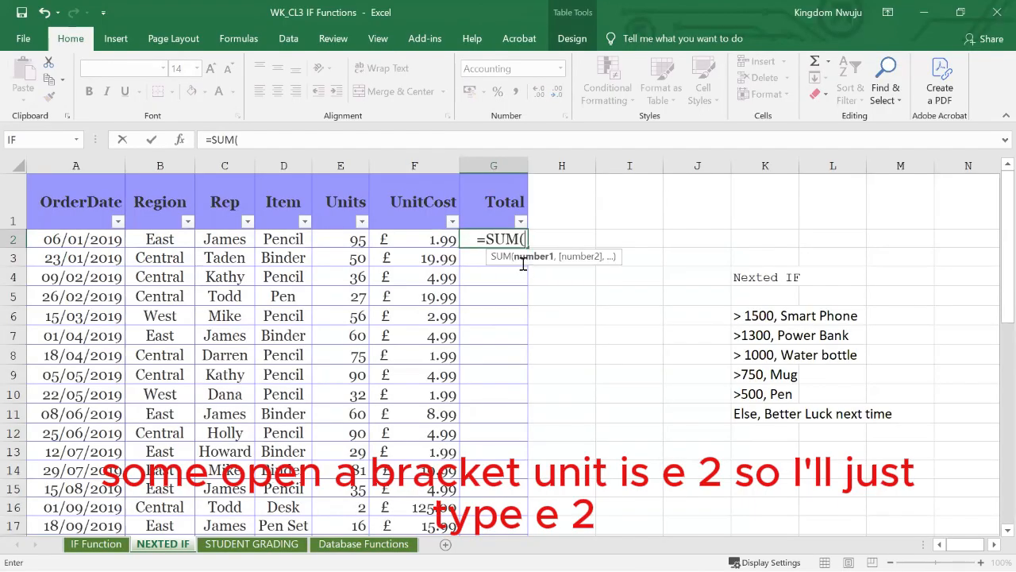
pyautogui.write('E2')
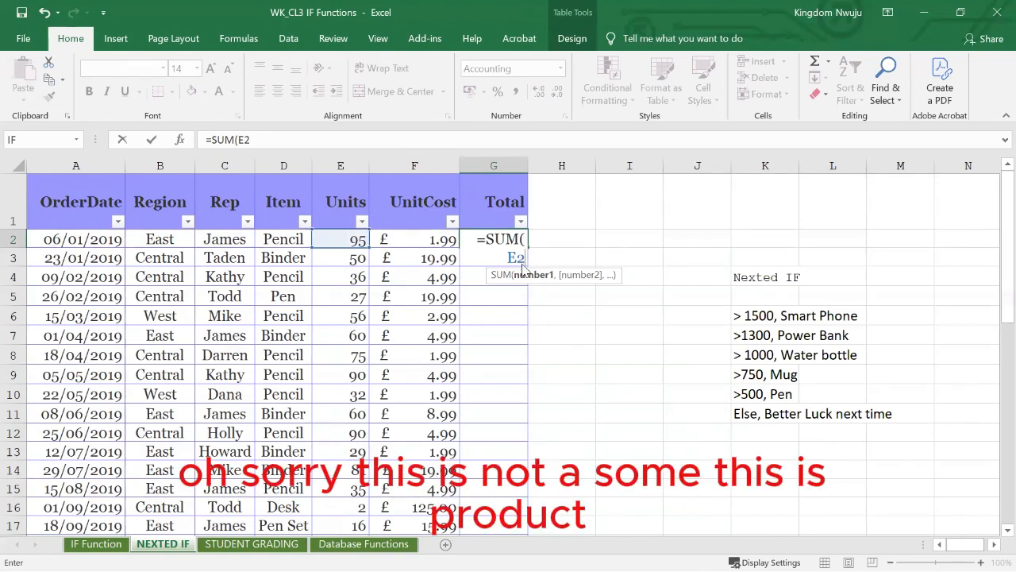
pyautogui.press('BackSpace')
pyautogui.press('BackSpace')
pyautogui.press('BackSpace')
pyautogui.press('BackSpace')
pyautogui.press('BackSpace')
pyautogui.press('BackSpace')
# Complete the G2 formula as =(E2*F2) to multiply units by unit cost throughout the Total column.
pyautogui.write('(')
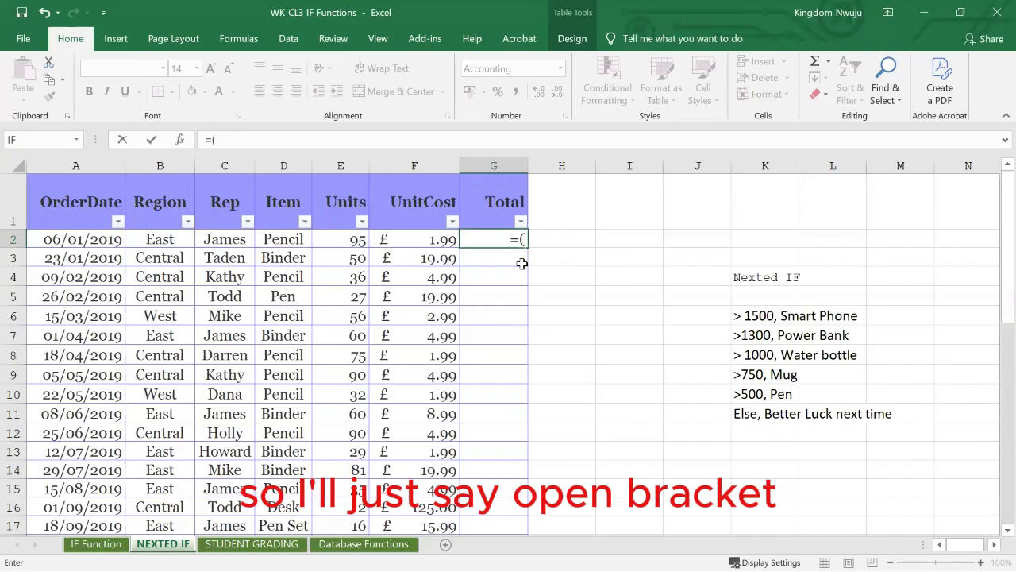
pyautogui.write('E2')
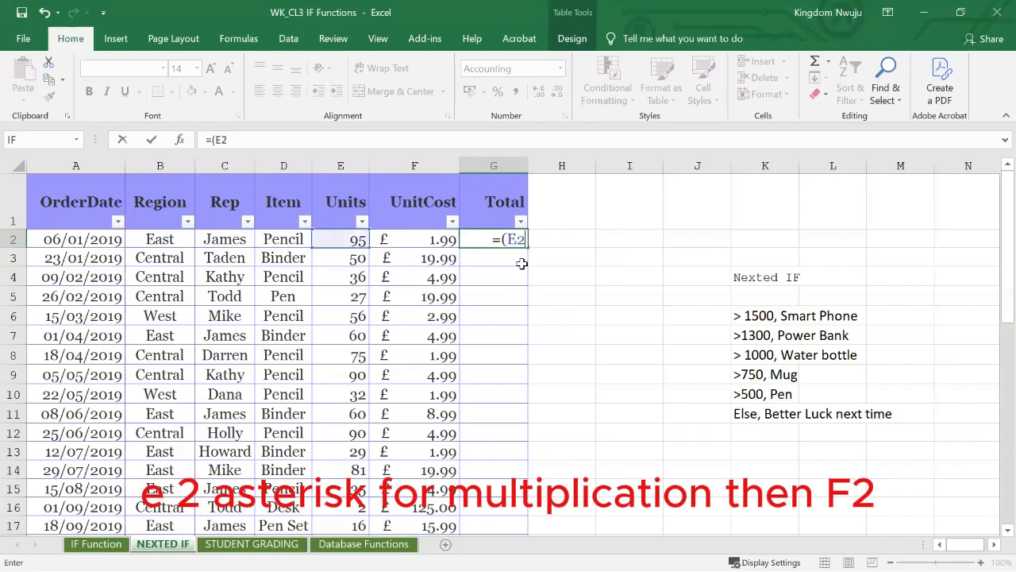
pyautogui.write('*F2)')
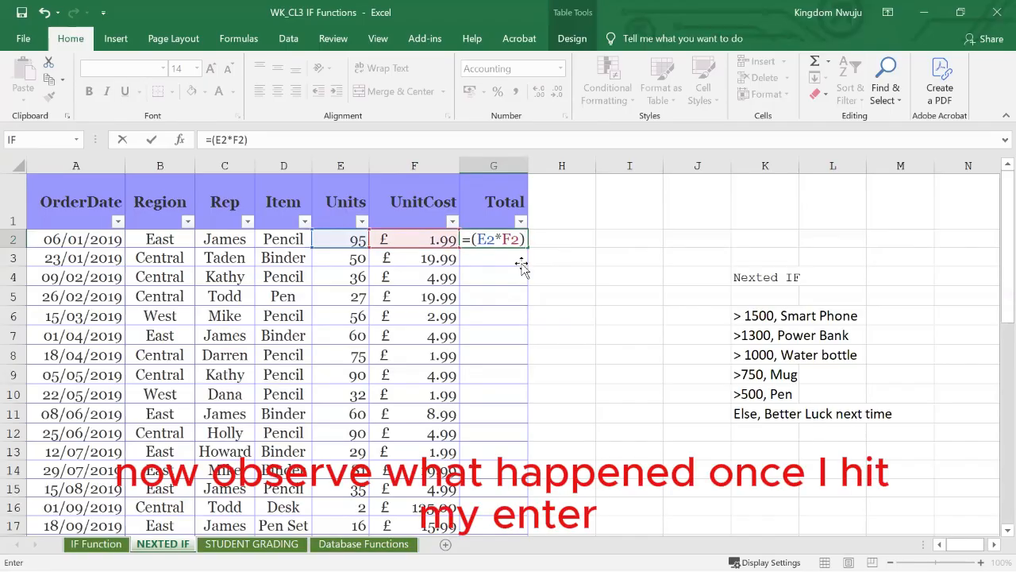
pyautogui.press('Return')
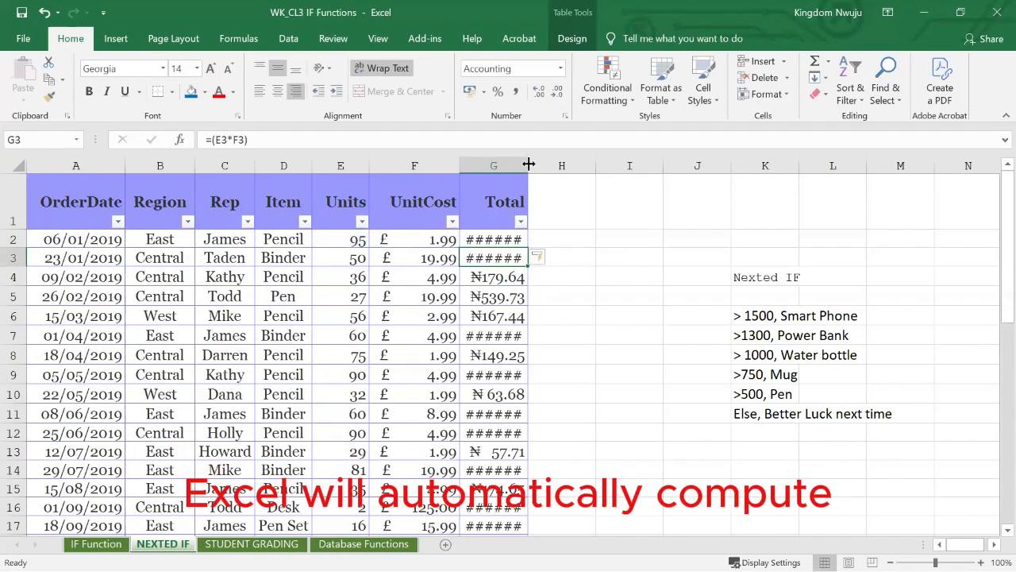
# Widen the Total column to fit its amounts and format its values with the pound (£) accounting format.
pyautogui.moveTo(528, 164); pyautogui.dragTo(587, 168)
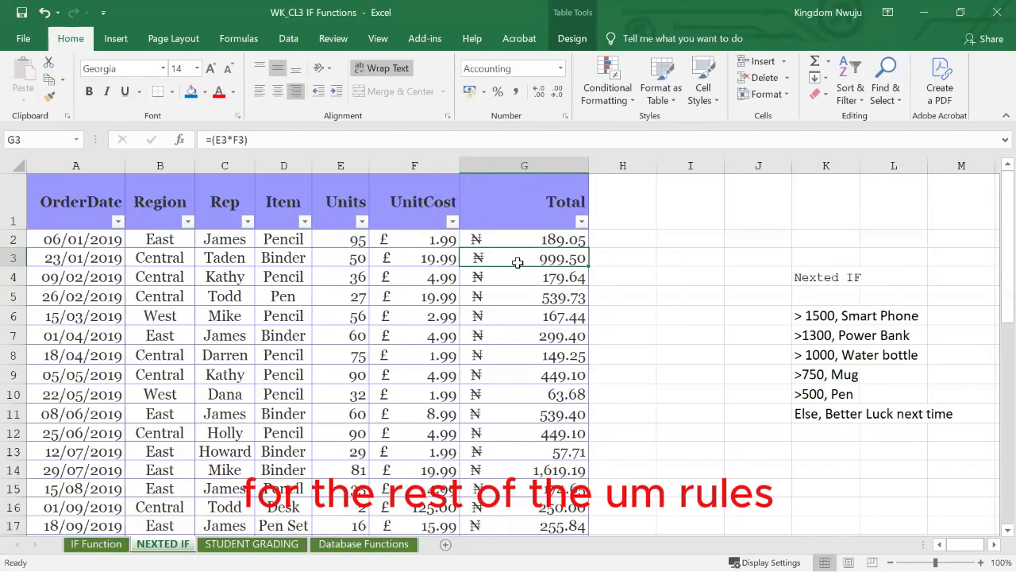
pyautogui.moveTo(516, 239); pyautogui.dragTo(490, 498)
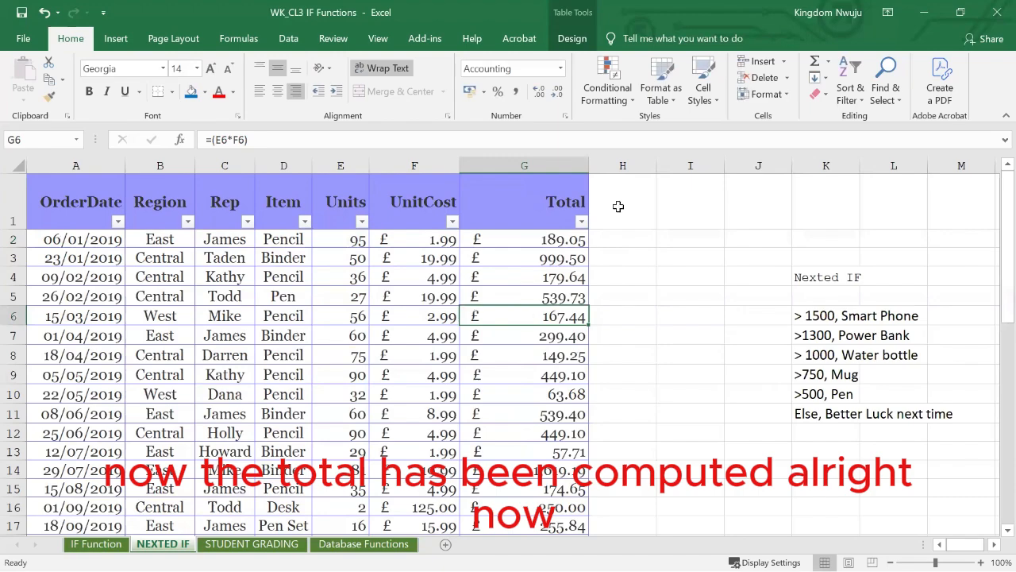
# Add a new table column headed GIFT in cell H1, beside the Total column.
pyautogui.click(612, 214)
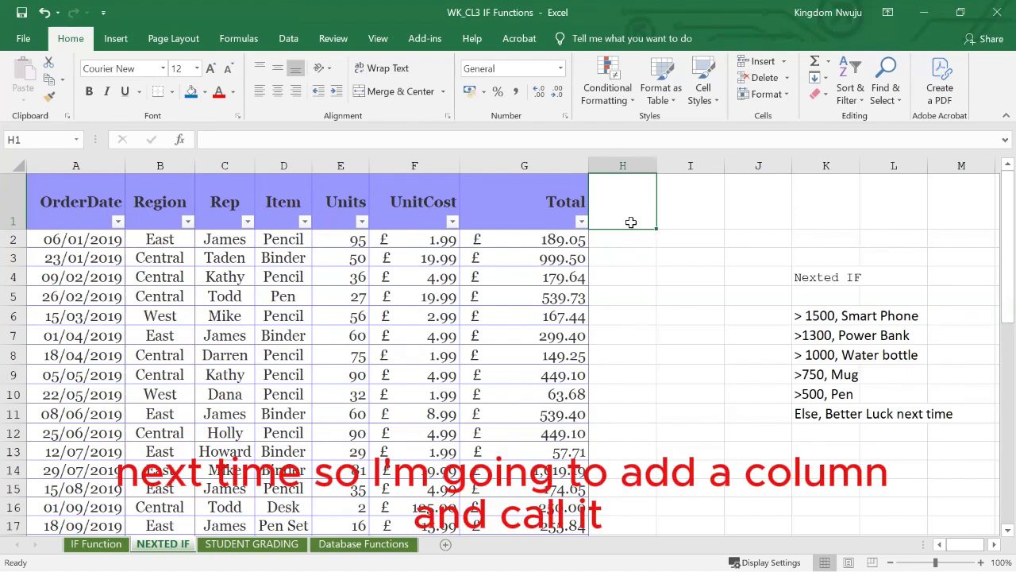
pyautogui.write('GIST')
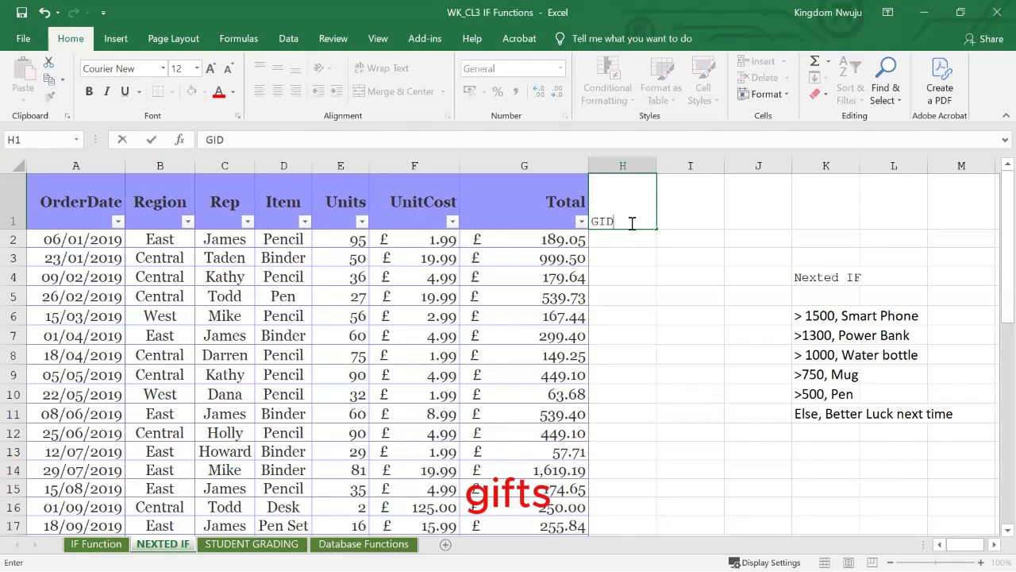
pyautogui.press('BackSpace')
pyautogui.press('BackSpace')
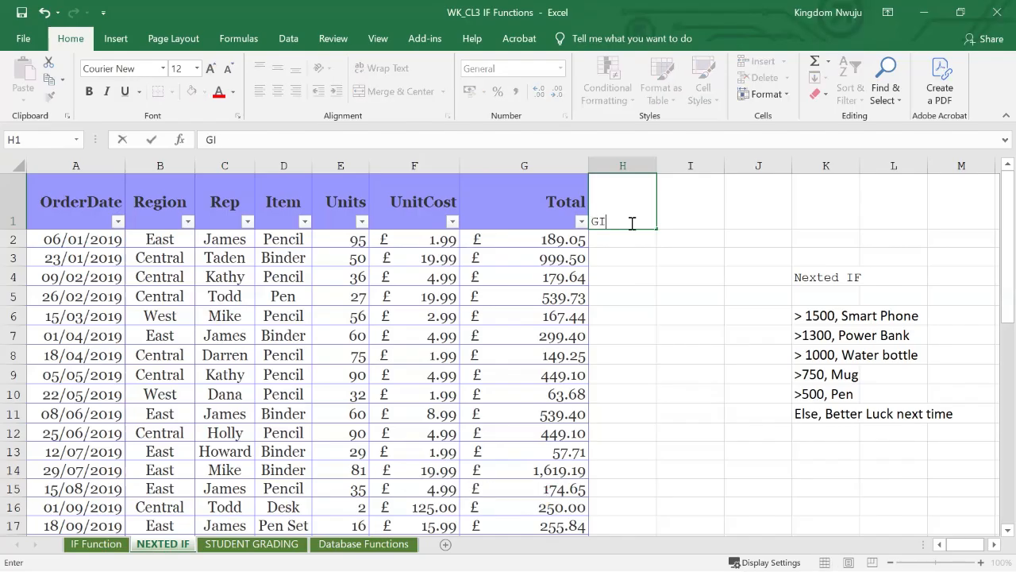
pyautogui.write('FT')
pyautogui.press('Return')
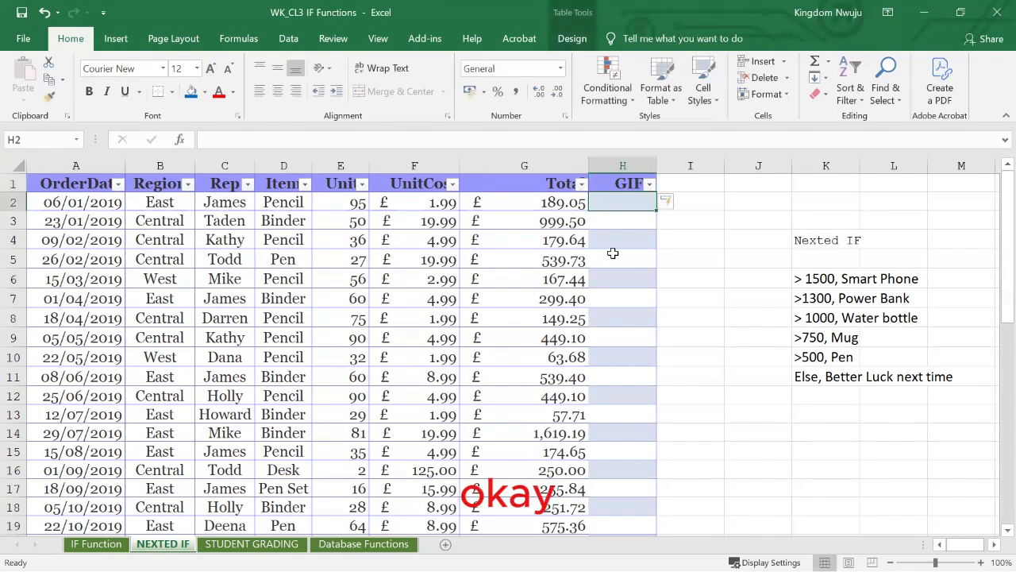
# Align the GIFT header in H1 to the top and left of its cell.
pyautogui.click(603, 182)
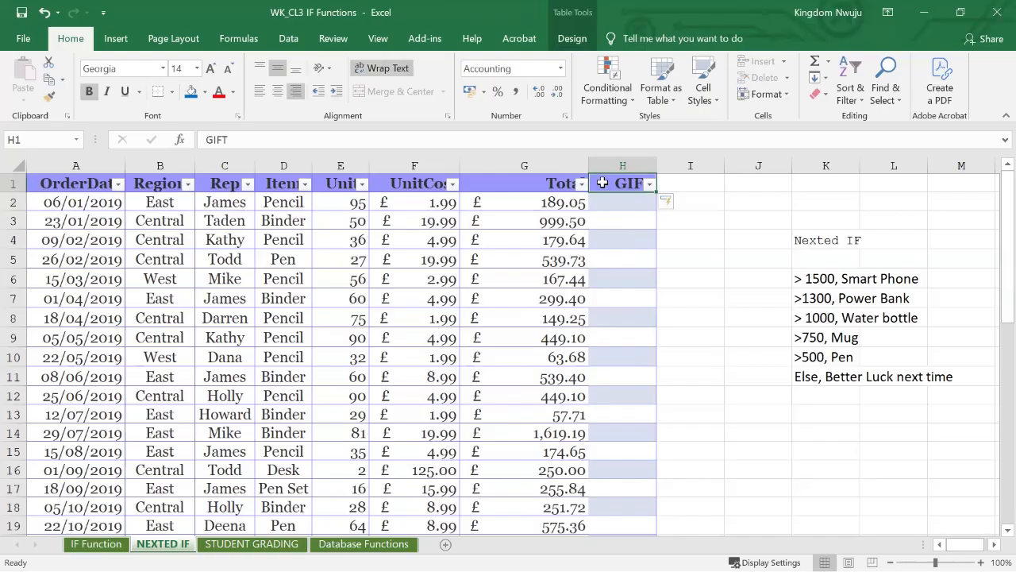
pyautogui.click(259, 68)
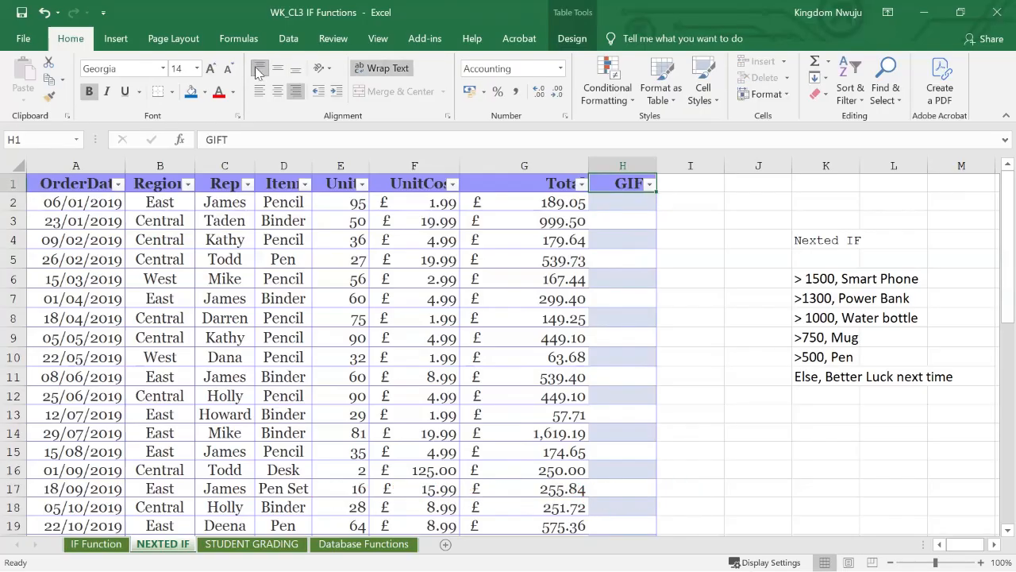
pyautogui.click(260, 91)
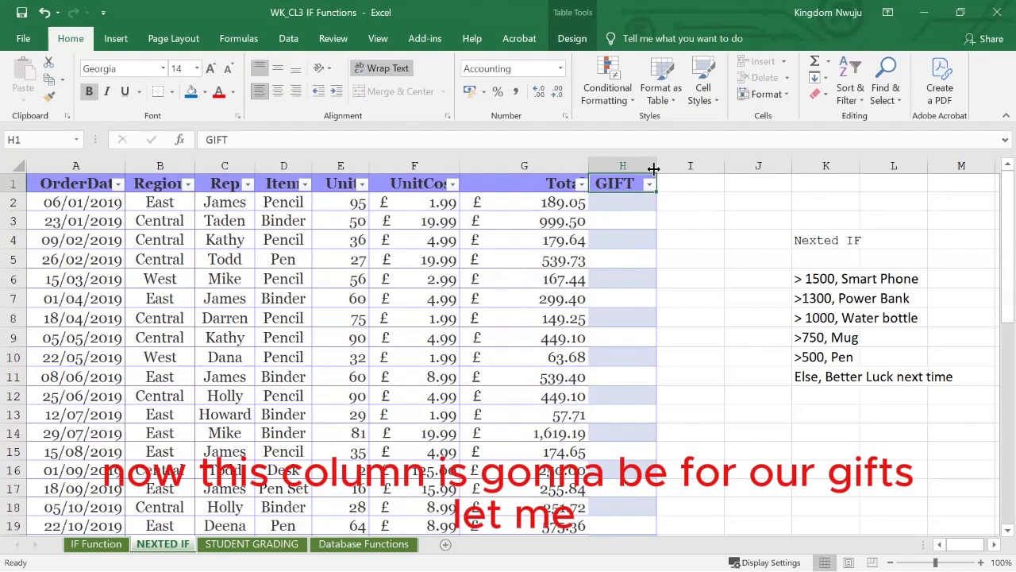
pyautogui.click(654, 174)
pyautogui.moveTo(658, 184); pyautogui.dragTo(663, 174)
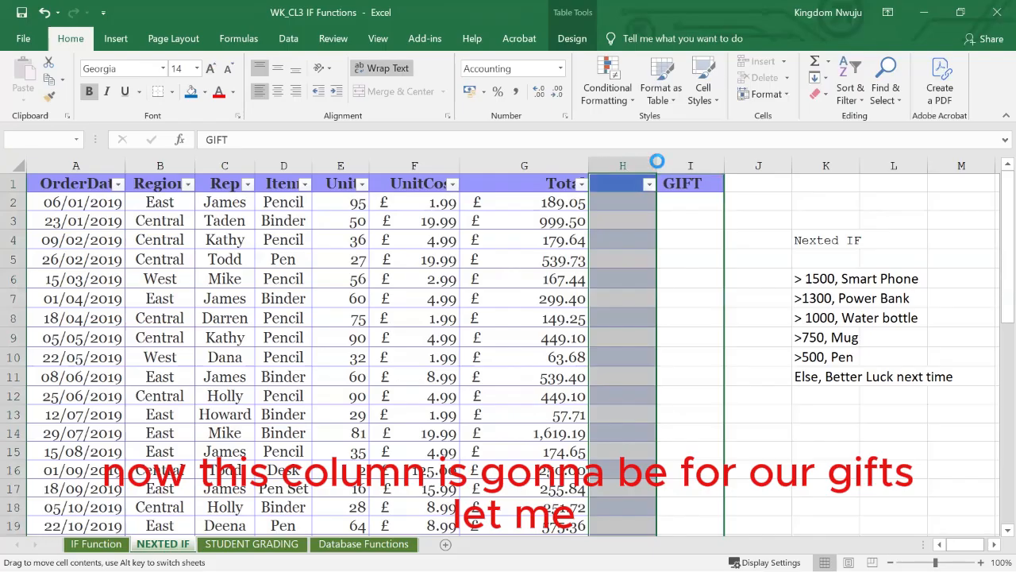
pyautogui.click(640, 272)
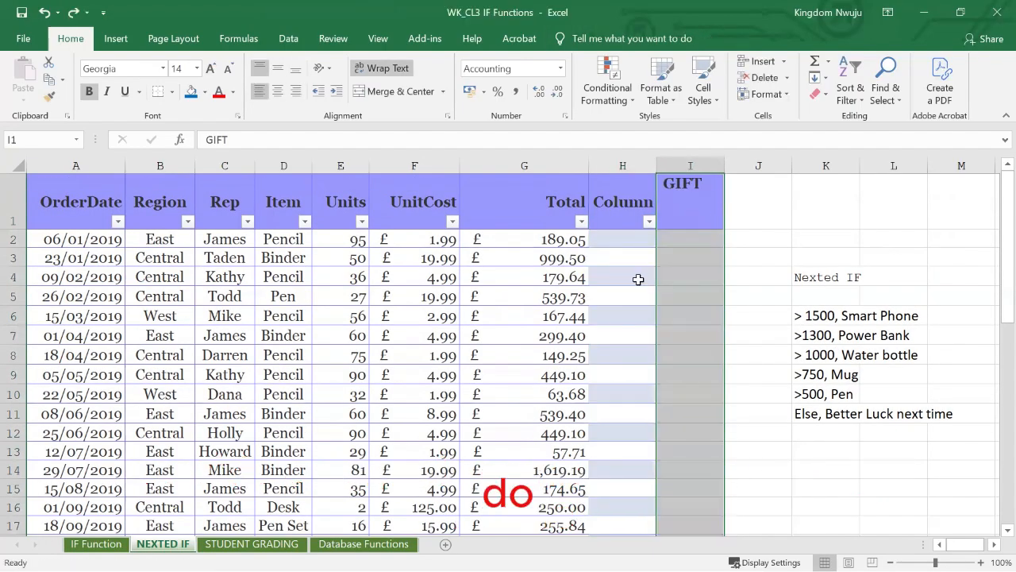
pyautogui.click(701, 278)
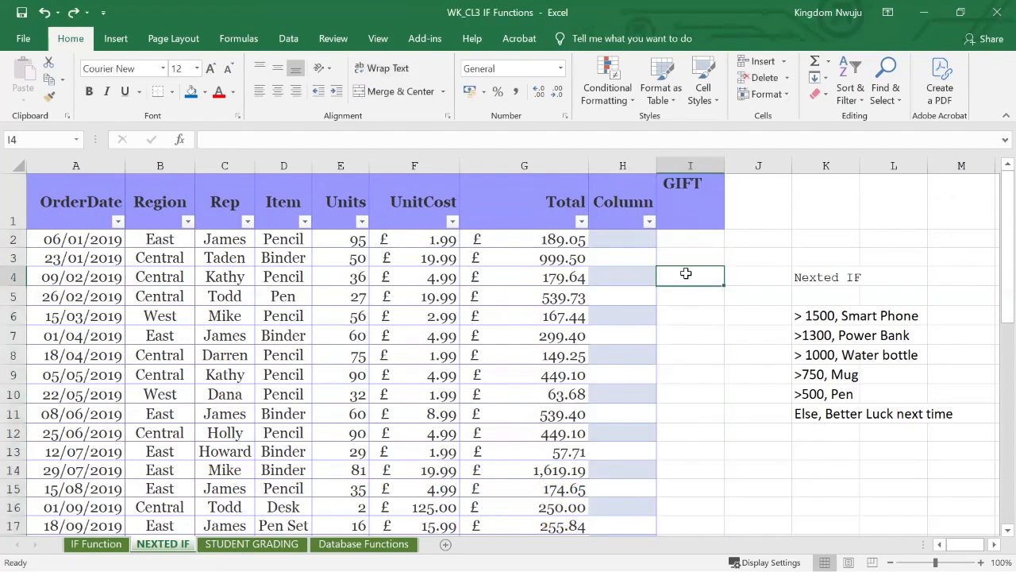
pyautogui.hotkey('ctrl', 'z')
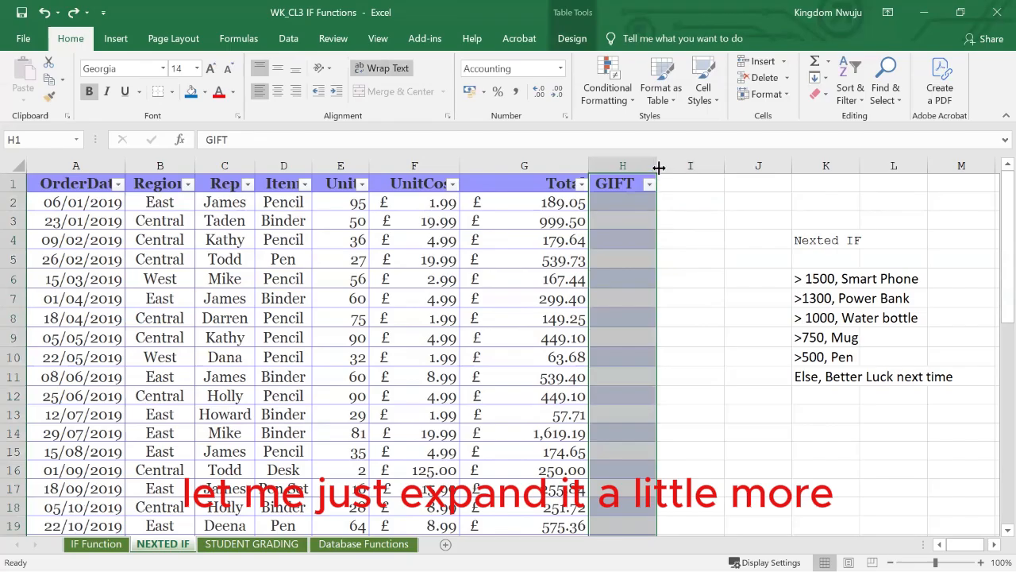
# Widen the GIFT column to about twice its width to make room for the gift names.
pyautogui.moveTo(657, 166); pyautogui.dragTo(727, 187)
# Start an IF formula in H2 that returns "SMART PHONE" when G2>=1500, ready for its value-if-false argument.
pyautogui.click(630, 201)
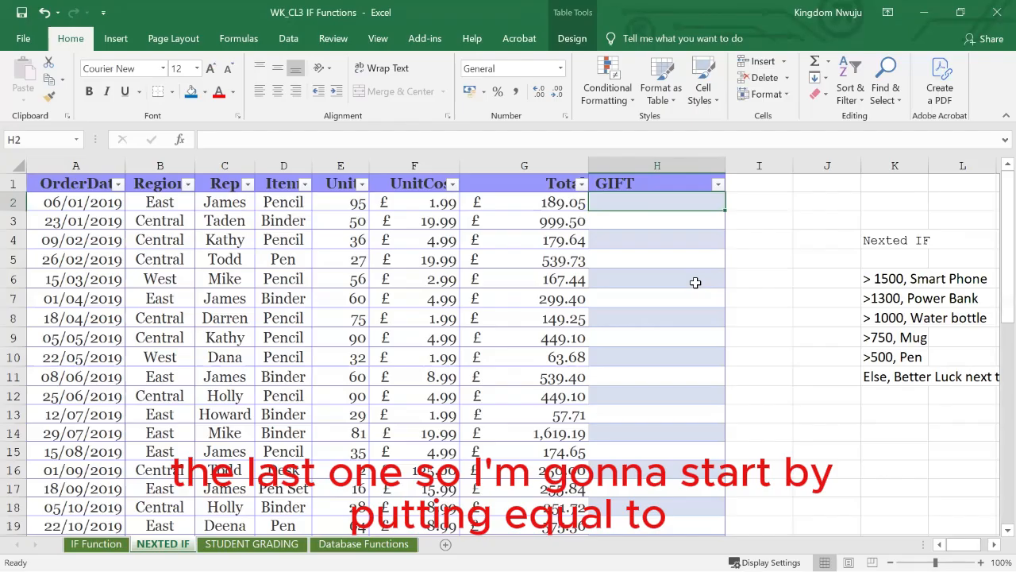
pyautogui.write('=')
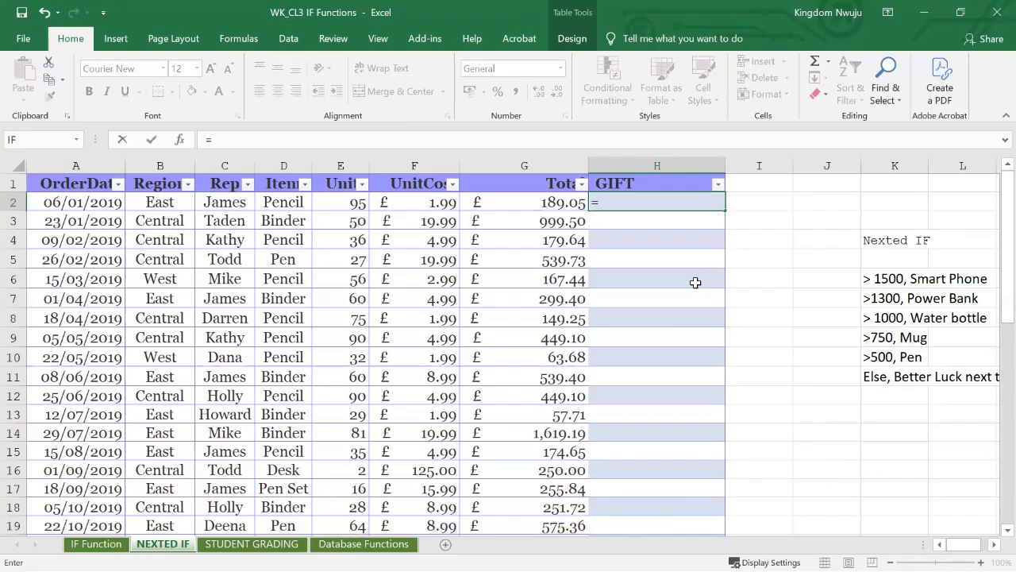
pyautogui.write('I')
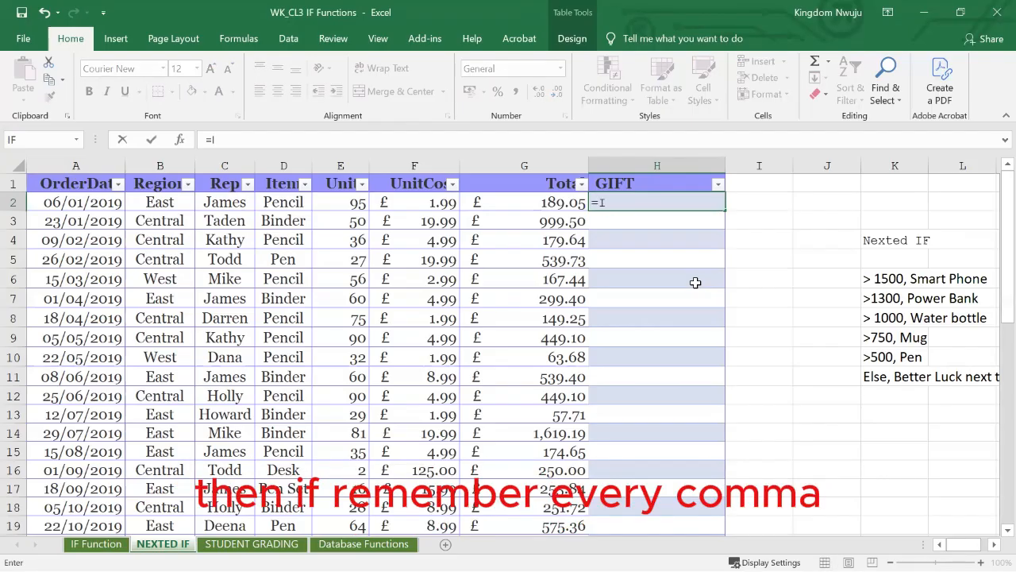
pyautogui.write('F')
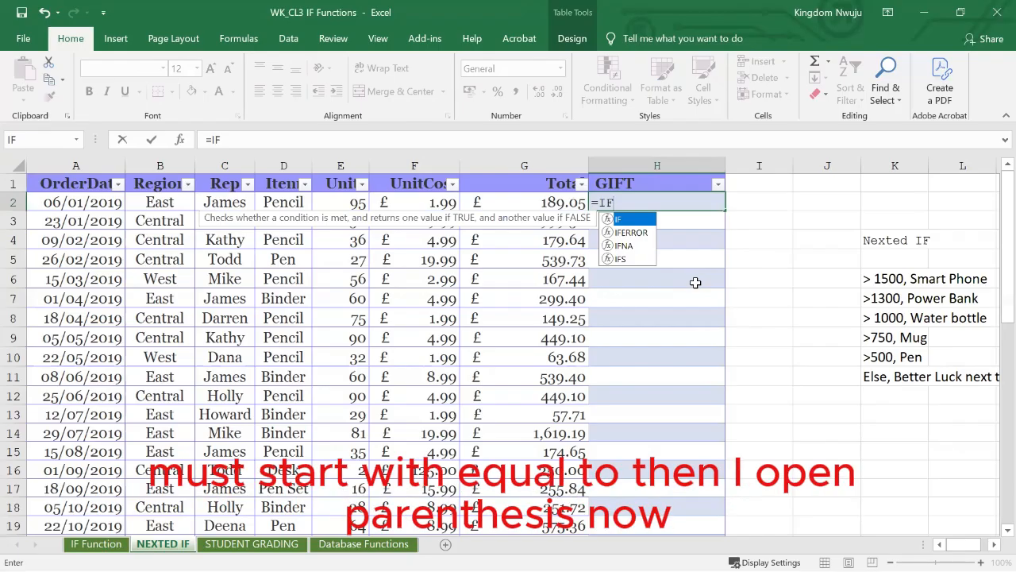
pyautogui.write('(')
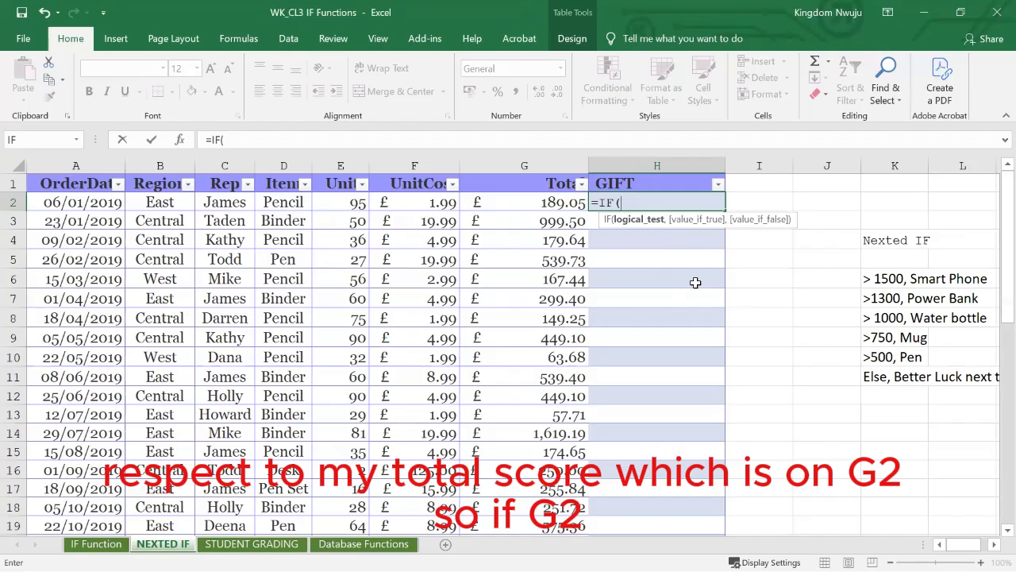
pyautogui.write('G2>=')
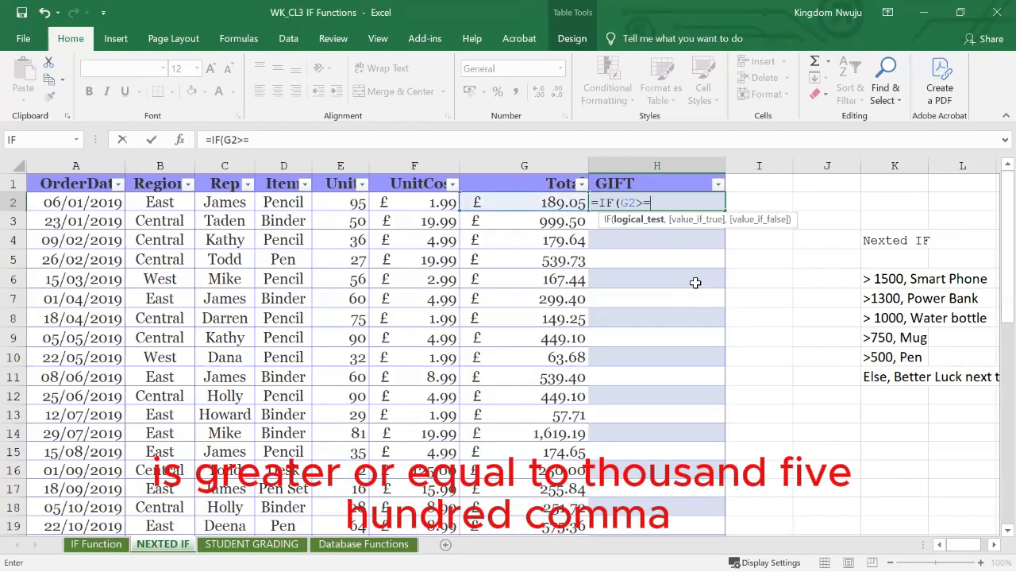
pyautogui.write('1500,"')
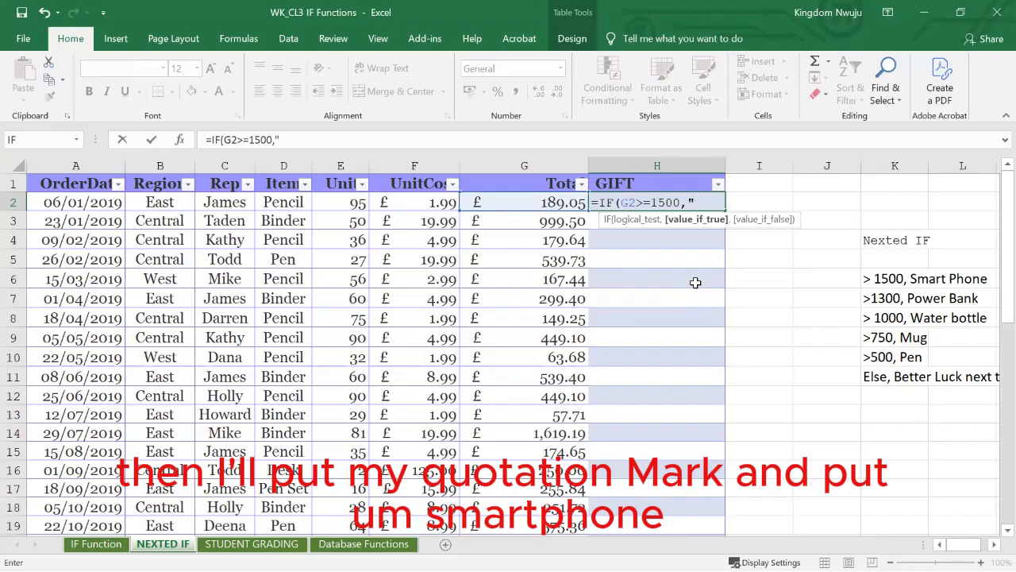
pyautogui.write('SMART PHO')
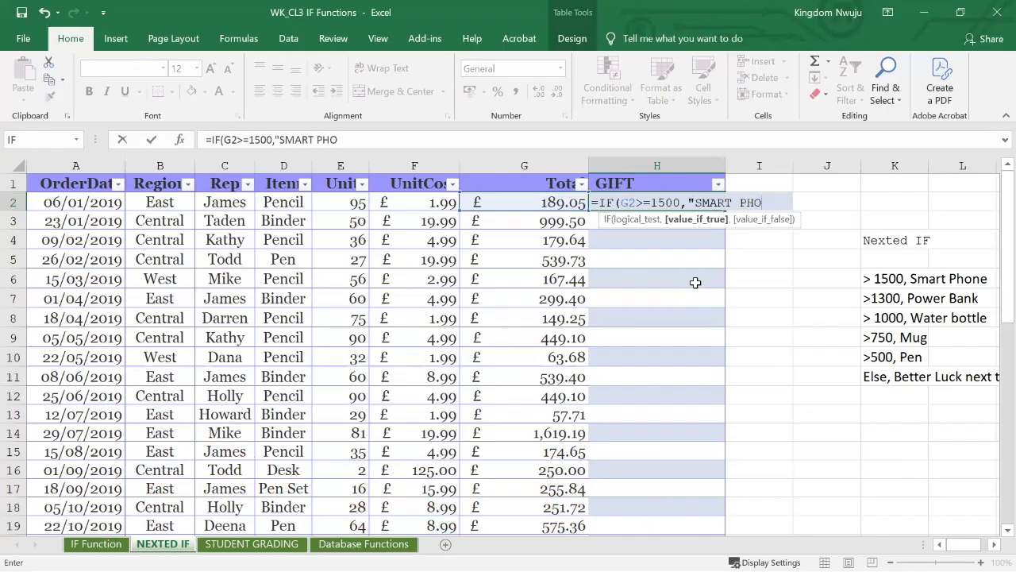
pyautogui.write('NE')
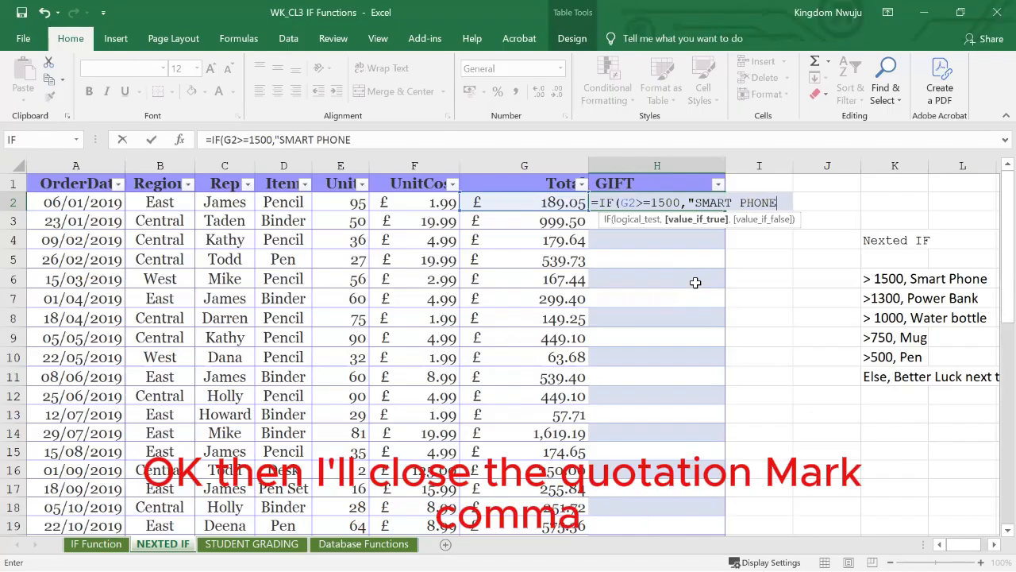
pyautogui.write('",')
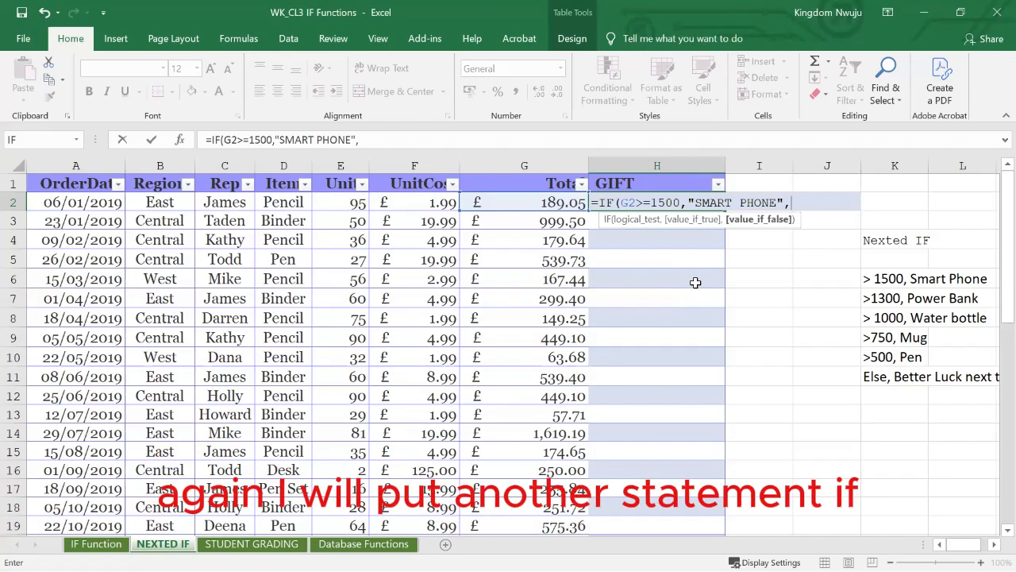
# Nest a second IF in the H2 formula that returns "POWER BANK" when G2>=1300.
pyautogui.write('IF(')
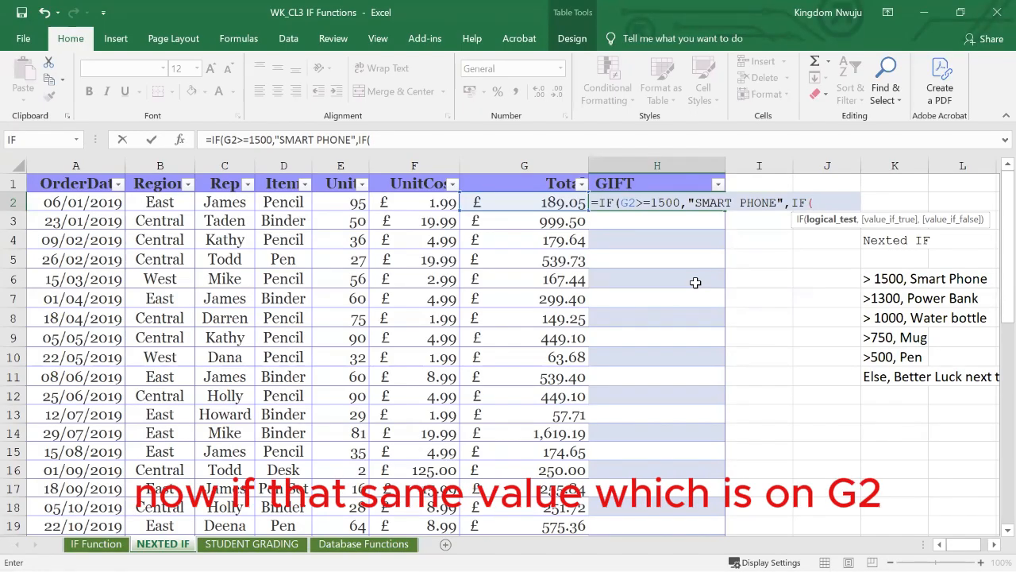
pyautogui.write('PHONE",IF(G2')
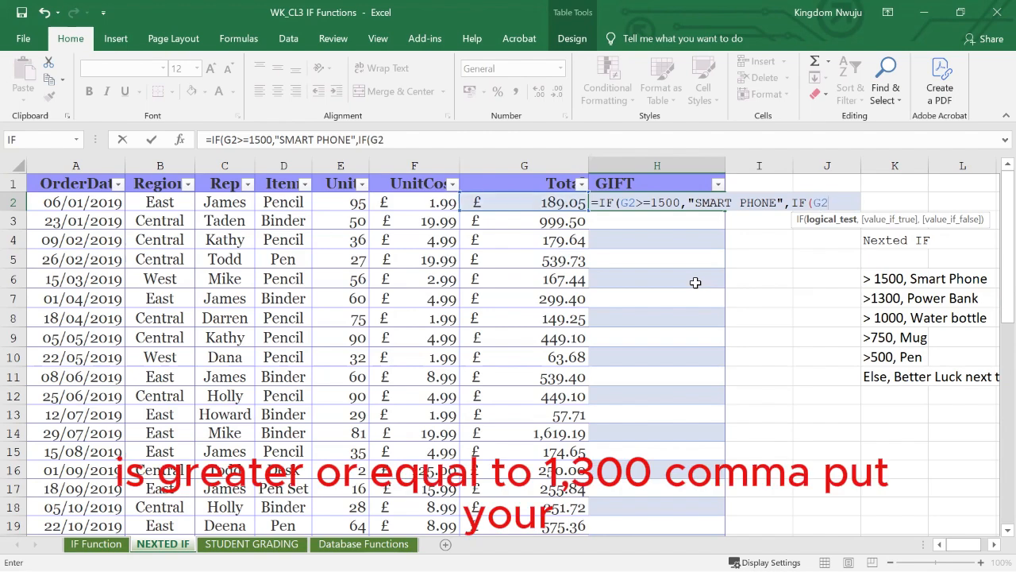
pyautogui.write('>=1300,"')
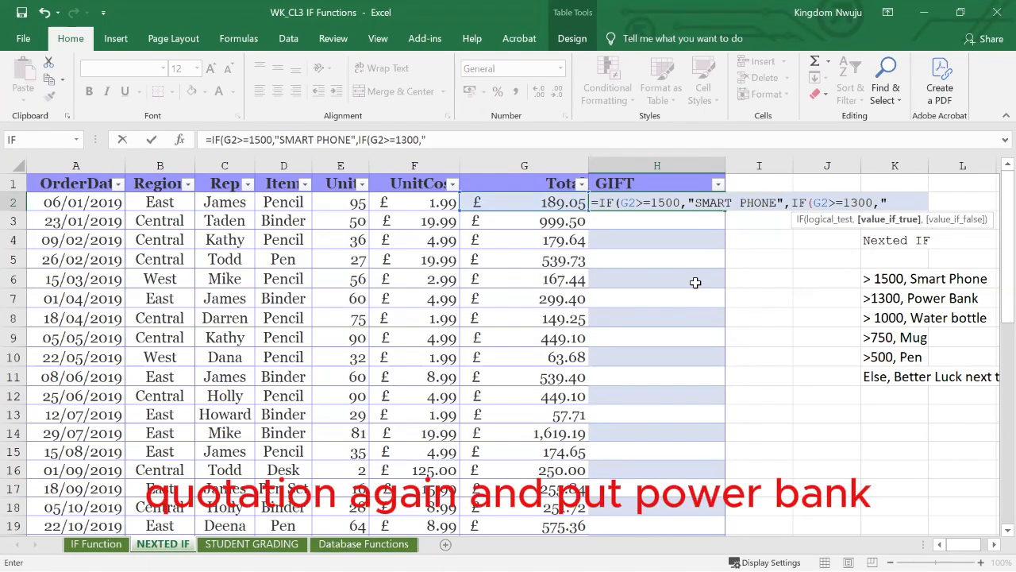
pyautogui.write('POWER')
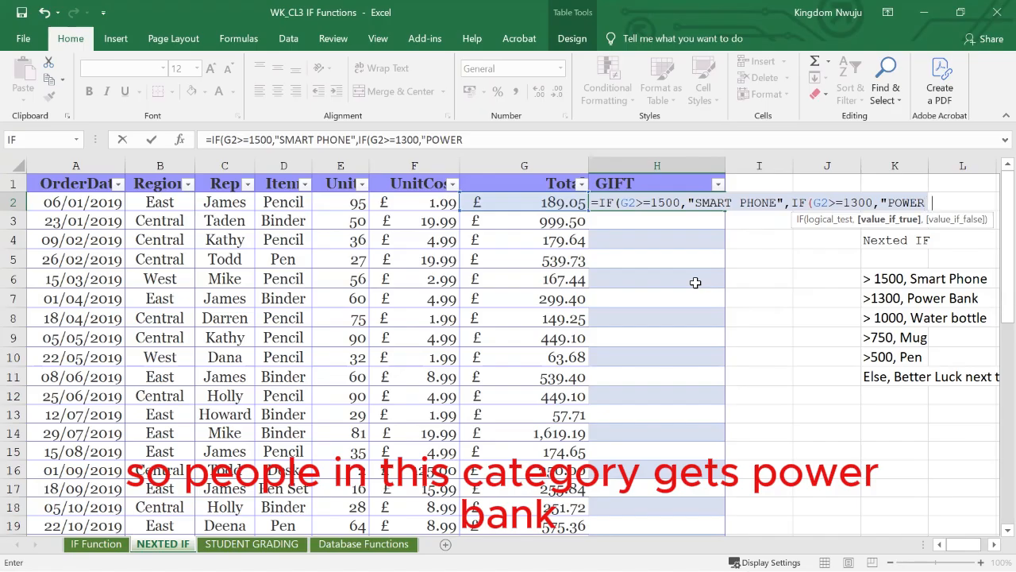
pyautogui.write(' BANK')
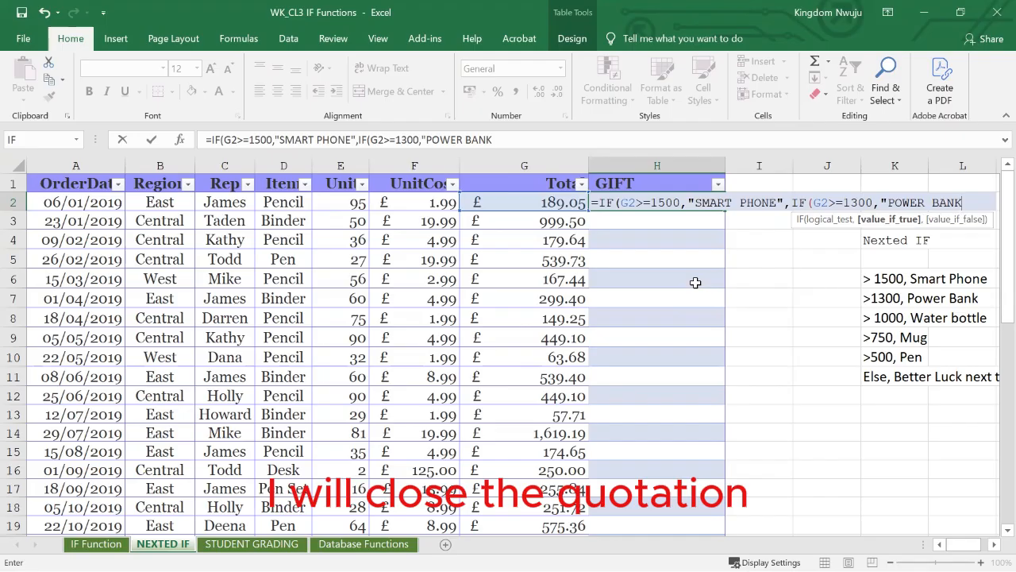
pyautogui.write('",')
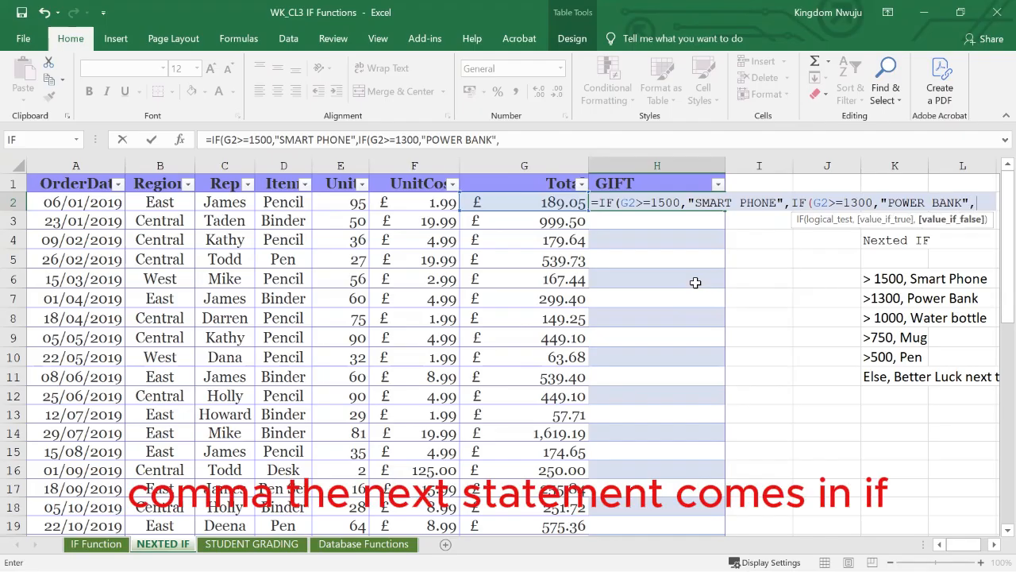
# Nest a third IF in the H2 formula that returns "WATER BOTTLE" when G2>=1000.
pyautogui.write('IF')
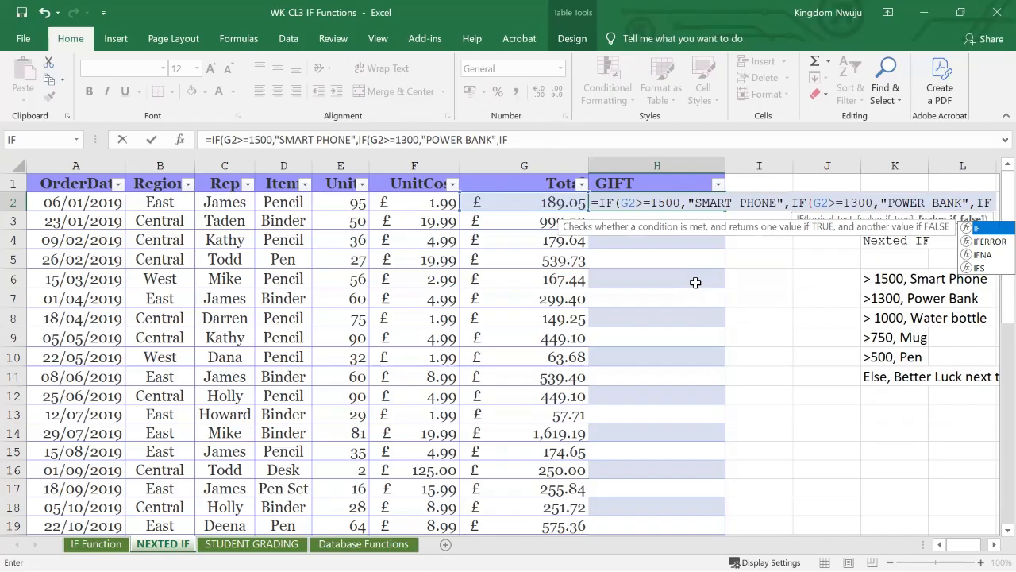
pyautogui.write('(')
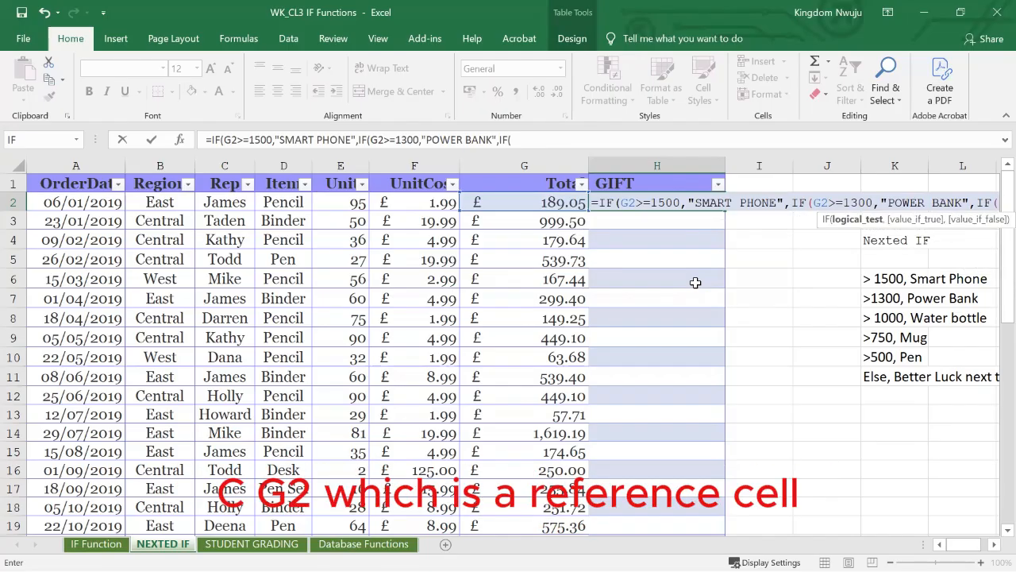
pyautogui.write('G2')
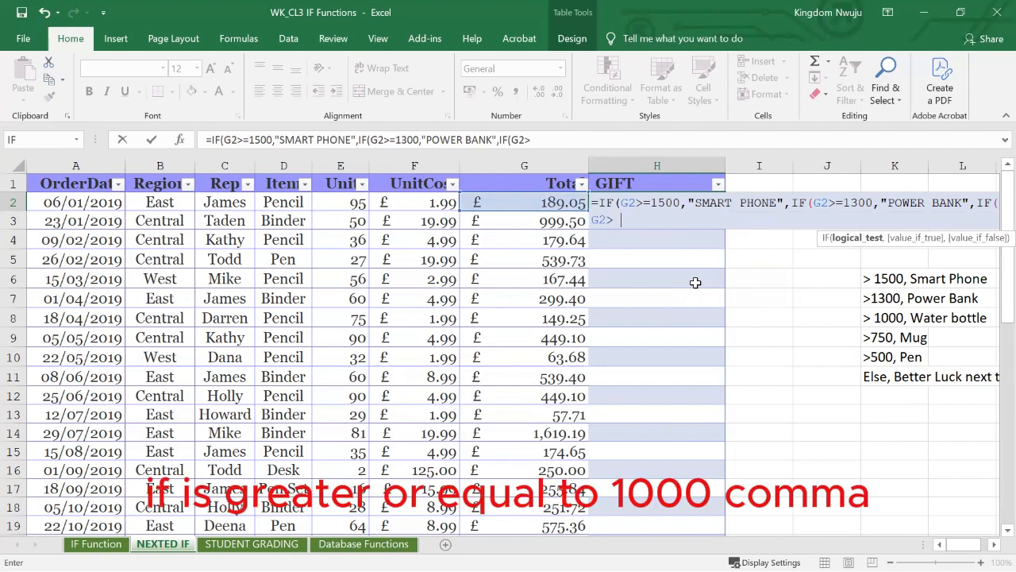
pyautogui.write('>=1000,"')
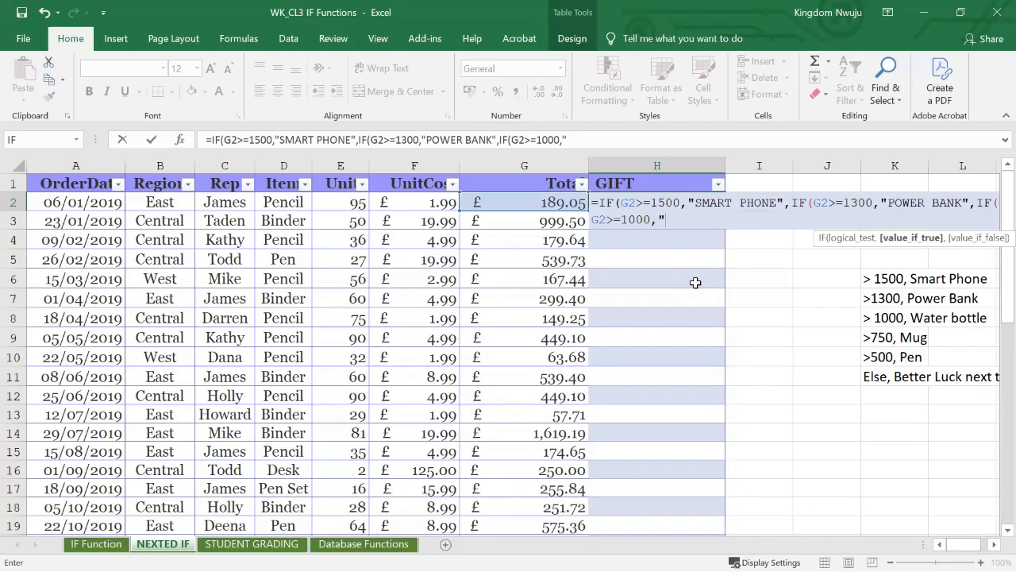
pyautogui.write('WATER BOTTLE')
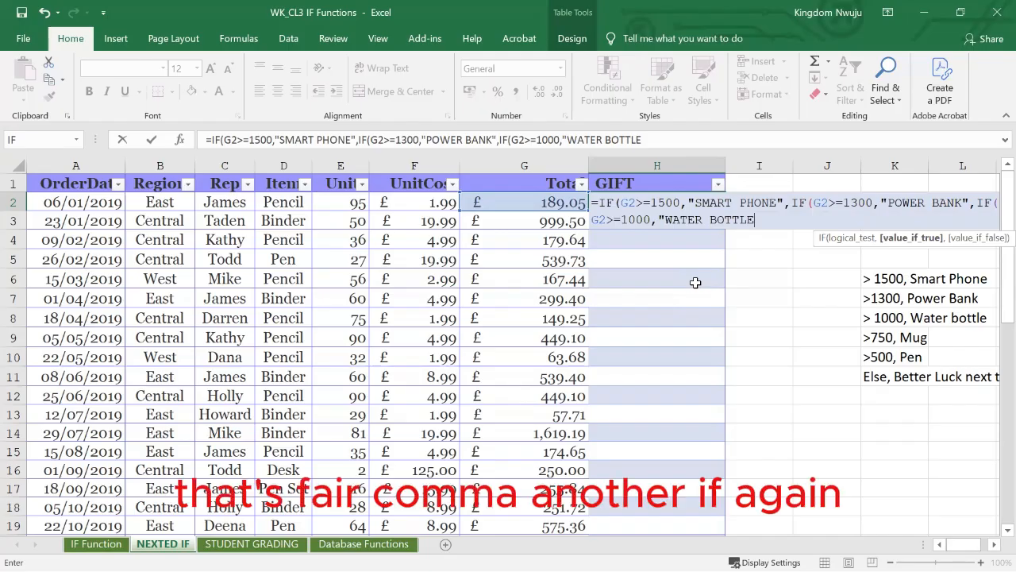
pyautogui.write('",')
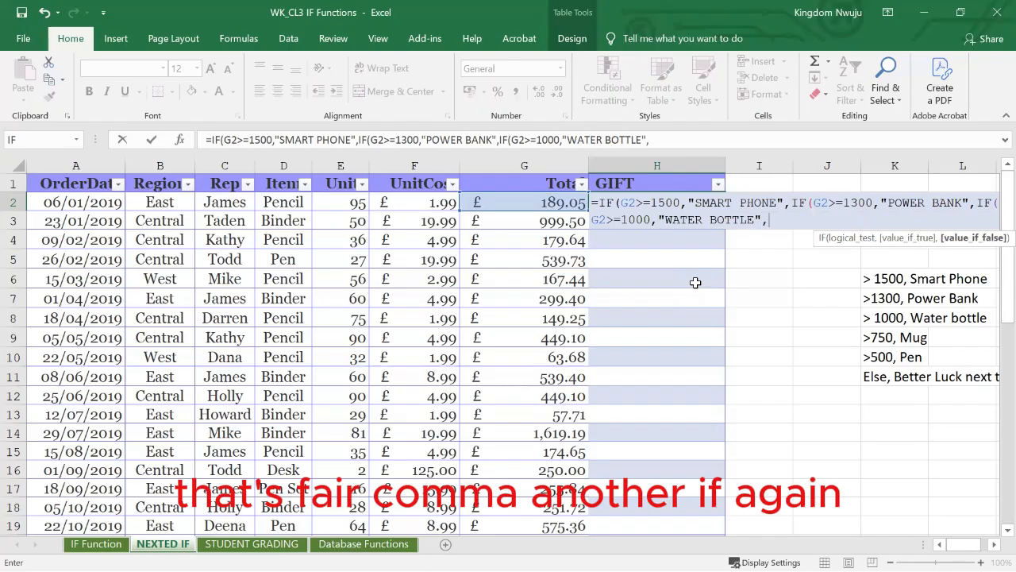
# Nest a fourth IF in the H2 formula that returns "MUG" when G2>=750.
pyautogui.write('IF(')
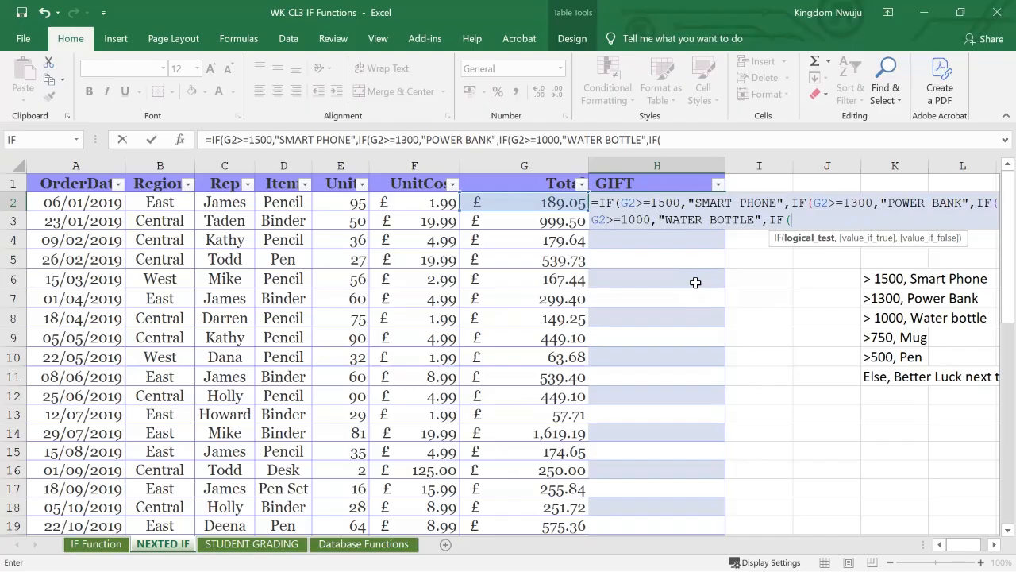
pyautogui.write('G')
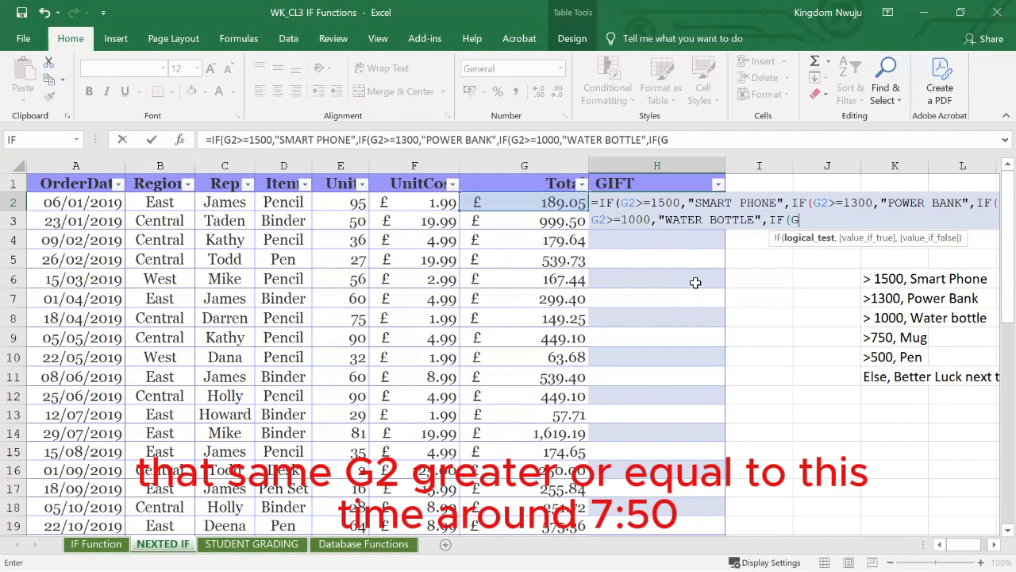
pyautogui.write('2>')
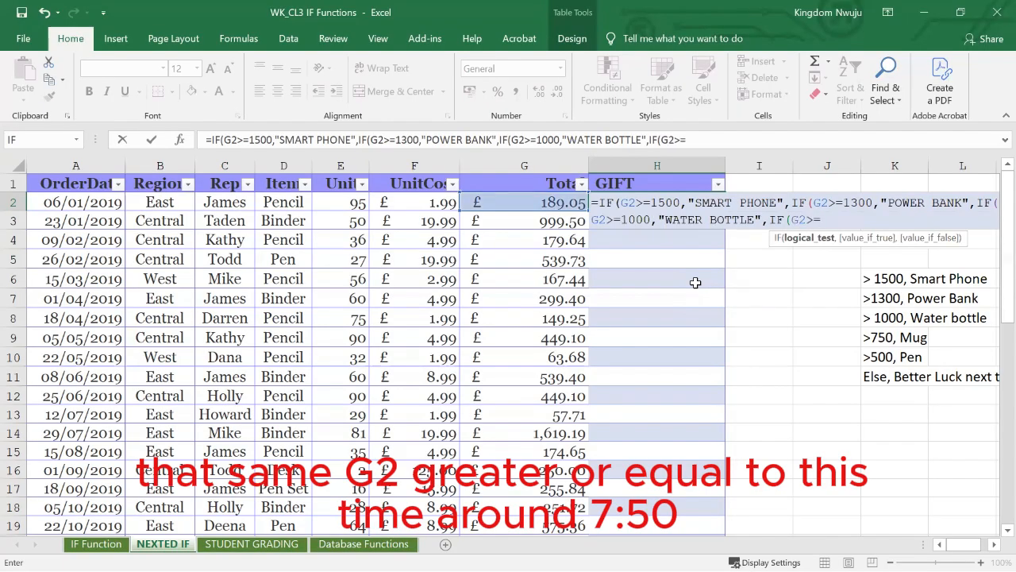
pyautogui.write('=750')
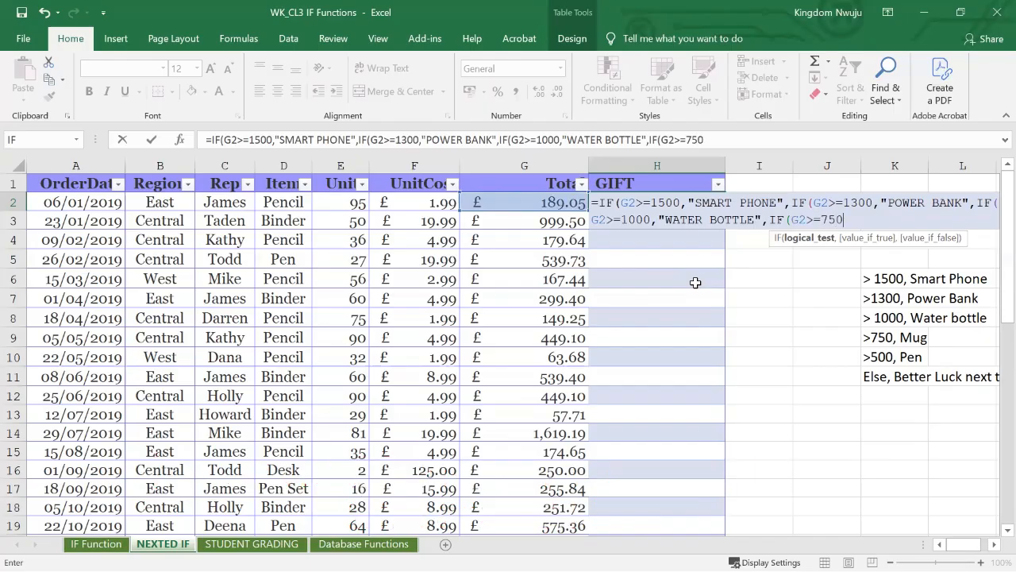
pyautogui.write(',"')
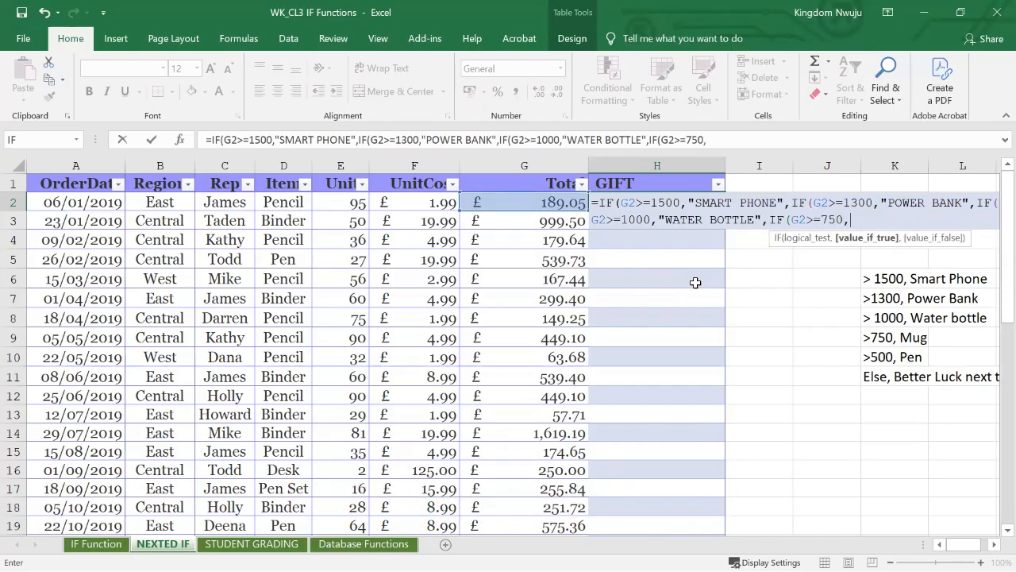
pyautogui.write('MUG",')
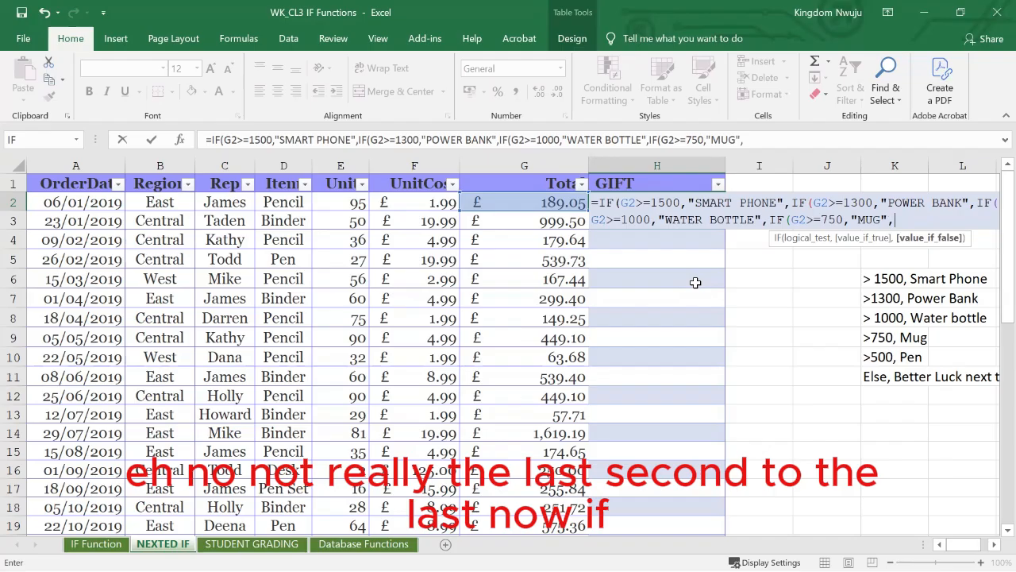
# Nest a fifth IF in the H2 formula that returns "PEN" when G2>=500.
pyautogui.write('IF')
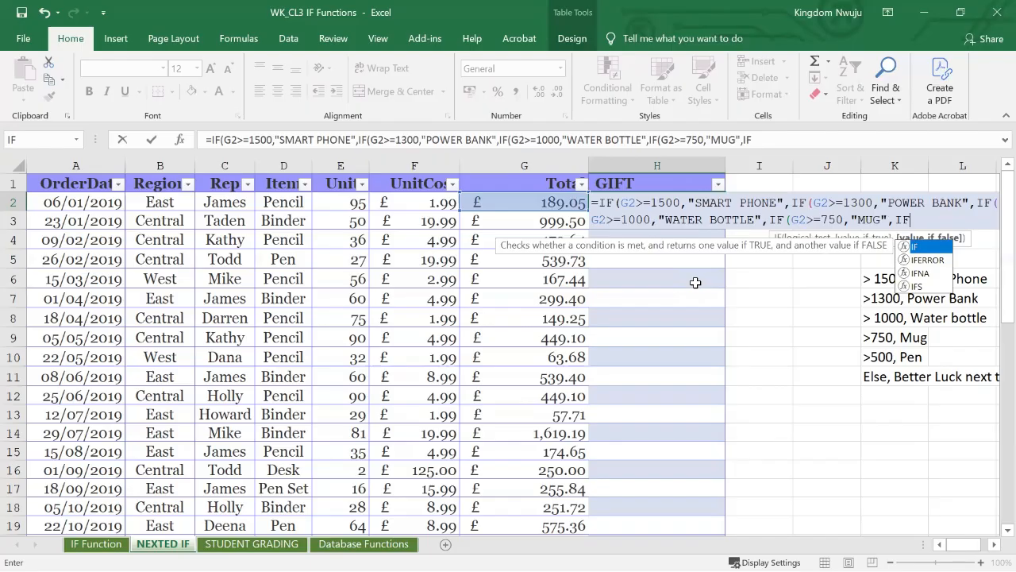
pyautogui.write('(G2')
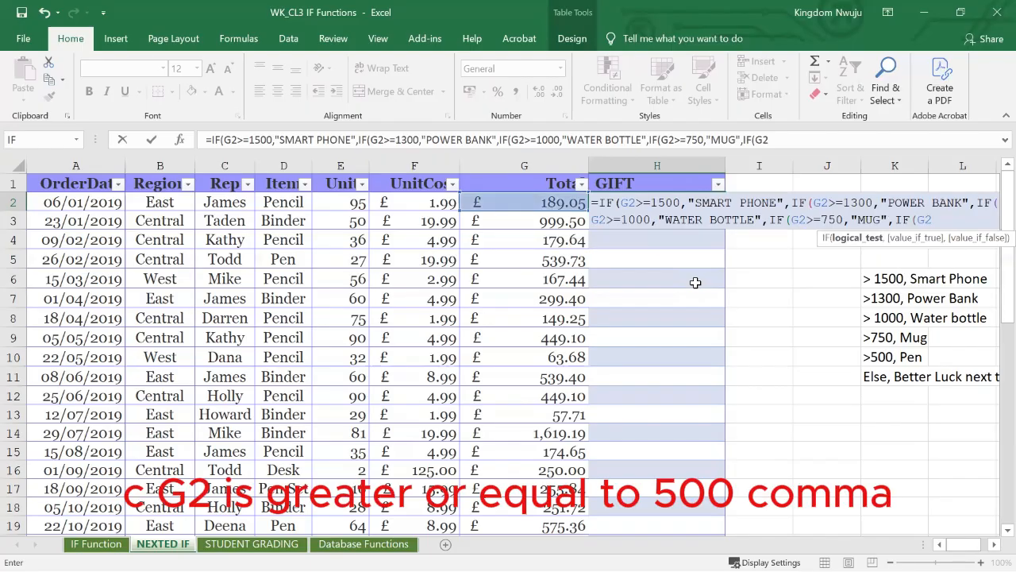
pyautogui.write('>=500,"')
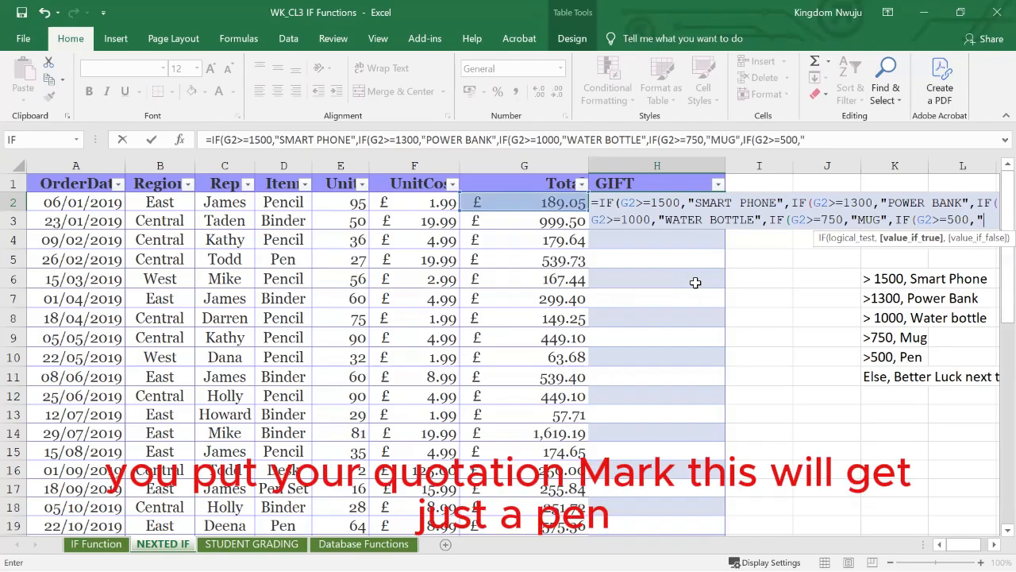
pyautogui.write('PEN')
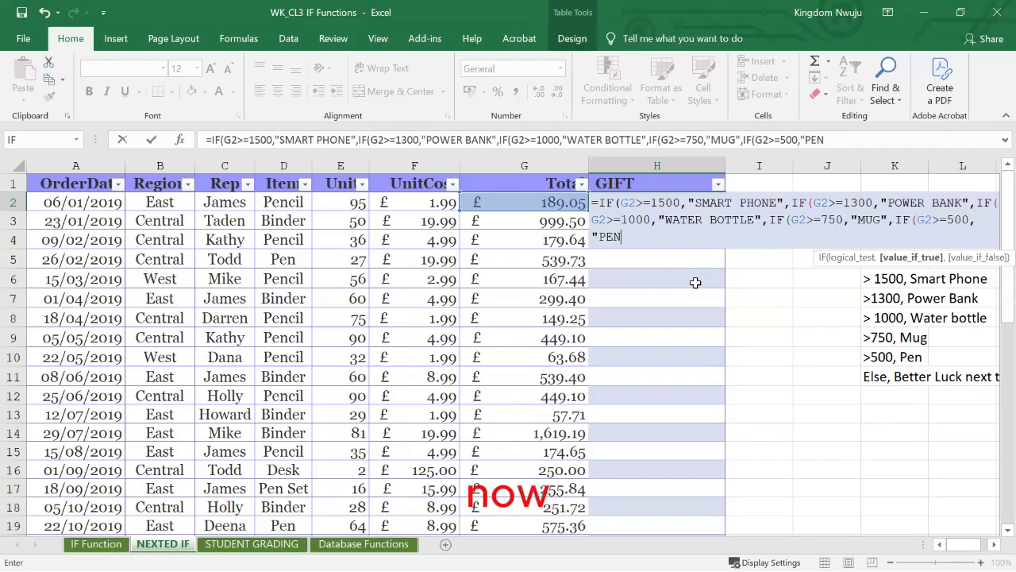
pyautogui.write('"')
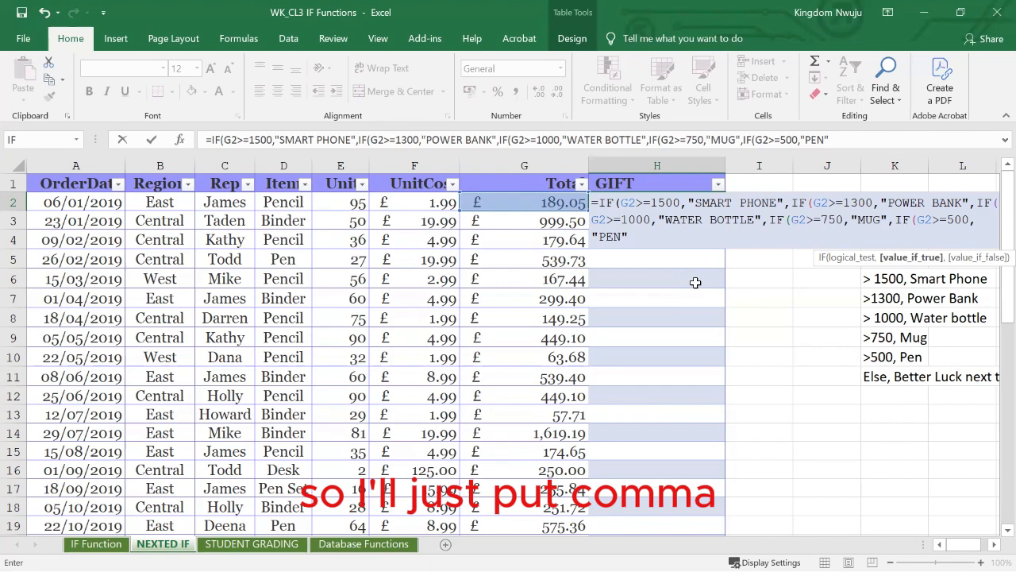
pyautogui.write(',')
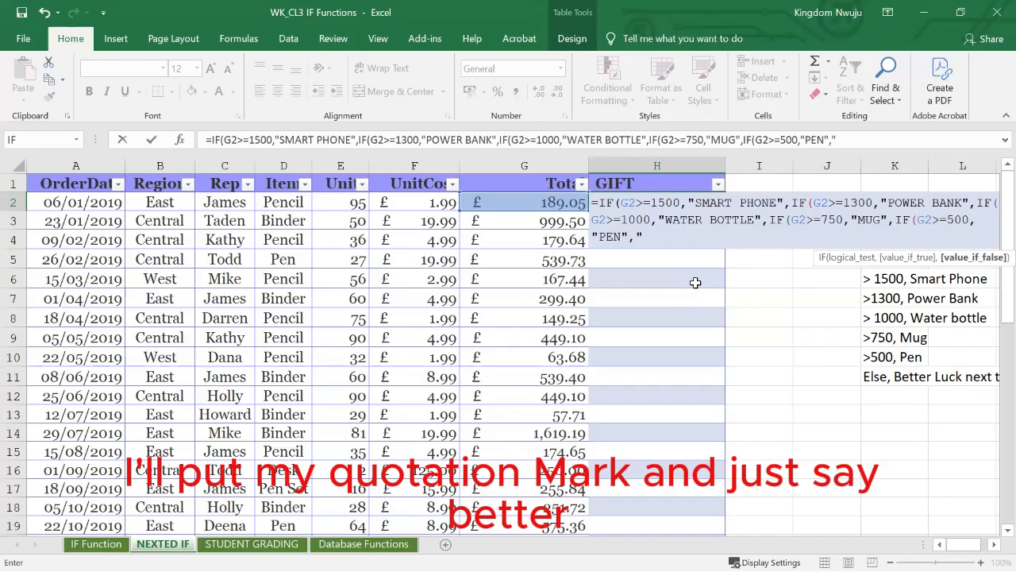
# Finish the H2 formula with "BETTER LUCK NEXT TIME" as the final value-if-false, close all five IFs and enter it.
pyautogui.write('BETEER')
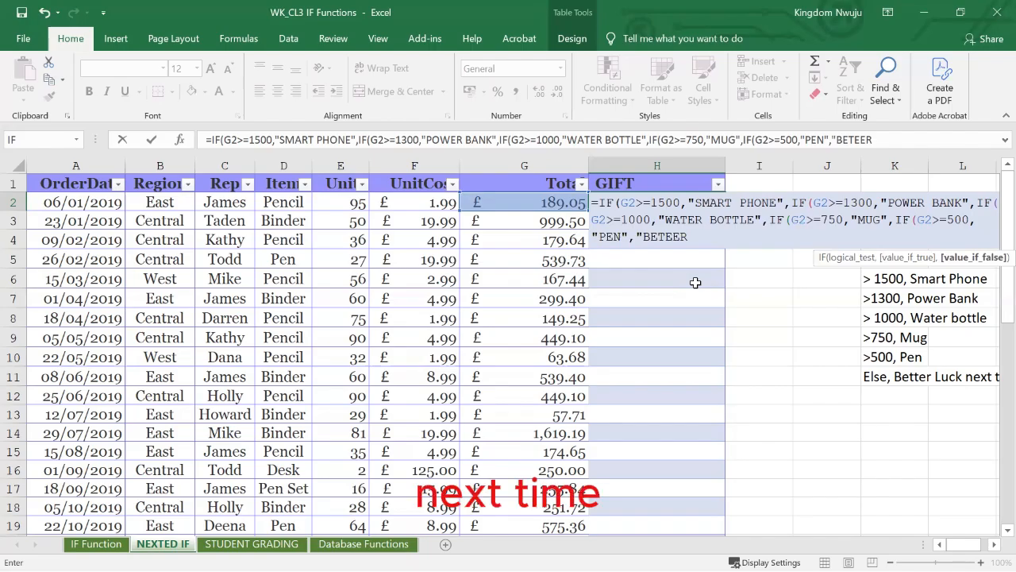
pyautogui.press('BackSpace')
pyautogui.press('BackSpace')
pyautogui.press('BackSpace')
pyautogui.press('BackSpace')
pyautogui.write('TER LUCK NEXT TIME')
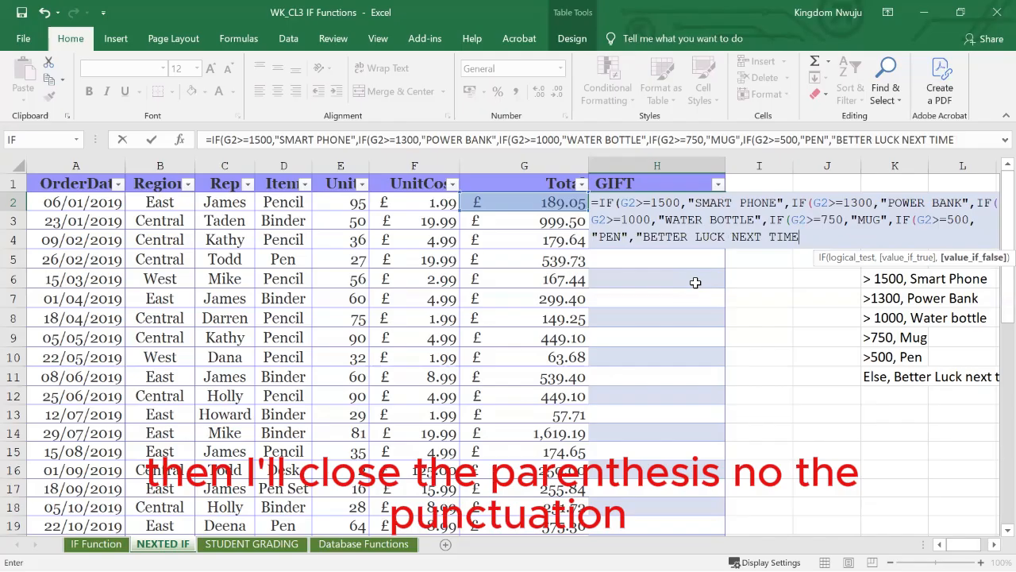
pyautogui.write('"')
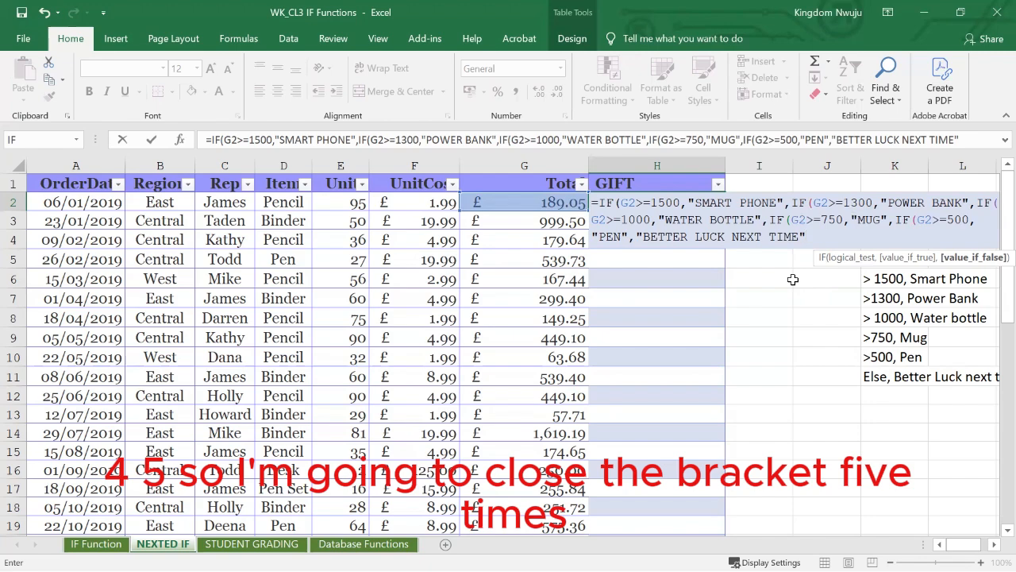
pyautogui.write(')')
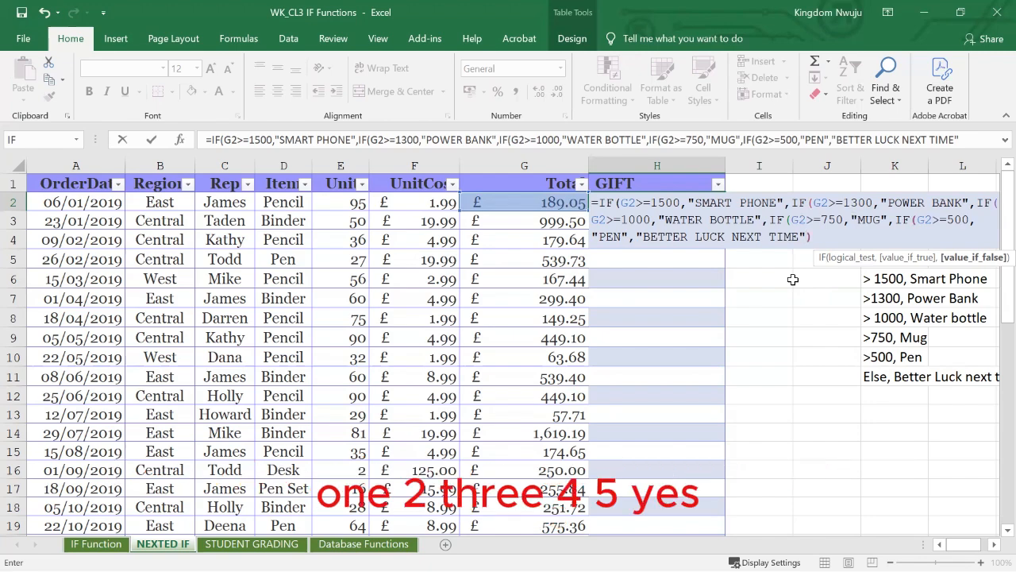
pyautogui.write('))))')
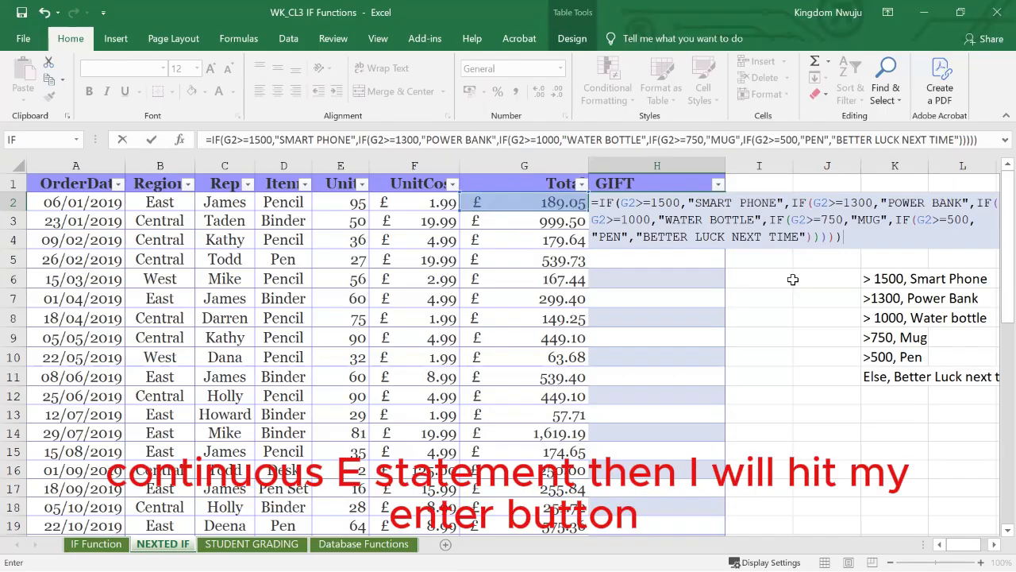
pyautogui.press('Return')
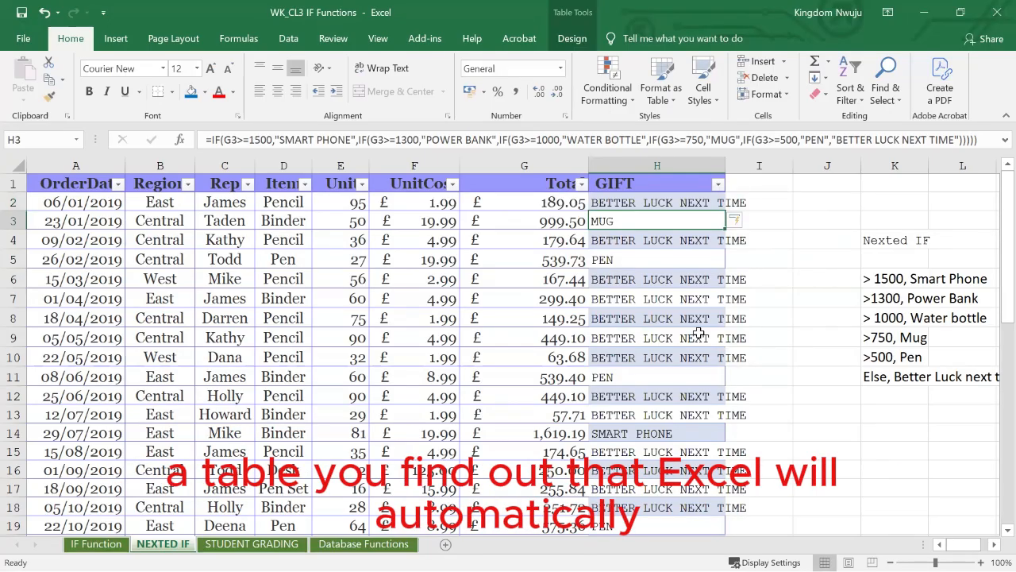
# Widen the GIFT column slightly so the longest gift text fits inside it.
pyautogui.click(659, 314)
pyautogui.scroll(-1, 659, 315)
pyautogui.scroll(-1, 659, 315)
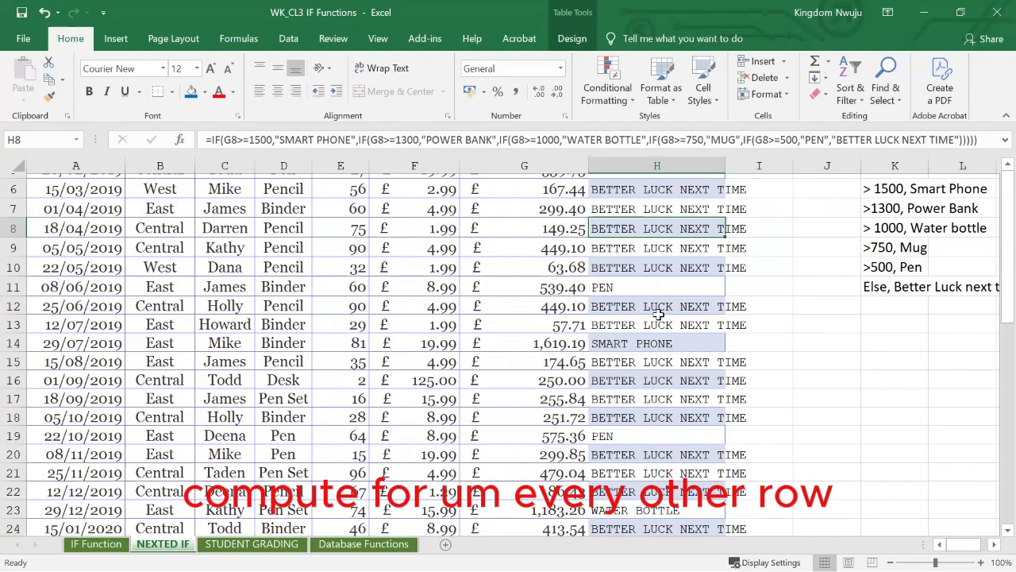
pyautogui.scroll(2, 659, 314)
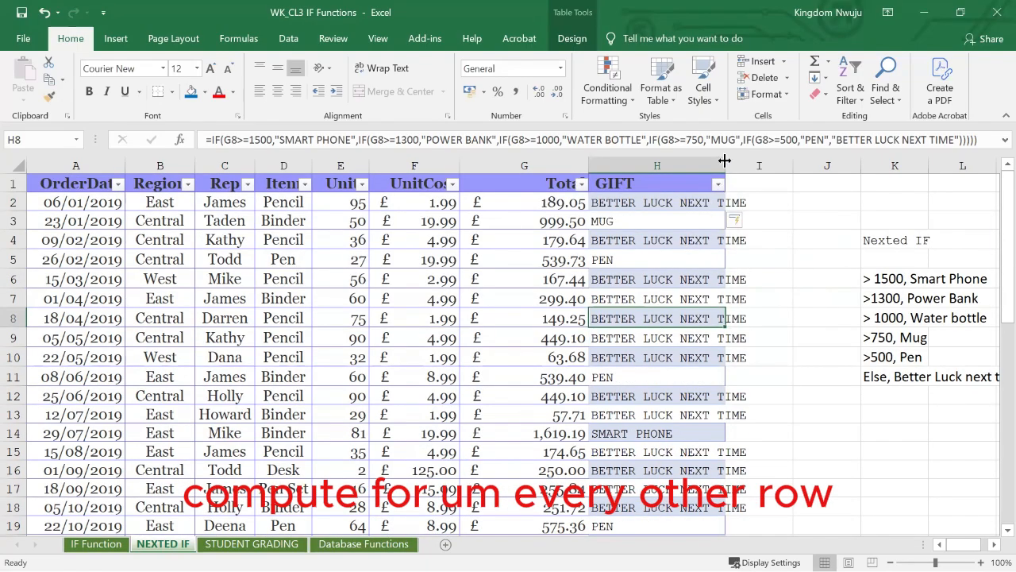
pyautogui.moveTo(725, 161); pyautogui.dragTo(752, 162)
pyautogui.click(662, 253)
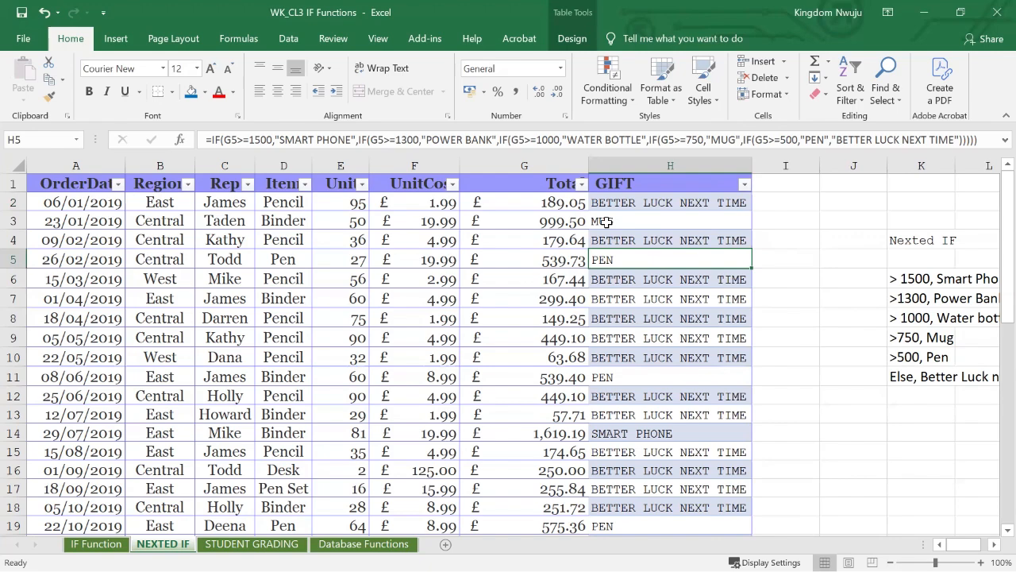
# Check the gifts assigned in the GIFT column against the row totals and the gift thresholds.
pyautogui.click(606, 222)
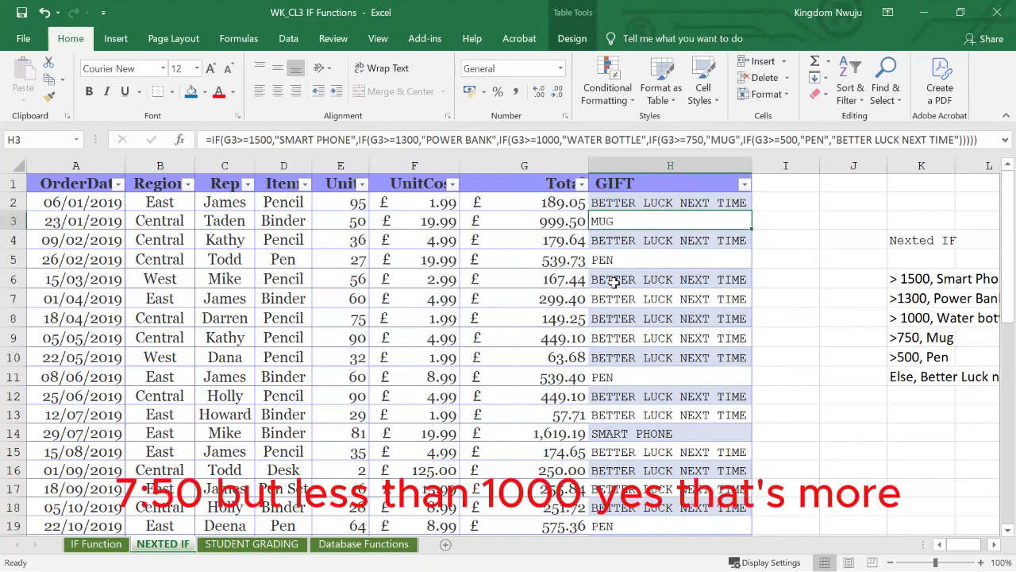
pyautogui.scroll(-1, 605, 316)
pyautogui.scroll(1, 605, 317)
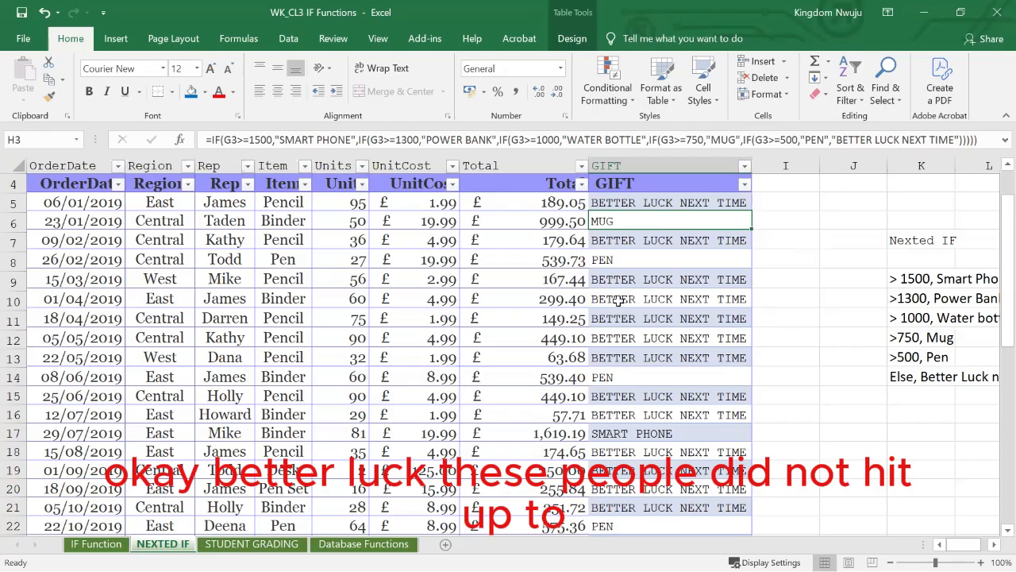
pyautogui.scroll(-1, 620, 297)
pyautogui.click(617, 299)
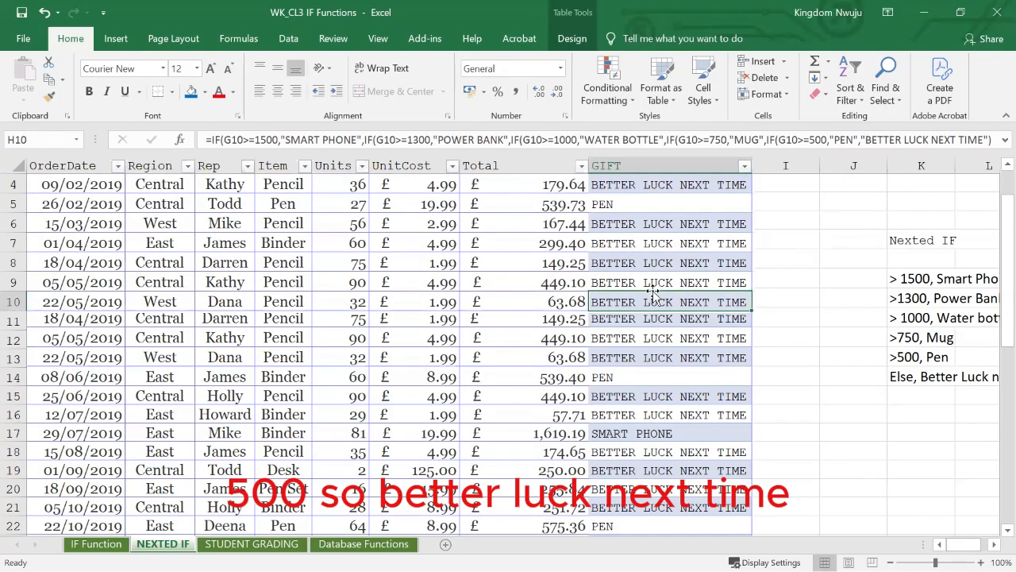
pyautogui.scroll(-2, 651, 290)
pyautogui.scroll(-2, 651, 289)
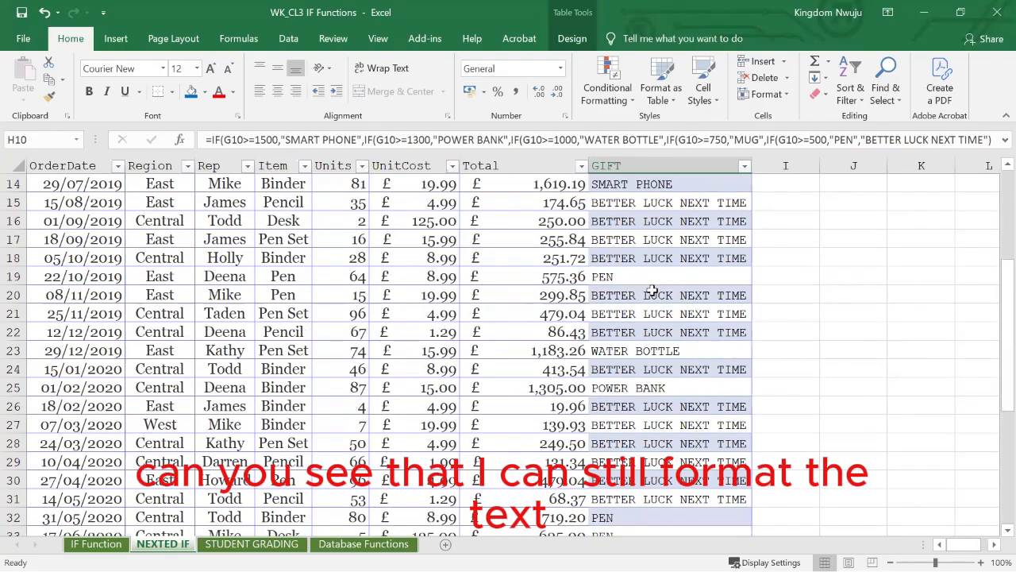
# Format the GIFT results in H2:H44 as bold Times New Roman.
pyautogui.scroll(5, 647, 278)
pyautogui.moveTo(624, 205); pyautogui.dragTo(614, 489)
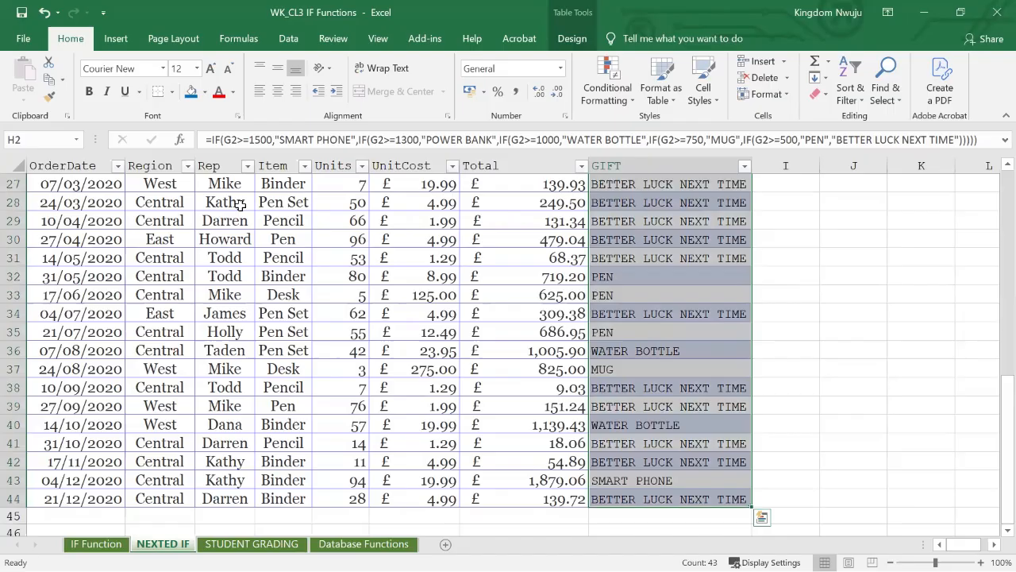
pyautogui.click(124, 68)
pyautogui.write('Times')
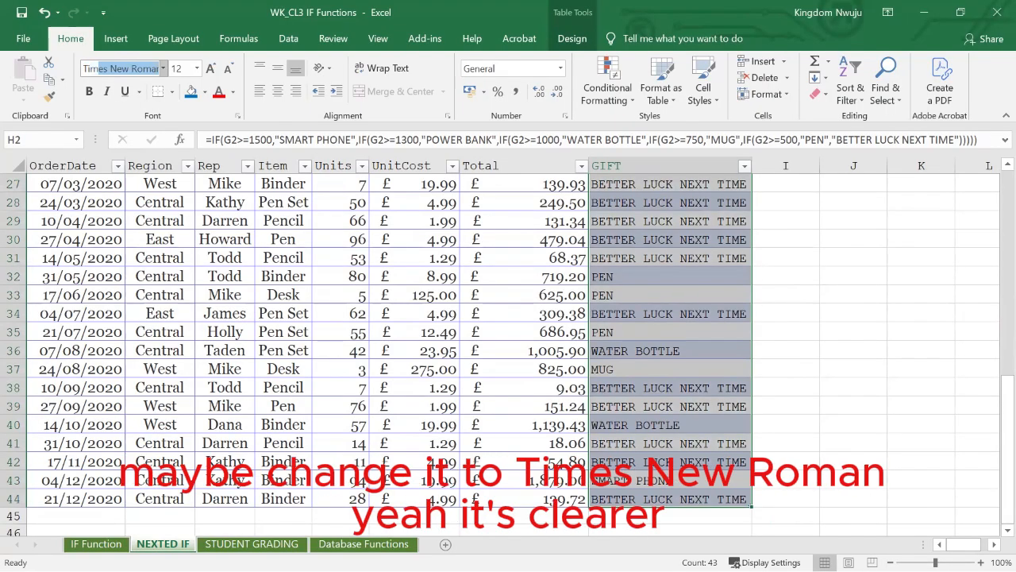
pyautogui.press('Return')
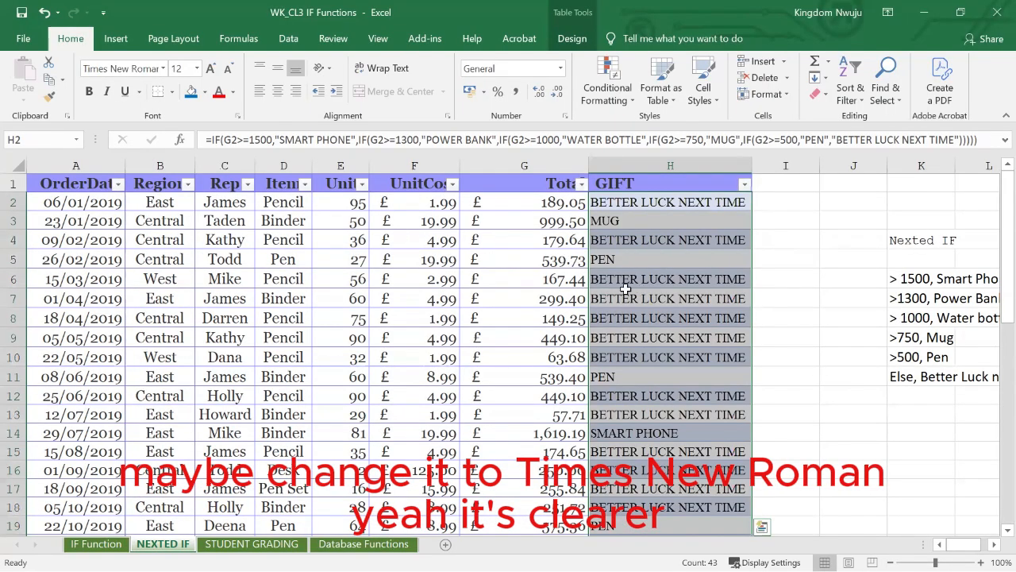
pyautogui.click(89, 92)
pyautogui.click(796, 388)
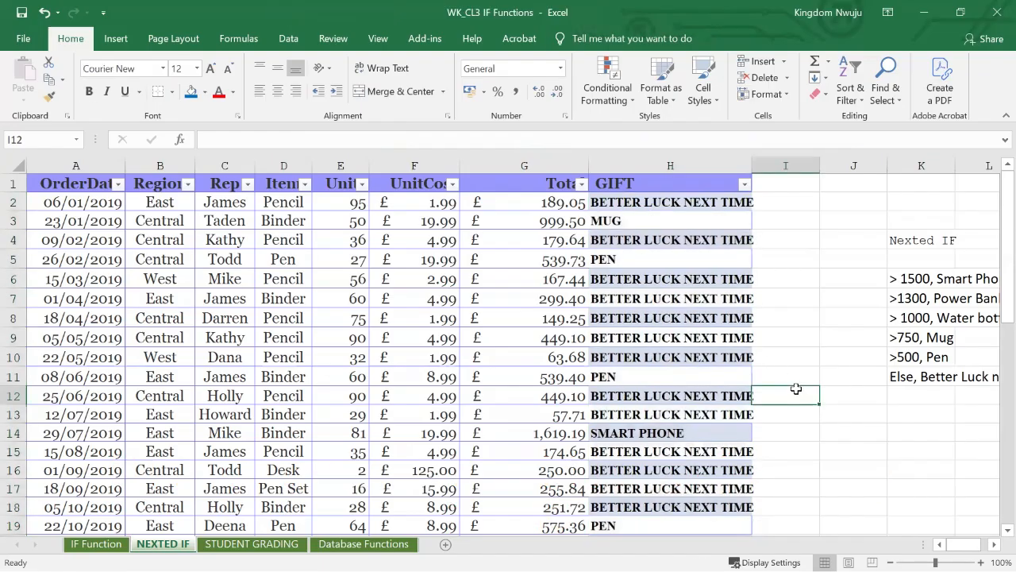
# Review the formatted gift results down the table and inspect the formulas in H6 and H11.
pyautogui.scroll(-3, 796, 388)
pyautogui.scroll(1, 795, 388)
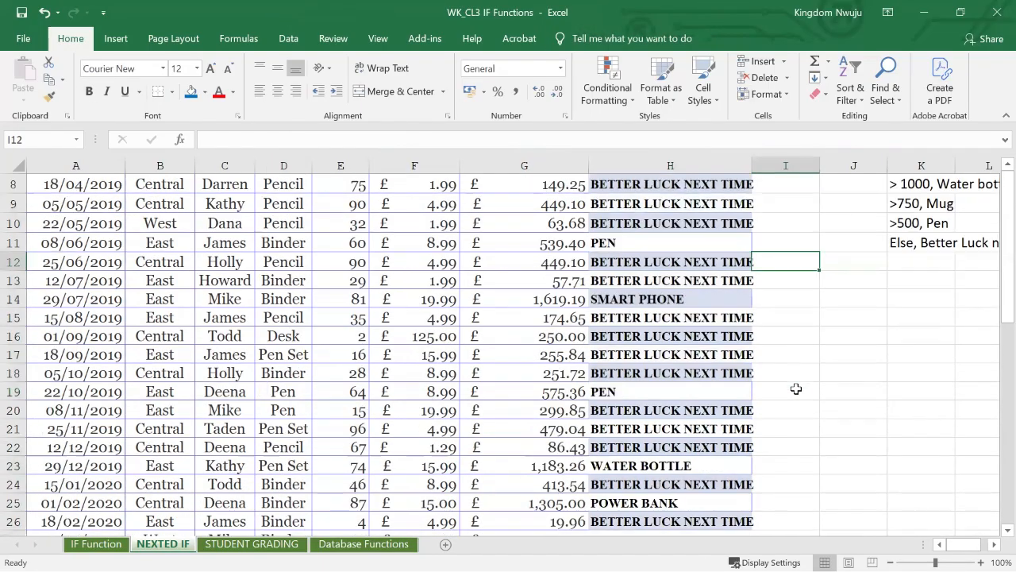
pyautogui.scroll(3, 795, 388)
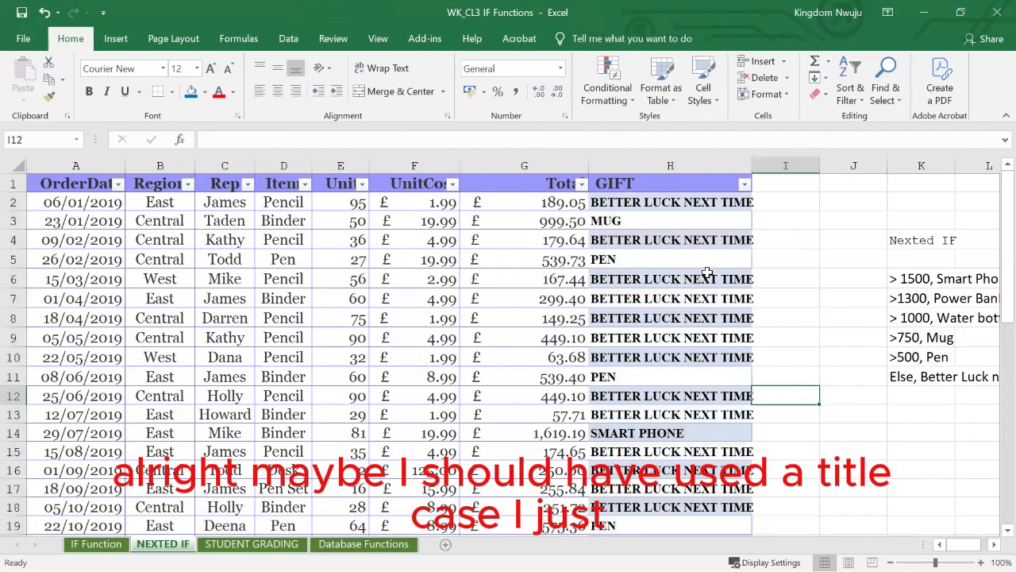
pyautogui.click(672, 275)
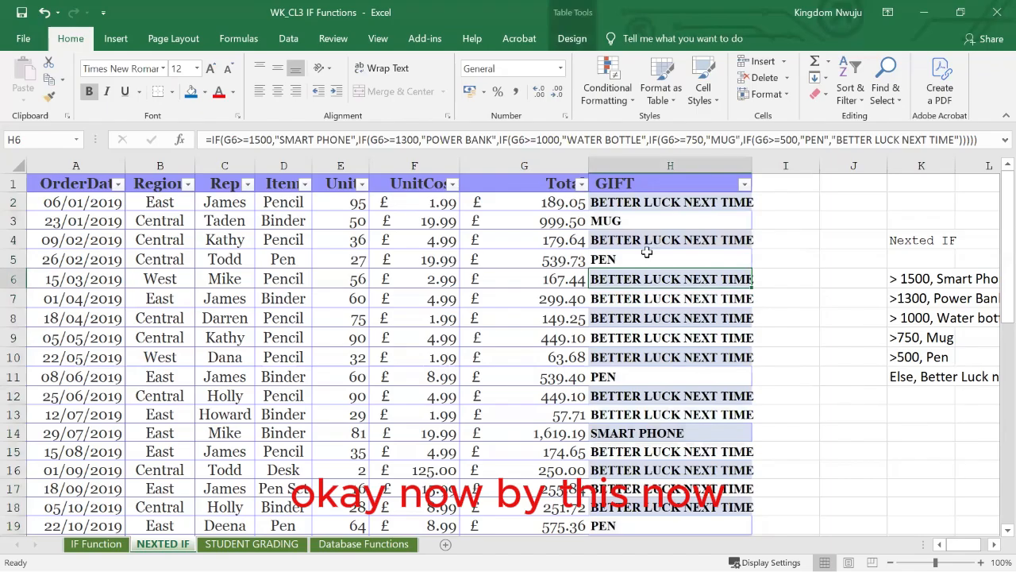
pyautogui.scroll(-3, 647, 253)
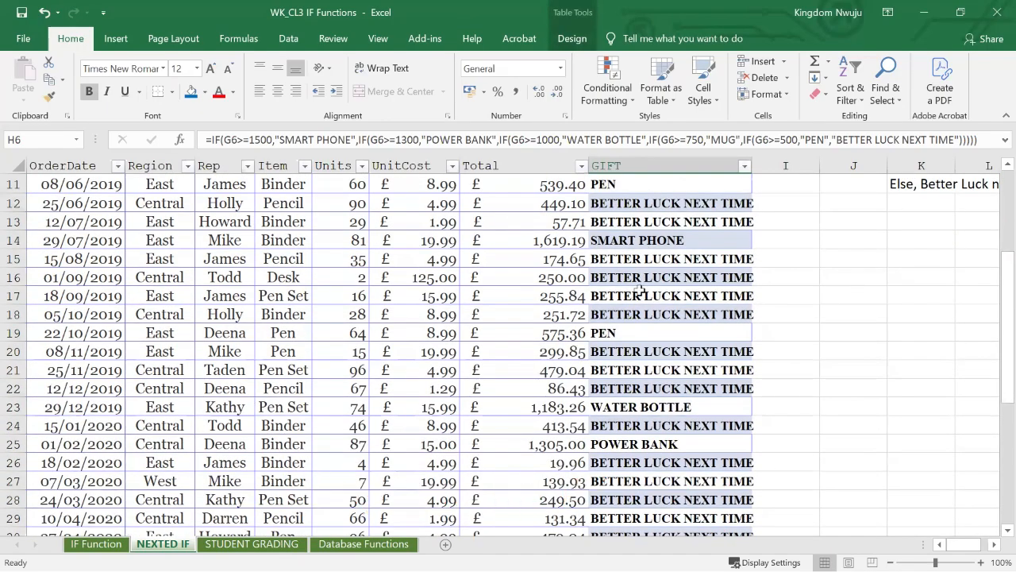
pyautogui.scroll(3, 534, 270)
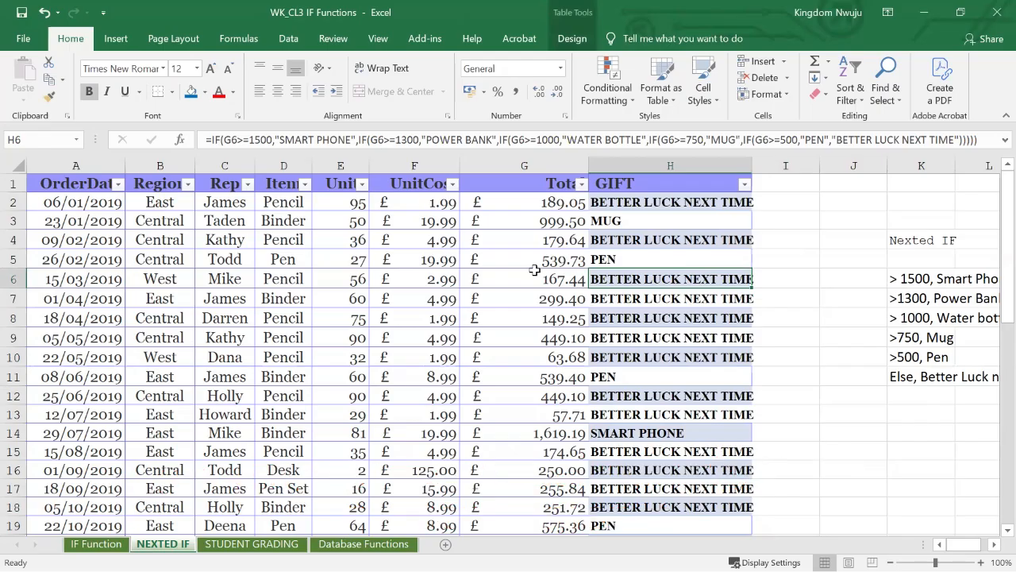
pyautogui.click(619, 373)
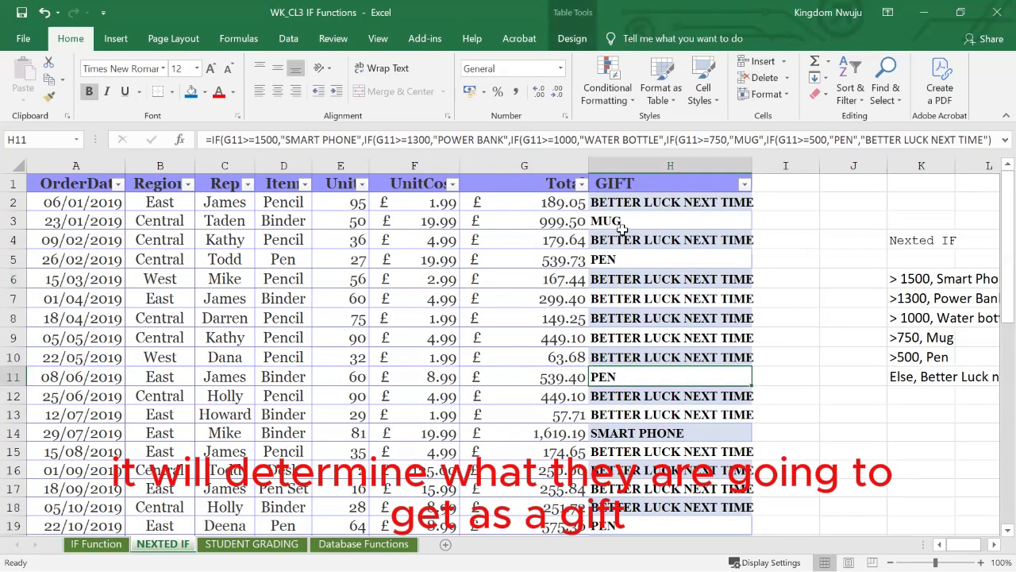
# Look through the gifts assigned in the GIFT column down to the last order in row 44.
pyautogui.scroll(-1, 618, 370)
pyautogui.scroll(-3, 618, 368)
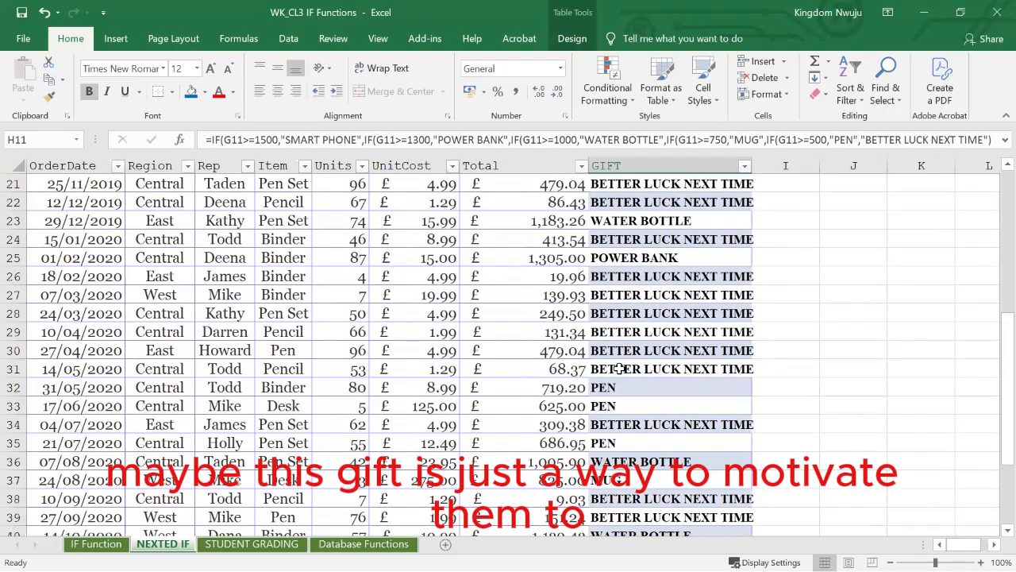
pyautogui.scroll(-2, 619, 369)
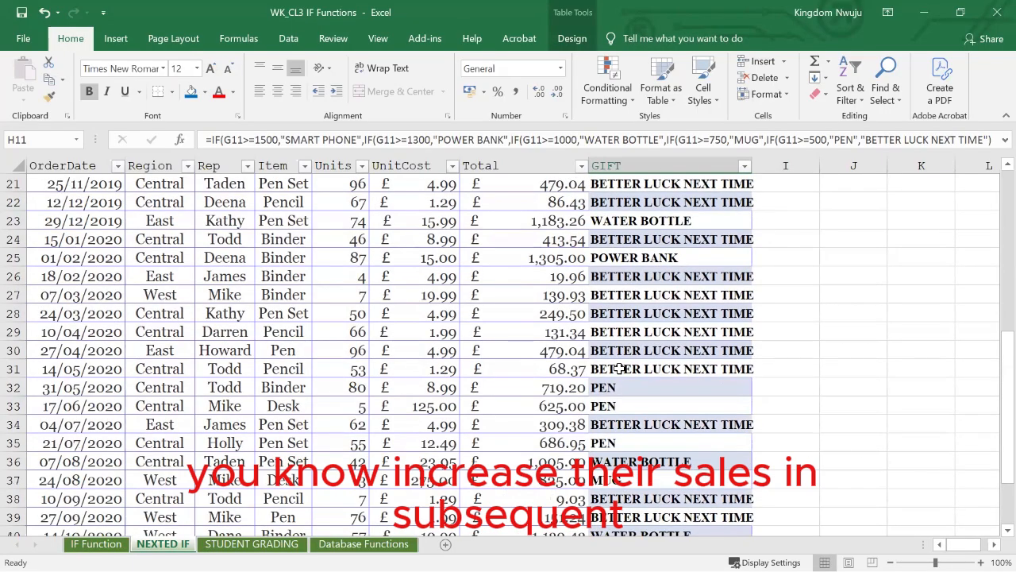
pyautogui.scroll(-3, 618, 368)
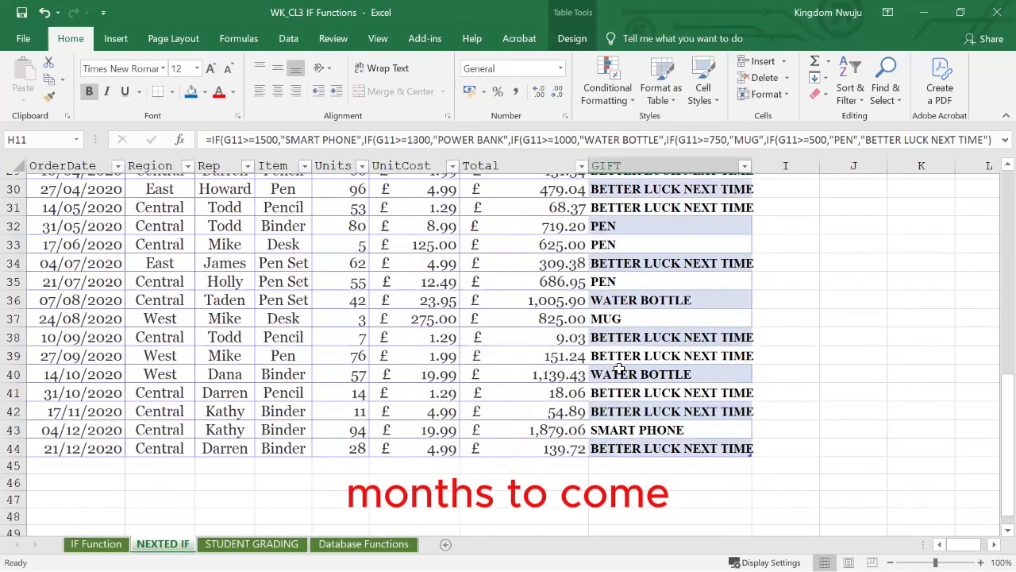
pyautogui.scroll(10, 618, 368)
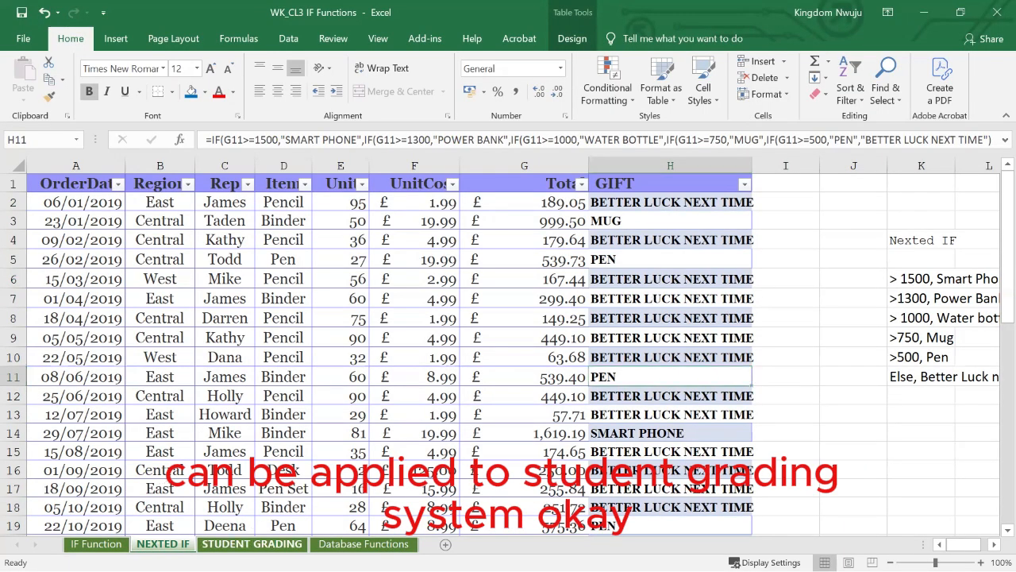
# Open the STUDENT GRADING sheet and review the students' CA1, CA2, Exam and Total scores and the empty Grade column.
pyautogui.click(252, 544)
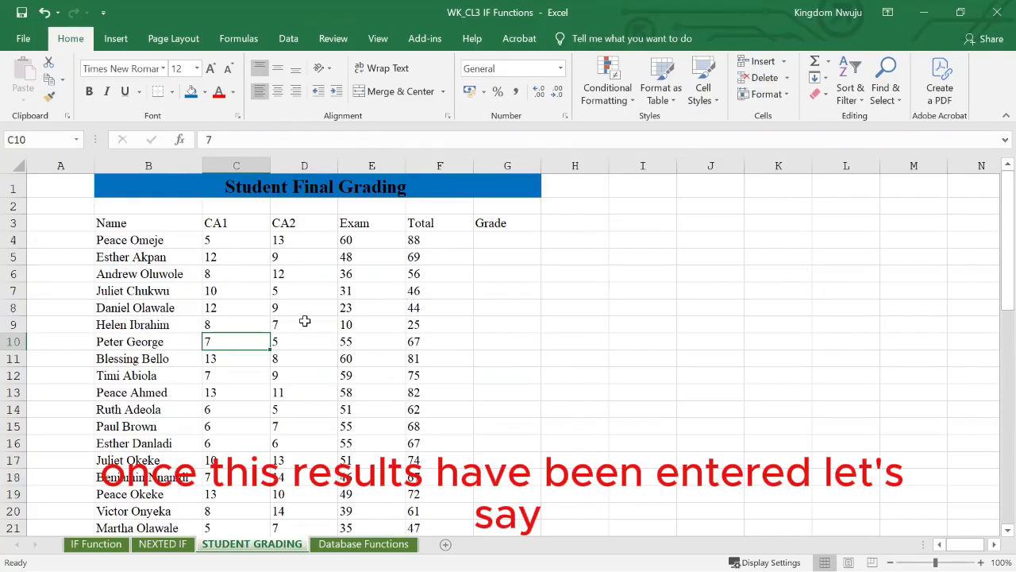
pyautogui.click(497, 238)
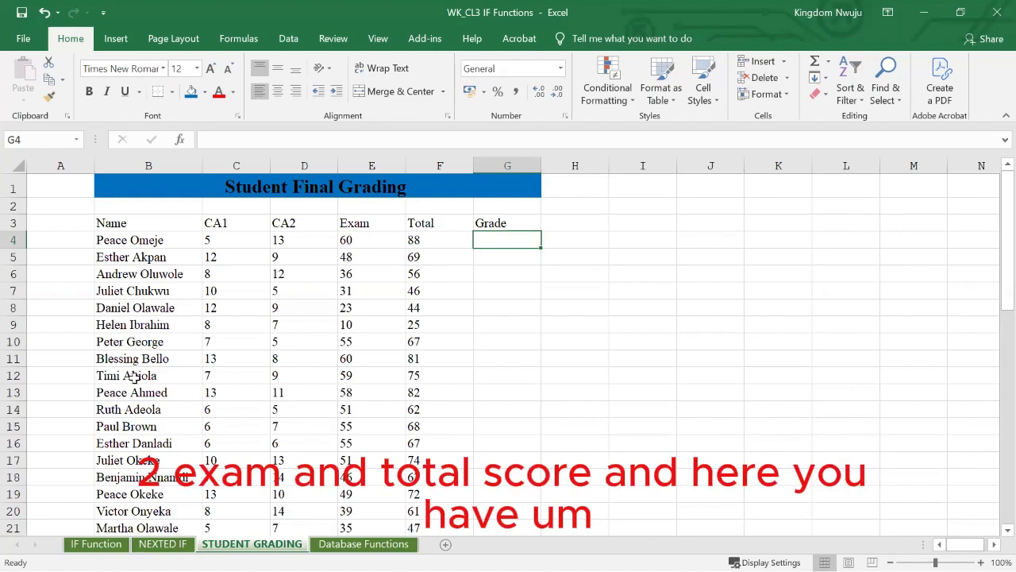
pyautogui.scroll(-5, 133, 378)
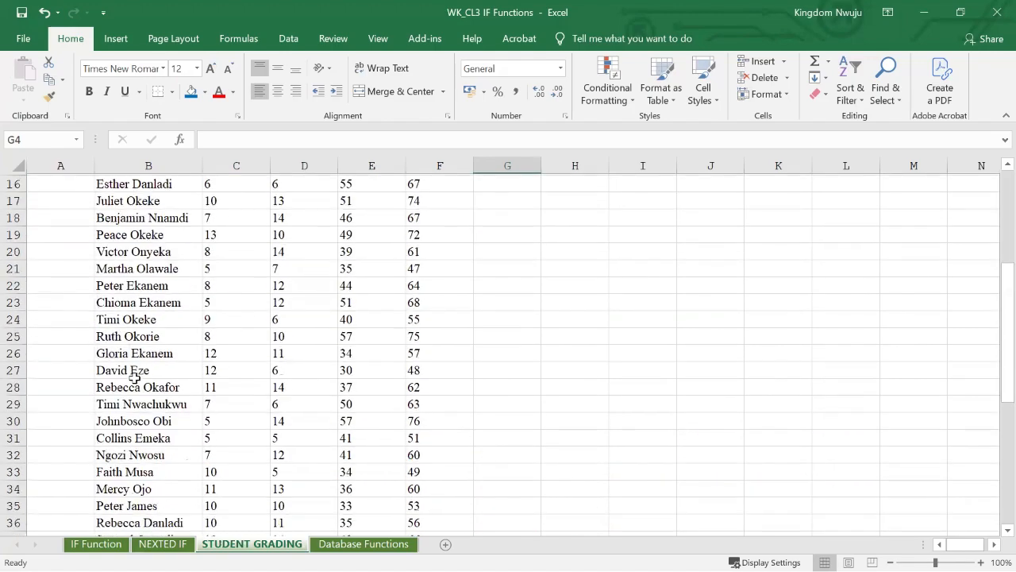
pyautogui.scroll(-1, 133, 378)
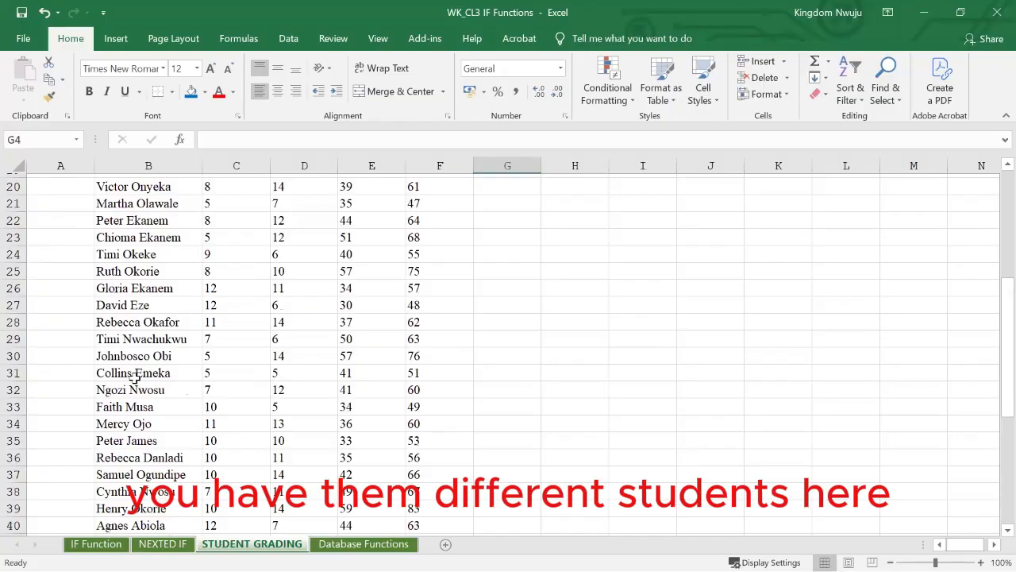
pyautogui.scroll(-3, 134, 378)
pyautogui.scroll(1, 134, 378)
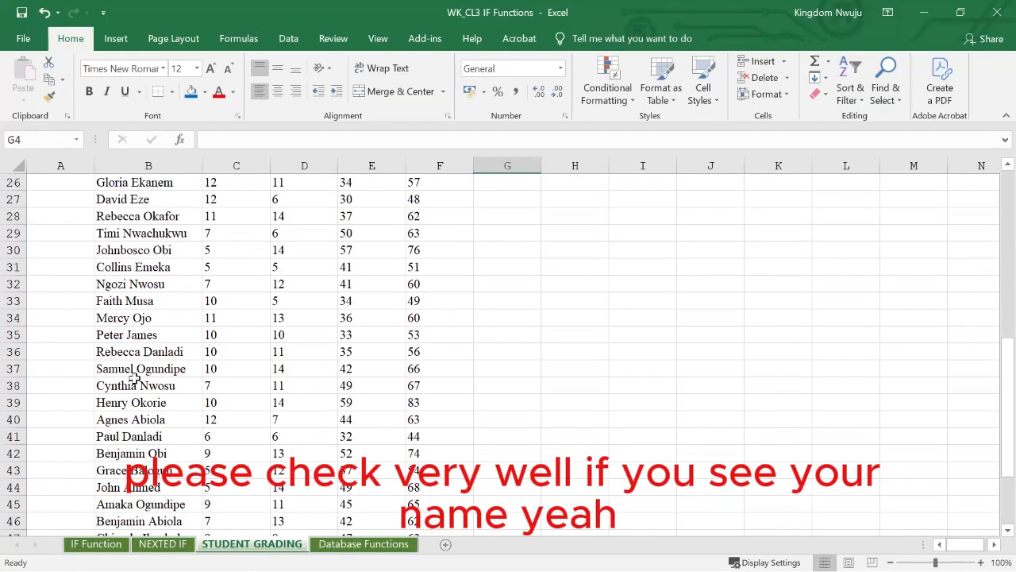
pyautogui.scroll(-2, 135, 379)
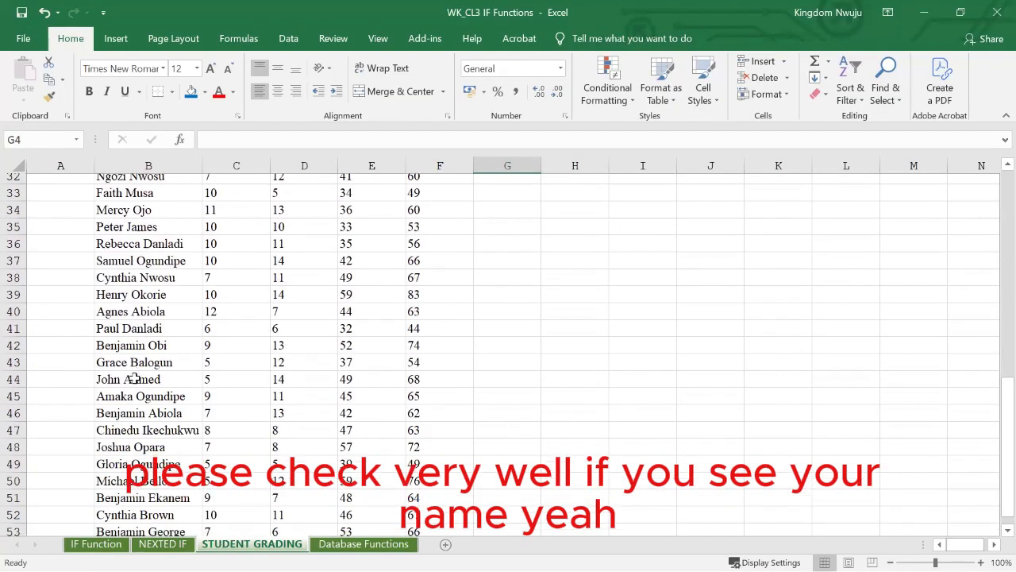
pyautogui.scroll(-2, 135, 378)
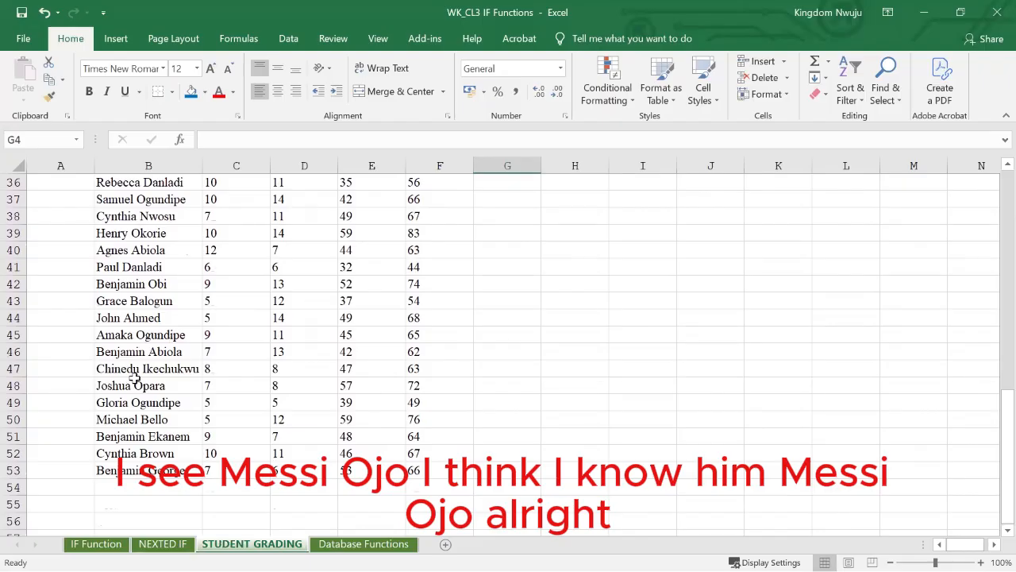
pyautogui.scroll(12, 135, 379)
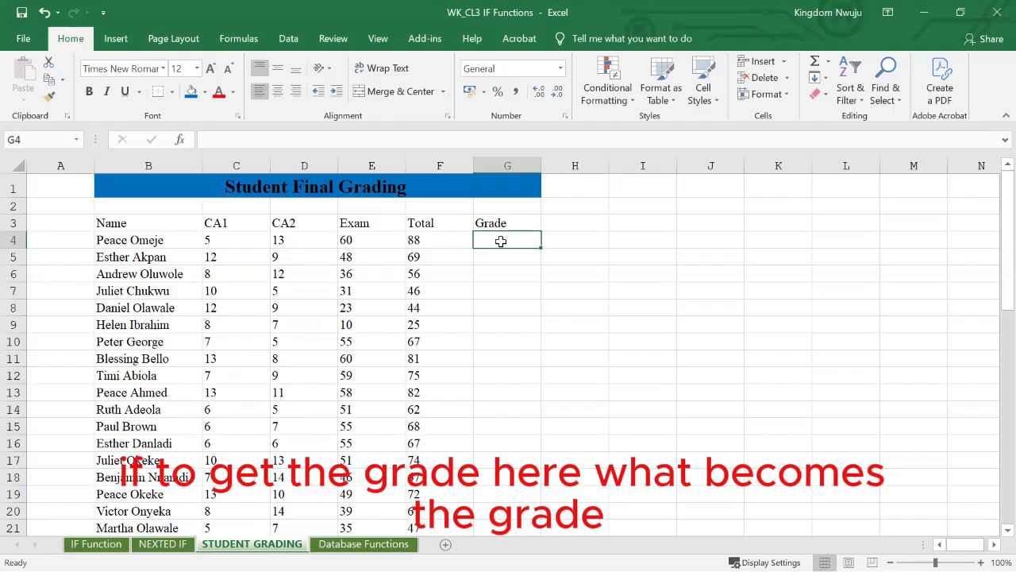
# Enter the first grading condition, ">70 = A", in cell I4 beside the student table.
pyautogui.click(641, 241)
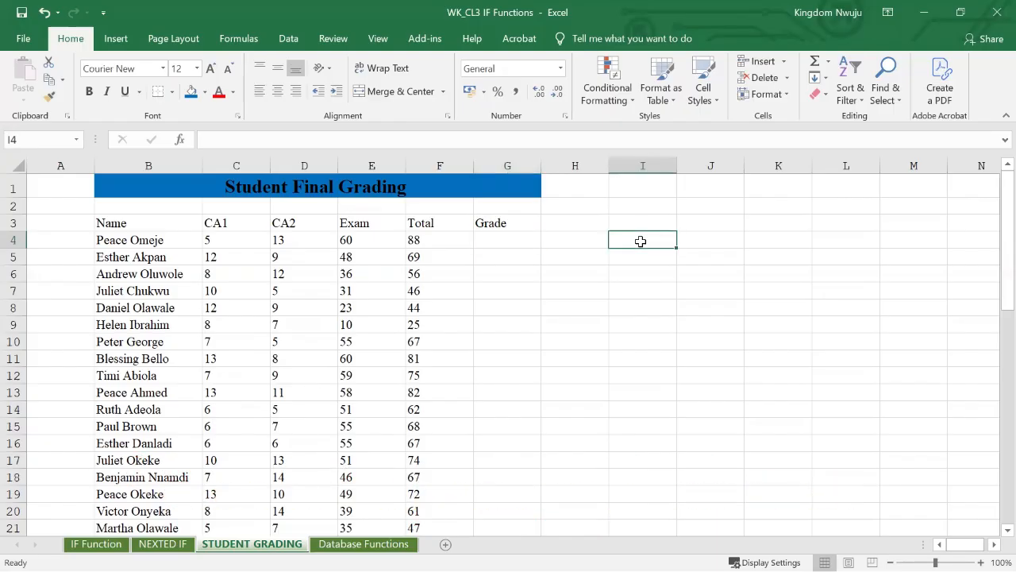
pyautogui.write('>7')
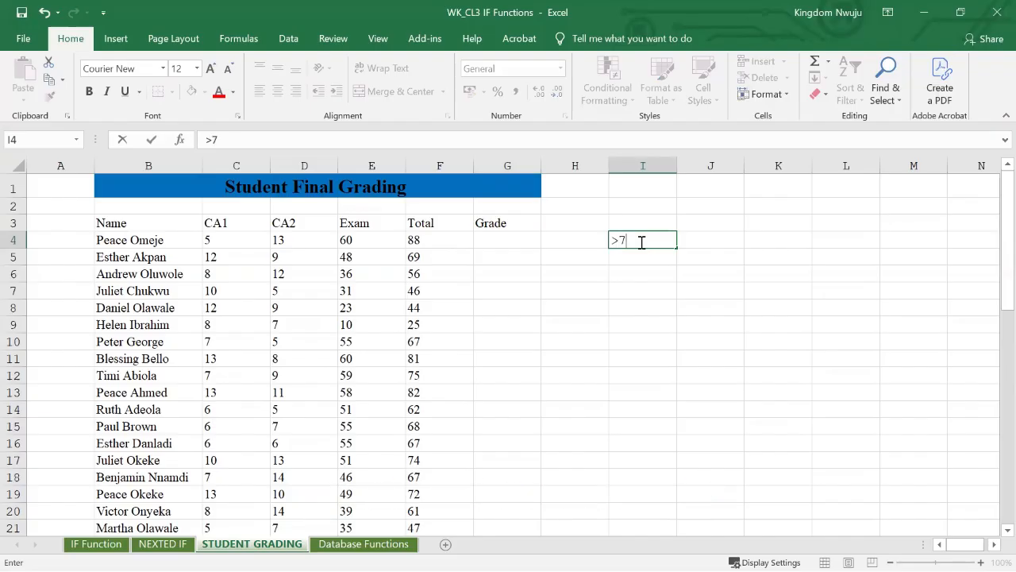
pyautogui.write('0 = ')
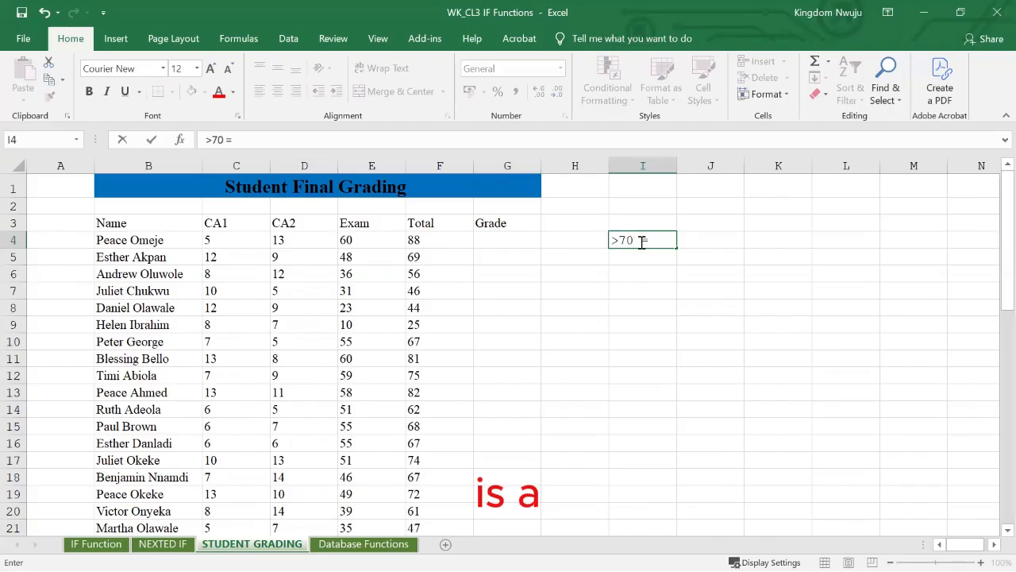
pyautogui.write('a')
pyautogui.press('BackSpace')
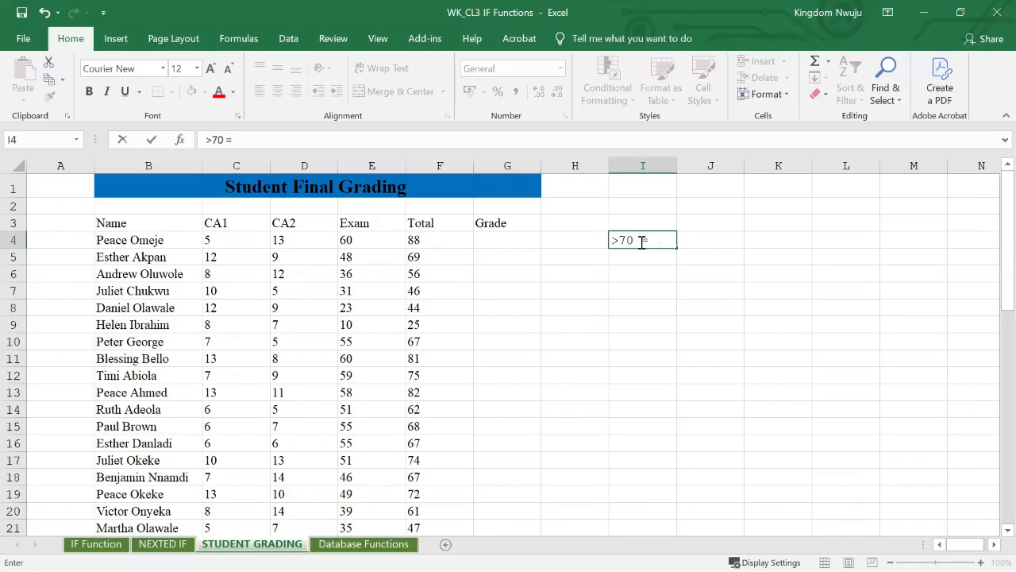
pyautogui.write('A')
pyautogui.press('Return')
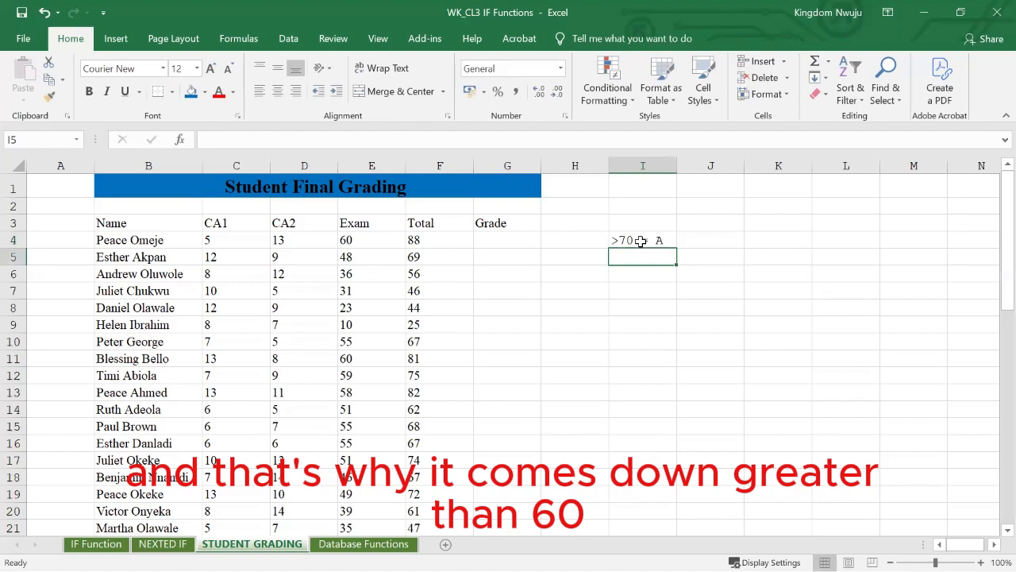
# Enter the grading condition ">=60 = B" in cell I5.
pyautogui.write('>')
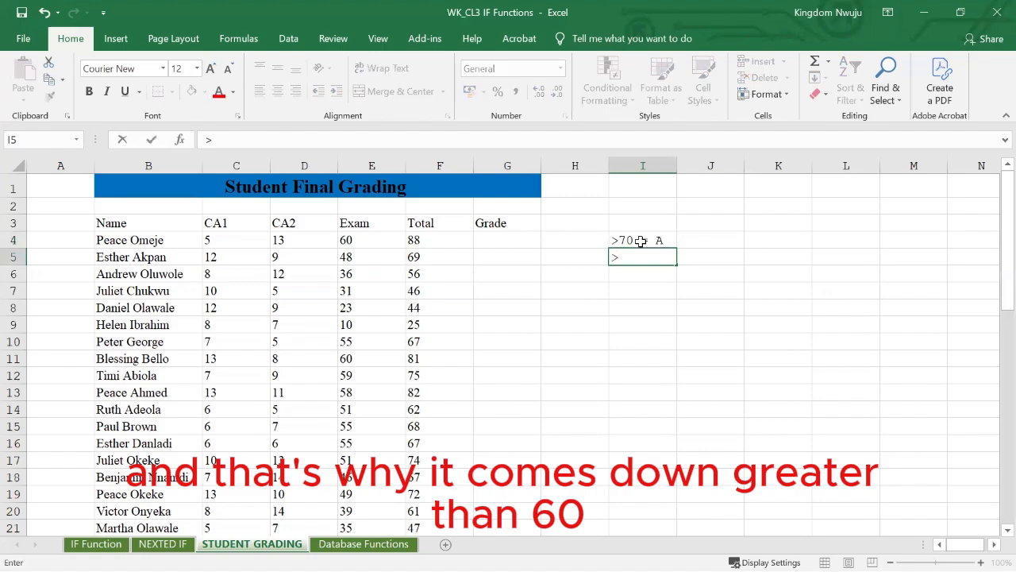
pyautogui.write('60')
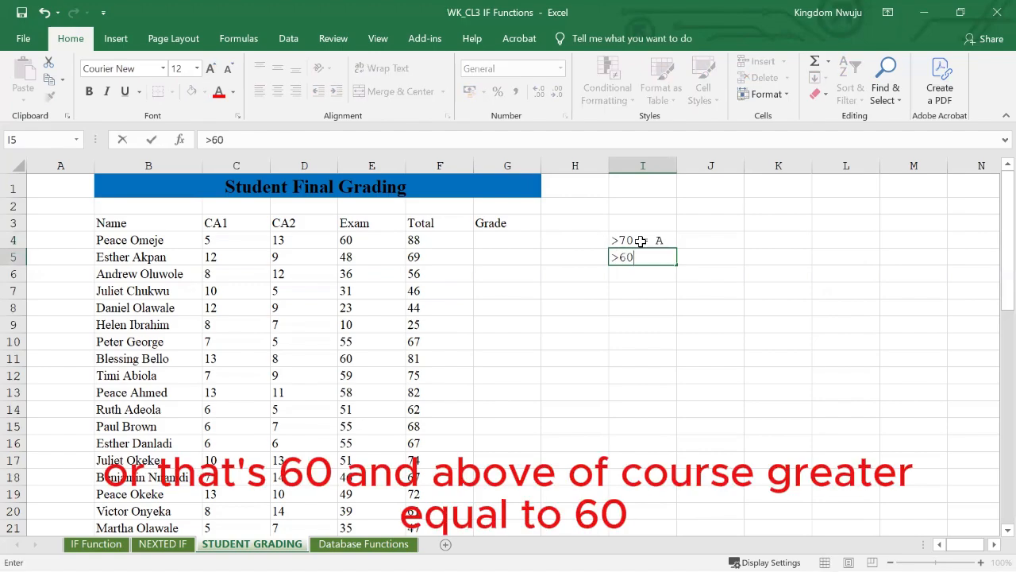
pyautogui.press('BackSpace')
pyautogui.press('BackSpace')
pyautogui.write('=60')
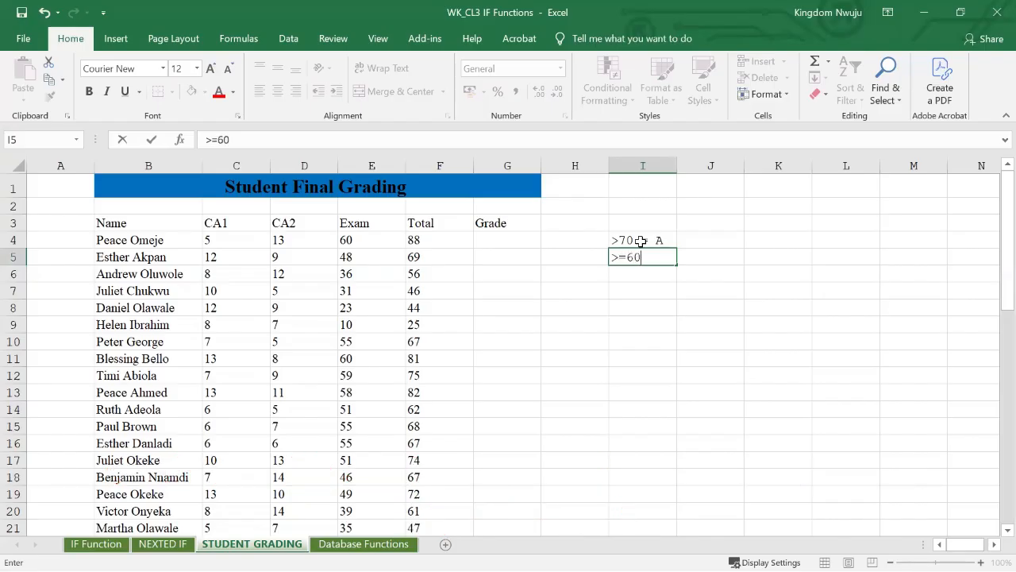
pyautogui.write(' = B')
pyautogui.press('Return')
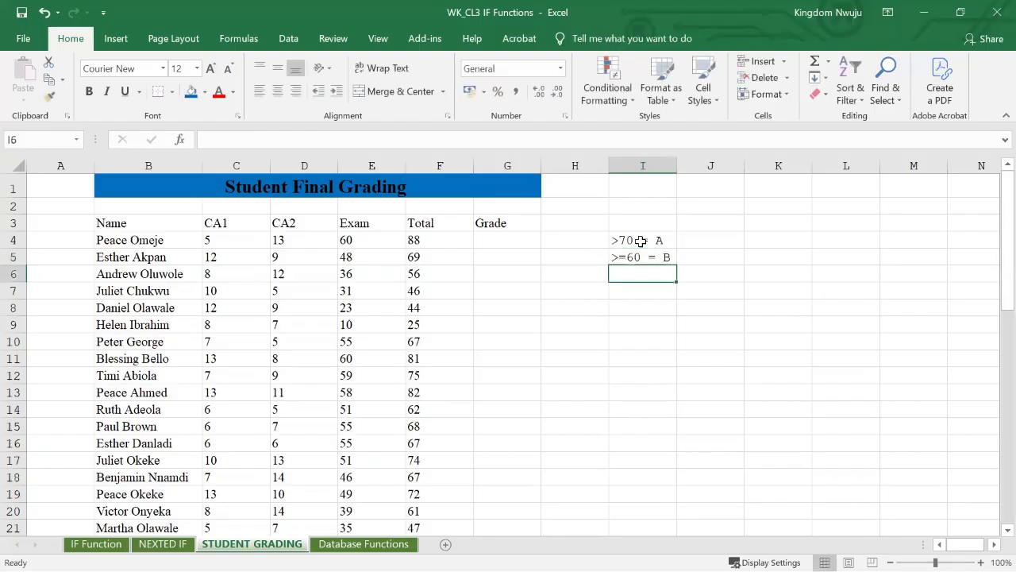
# Enter the grading conditions ">=50 = C" in I6 and ">=45 = D" in I7.
pyautogui.write('>=')
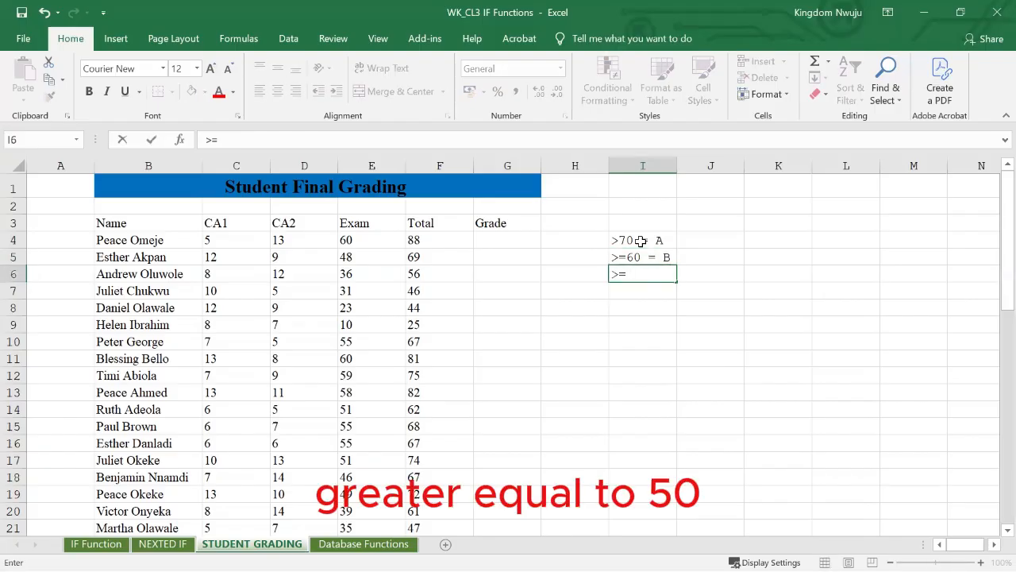
pyautogui.write('50 = C')
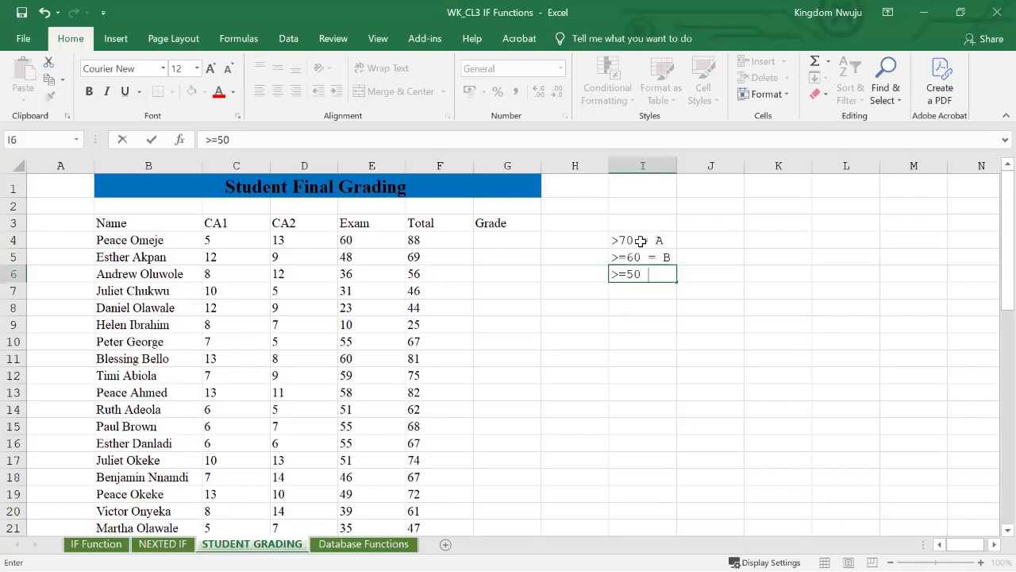
pyautogui.press('Return')
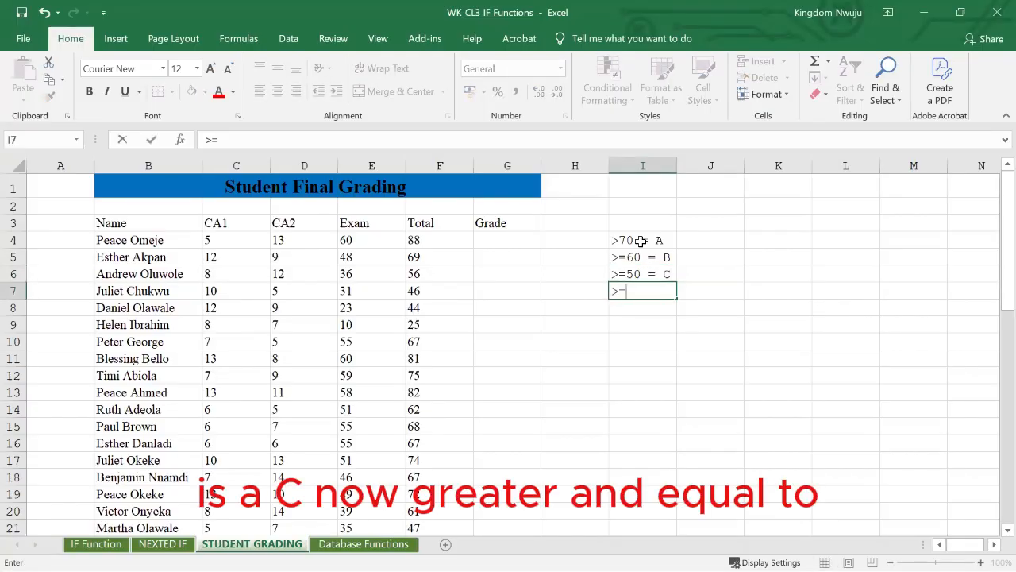
pyautogui.write('45 ')
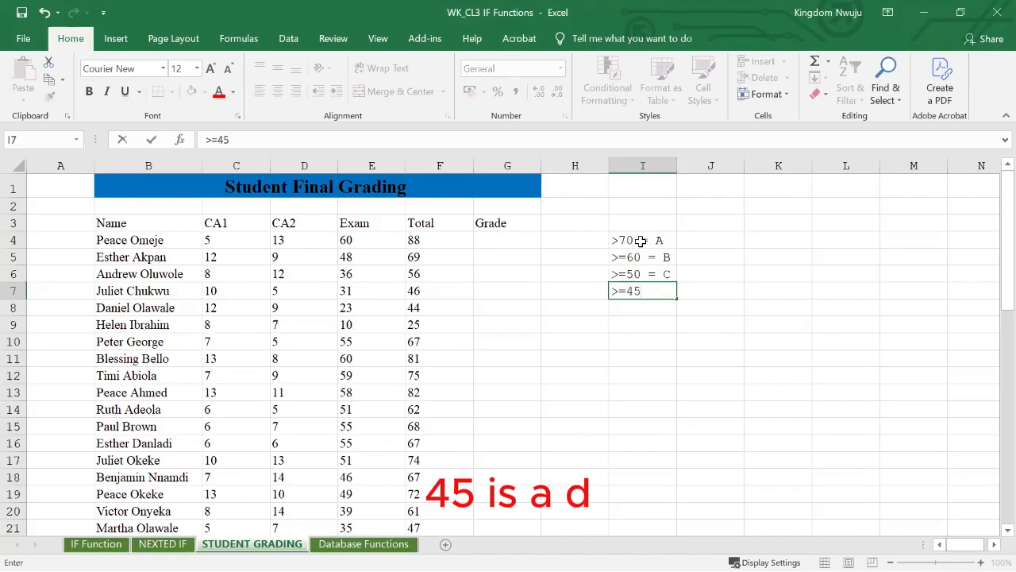
pyautogui.write('= D')
pyautogui.press('Return')
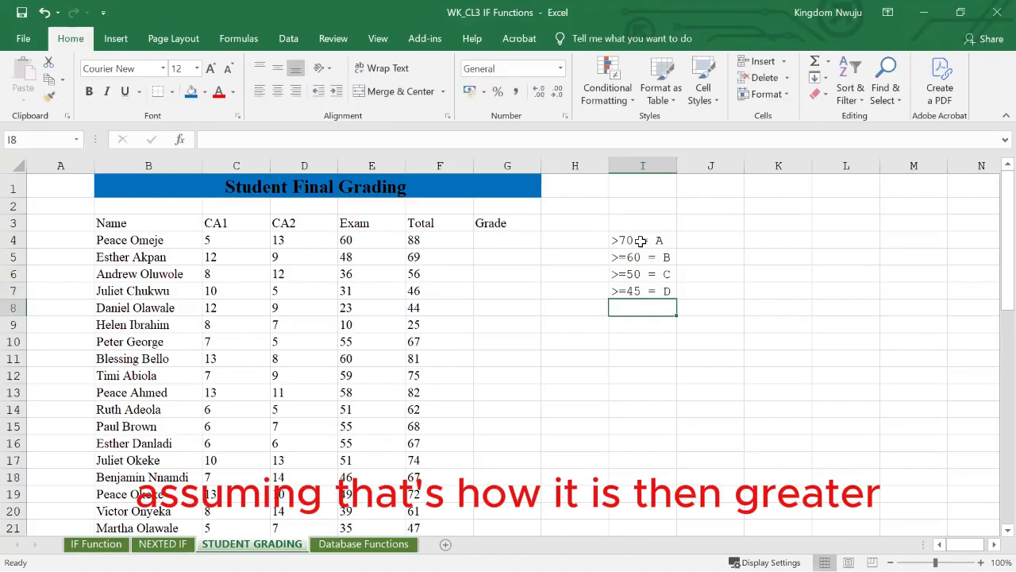
# Complete the grading conditions with ">=40 = E" in I8 and "<40 = F" in I9.
pyautogui.write('>')
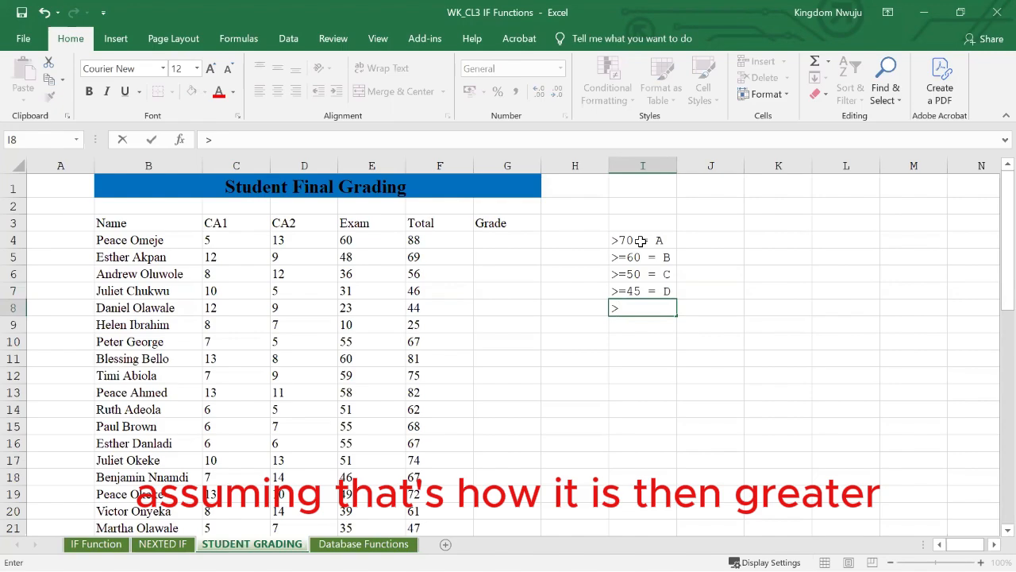
pyautogui.write('=40 =')
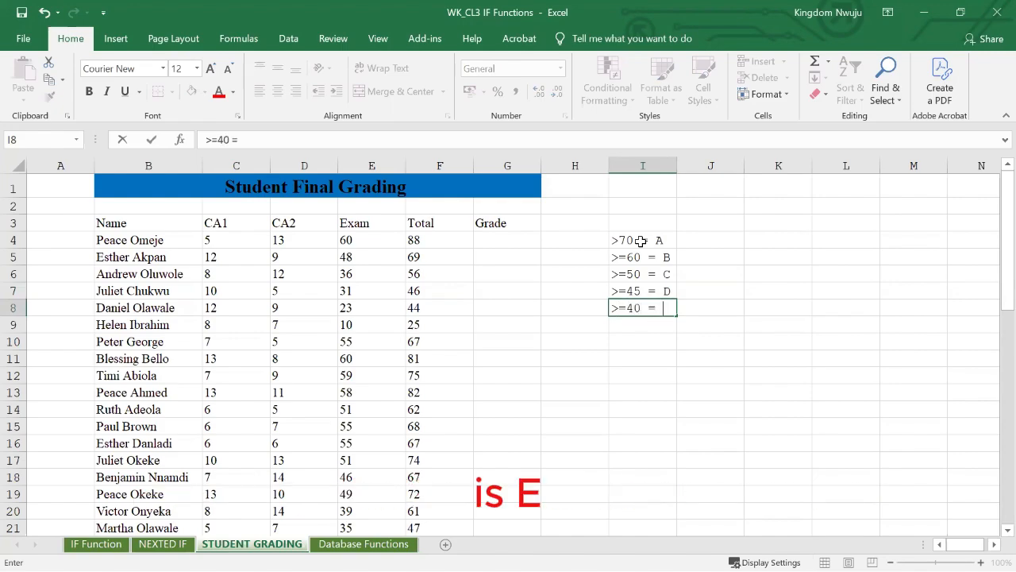
pyautogui.write(' E')
pyautogui.press('Return')
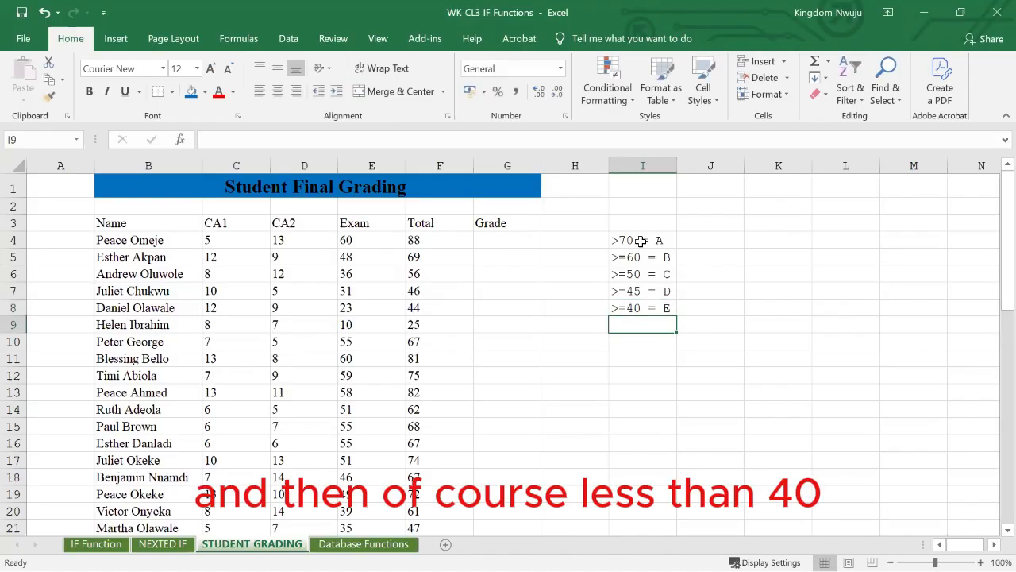
pyautogui.write('<4')
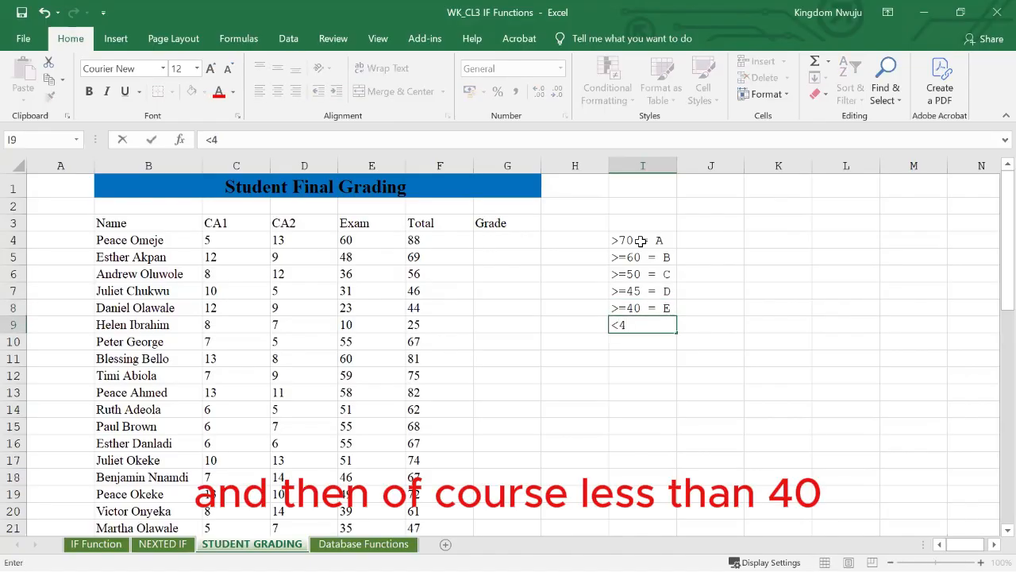
pyautogui.write('0 = F')
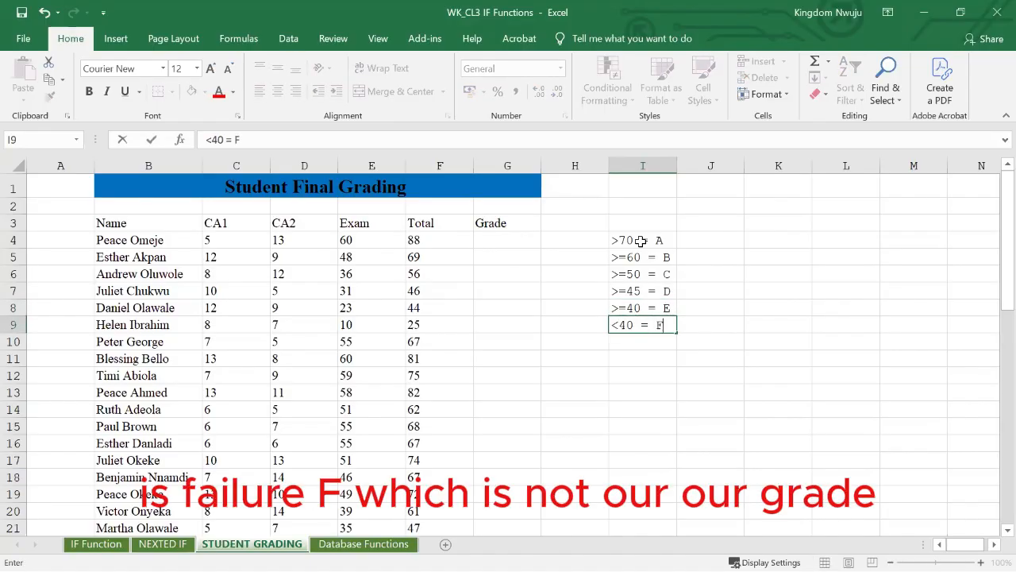
pyautogui.press('Return')
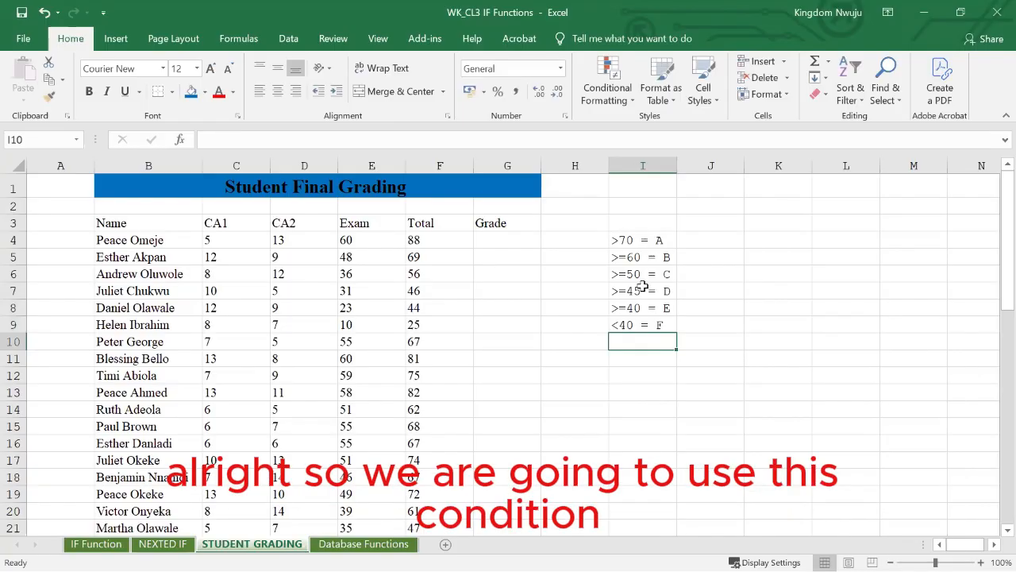
# Add the heading CONDITION in I3 above the grading thresholds and select the first Grade cell, G4.
pyautogui.click(633, 224)
pyautogui.write('CONDIT')
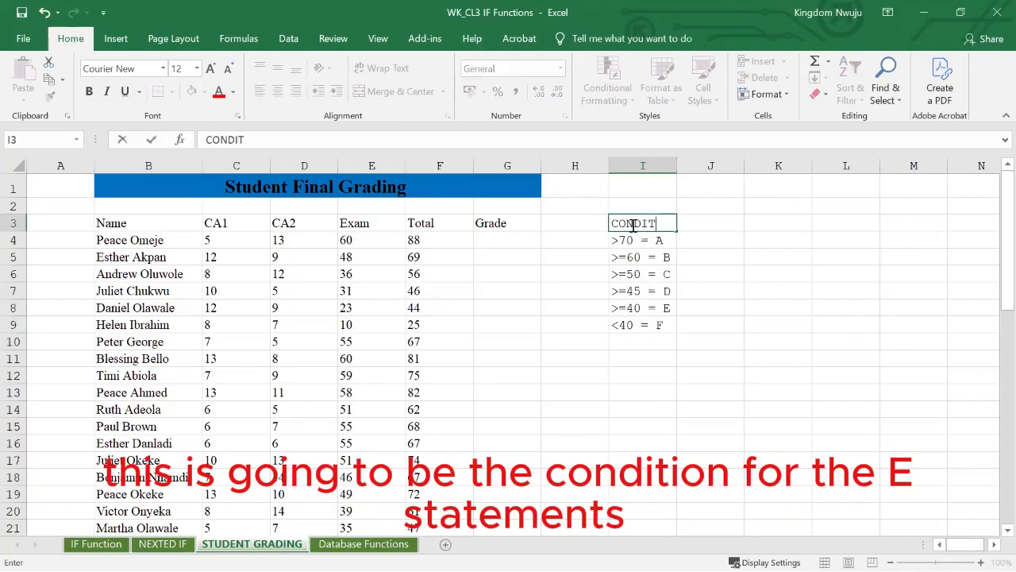
pyautogui.write('ION')
pyautogui.press('Return')
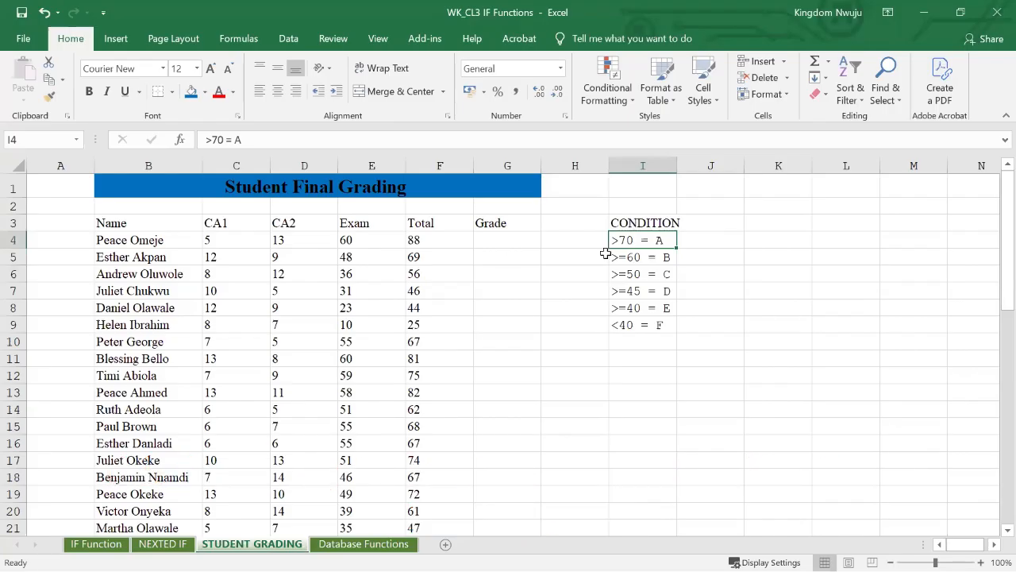
pyautogui.press('Left')
pyautogui.press('Left')
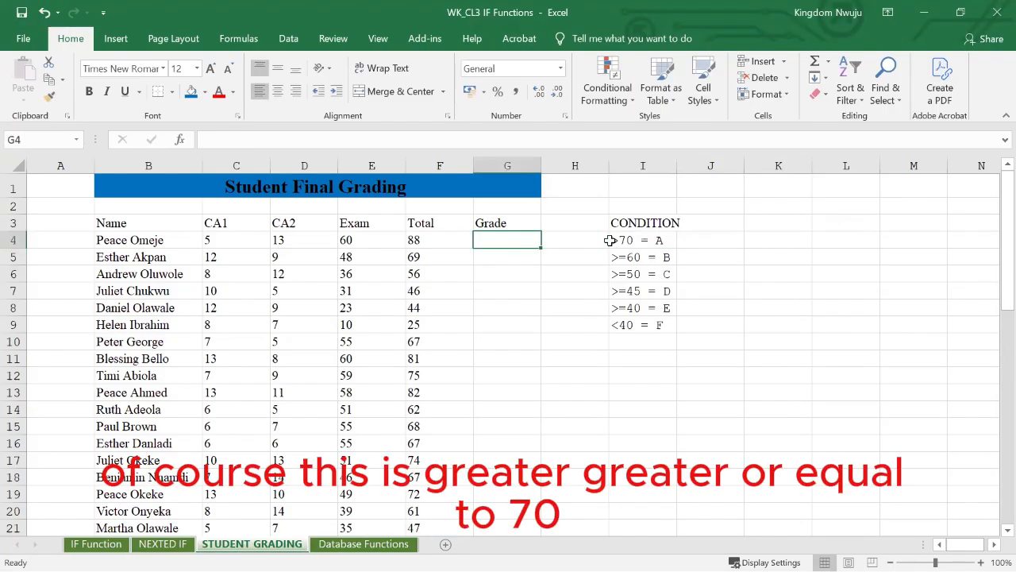
# Correct the first grading condition in I4 to ">=70 = A".
pyautogui.hotkey('ctrl', 'Right')
pyautogui.hotkey('ctrl', 'Down')
pyautogui.doubleClick(615, 236)
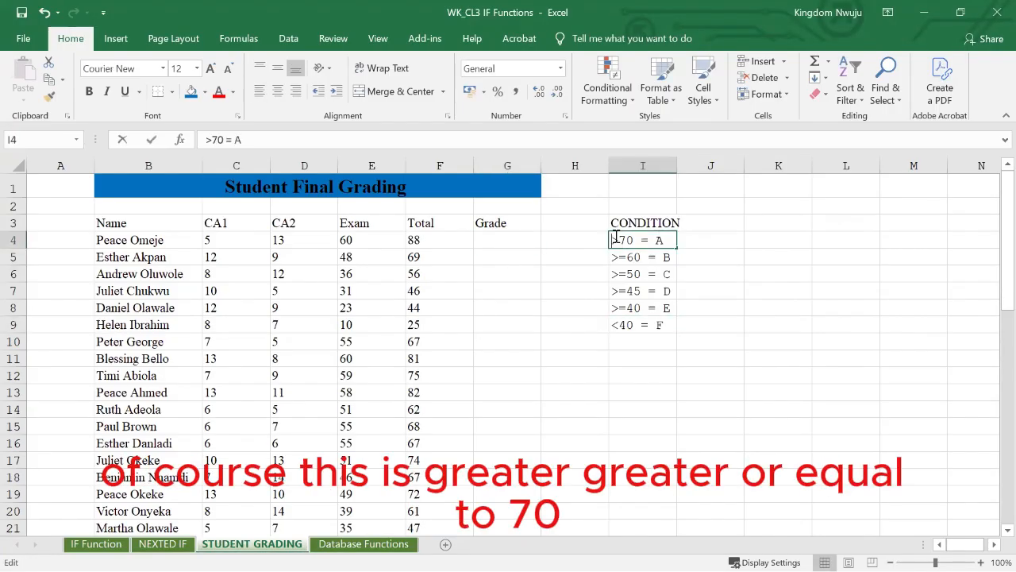
pyautogui.press('Right')
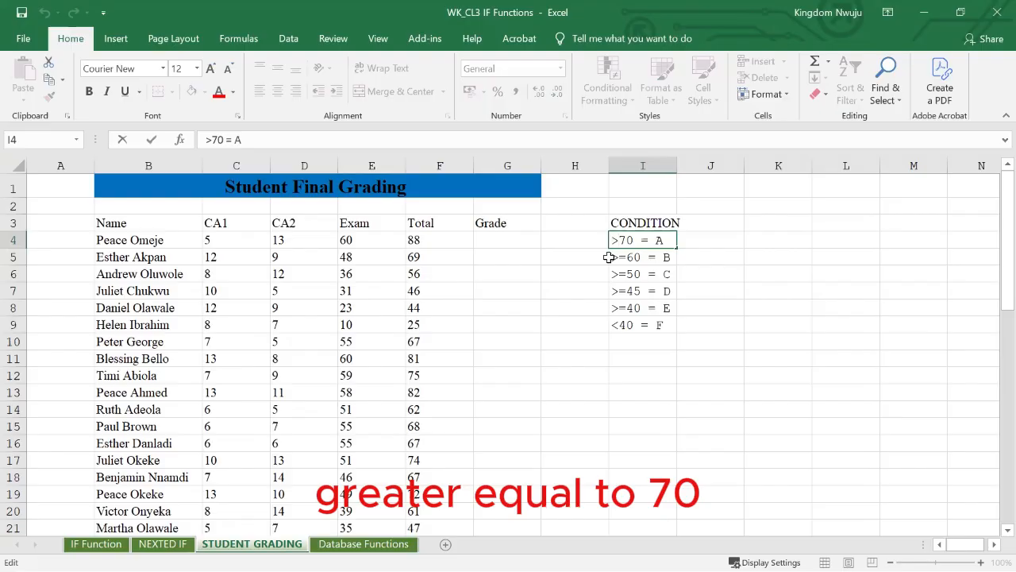
pyautogui.write('=')
pyautogui.click(737, 305)
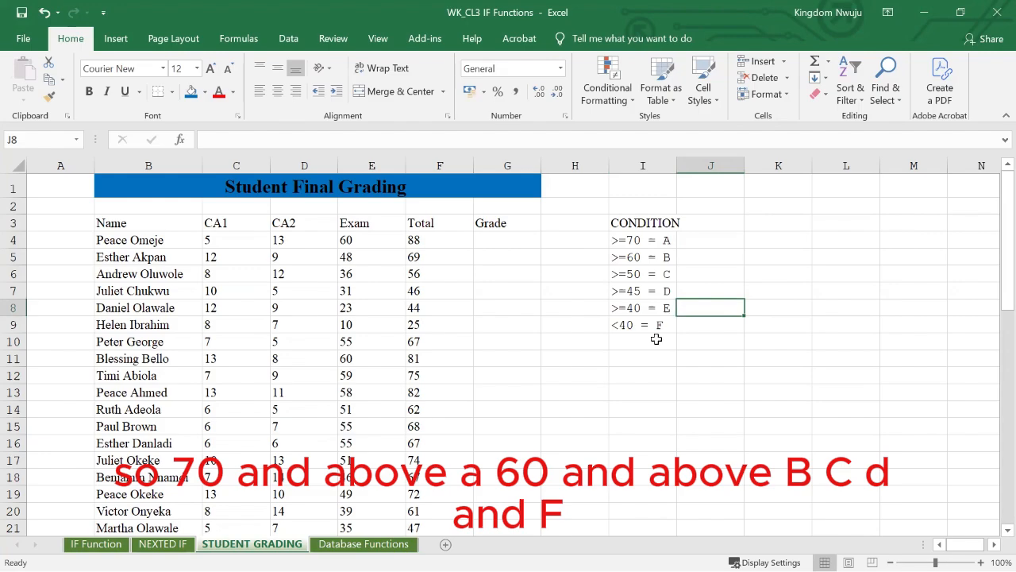
# Begin the grade formula in G4 with =IF(F4>=70,"A", leaving it open for nested conditions.
pyautogui.click(486, 240)
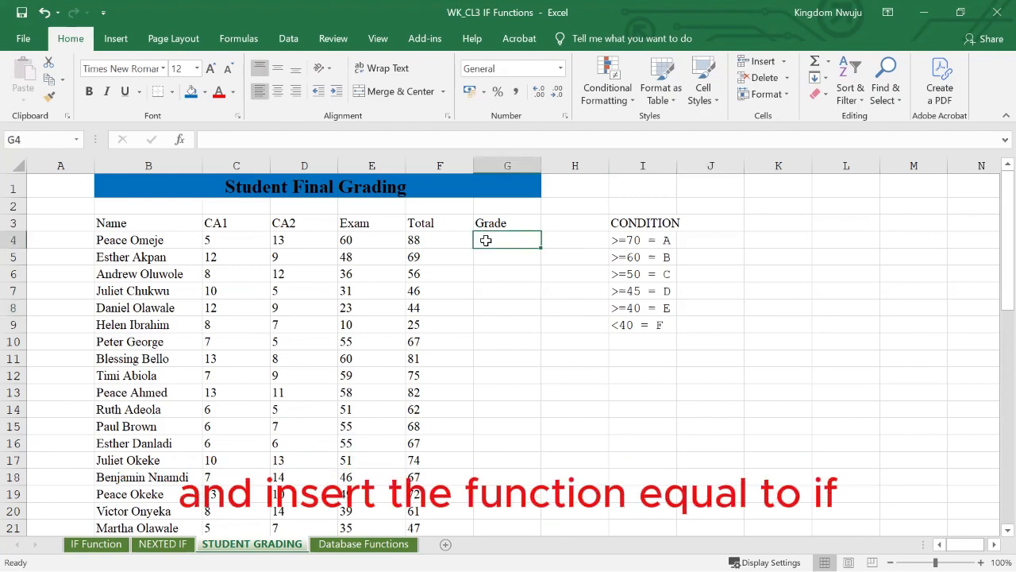
pyautogui.write('=')
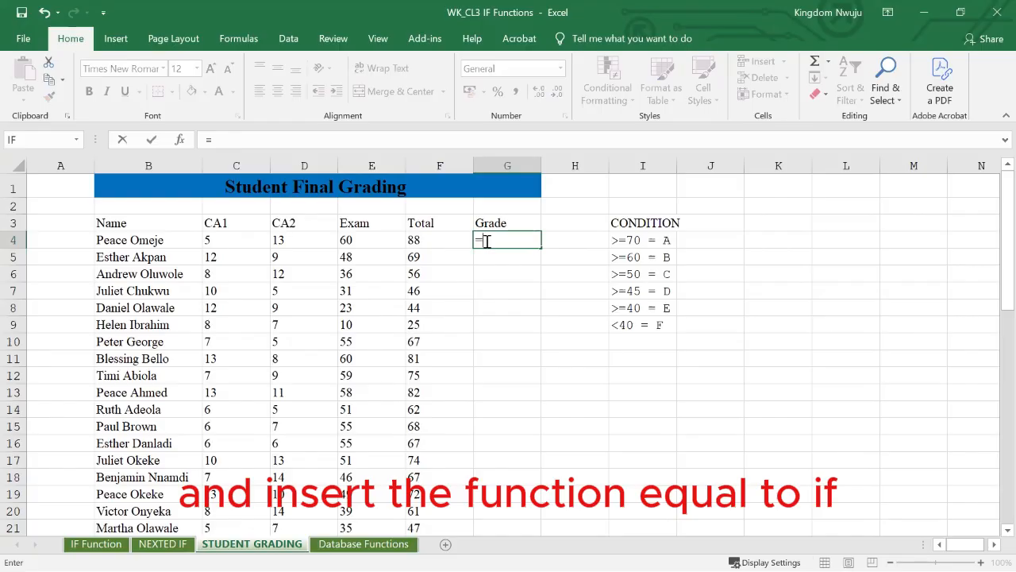
pyautogui.write('I')
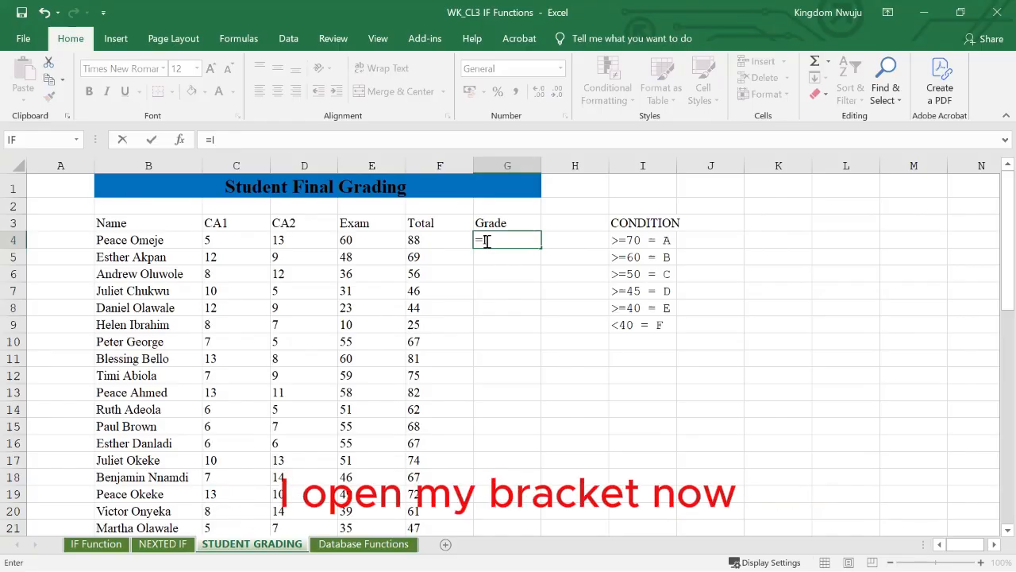
pyautogui.write('F(')
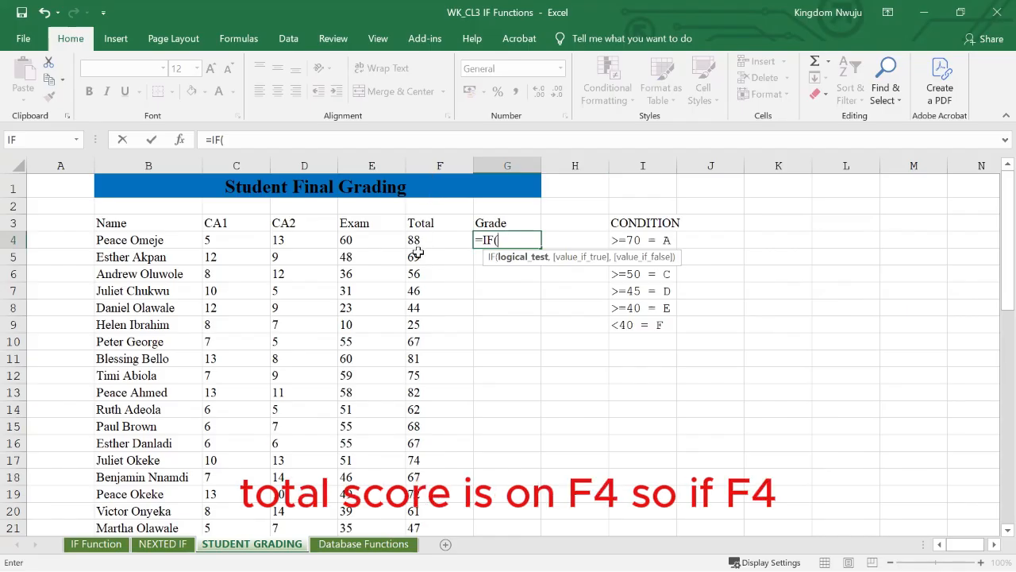
pyautogui.write('F4>')
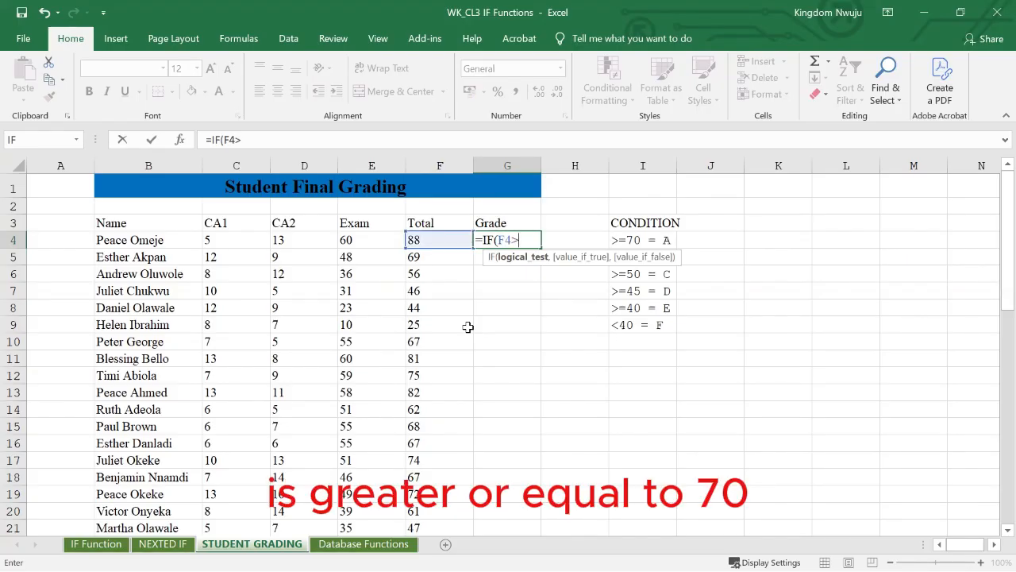
pyautogui.write('=70,"')
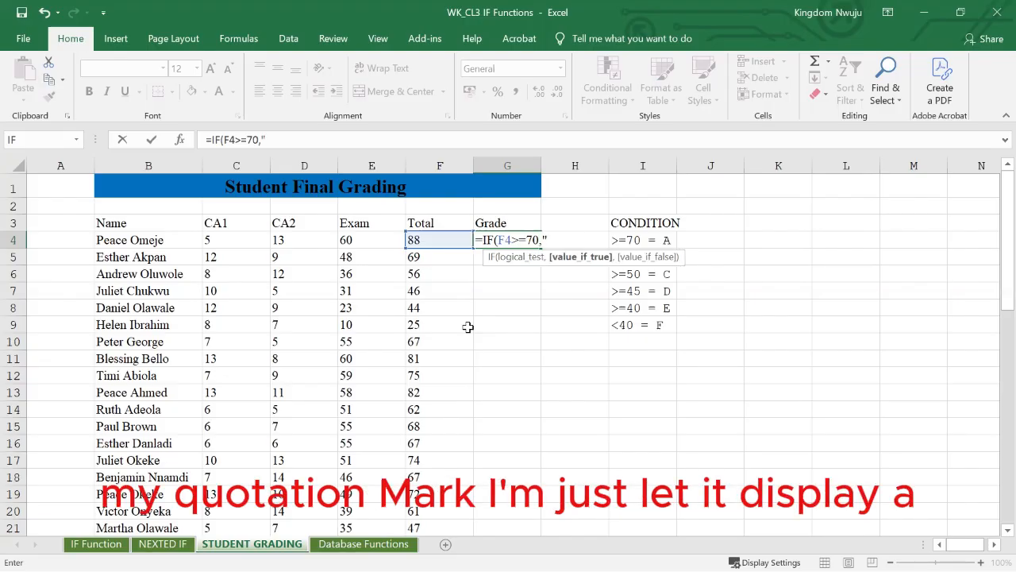
pyautogui.write('A')
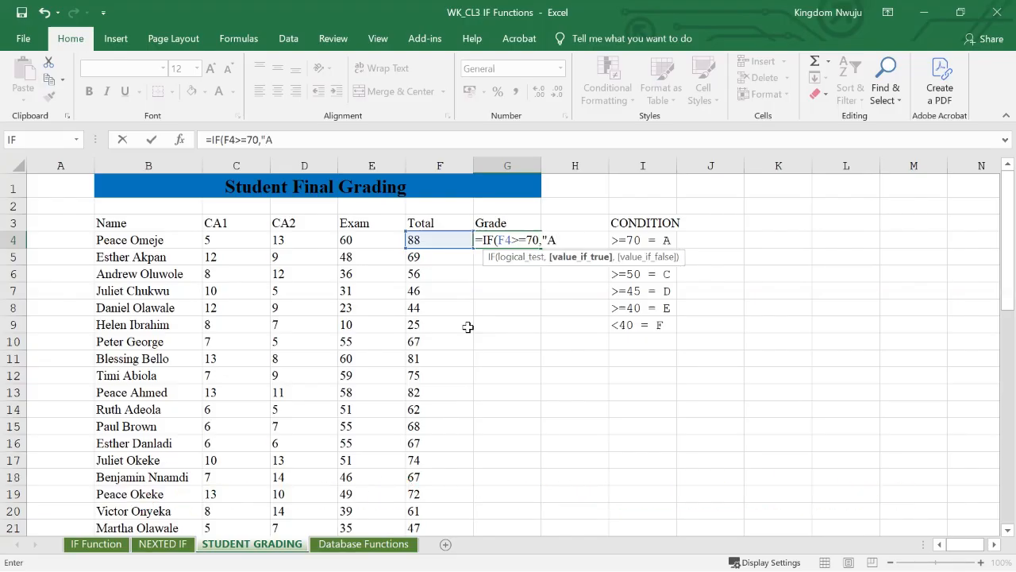
pyautogui.write('",')
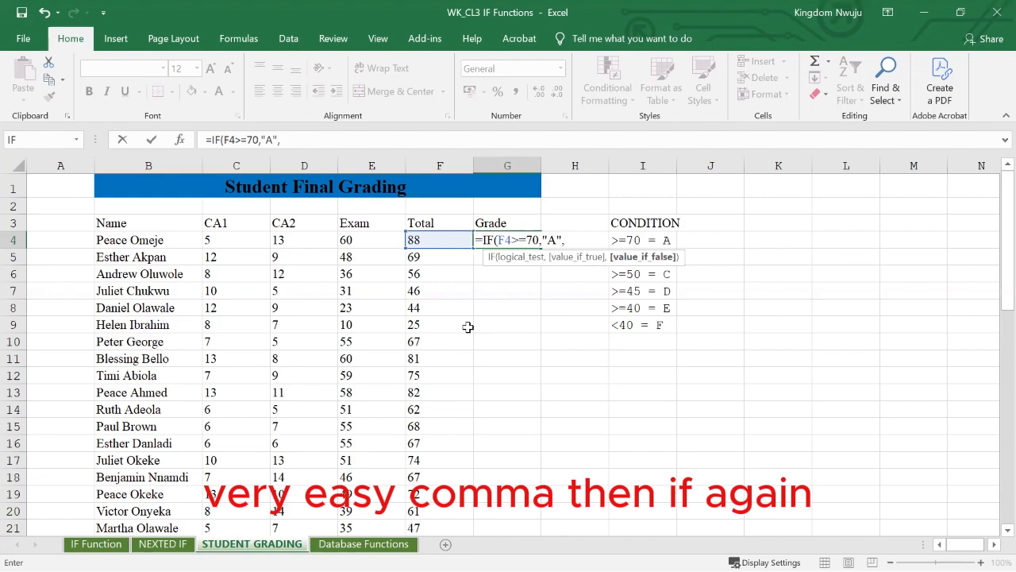
# Nest a second IF in the G4 formula that returns "B" when F4>=60.
pyautogui.write('IF')
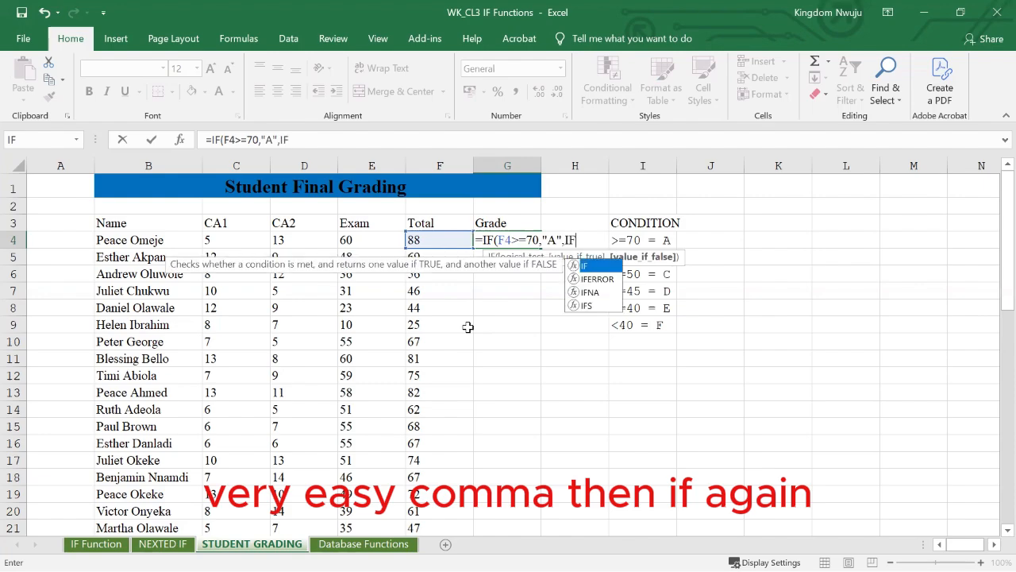
pyautogui.press('BackSpace')
pyautogui.press('BackSpace')
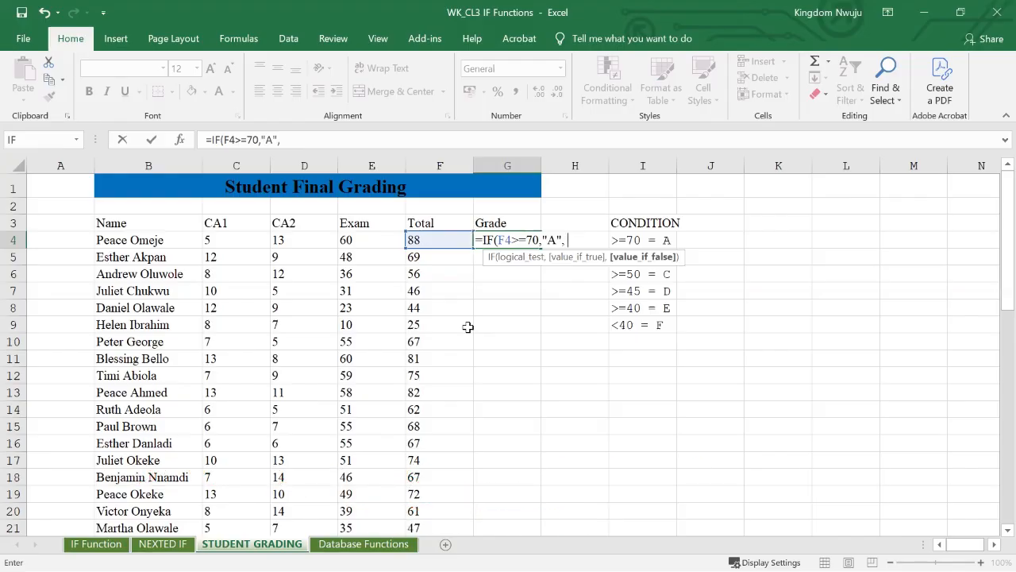
pyautogui.write('IF(')
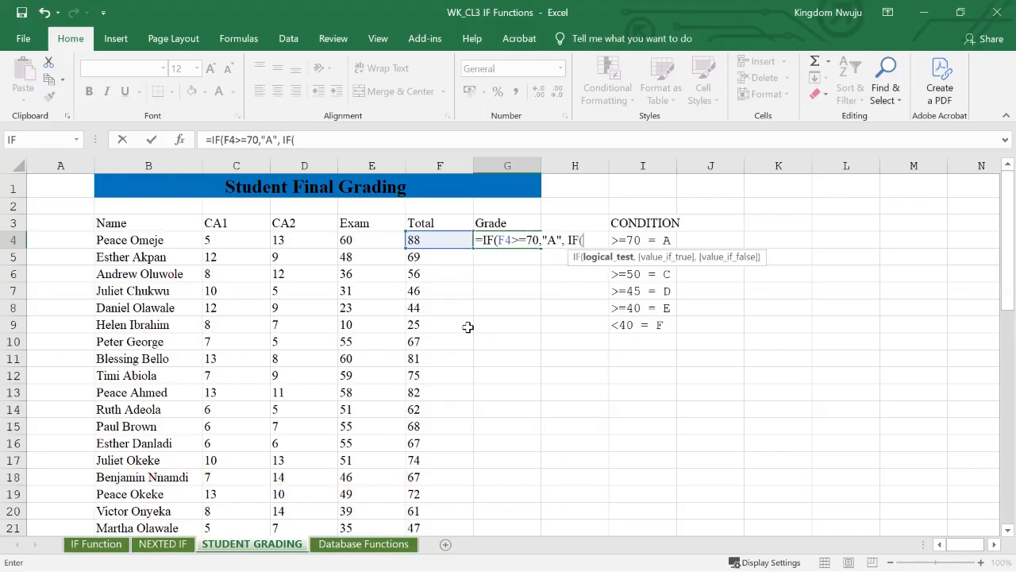
pyautogui.write('F4>')
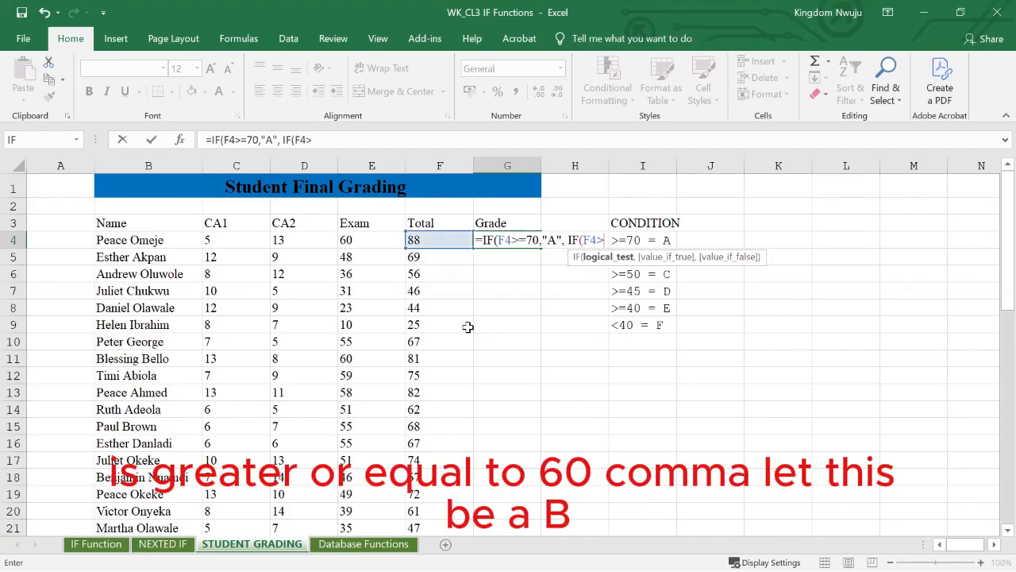
pyautogui.write('=60,"B')
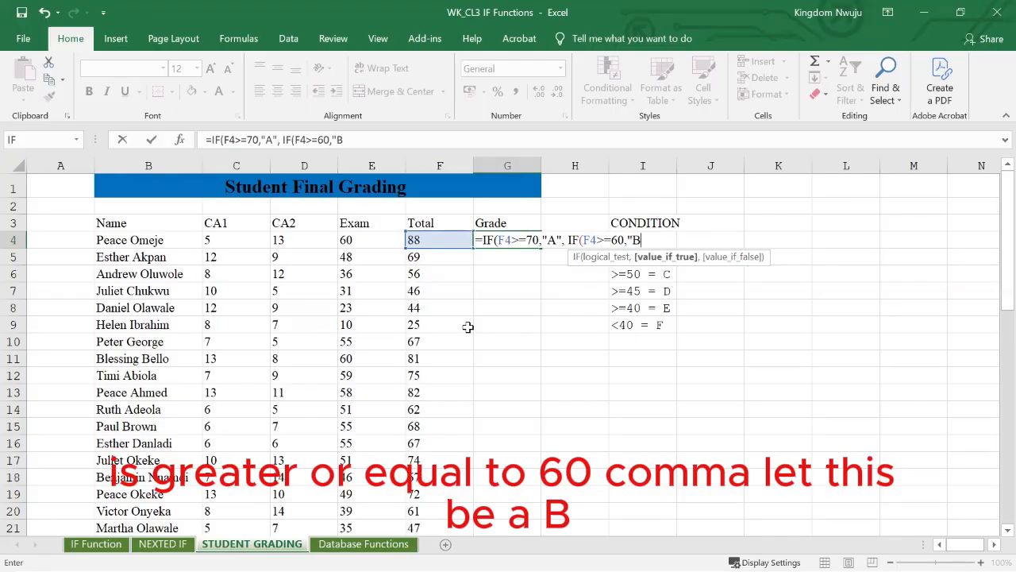
pyautogui.write('",I')
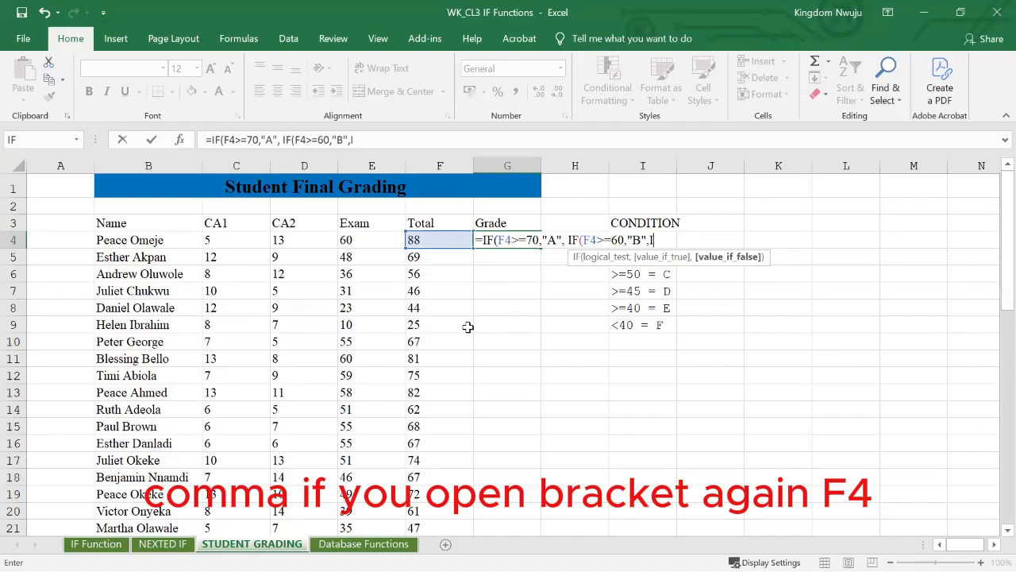
# Nest a third IF in the G4 formula that returns "C" when F4>=50.
pyautogui.write('F(F')
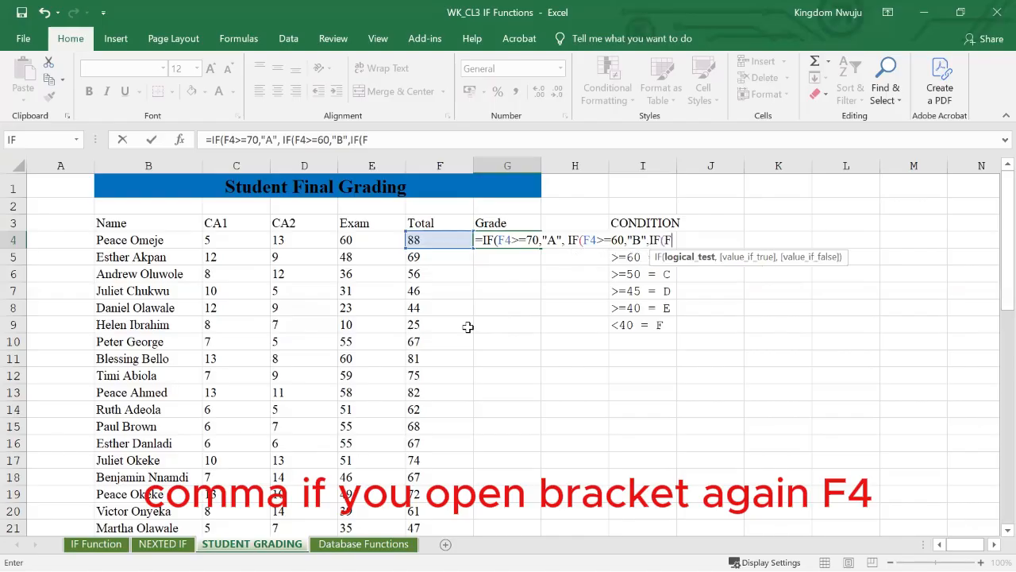
pyautogui.write('4')
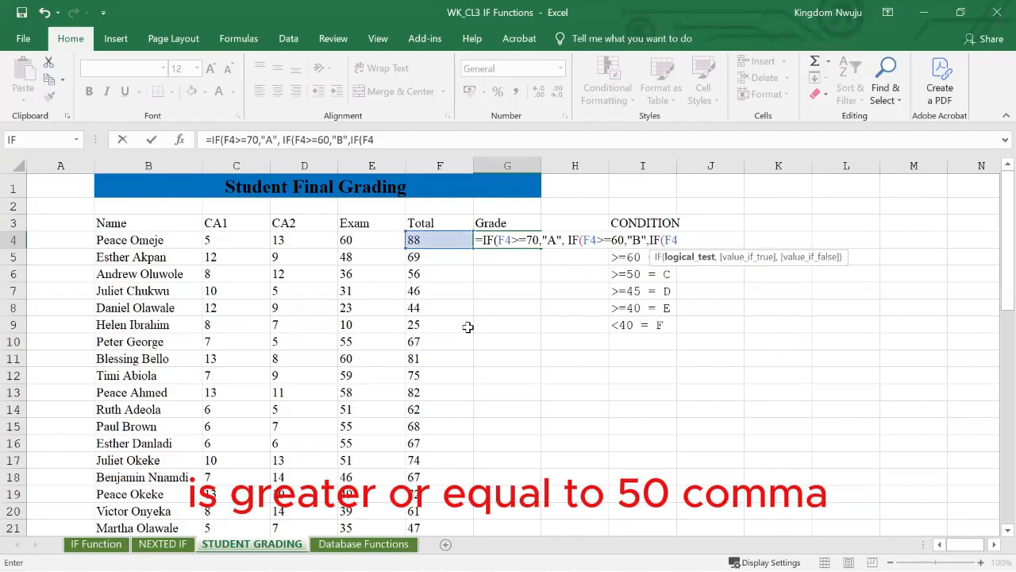
pyautogui.write('>=50,"')
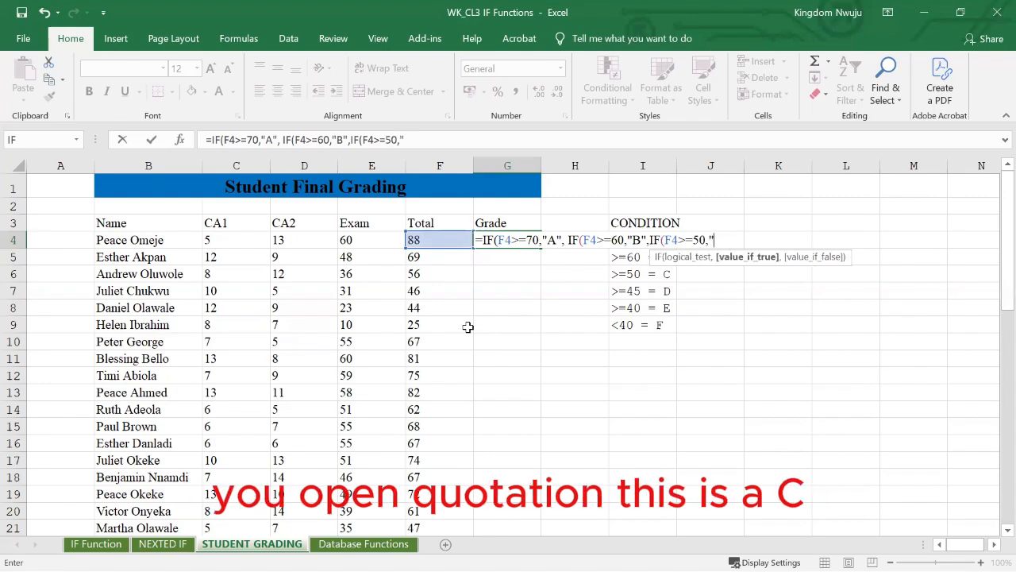
pyautogui.write('C"')
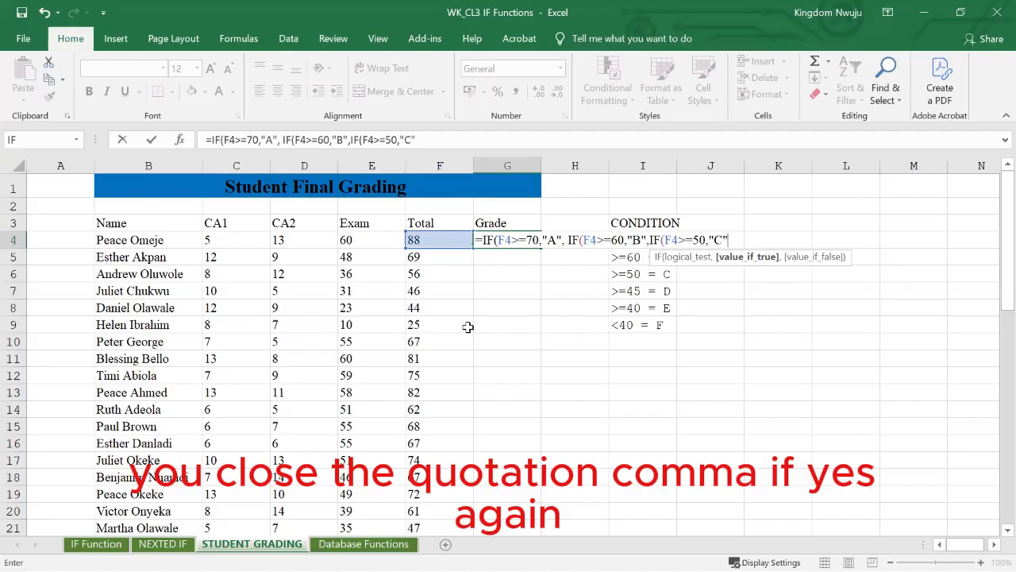
pyautogui.write(',')
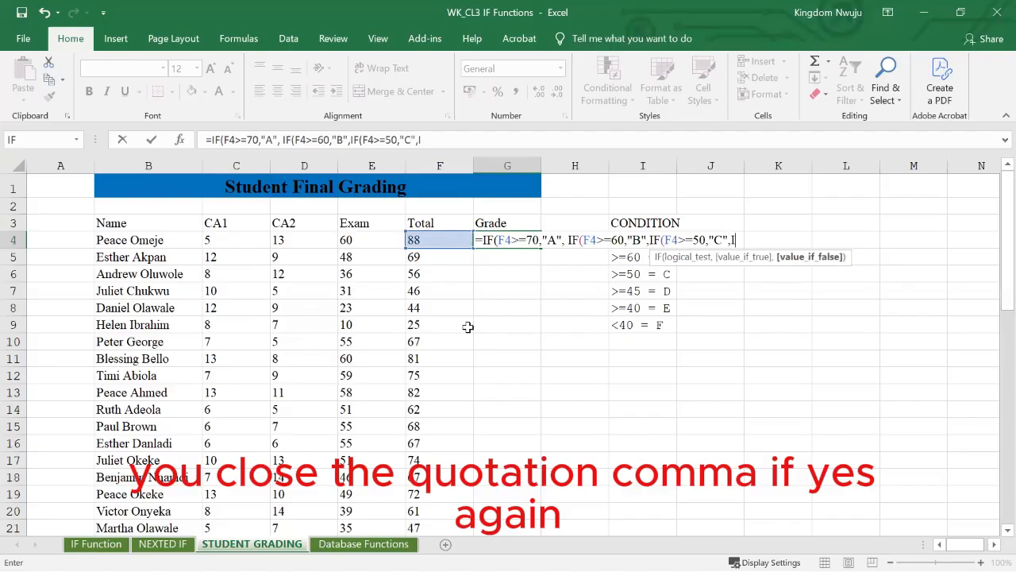
# Nest a fourth IF in the G4 formula that returns "D" when F4>=45.
pyautogui.write('IF')
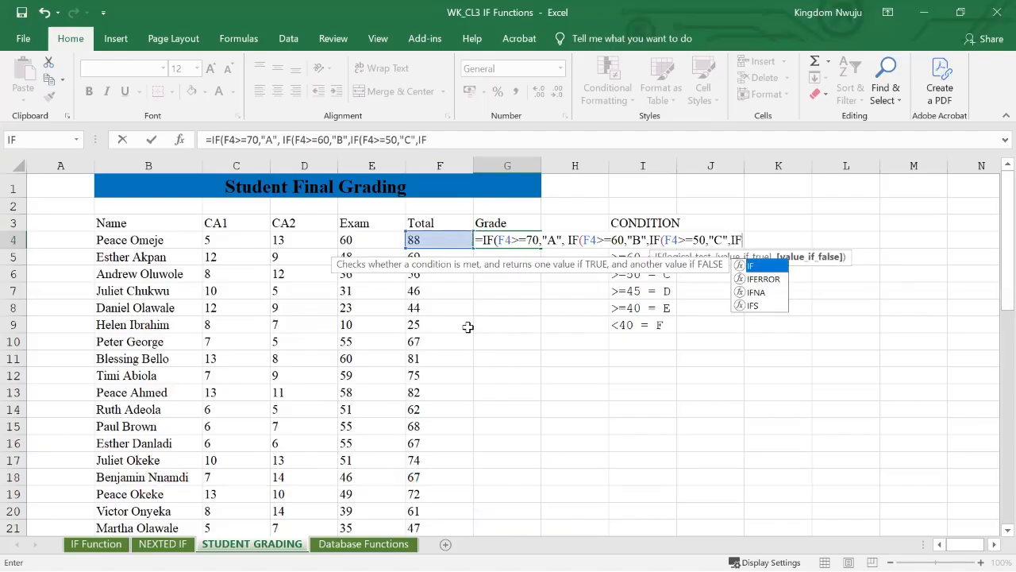
pyautogui.write('(F')
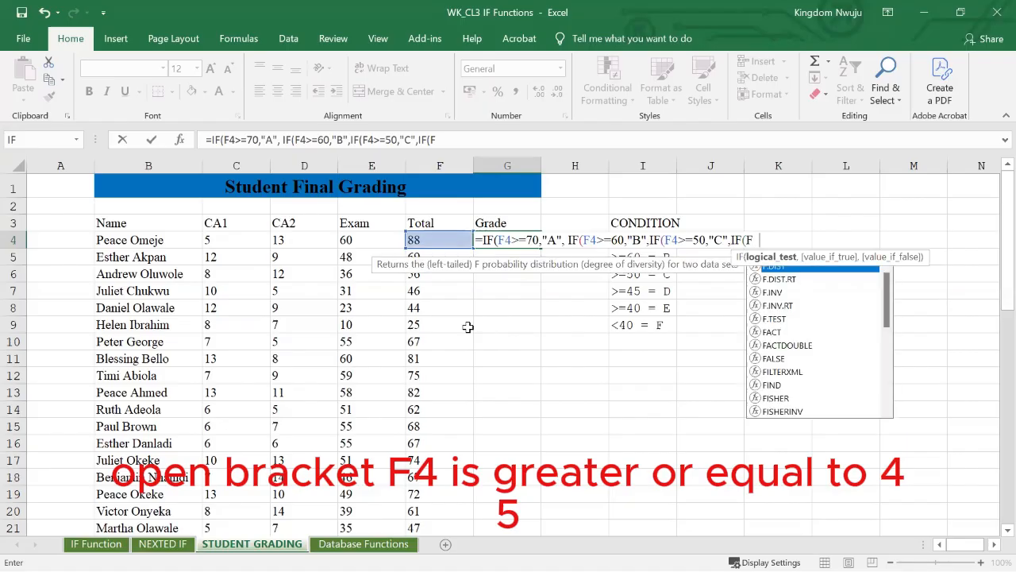
pyautogui.write('4>=')
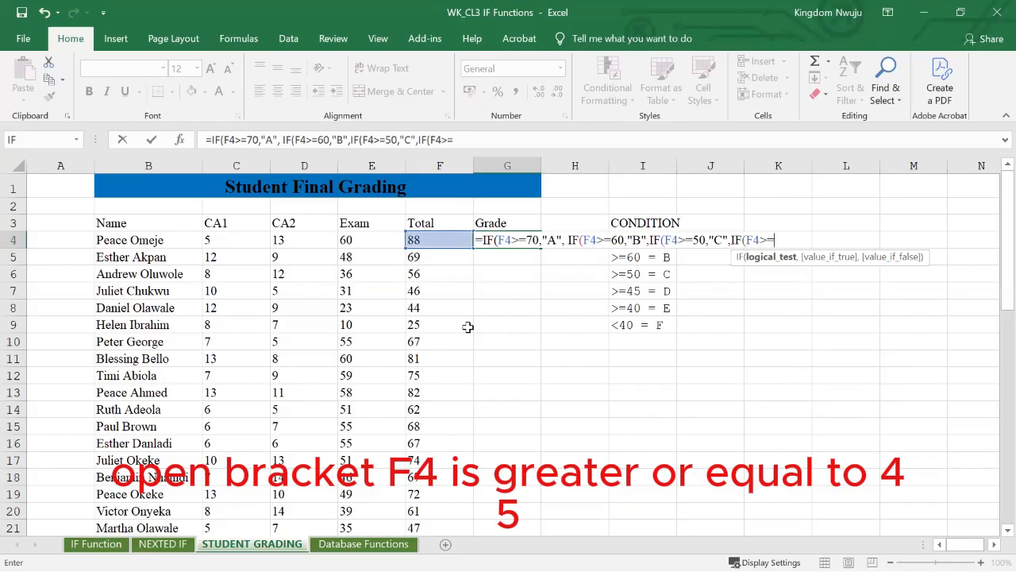
pyautogui.write('45')
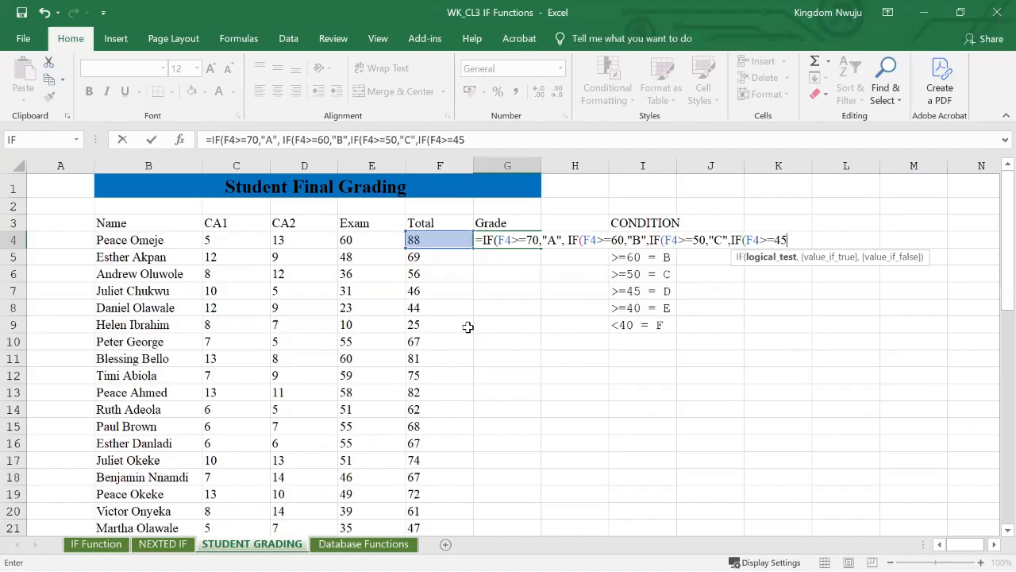
pyautogui.write(',"')
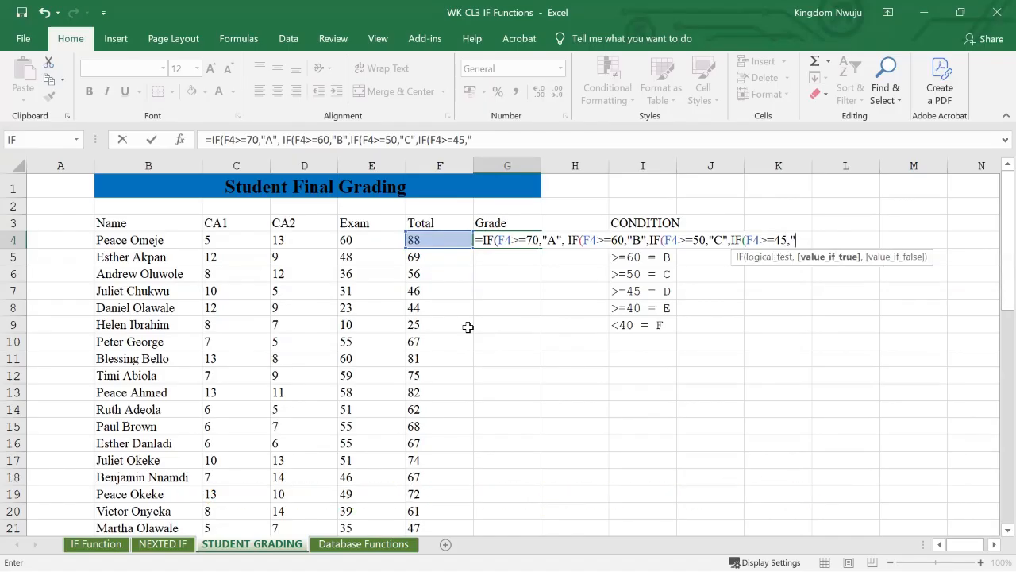
pyautogui.write('D')
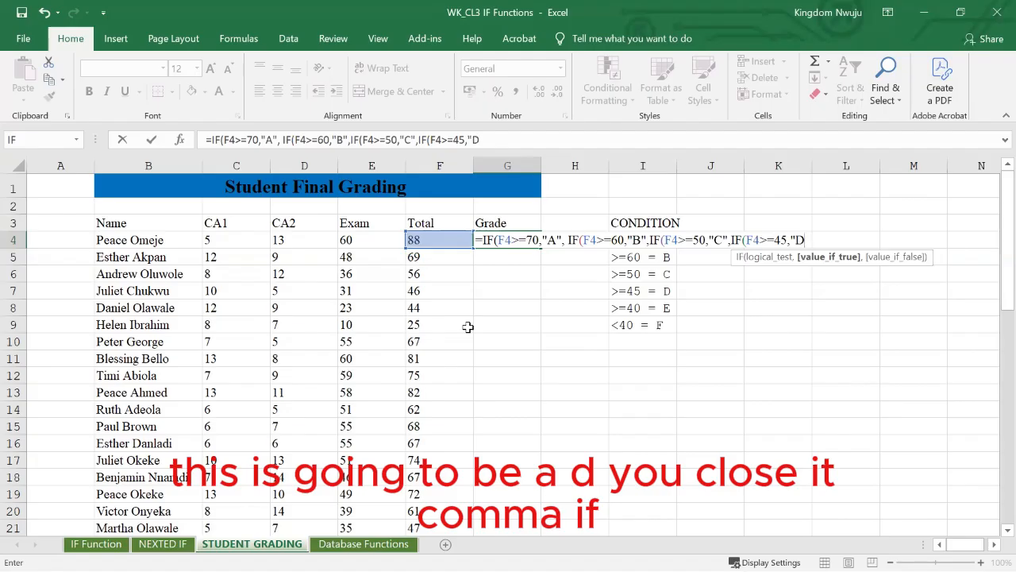
pyautogui.write('",I')
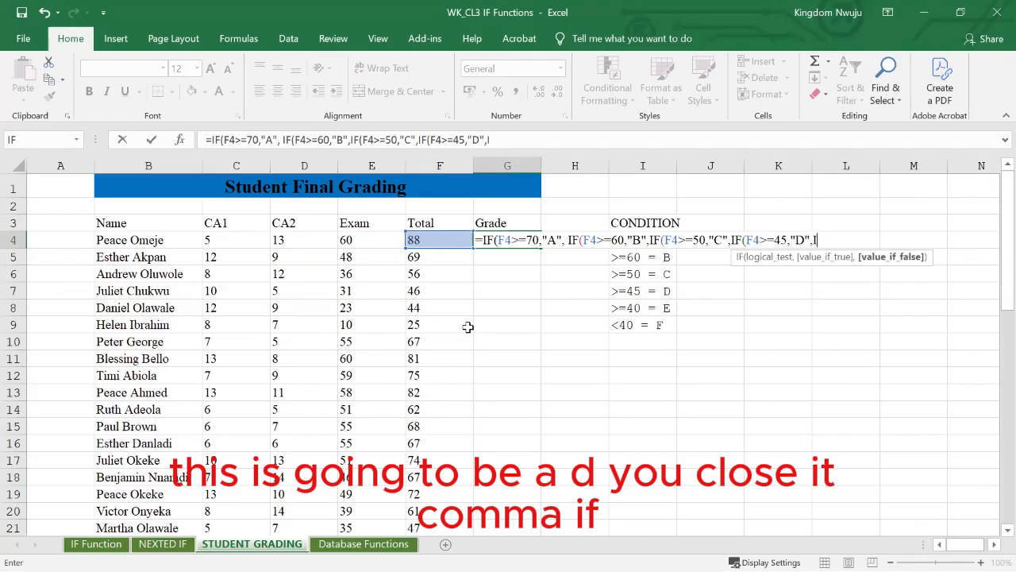
# Nest a fifth IF in the G4 formula that returns "E" when F4>=40, ending with a comma for the false value.
pyautogui.write('F')
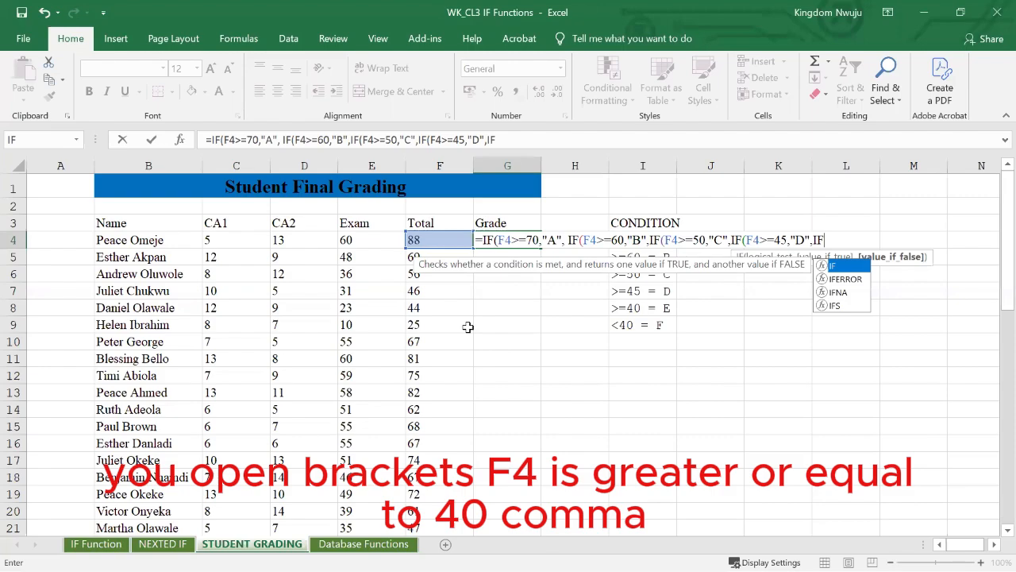
pyautogui.write('(F')
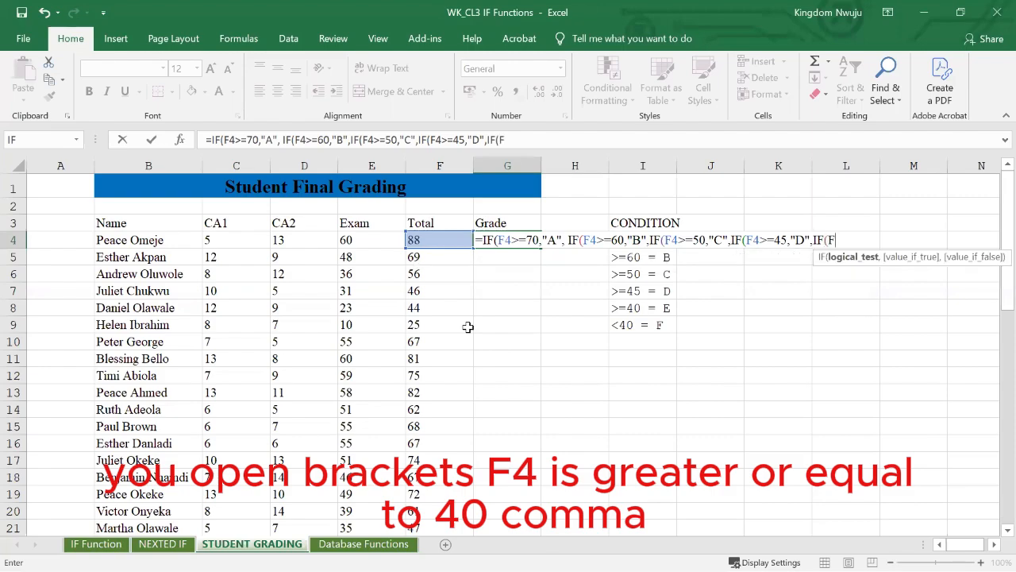
pyautogui.write('4>=')
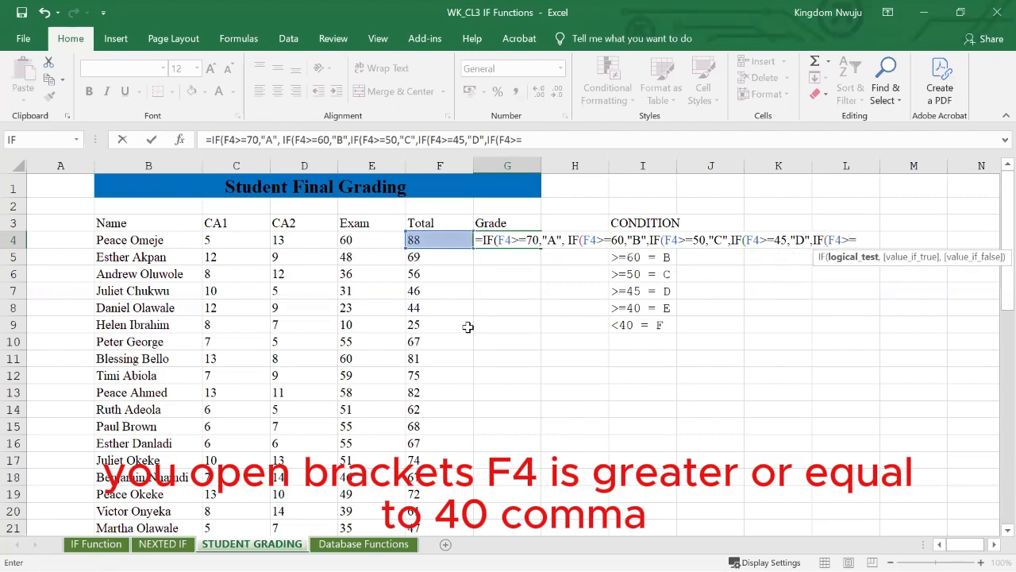
pyautogui.write('40,"')
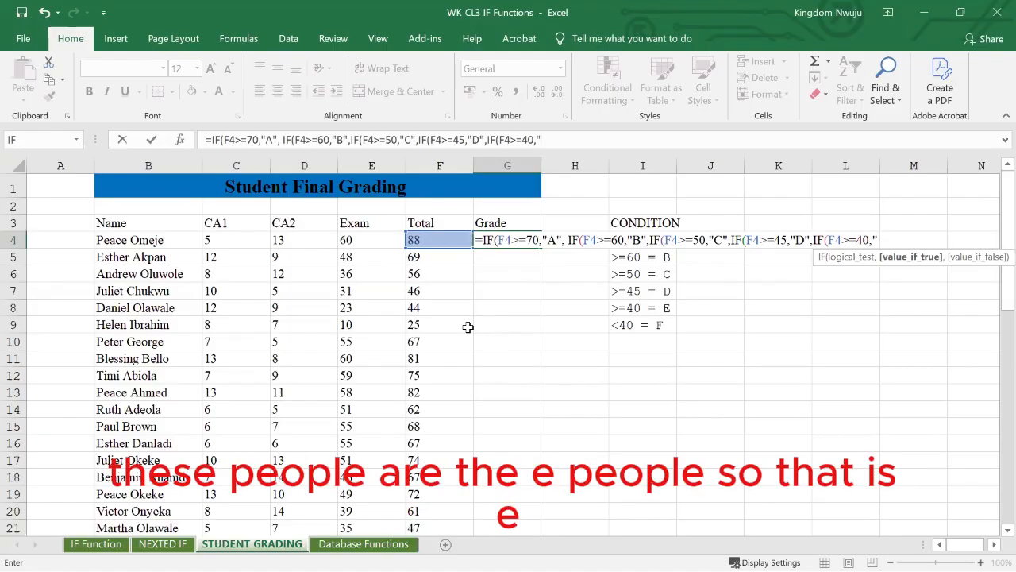
pyautogui.write('E"')
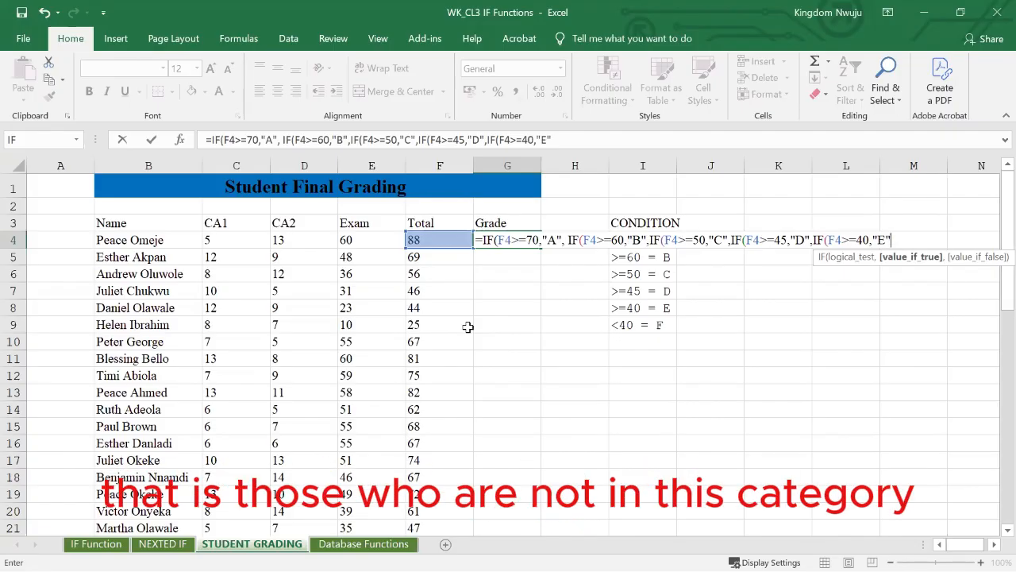
pyautogui.write(',')
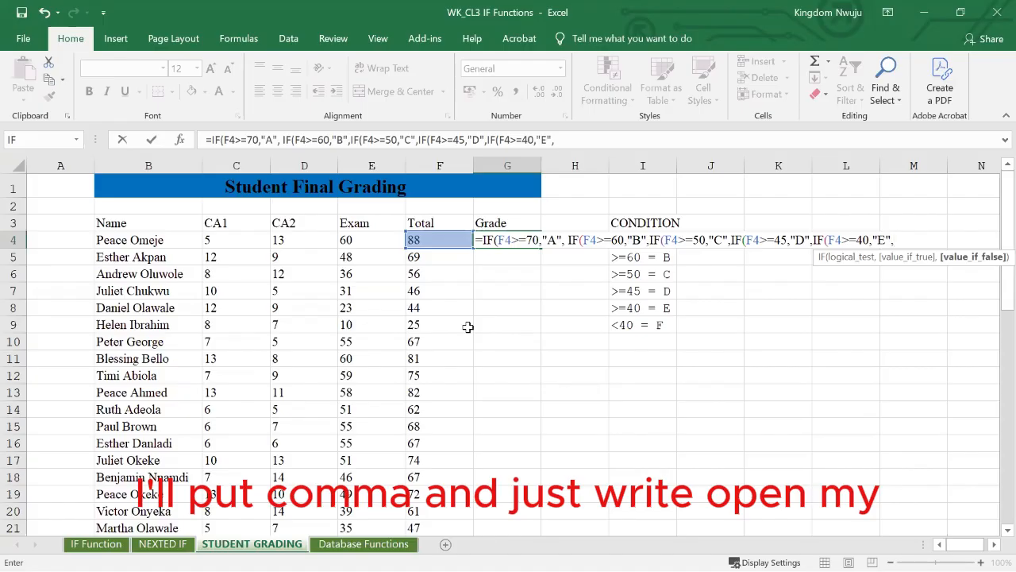
# Complete the nested IF formula in G4 with "F" as the final false value and five closing brackets.
pyautogui.write('"')
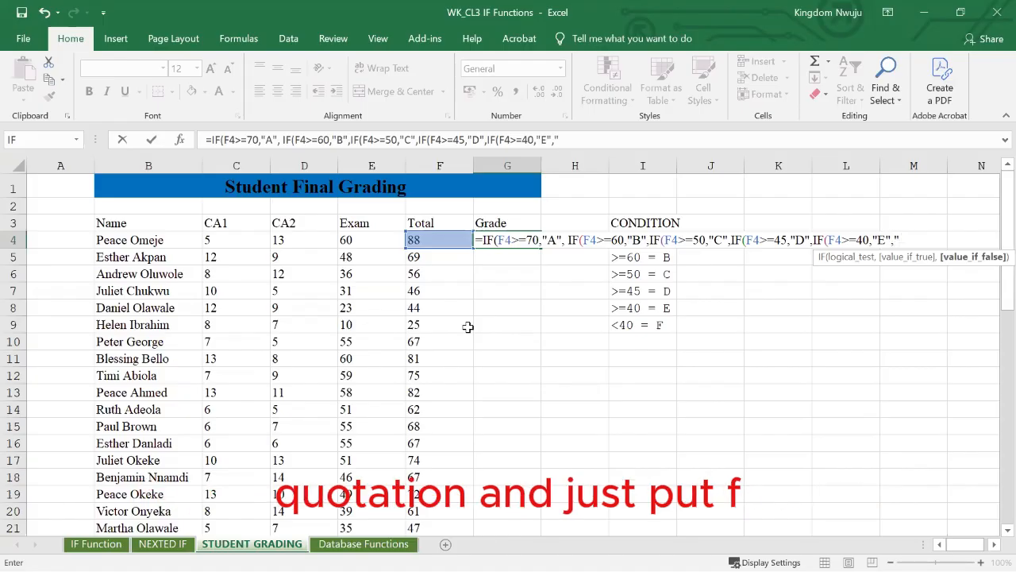
pyautogui.write('F')
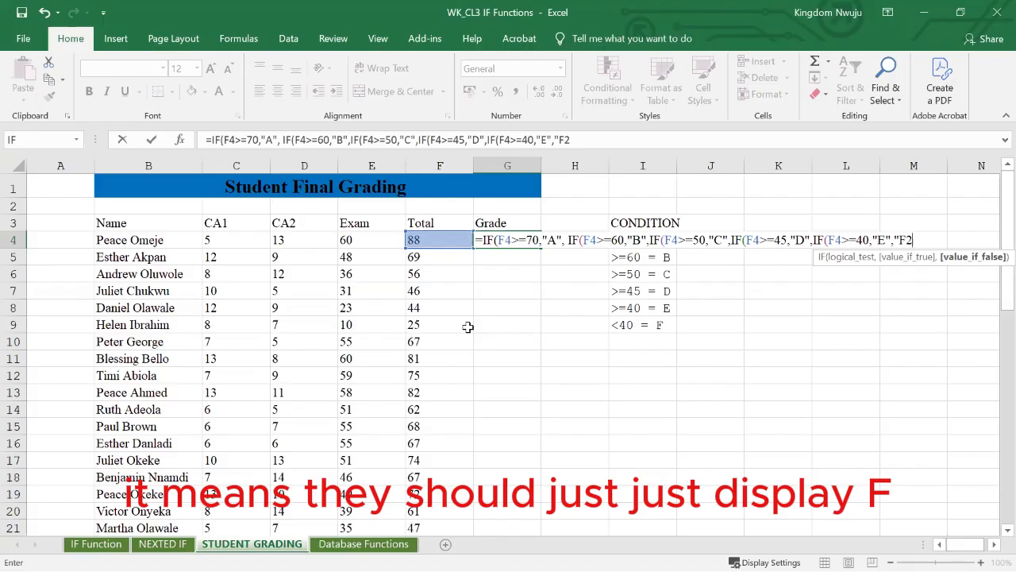
pyautogui.write('"')
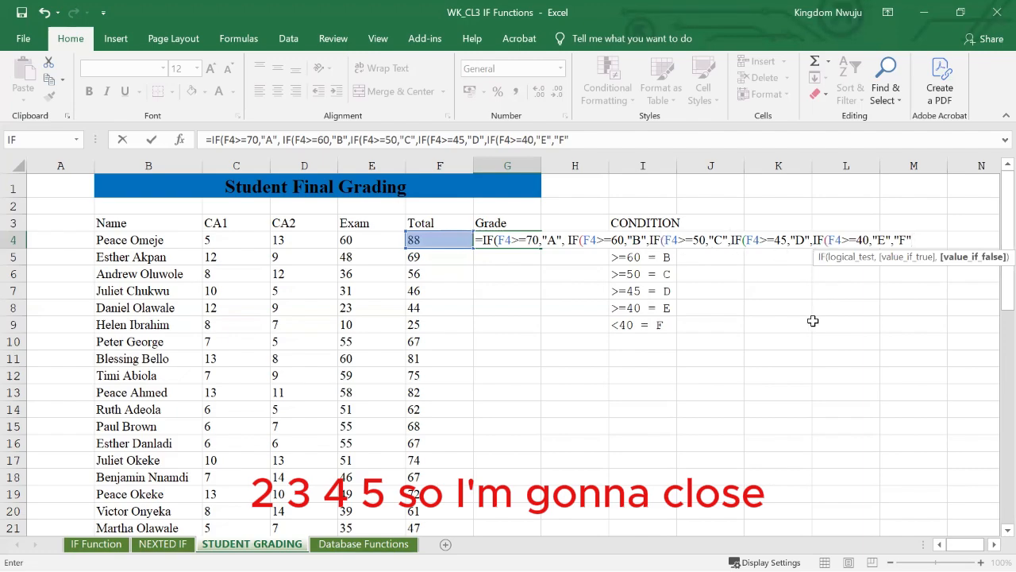
pyautogui.write(')')
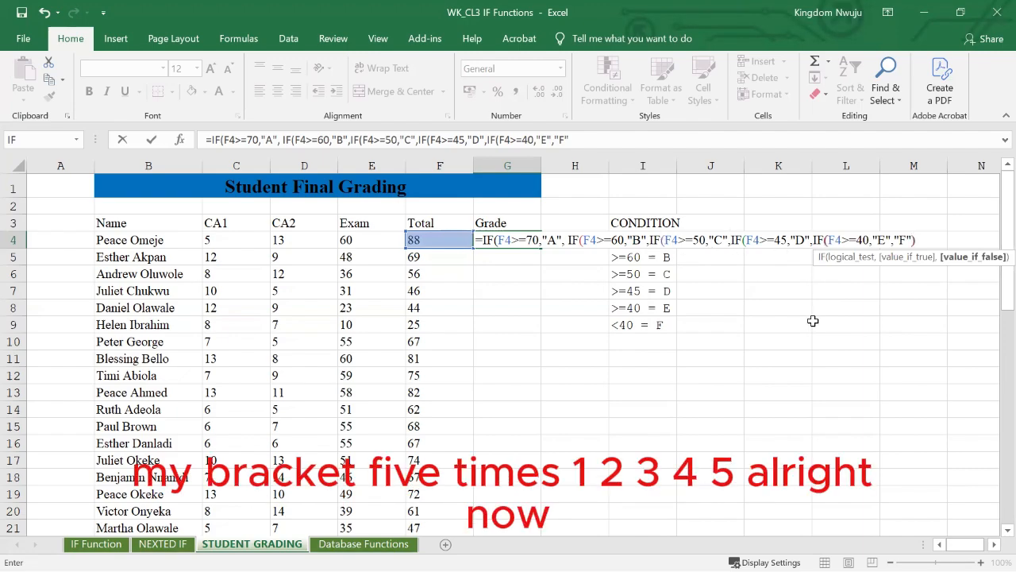
pyautogui.write(')')
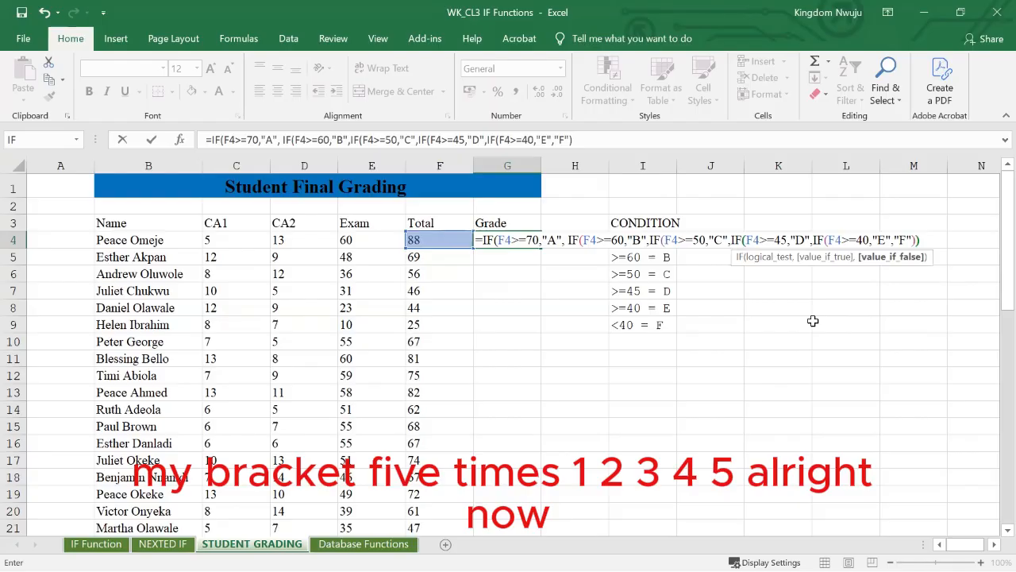
pyautogui.write(')))')
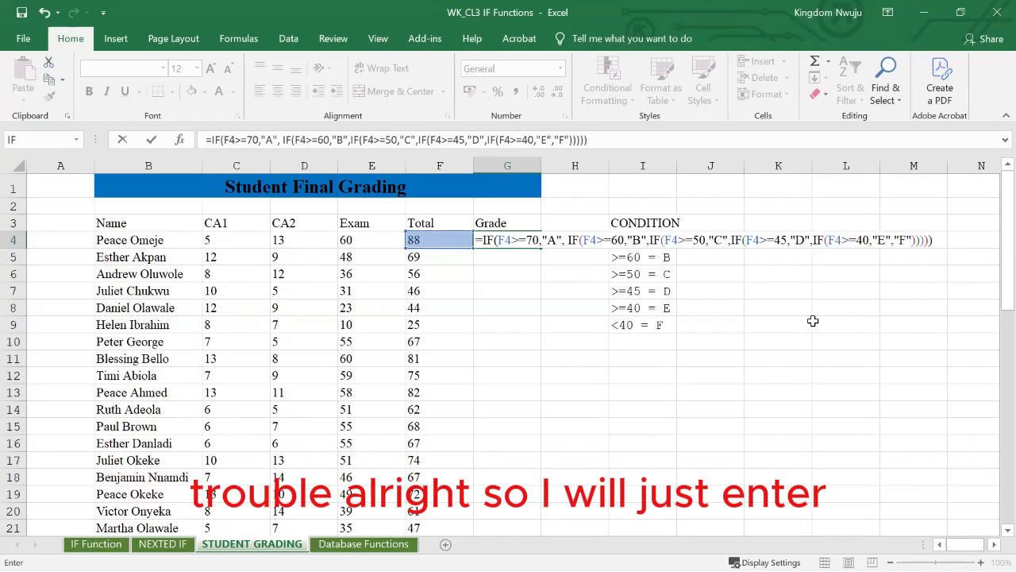
pyautogui.press('Return')
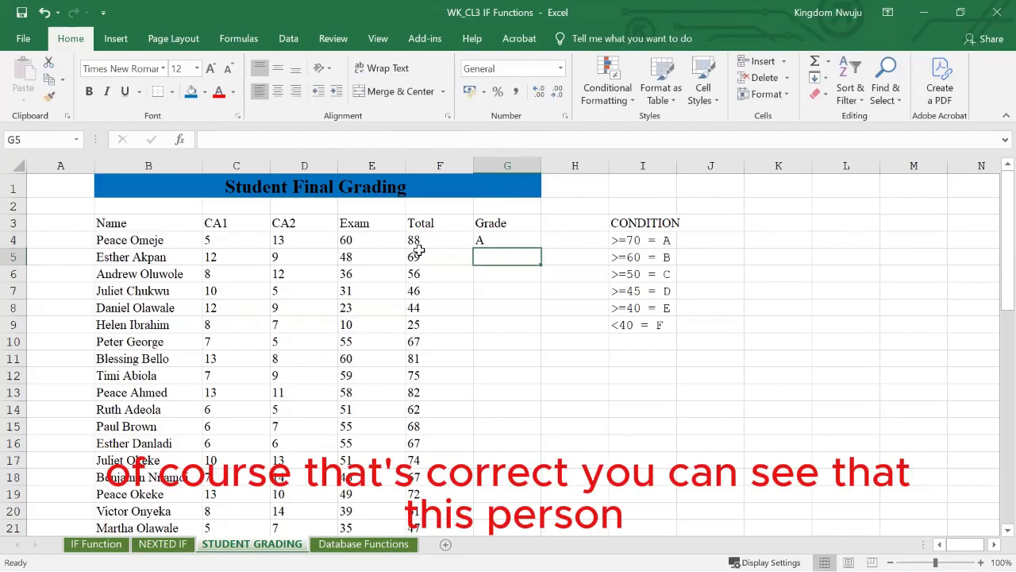
# Fill the grade formula from G4 down the Grade column to the last student in row 53.
pyautogui.click(501, 241)
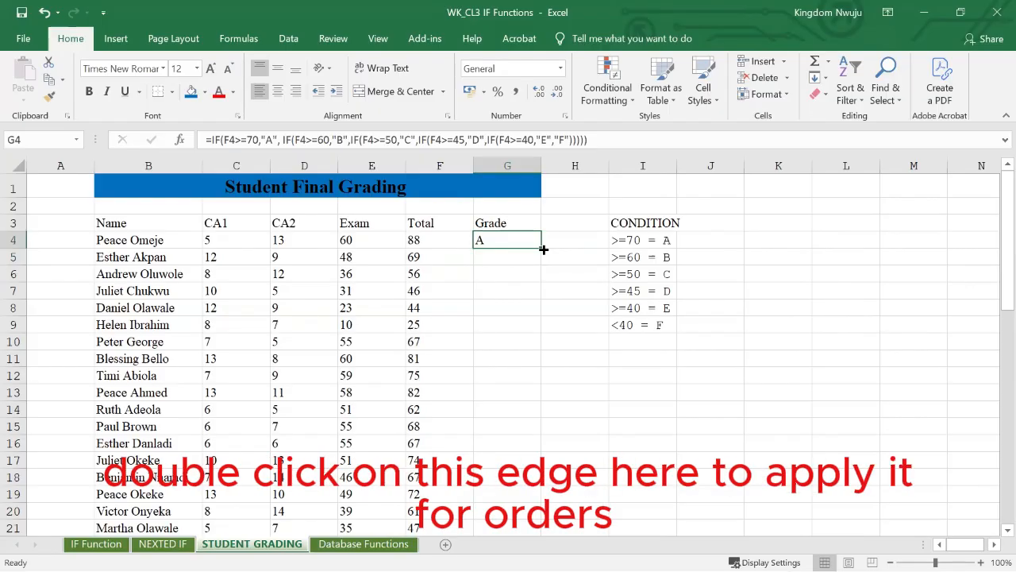
pyautogui.doubleClick(539, 247)
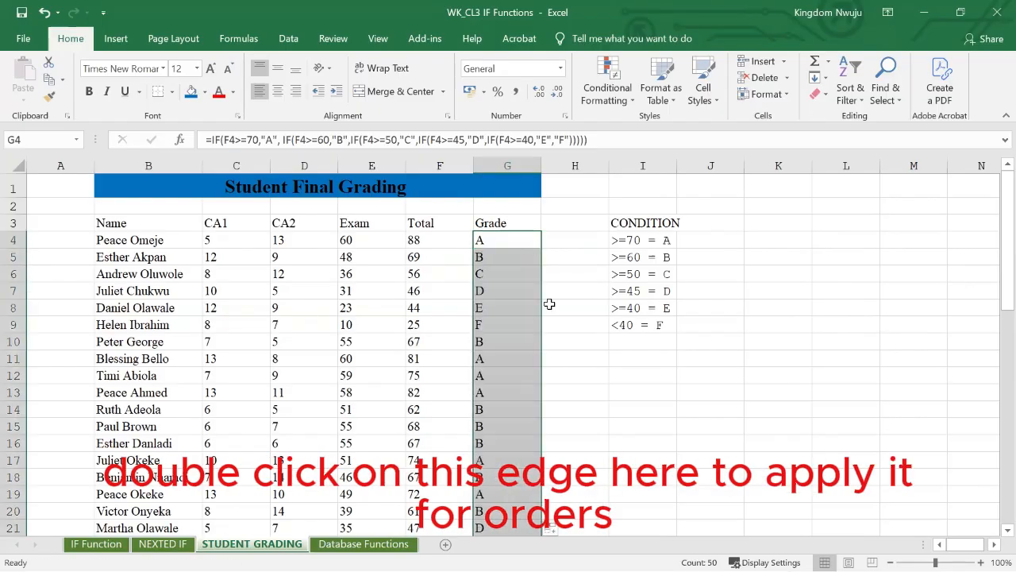
pyautogui.scroll(-1, 562, 358)
pyautogui.scroll(-6, 563, 359)
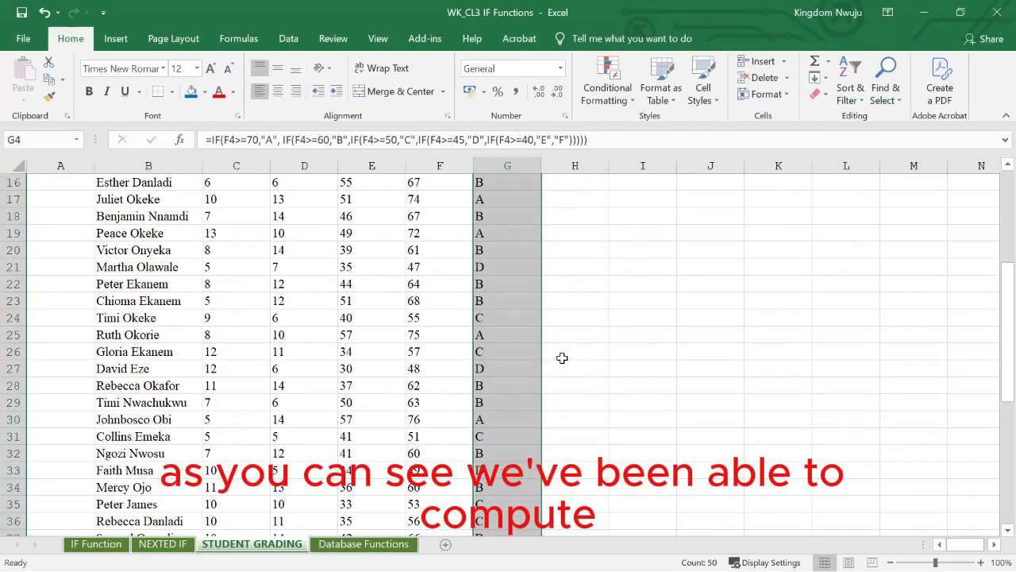
pyautogui.scroll(-4, 562, 358)
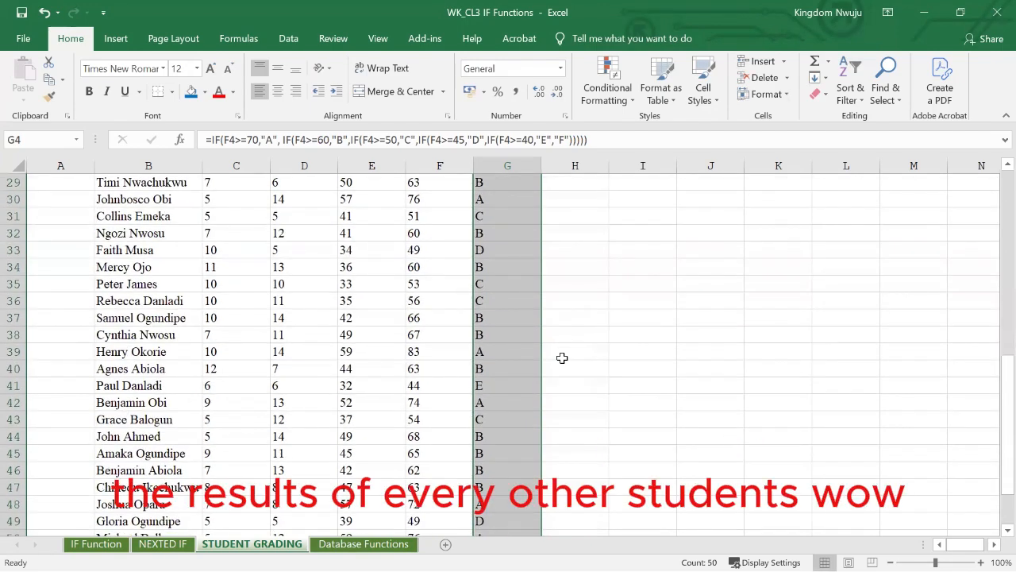
pyautogui.scroll(-1, 562, 358)
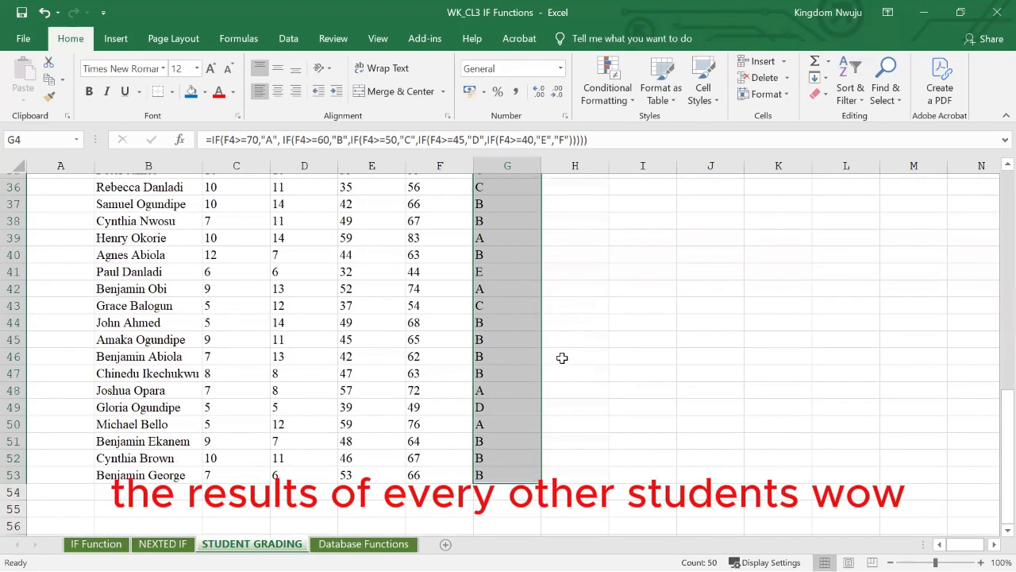
# Review the filled Grade column against the students' totals and the grading conditions.
pyautogui.scroll(2, 562, 358)
pyautogui.scroll(5, 562, 359)
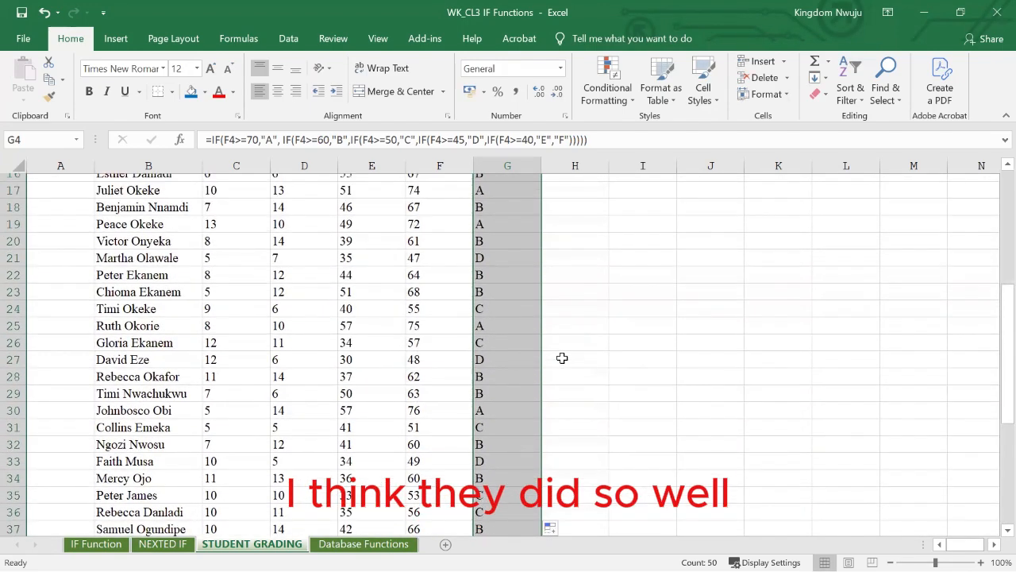
pyautogui.scroll(5, 562, 358)
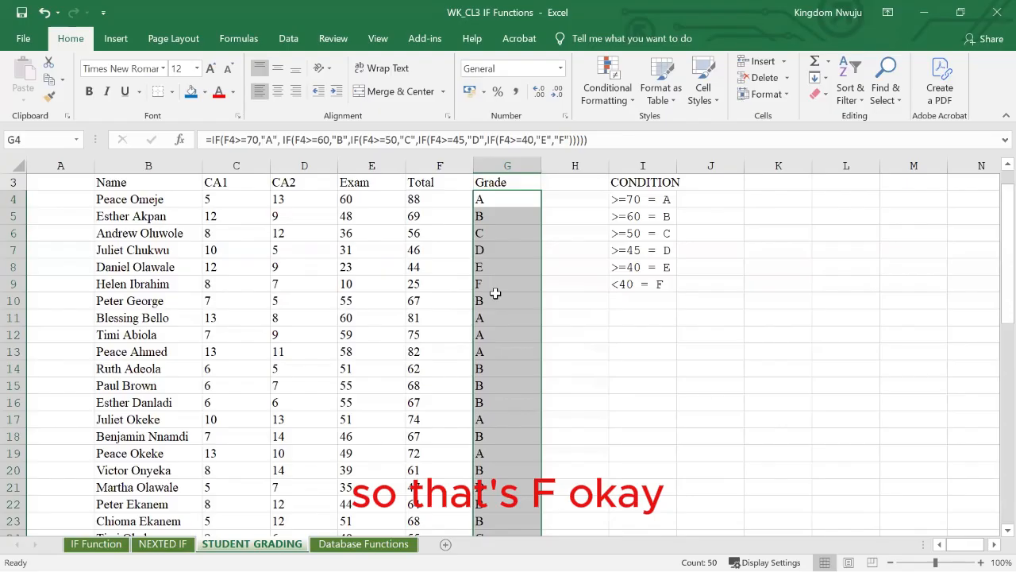
pyautogui.scroll(1, 495, 293)
pyautogui.scroll(-5, 495, 293)
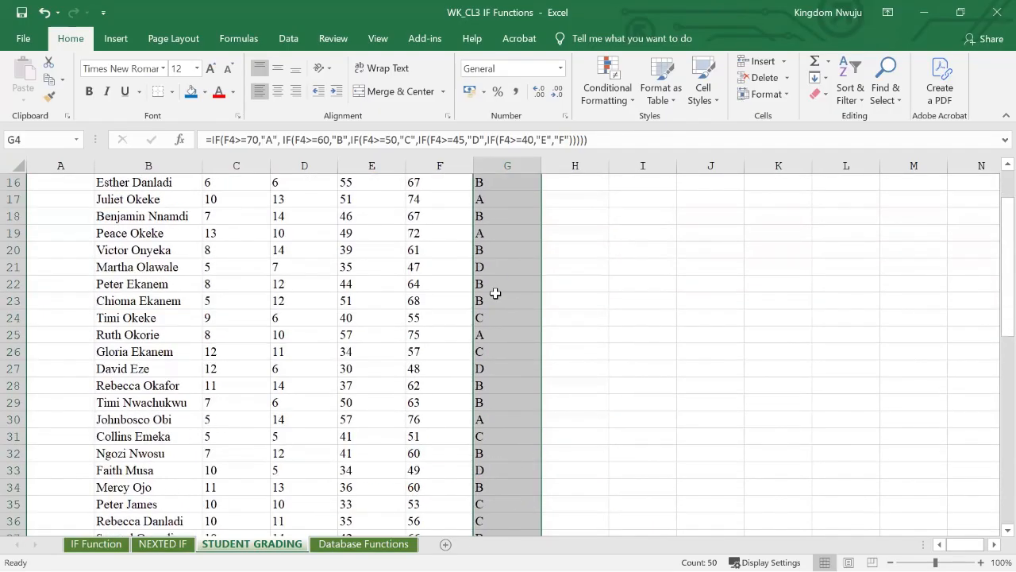
pyautogui.scroll(-7, 495, 293)
pyautogui.scroll(7, 495, 293)
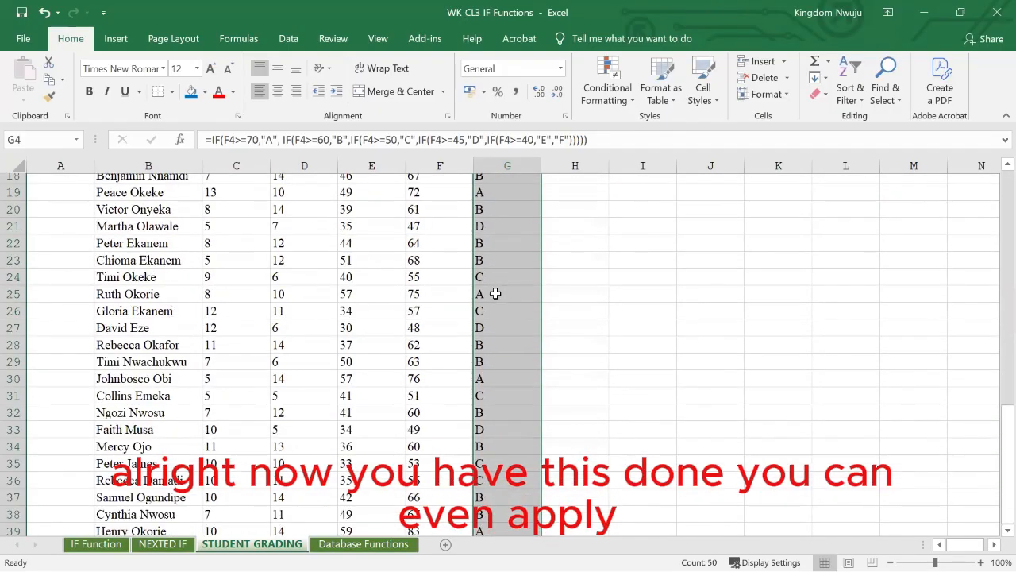
pyautogui.scroll(6, 495, 293)
pyautogui.click(414, 289)
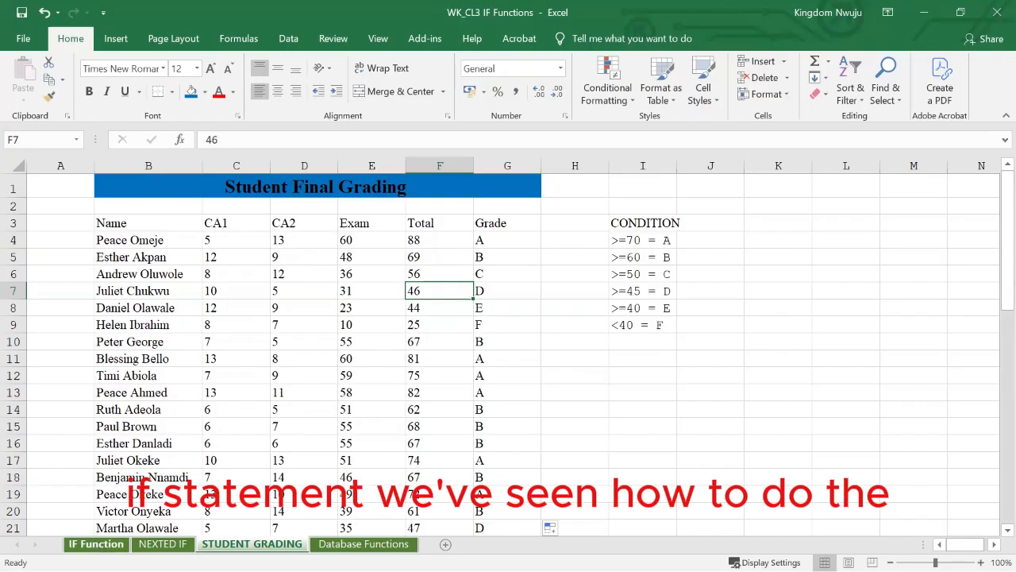
# Revisit the finished formulas on the IF Function and NEXTED IF sheets, and return to the STUDENT GRADING sheet.
pyautogui.click(96, 544)
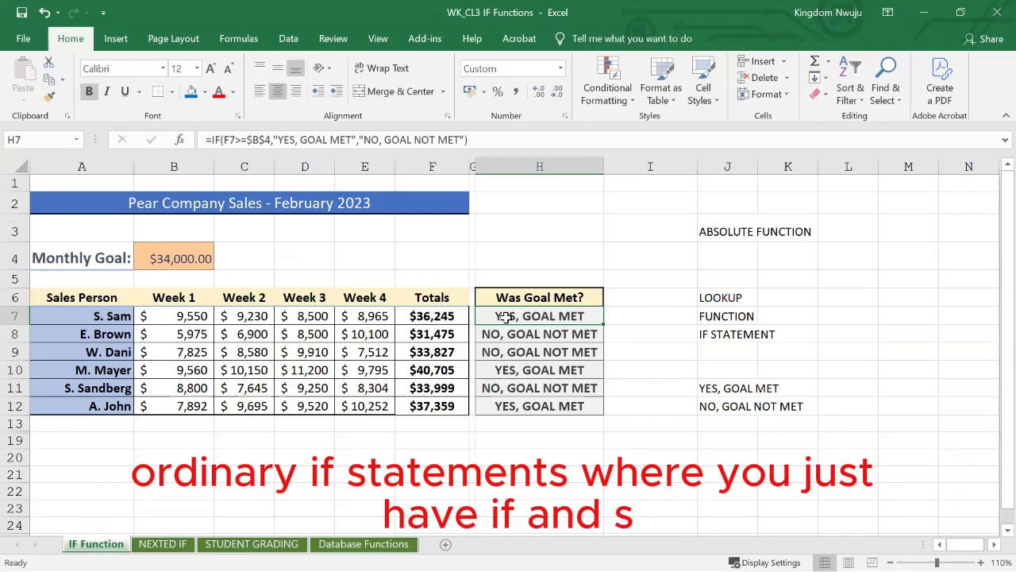
pyautogui.click(163, 543)
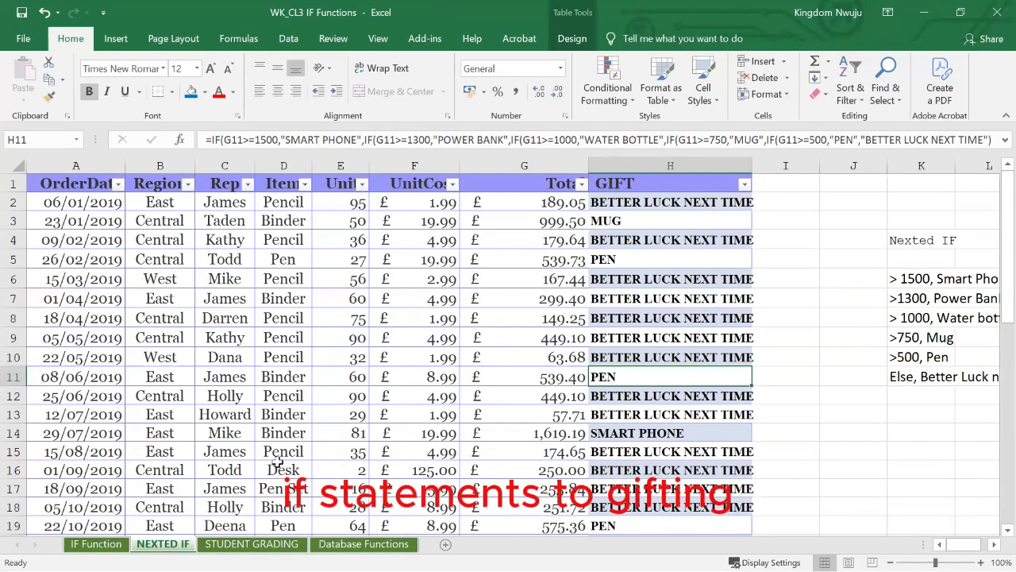
pyautogui.click(252, 544)
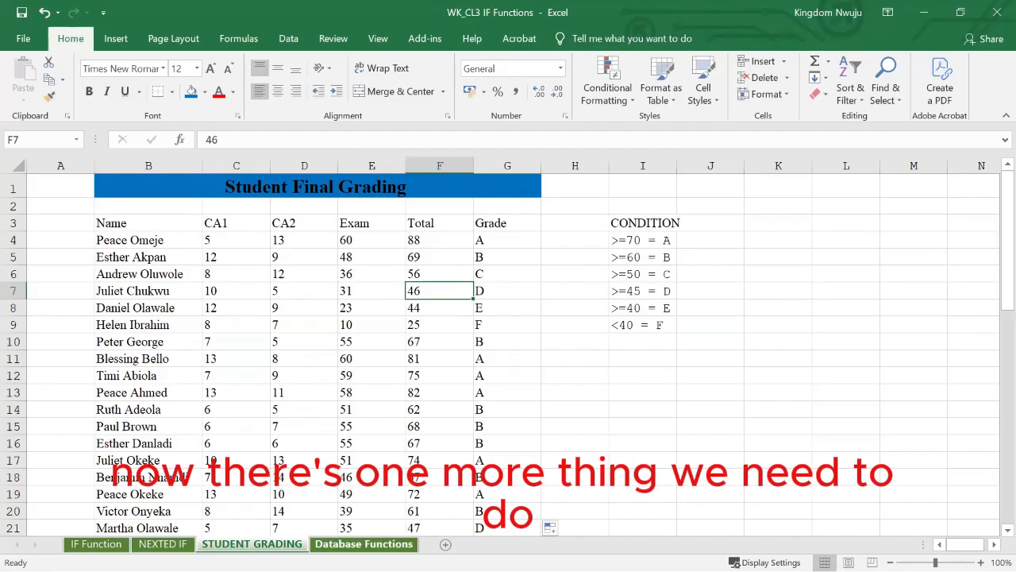
# On the Database Functions sheet, enter the labels SUMIF in K2 and AVERAGEIF in K3.
pyautogui.click(363, 544)
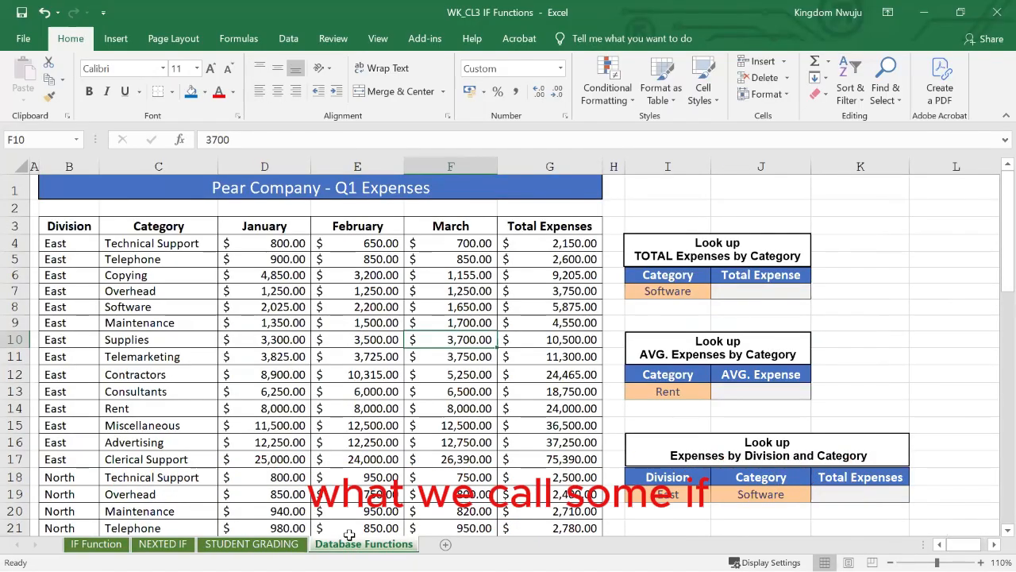
pyautogui.click(846, 208)
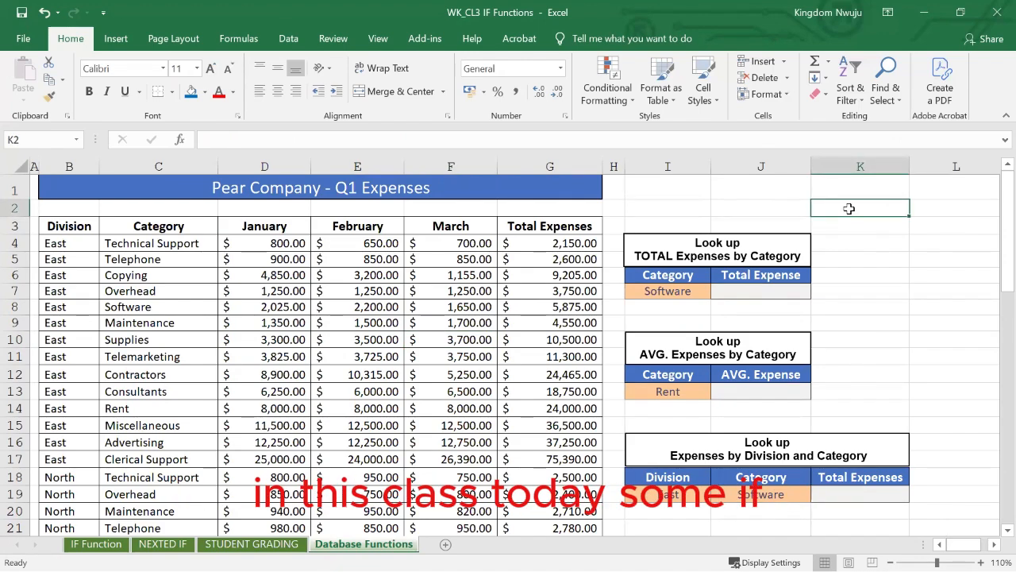
pyautogui.write('SUMIF')
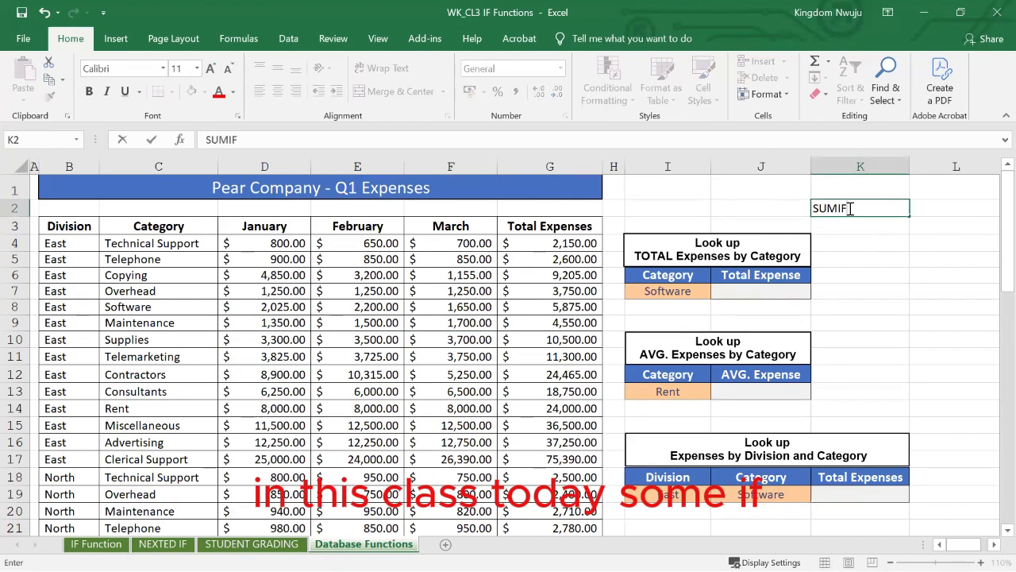
pyautogui.press('Return')
pyautogui.write('AVER')
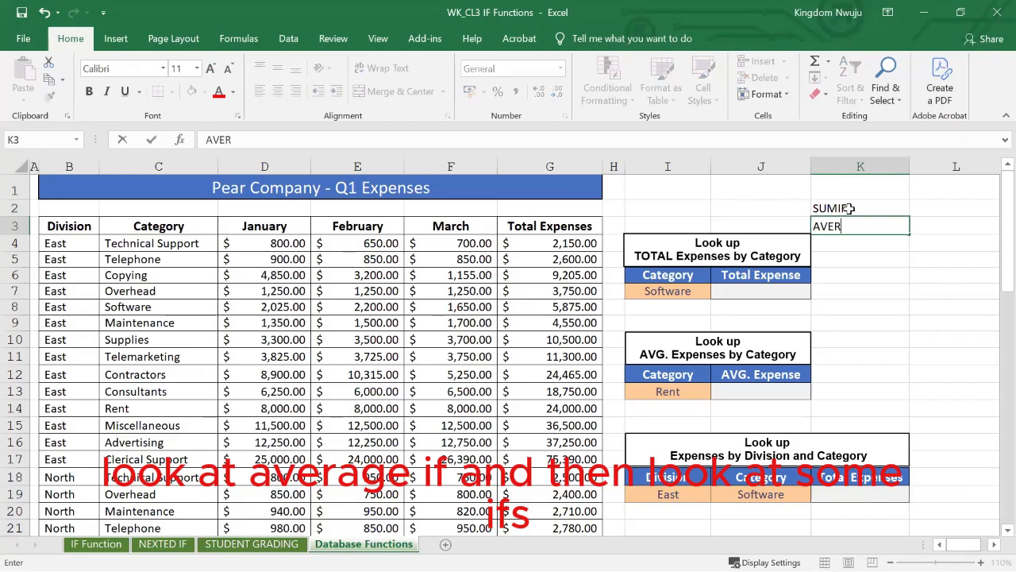
pyautogui.write('AGEIF')
pyautogui.press('Return')
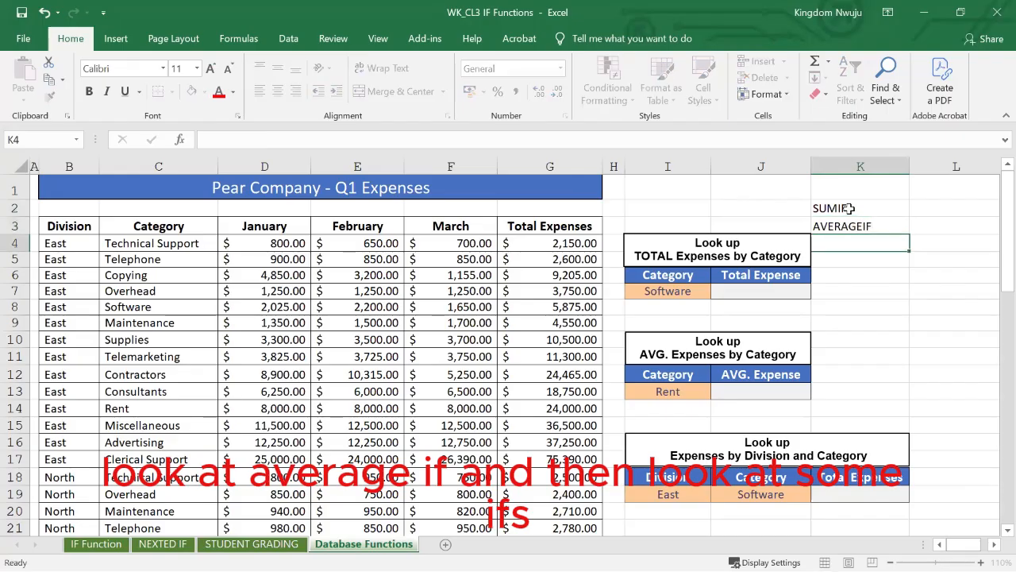
# Enter the label SUMIFS in K4, below AVERAGEIF.
pyautogui.write('SUNIF')
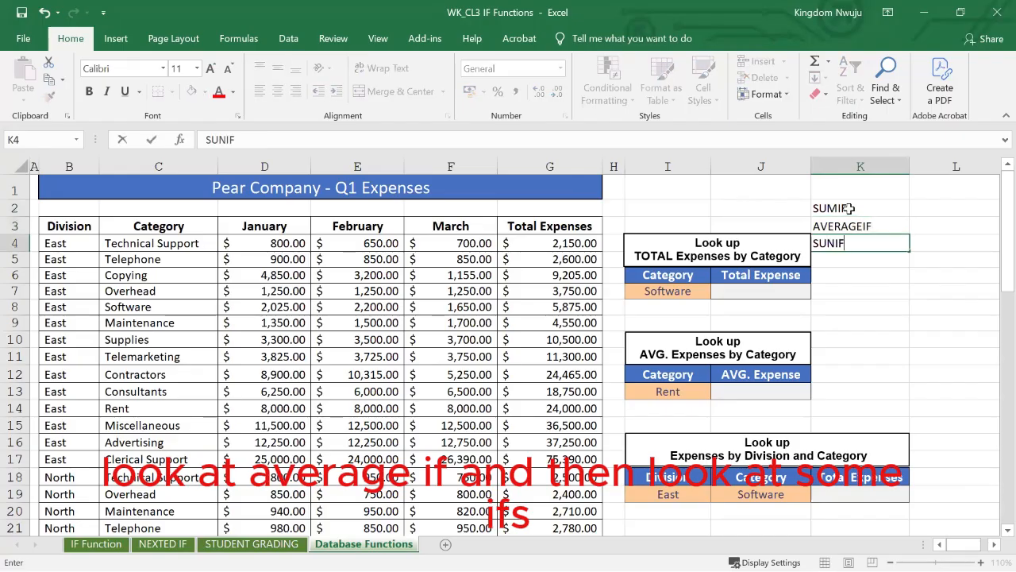
pyautogui.press('BackSpace')
pyautogui.press('BackSpace')
pyautogui.press('BackSpace')
pyautogui.write('MIF')
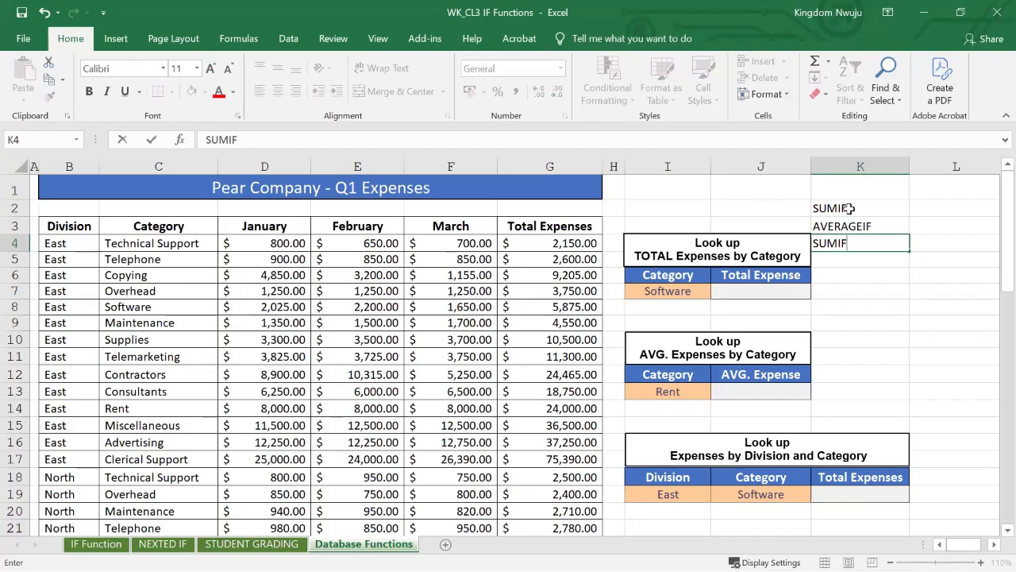
pyautogui.write('S')
pyautogui.press('Return')
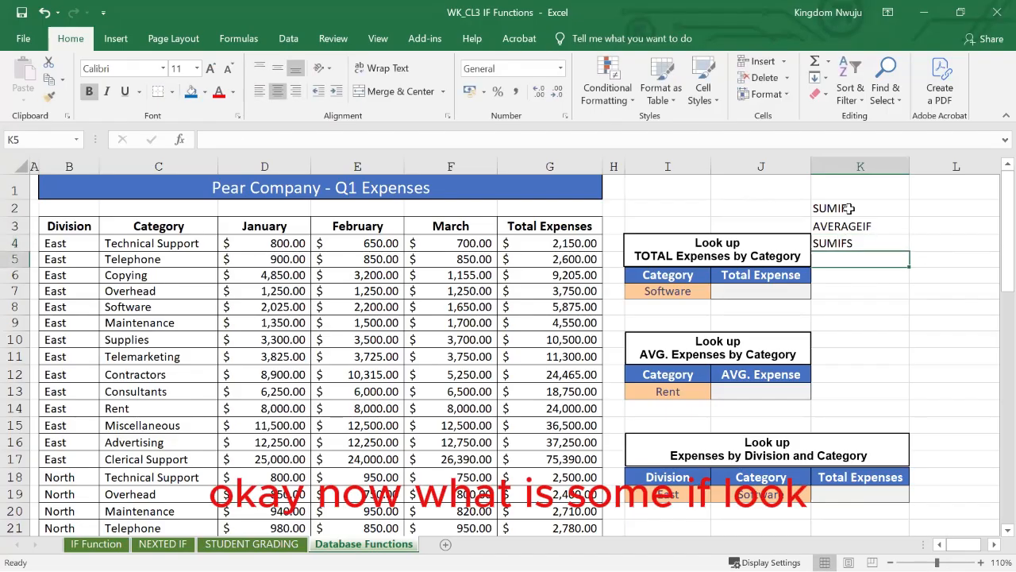
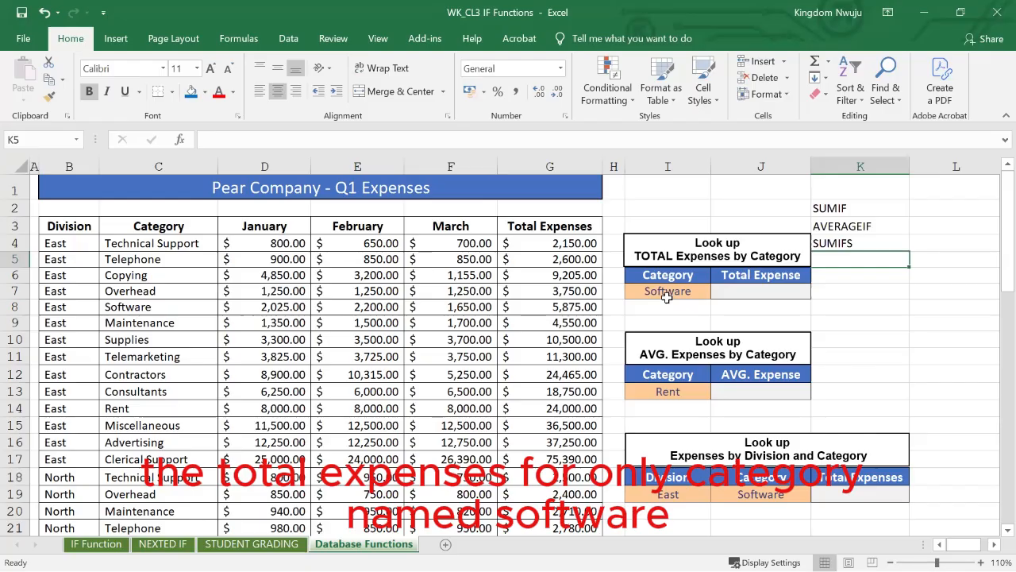
# Locate the Software entries in the Category column across the East, North, South and West divisions.
pyautogui.click(677, 290)
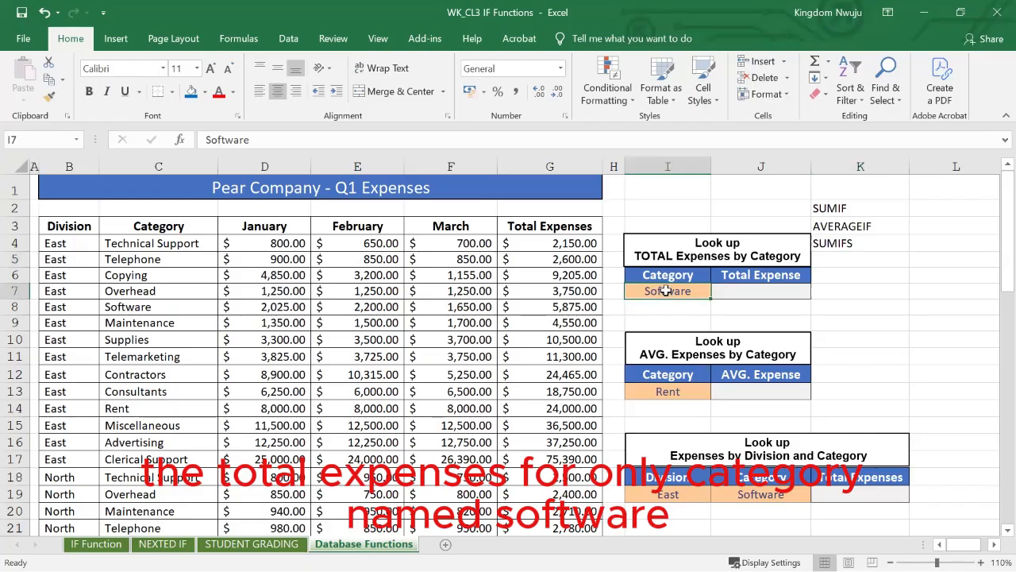
pyautogui.click(136, 335)
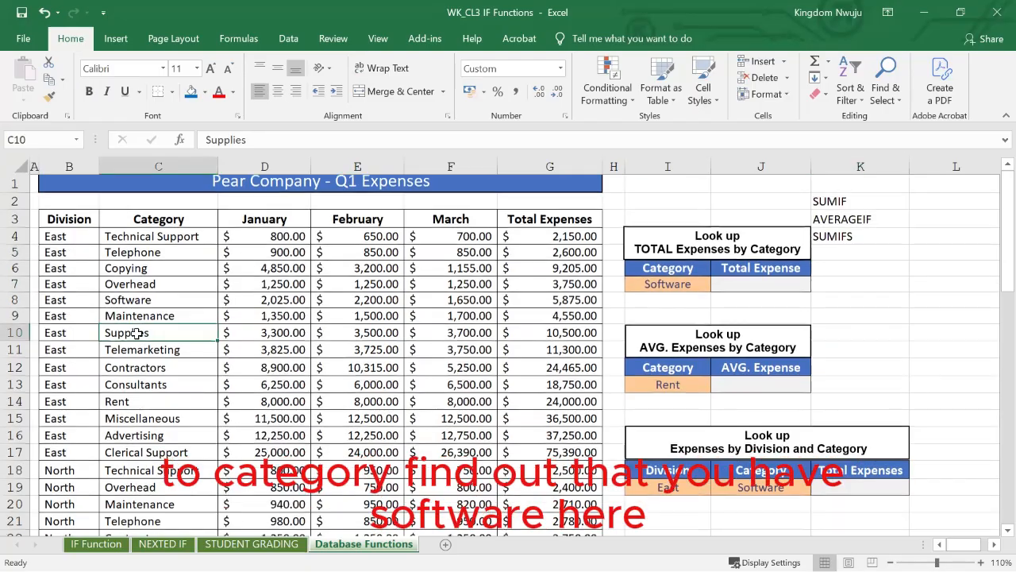
pyautogui.scroll(-1, 131, 310)
pyautogui.click(128, 283)
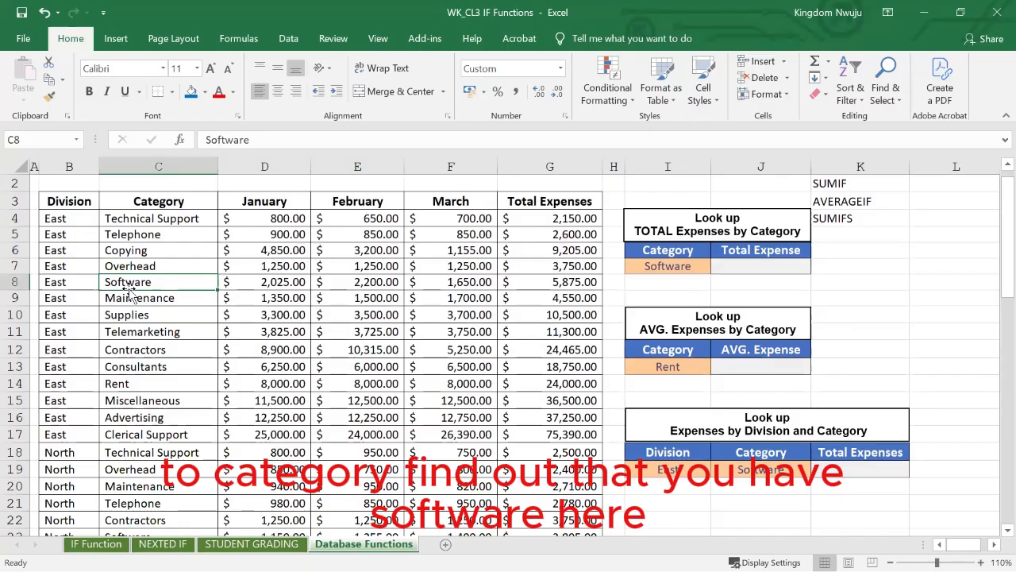
pyautogui.scroll(-1, 134, 292)
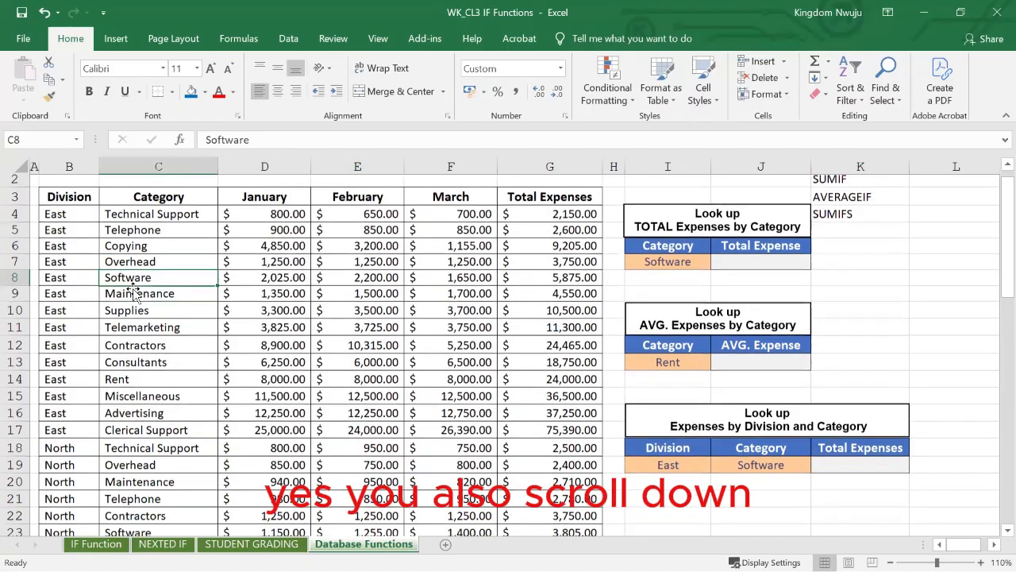
pyautogui.scroll(-3, 133, 292)
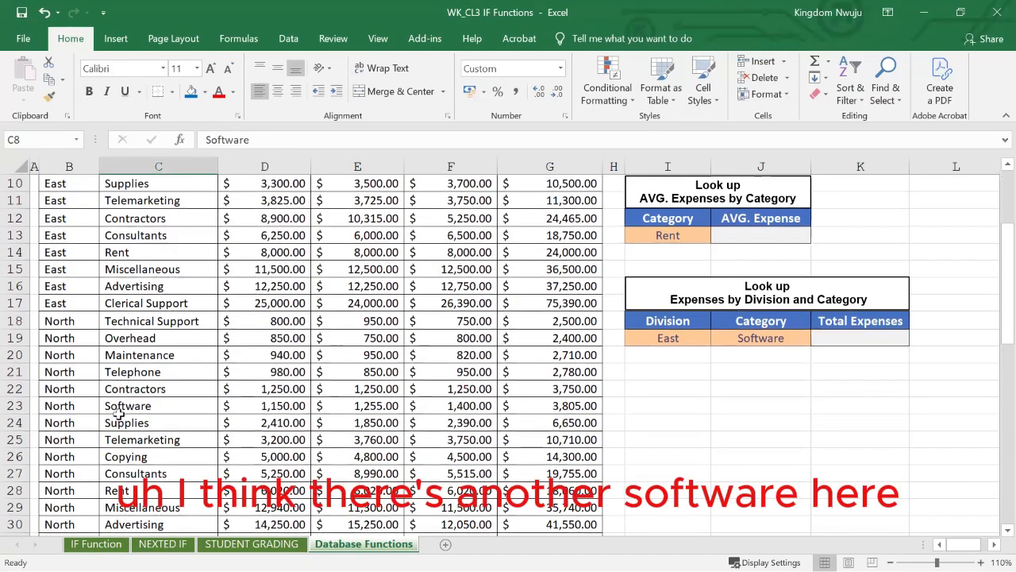
pyautogui.click(119, 407)
pyautogui.scroll(-3, 117, 411)
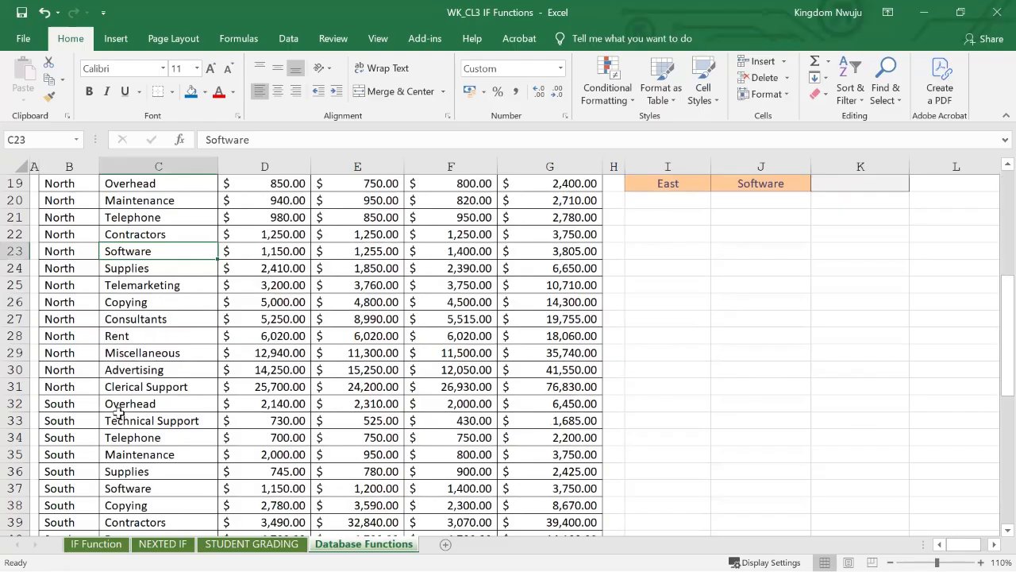
pyautogui.scroll(-1, 117, 418)
pyautogui.click(125, 421)
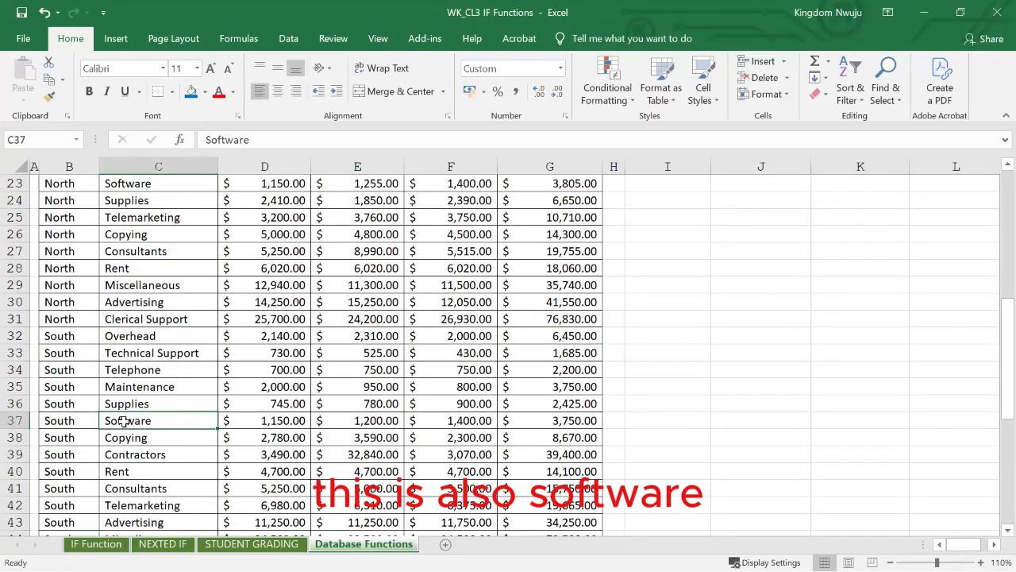
pyautogui.scroll(-6, 125, 420)
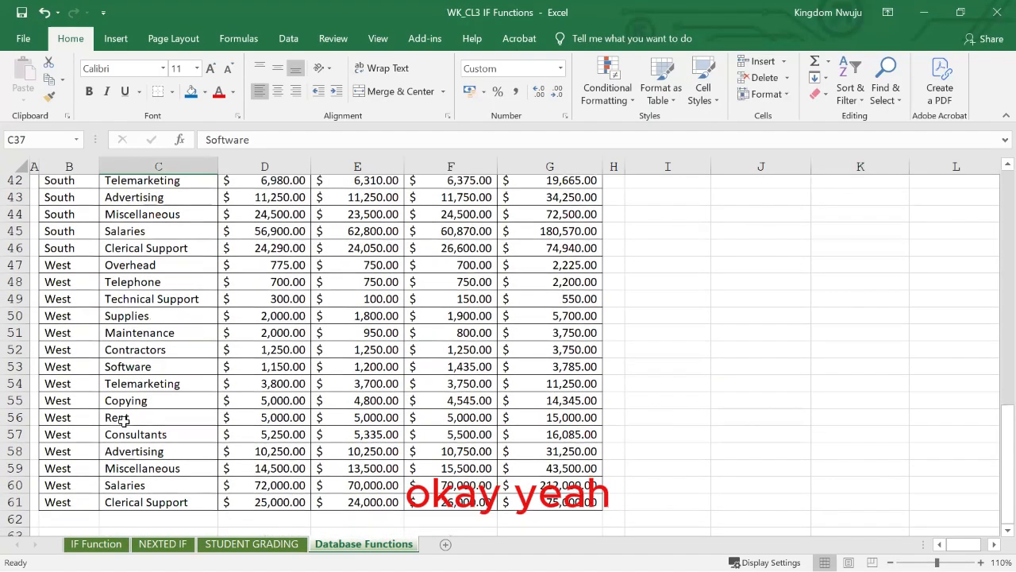
pyautogui.scroll(14, 123, 420)
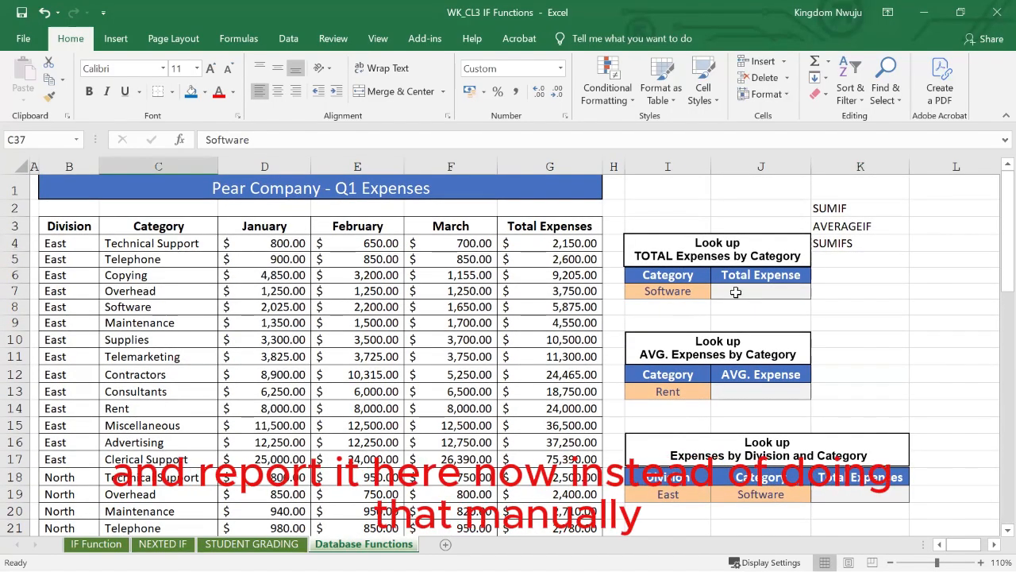
pyautogui.click(361, 353)
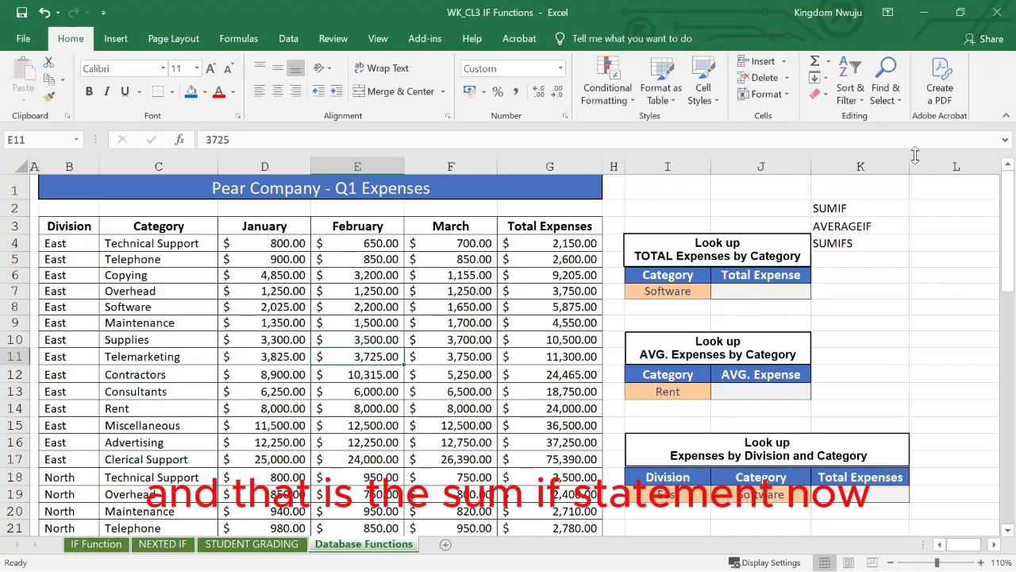
# Start a SUMIF function in J7, the Total Expense cell for Software, by searching for SUMIF in Insert Function.
pyautogui.click(732, 294)
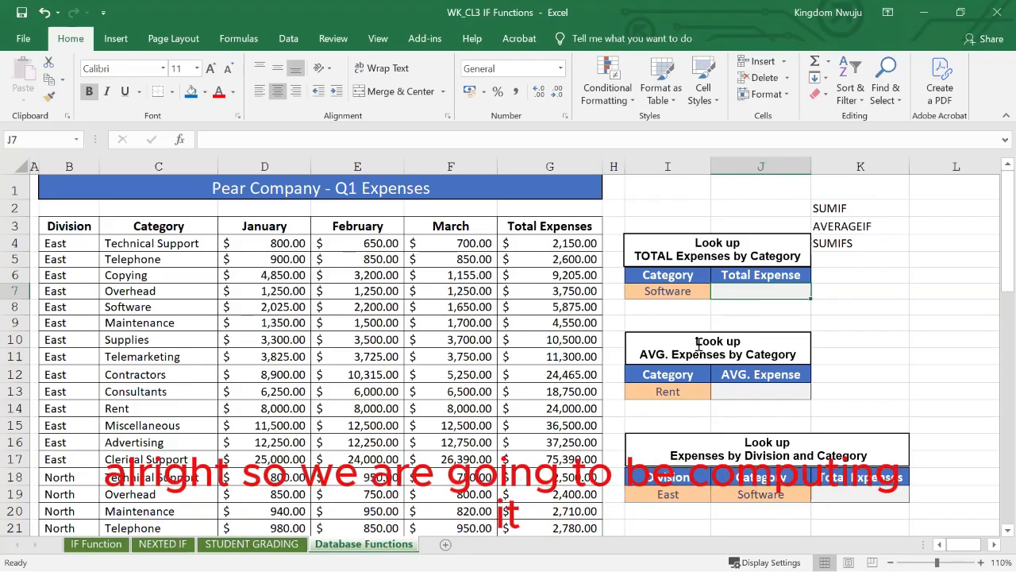
pyautogui.click(659, 337)
pyautogui.click(760, 310)
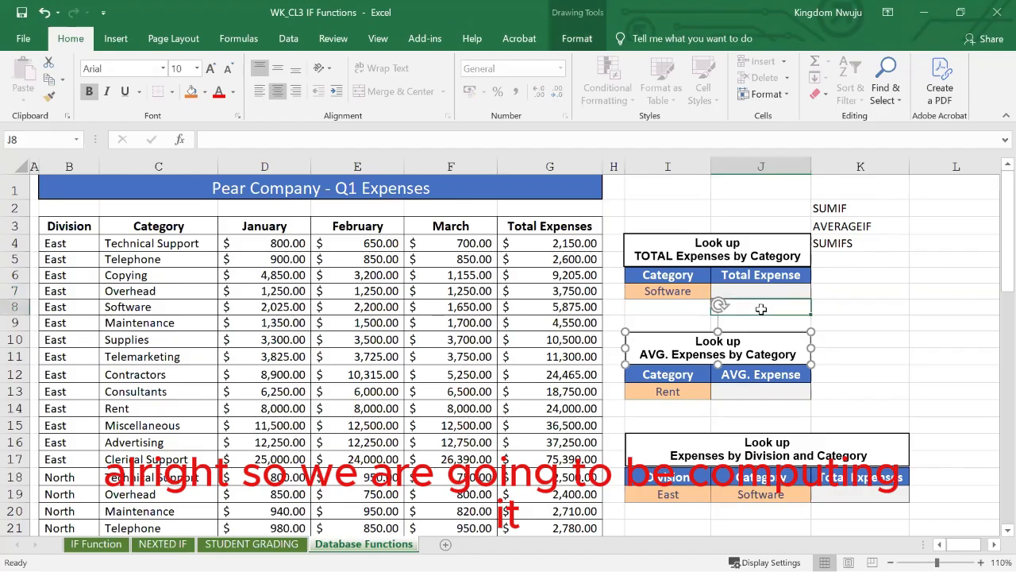
pyautogui.click(752, 289)
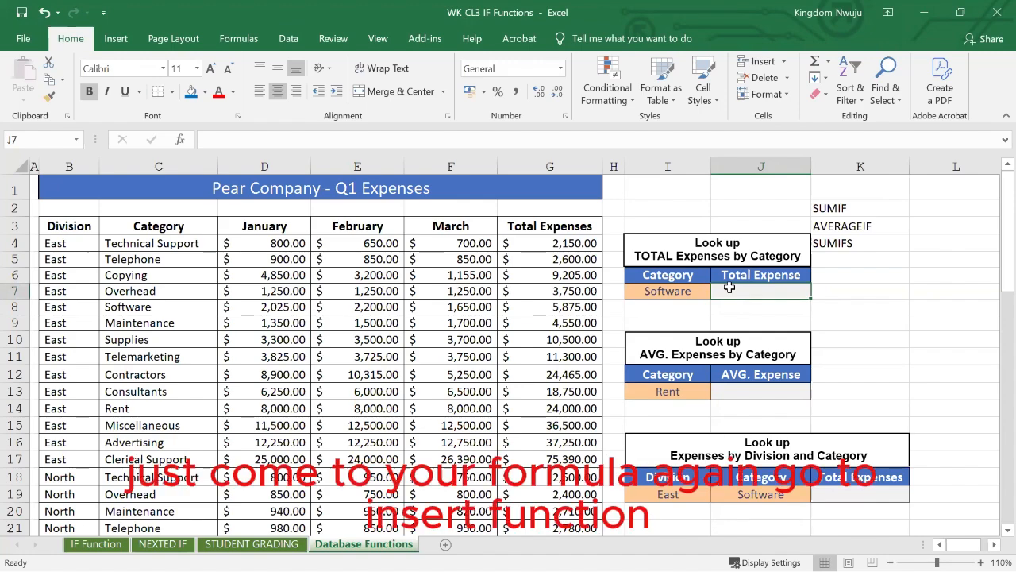
pyautogui.click(238, 38)
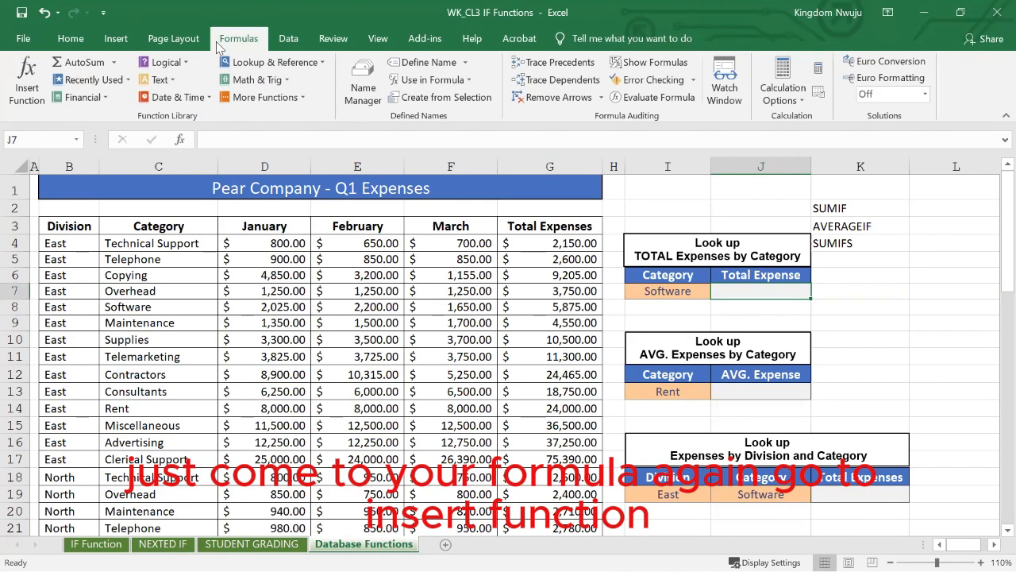
pyautogui.click(24, 85)
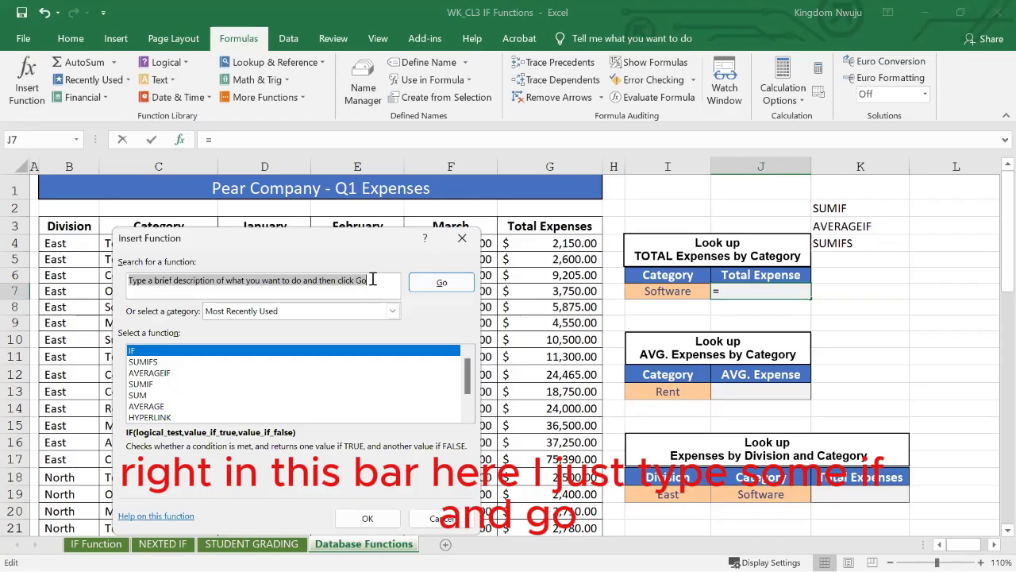
pyautogui.click(372, 279)
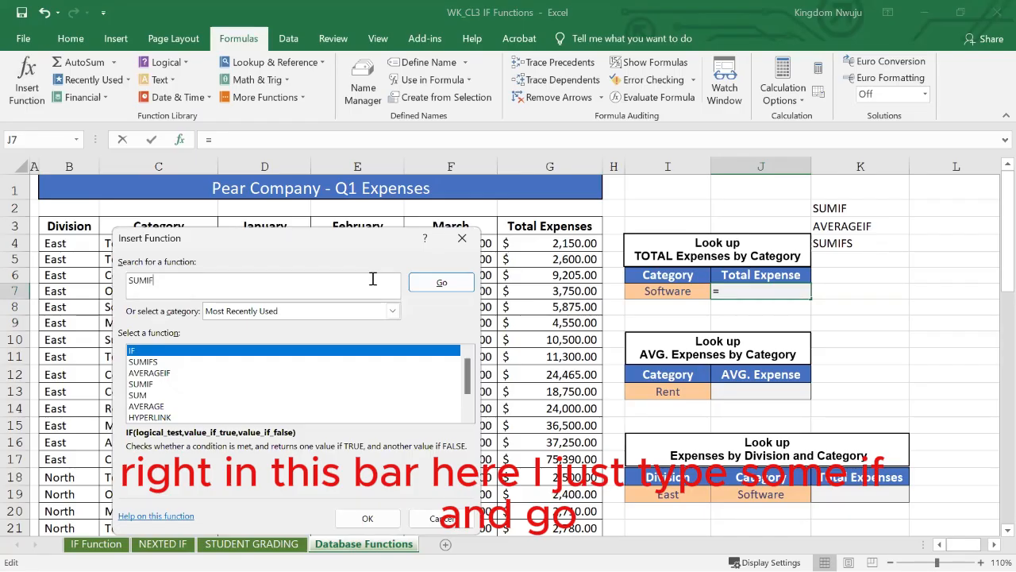
pyautogui.write('SUMIF')
pyautogui.click(451, 282)
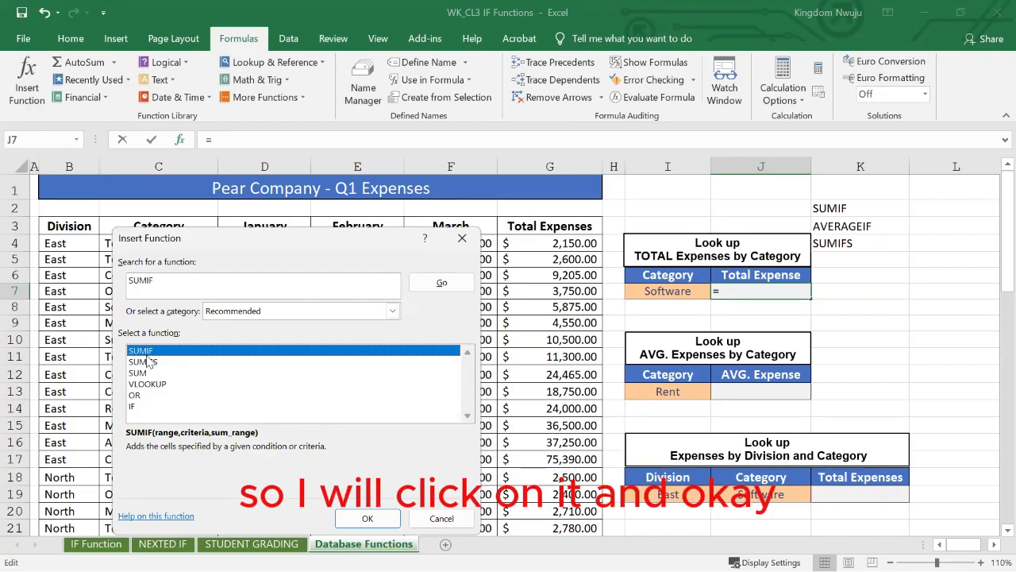
pyautogui.click(356, 519)
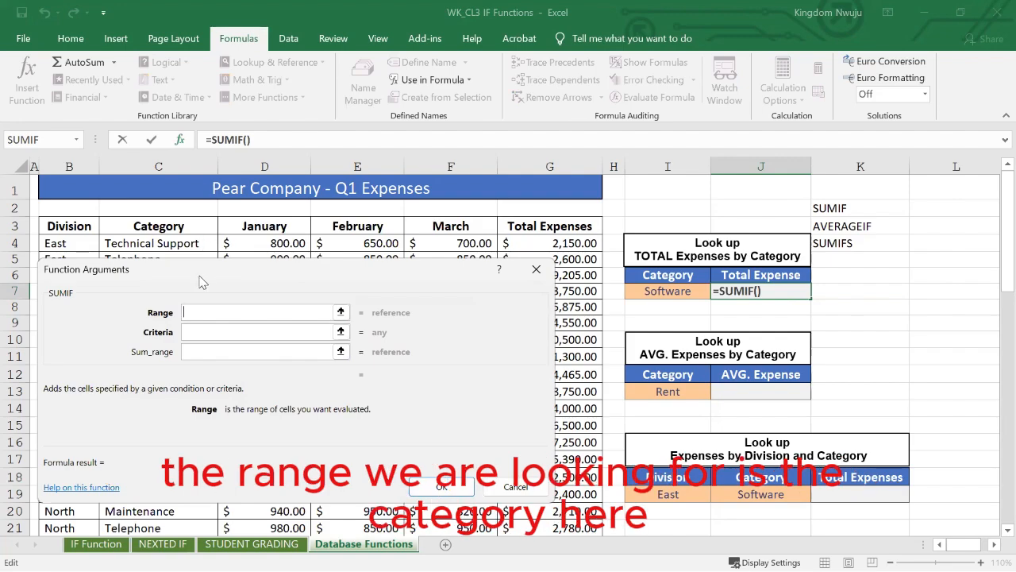
# Set the SUMIF range to the category cells C4:C61 and the criteria to the Software cell I7.
pyautogui.moveTo(201, 282); pyautogui.dragTo(362, 273)
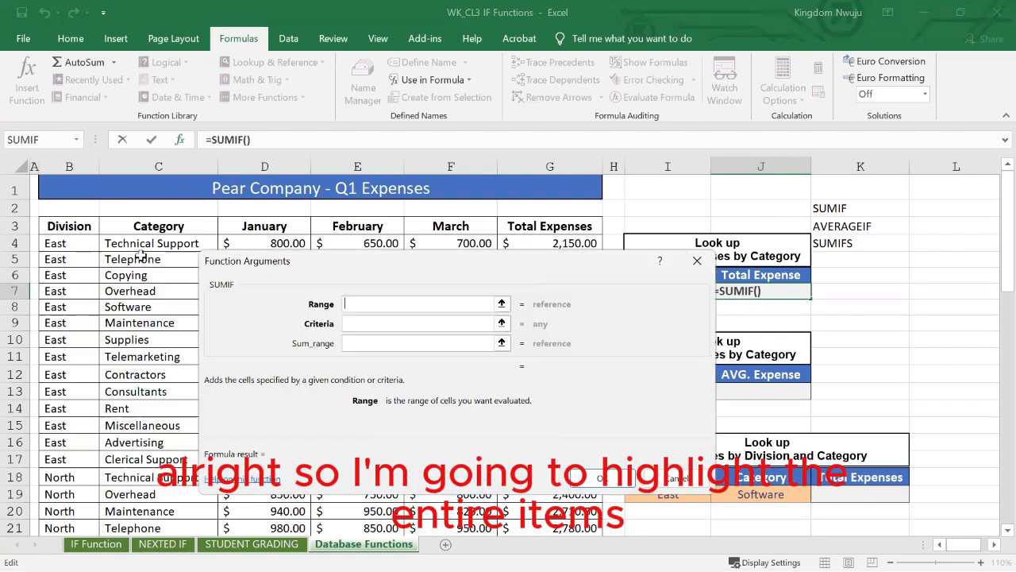
pyautogui.click(127, 248)
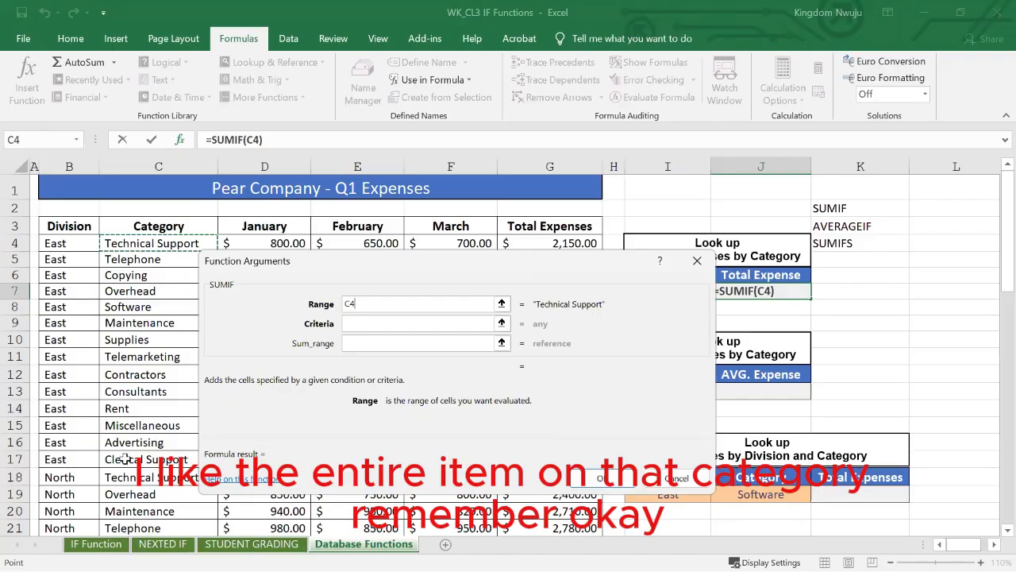
pyautogui.hotkey('ctrl', 'shift', 'Down')
pyautogui.click(352, 324)
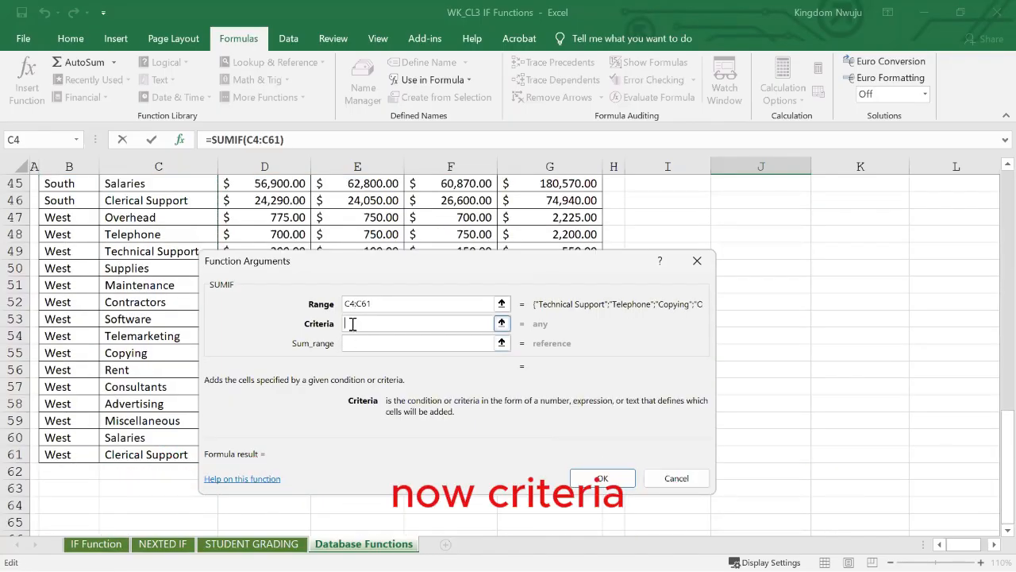
pyautogui.moveTo(406, 268); pyautogui.dragTo(302, 260)
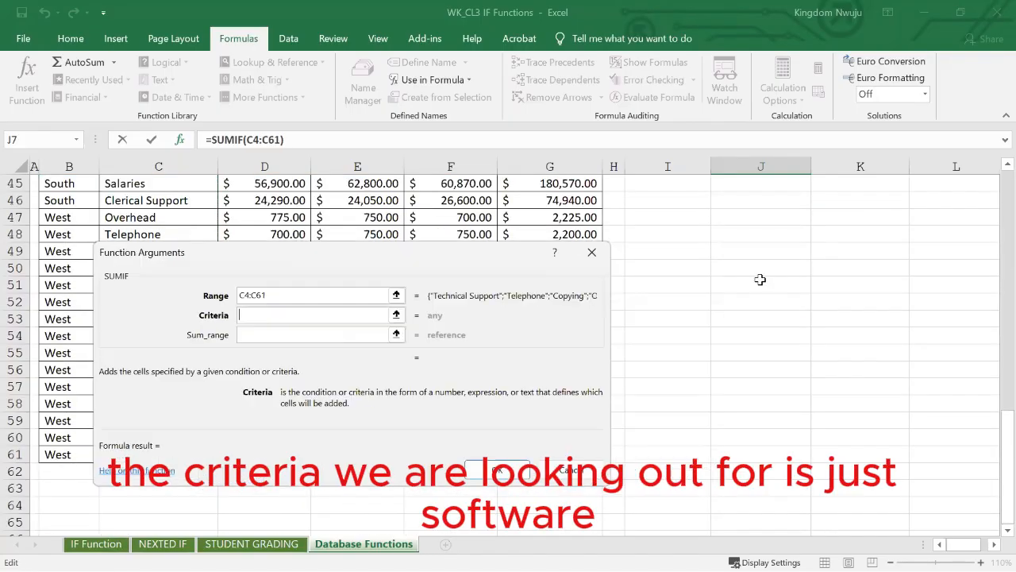
pyautogui.scroll(15, 760, 280)
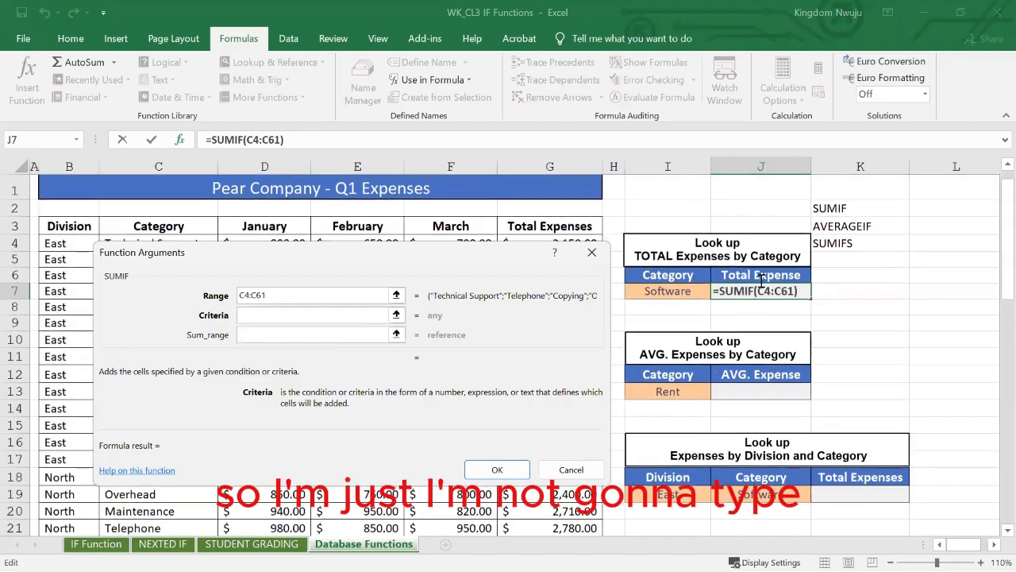
pyautogui.click(666, 292)
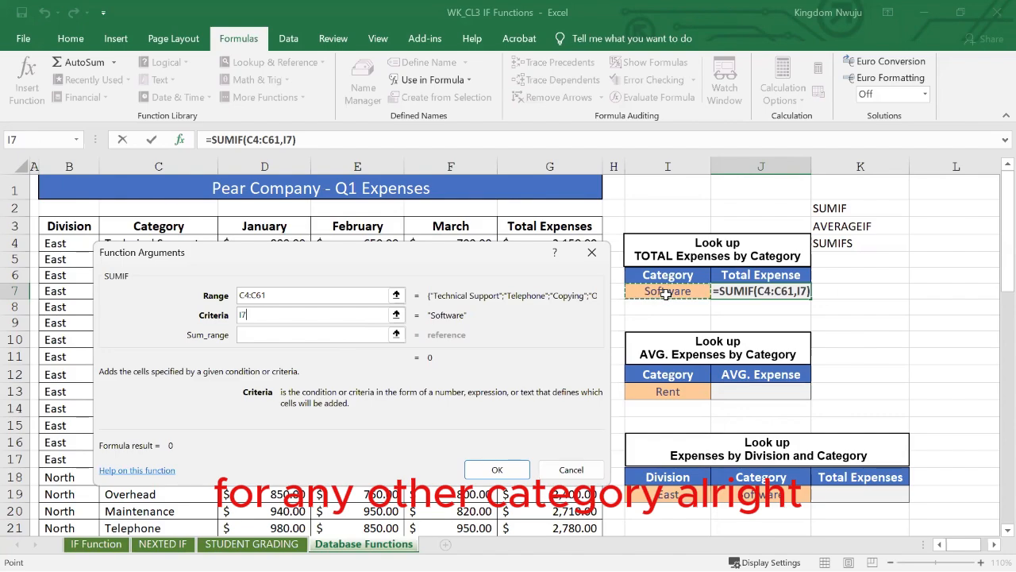
# Set the SUMIF sum range to the total expenses in G4:G61 and complete the formula in J7.
pyautogui.click(295, 334)
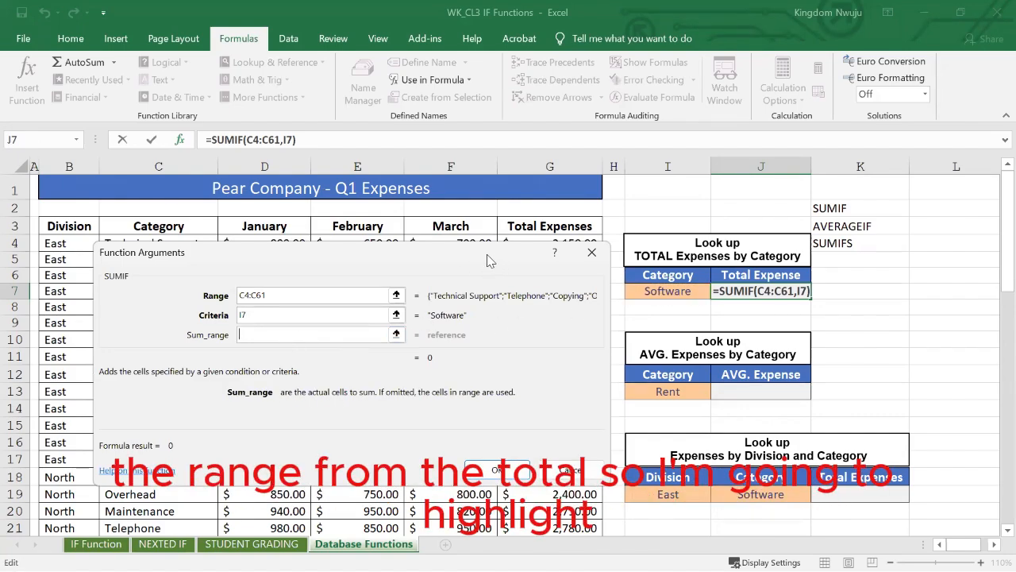
pyautogui.moveTo(488, 261); pyautogui.dragTo(362, 282)
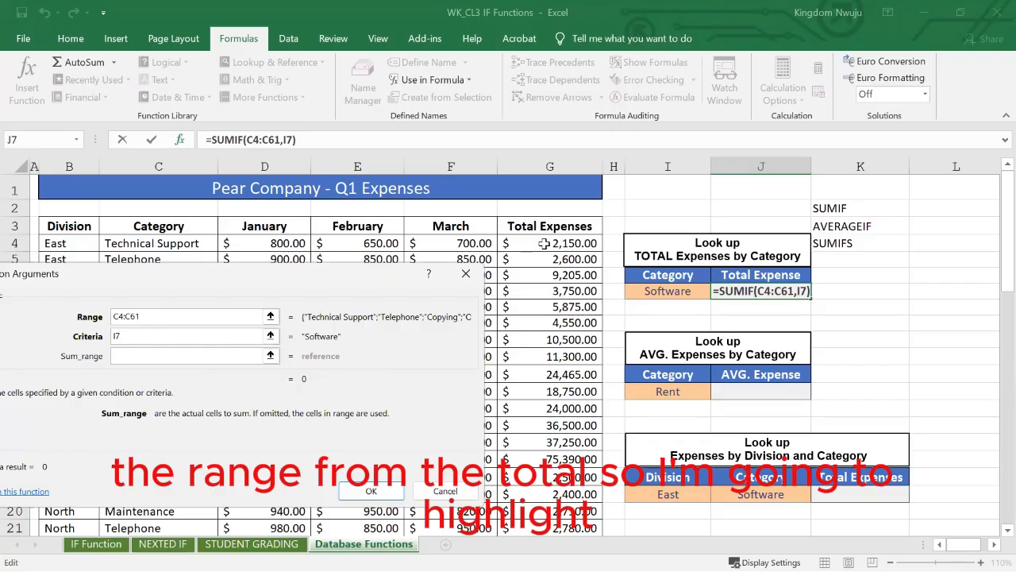
pyautogui.click(540, 243)
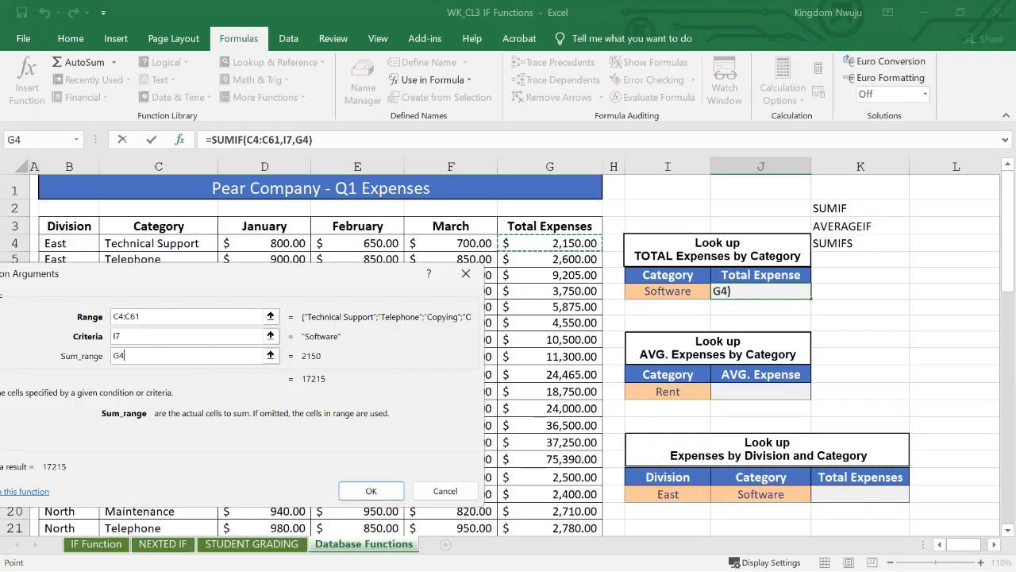
pyautogui.moveTo(540, 243); pyautogui.dragTo(536, 507)
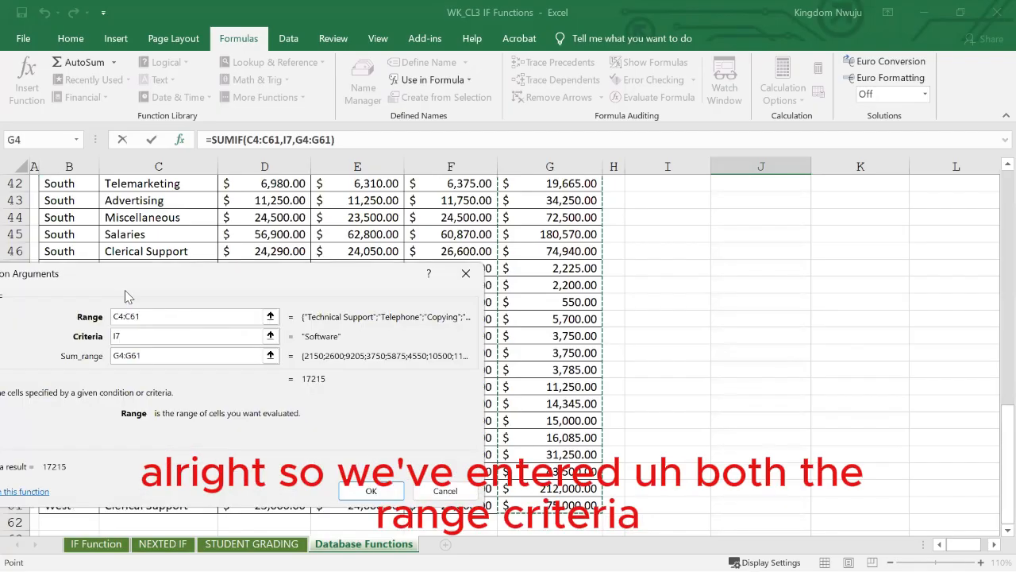
pyautogui.moveTo(125, 291); pyautogui.dragTo(212, 262)
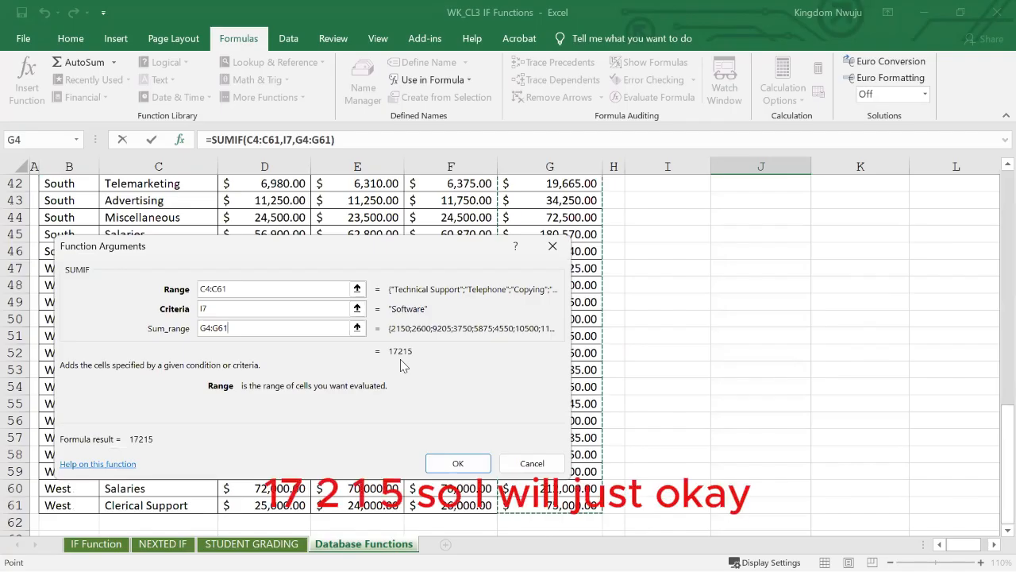
pyautogui.click(452, 464)
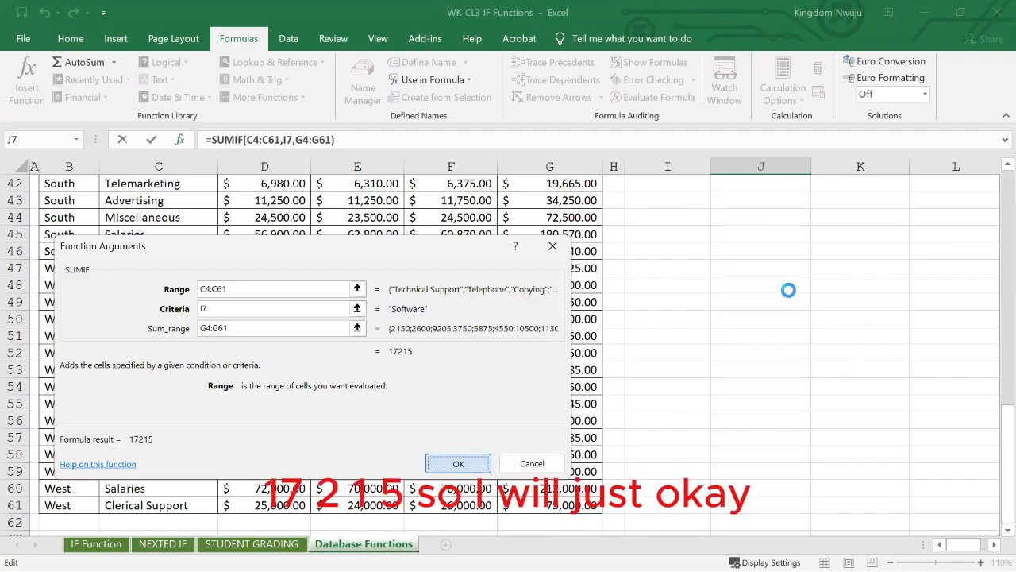
pyautogui.scroll(2, 789, 289)
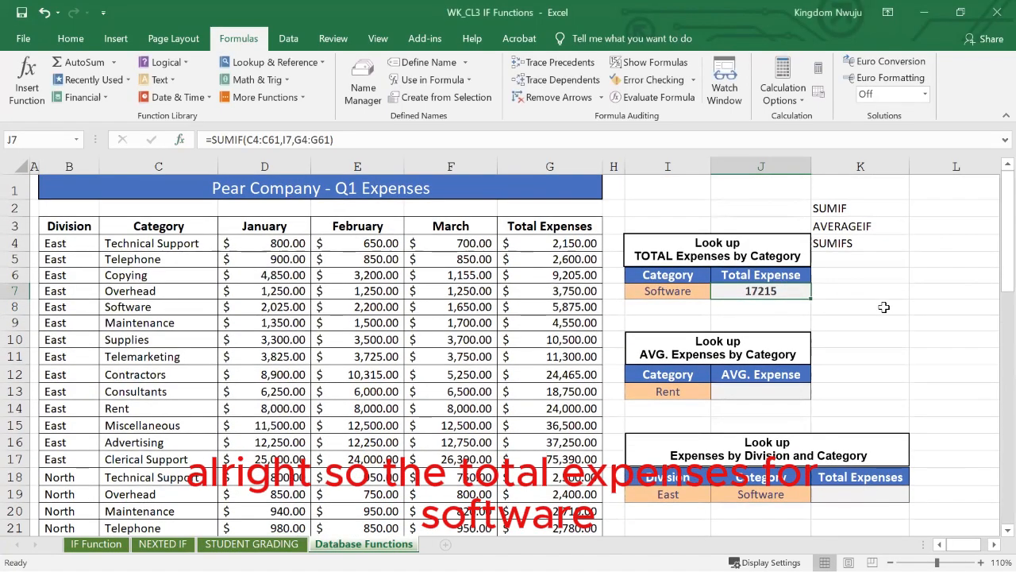
pyautogui.click(881, 307)
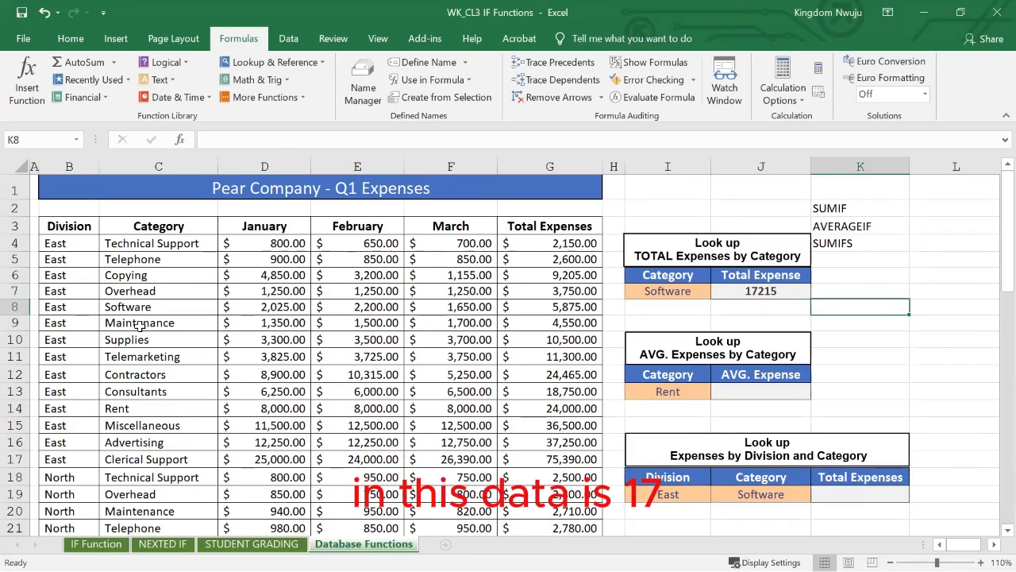
# Format the Software total expense in J7 with the $ English (United States) accounting format.
pyautogui.click(765, 292)
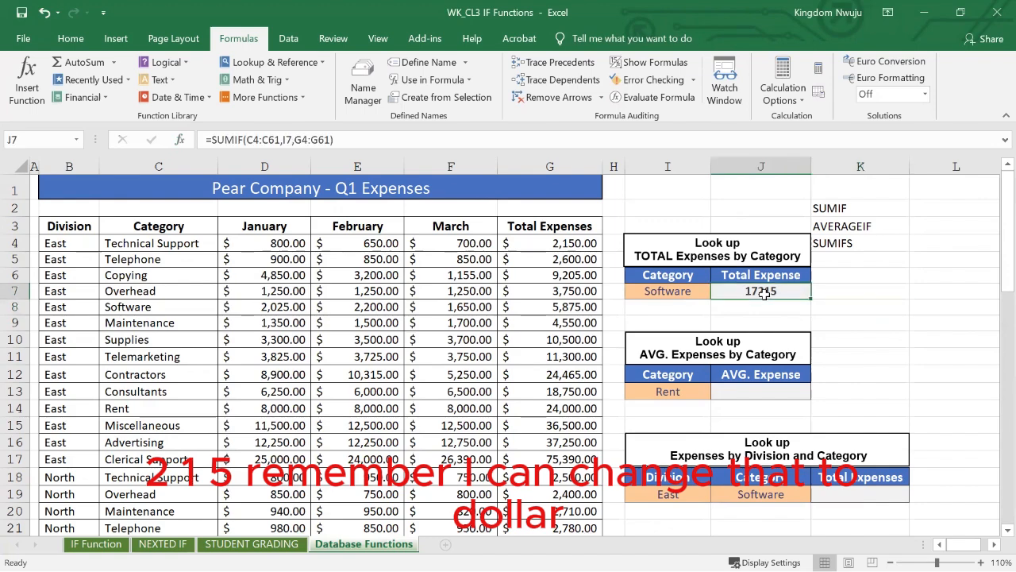
pyautogui.click(70, 40)
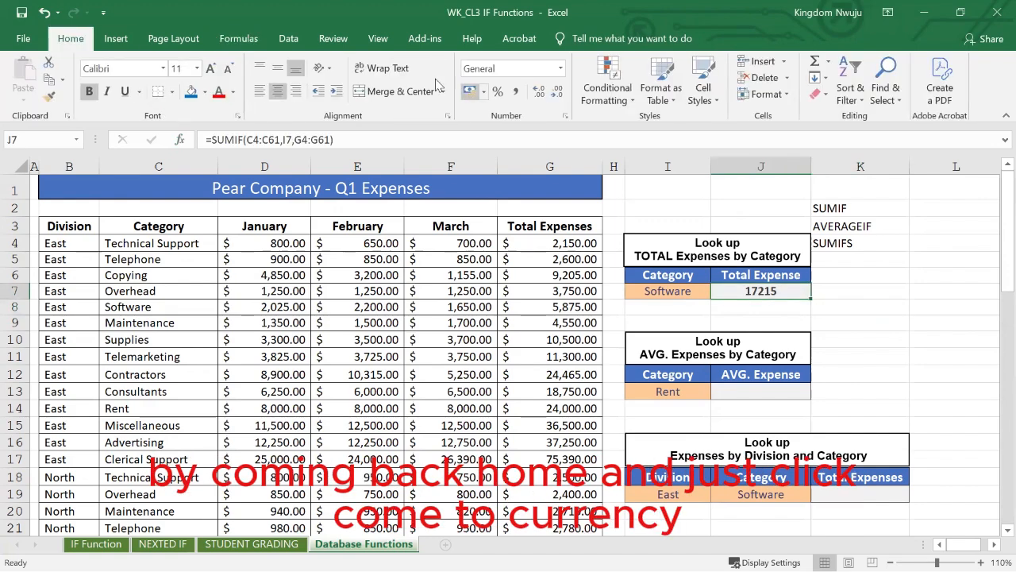
pyautogui.click(483, 92)
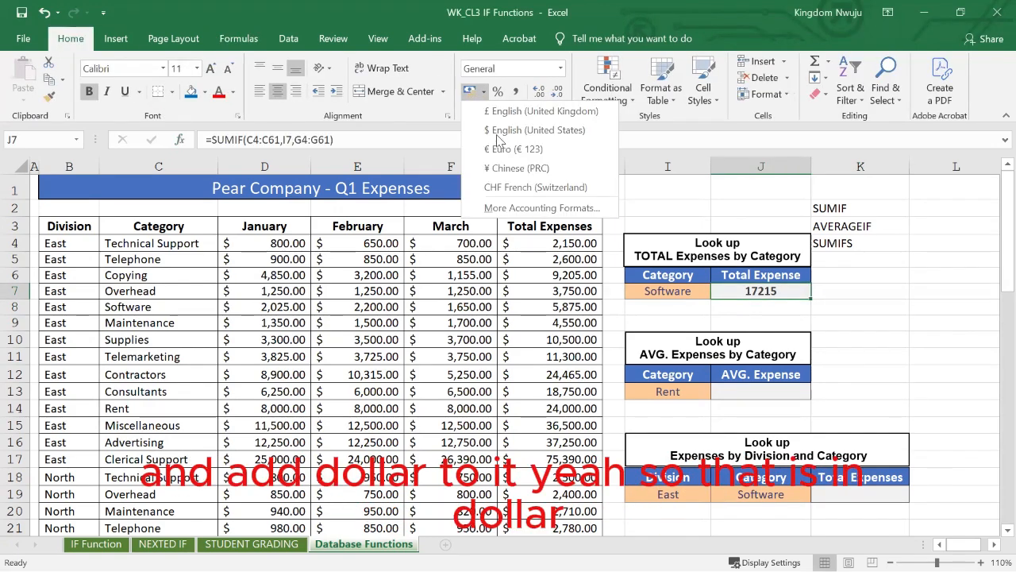
pyautogui.press('Return')
pyautogui.click(896, 318)
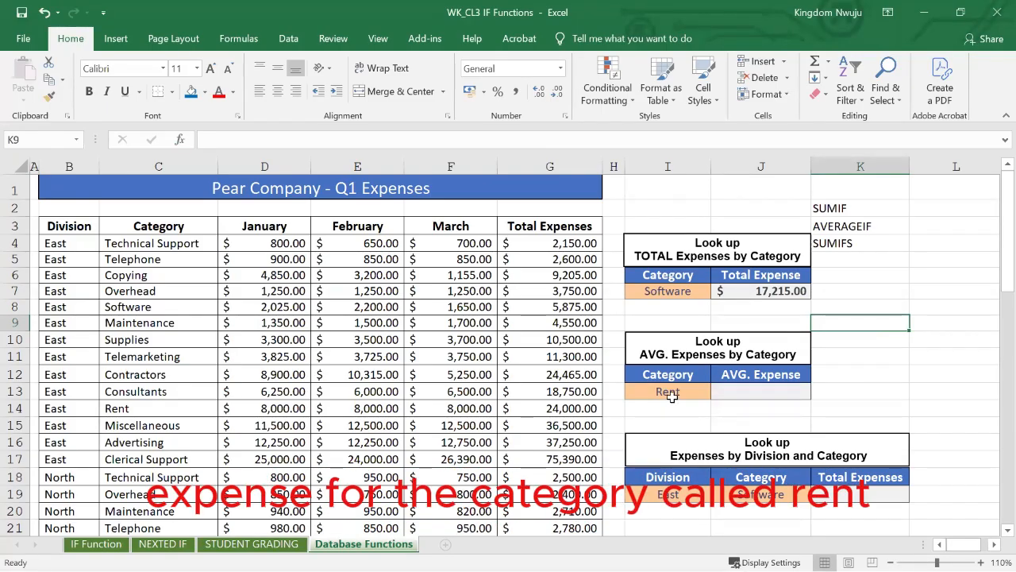
# Start an AVERAGEIF function in J13, the AVG. Expense cell for Rent, by searching for AVERAGEIF in Insert Function.
pyautogui.click(732, 392)
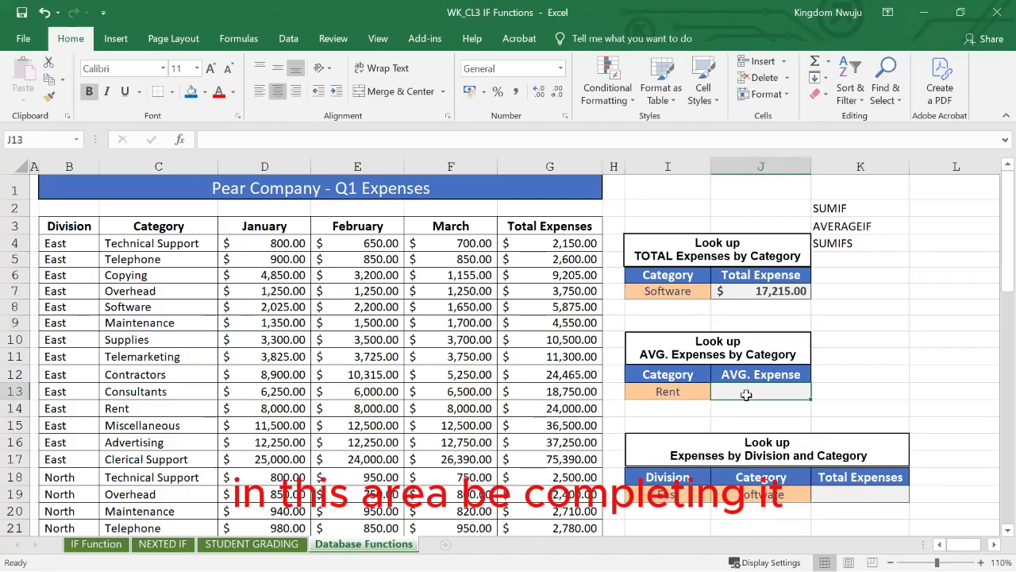
pyautogui.click(237, 38)
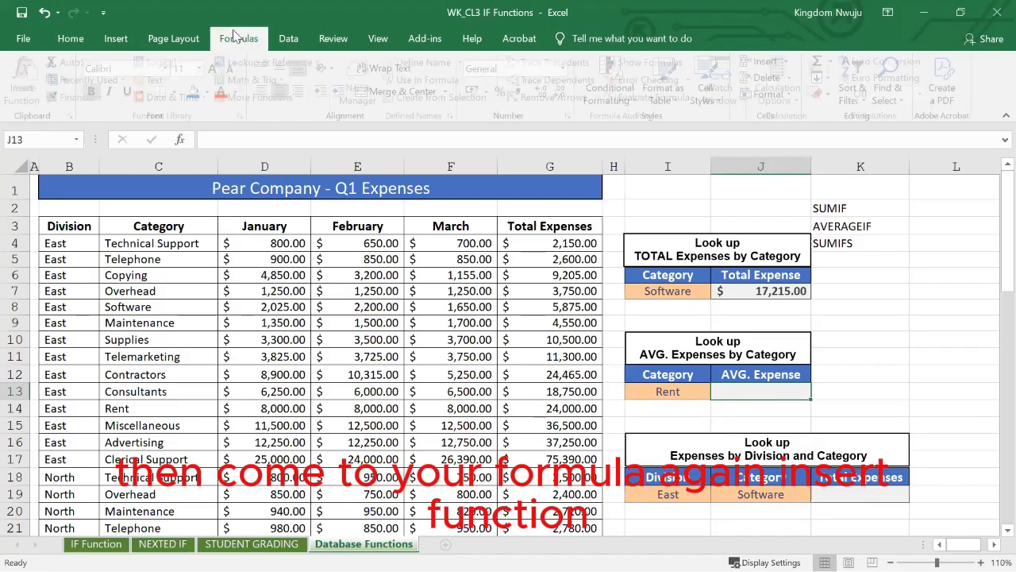
pyautogui.click(29, 100)
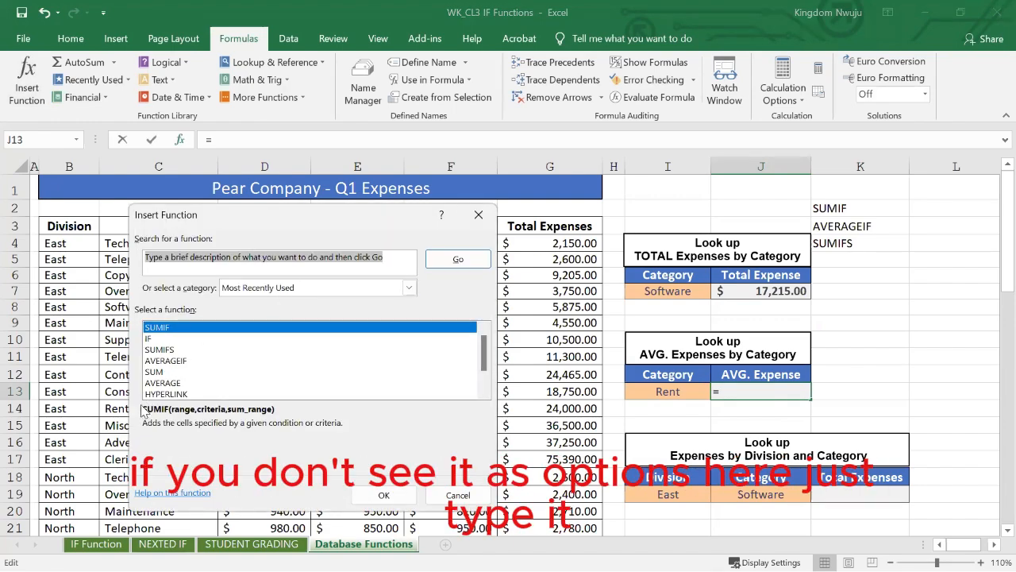
pyautogui.click(383, 256)
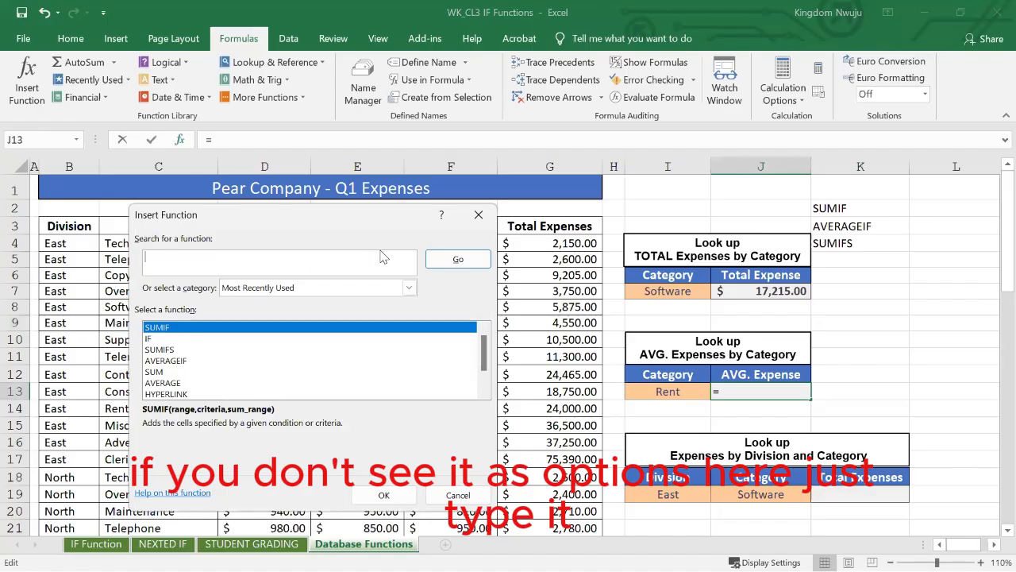
pyautogui.write('AVE')
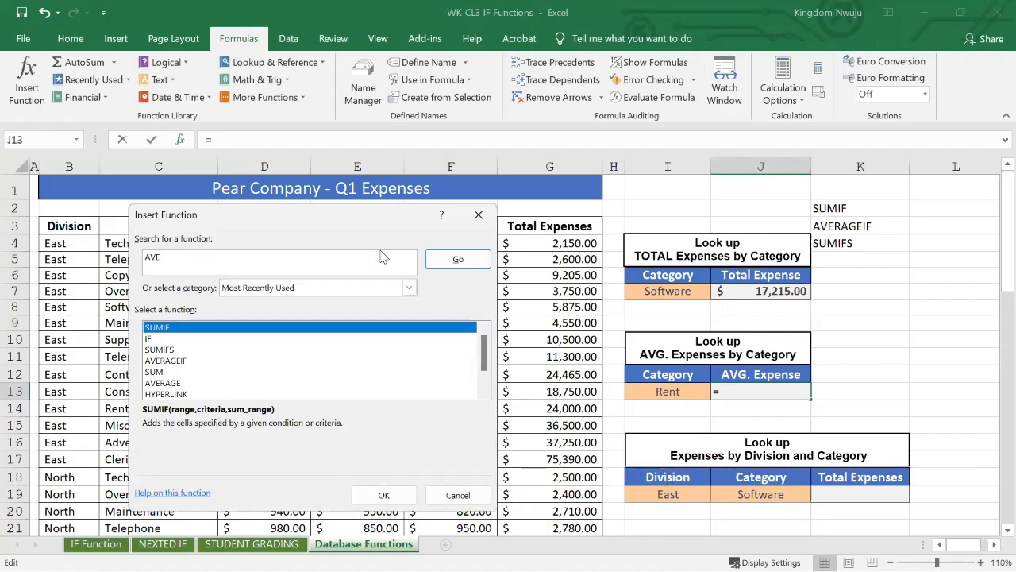
pyautogui.write('RAGEIF')
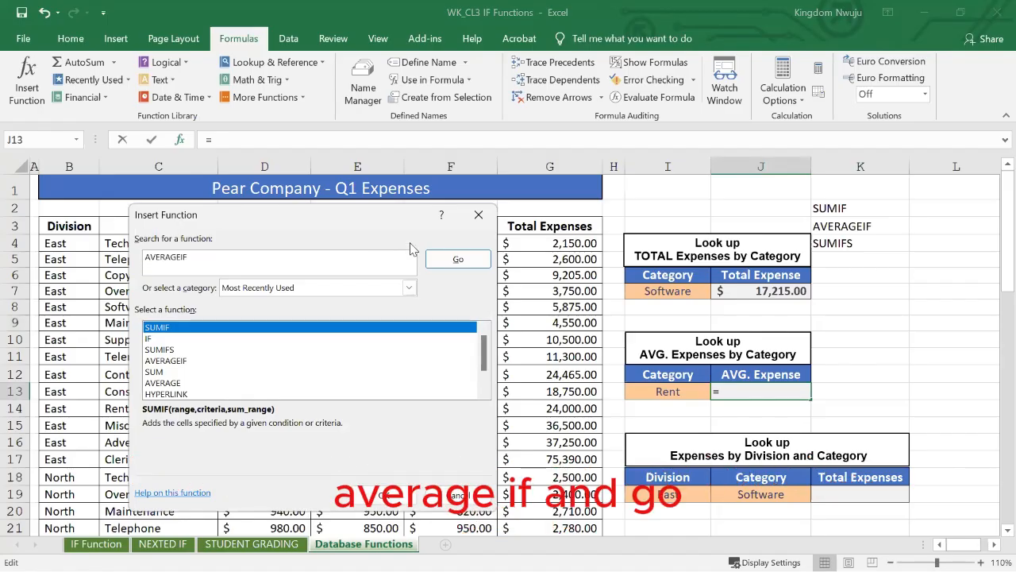
pyautogui.click(450, 258)
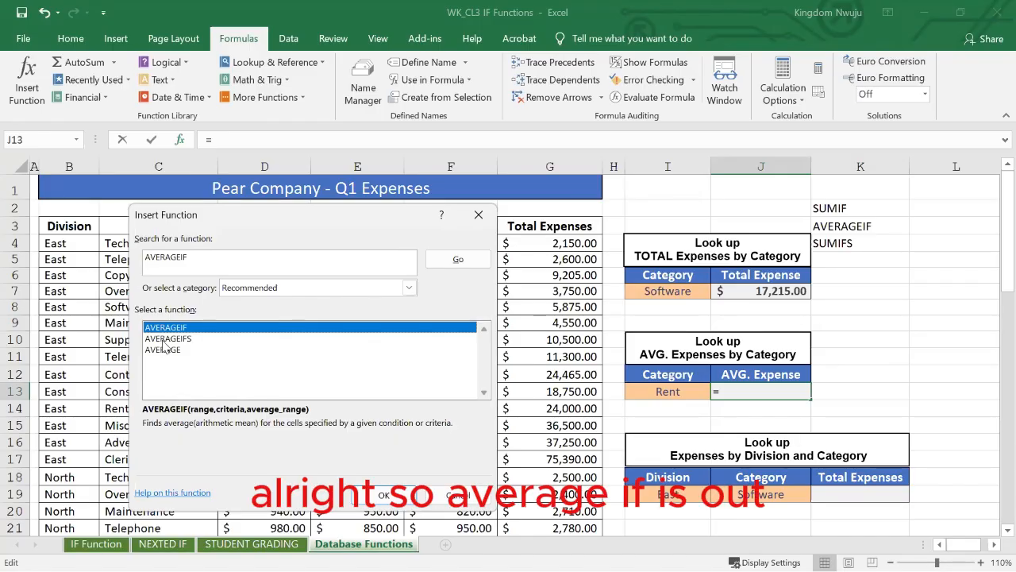
pyautogui.click(377, 497)
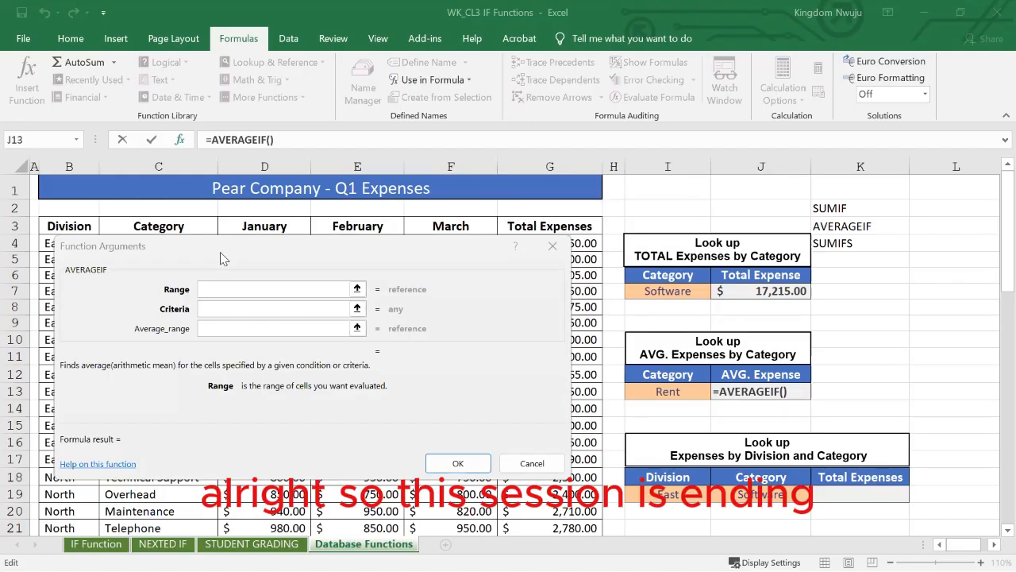
# Set the AVERAGEIF range to the category cells C4:C61 and the criteria to the Rent cell I13.
pyautogui.click(270, 260)
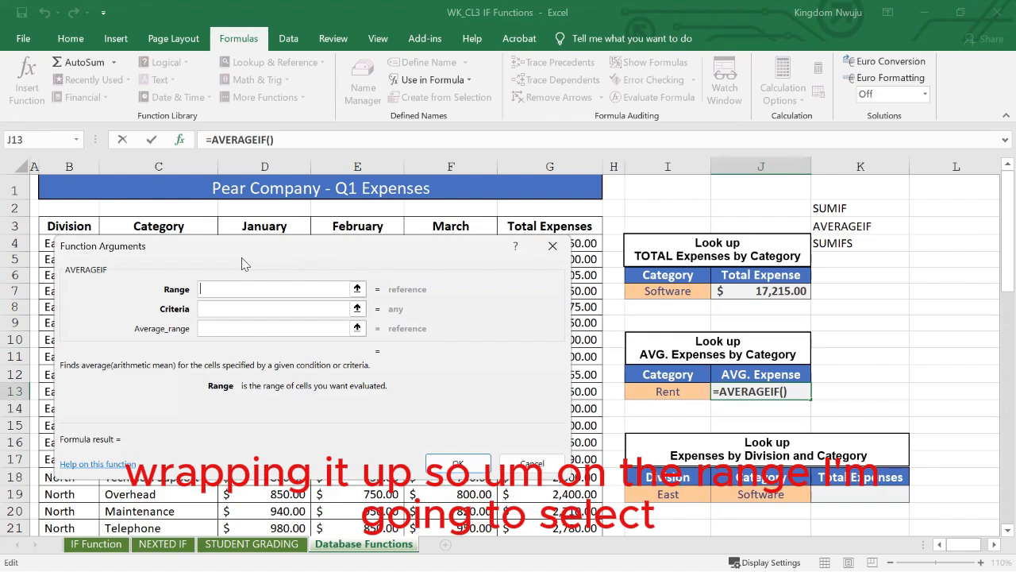
pyautogui.moveTo(241, 257); pyautogui.dragTo(413, 251)
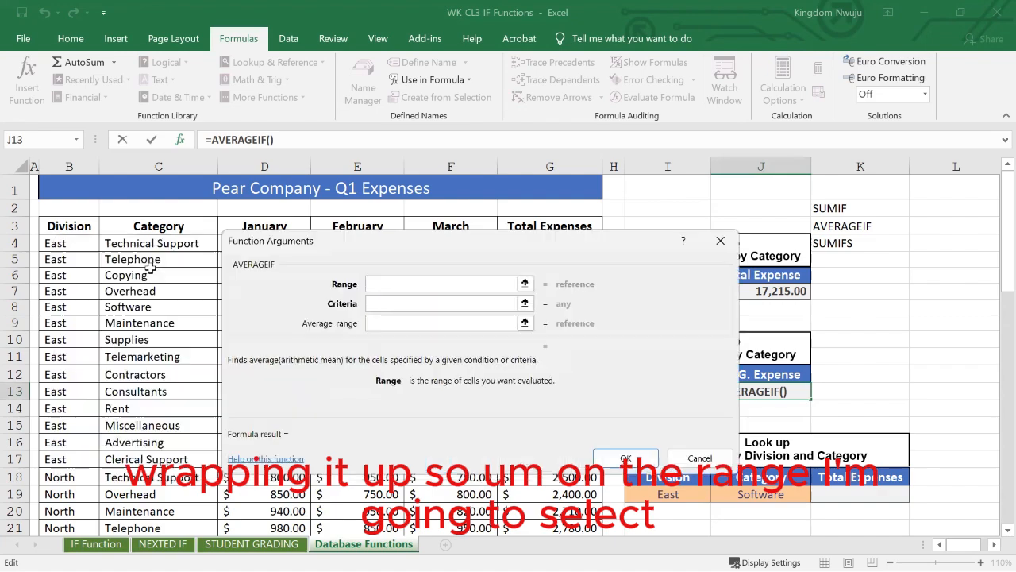
pyautogui.click(125, 259)
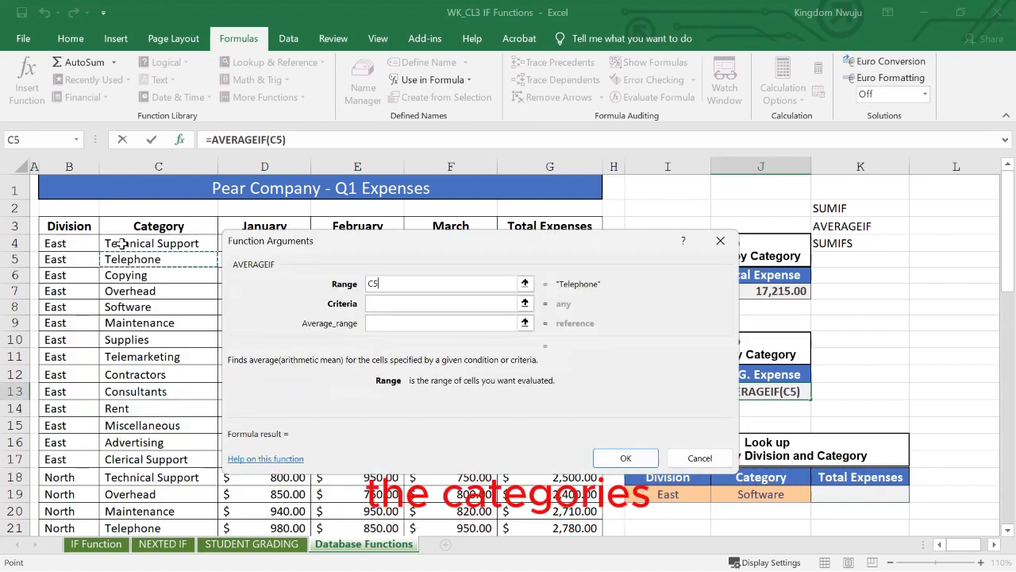
pyautogui.click(122, 244)
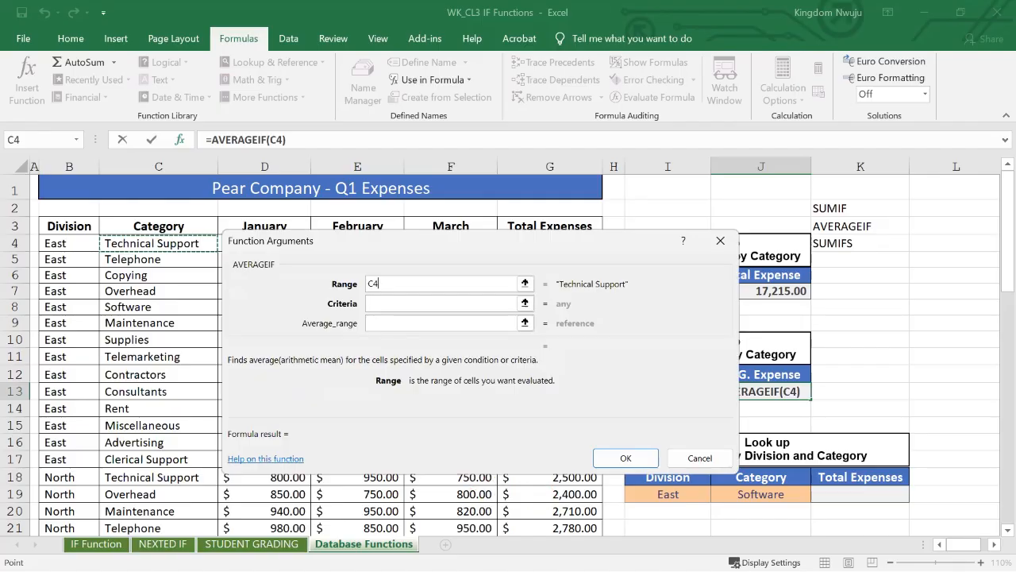
pyautogui.moveTo(122, 243); pyautogui.dragTo(123, 504)
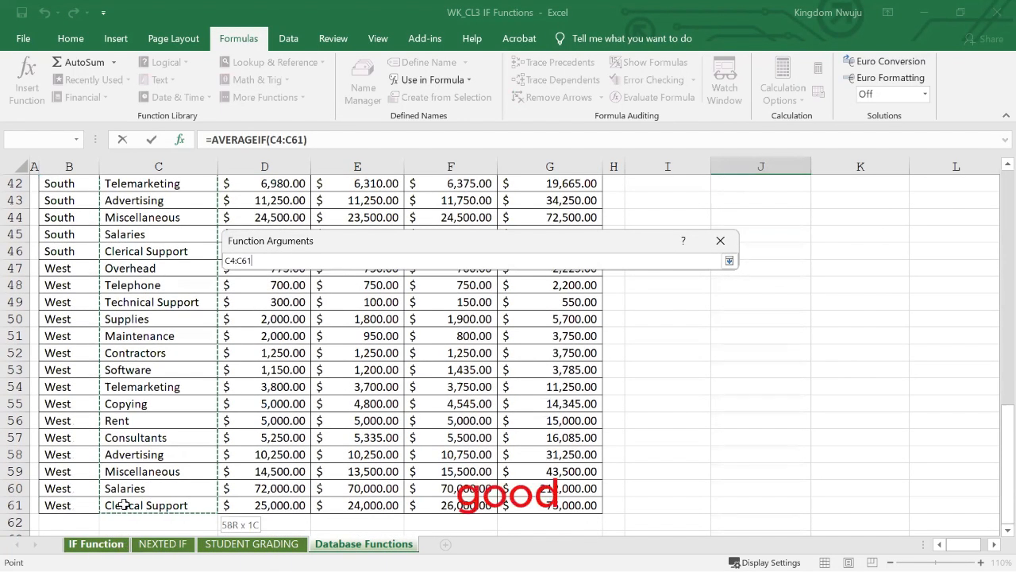
pyautogui.click(385, 302)
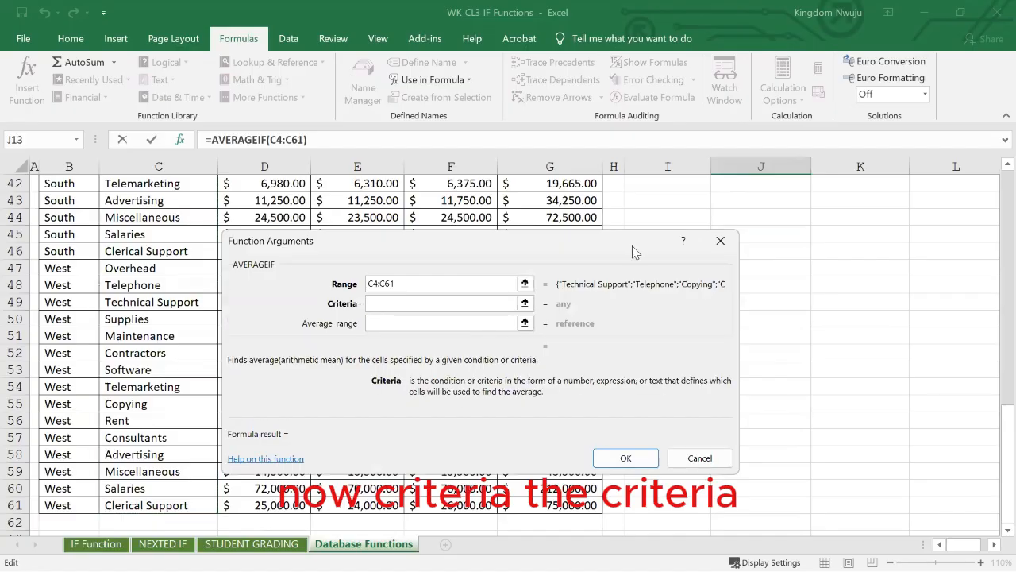
pyautogui.scroll(13, 627, 246)
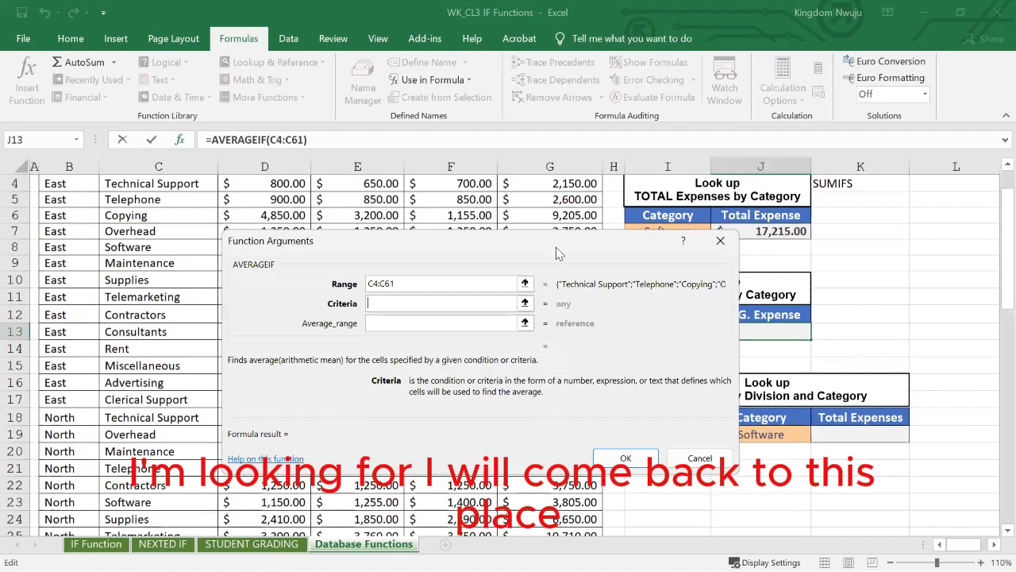
pyautogui.moveTo(553, 246); pyautogui.dragTo(326, 269)
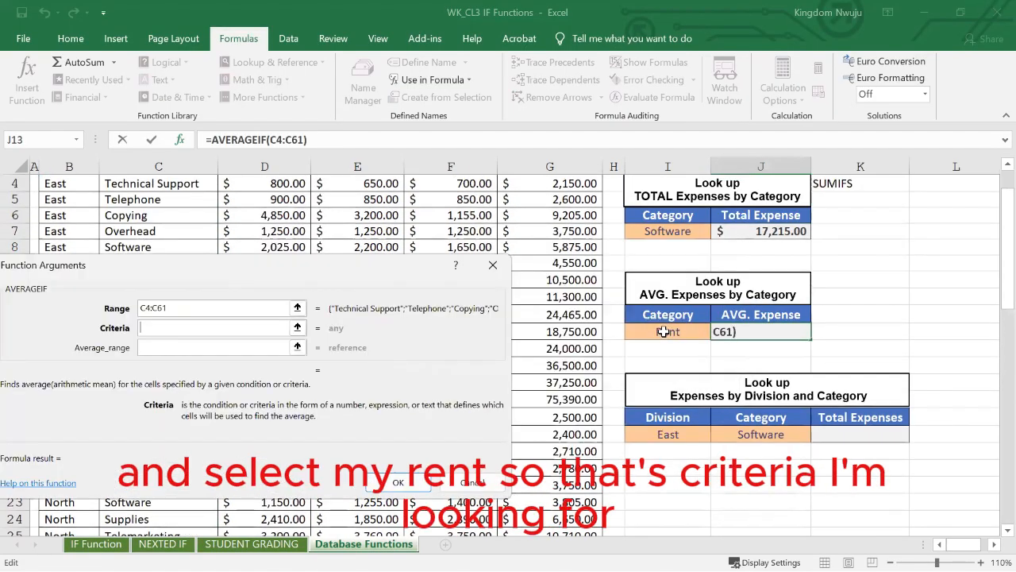
pyautogui.click(660, 332)
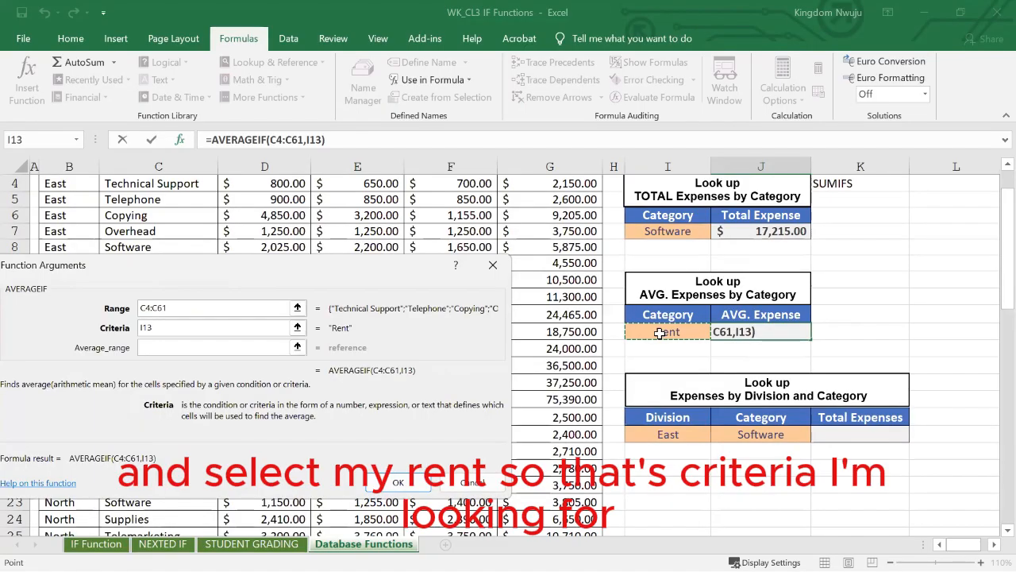
# Set the AVERAGEIF average range to the total expenses in G4:G61 and complete the formula in J13.
pyautogui.click(170, 347)
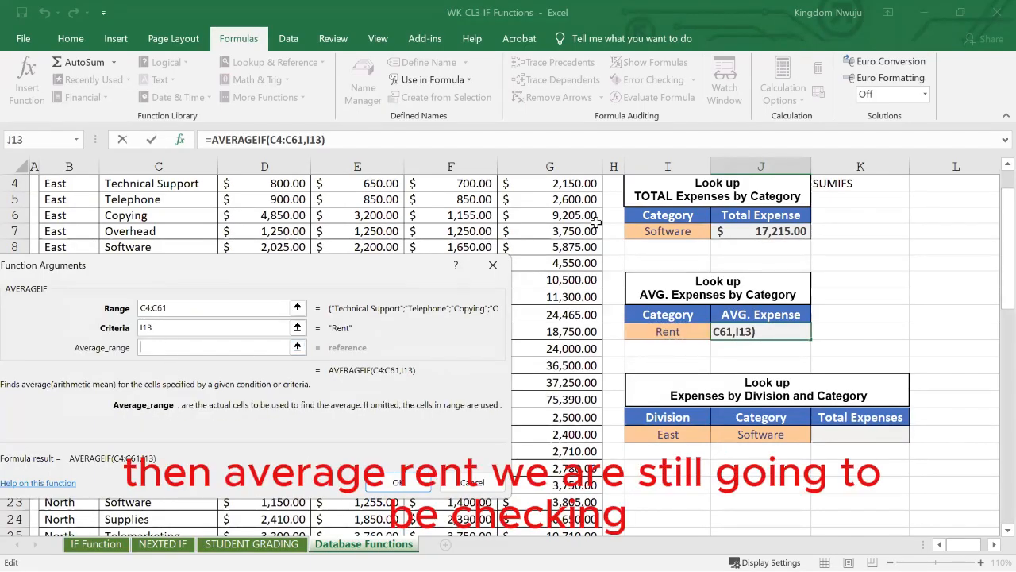
pyautogui.scroll(1, 594, 223)
pyautogui.click(560, 242)
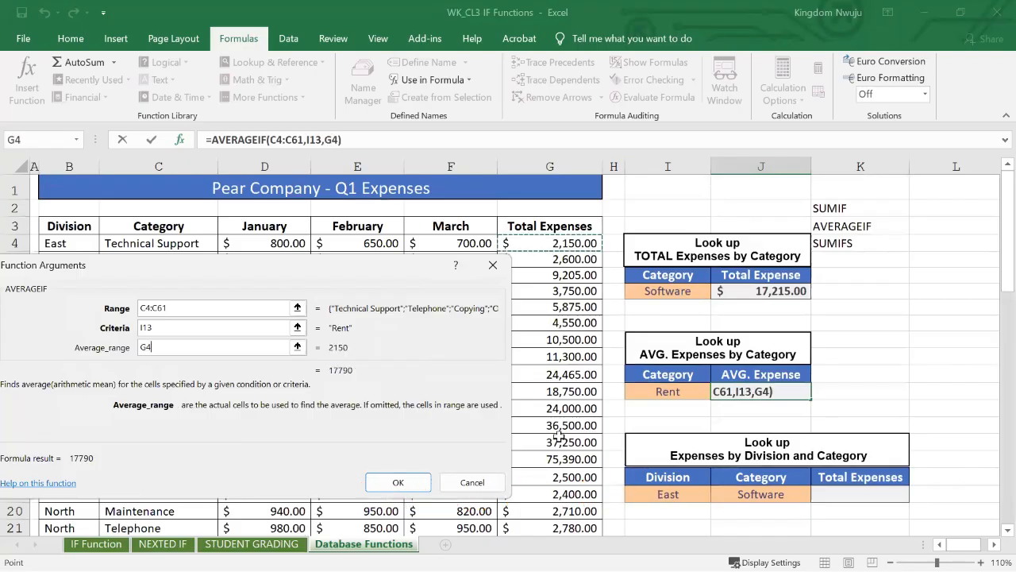
pyautogui.moveTo(560, 243); pyautogui.dragTo(542, 486)
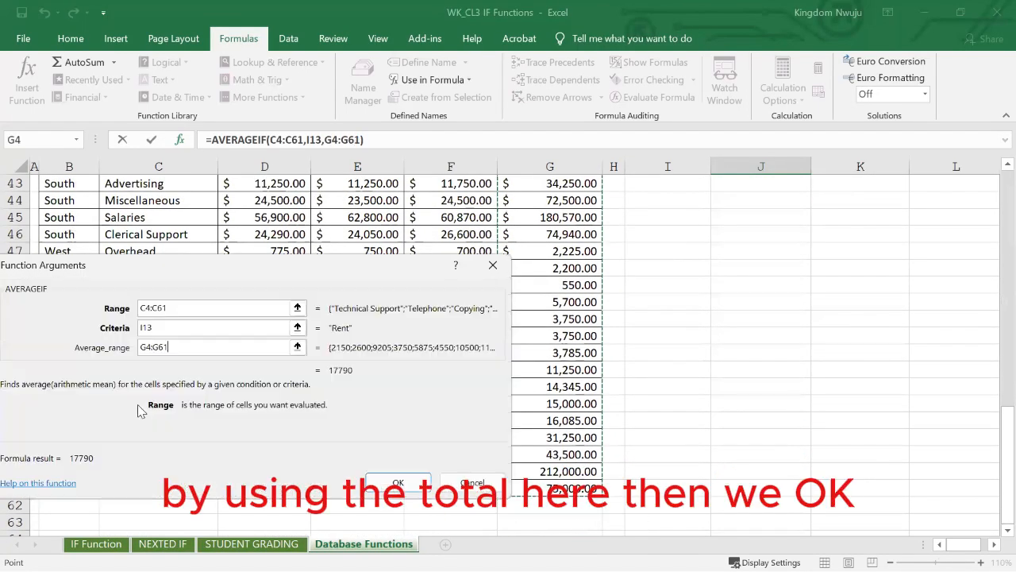
pyautogui.click(398, 486)
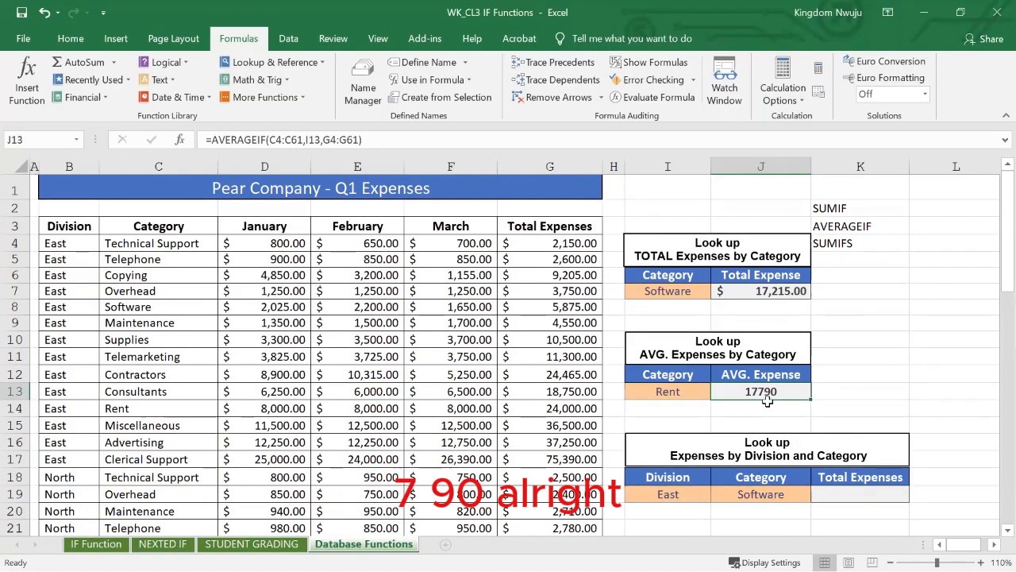
# Change the category in I13 of the average expenses lookup to "software".
pyautogui.click(679, 421)
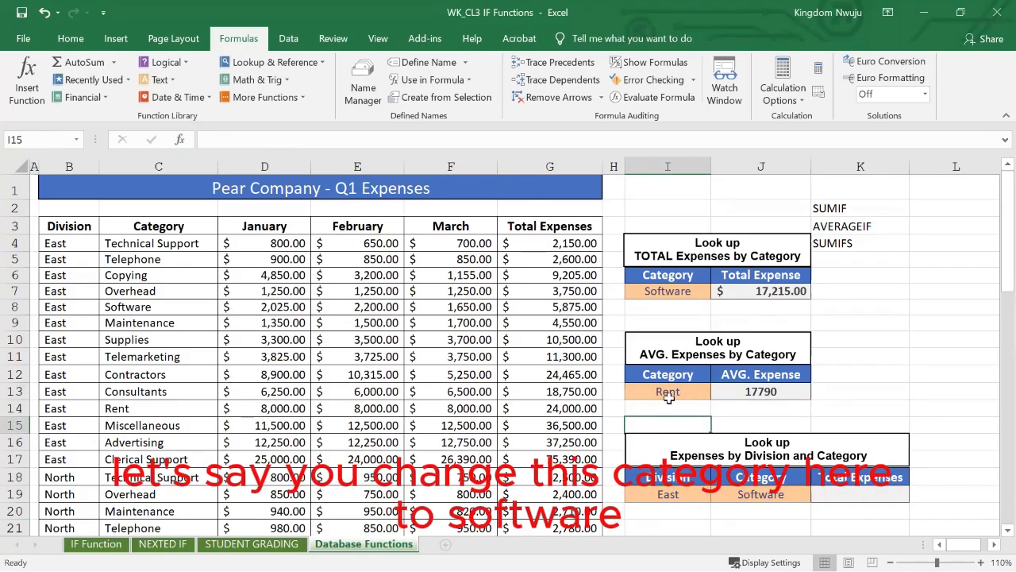
pyautogui.click(671, 391)
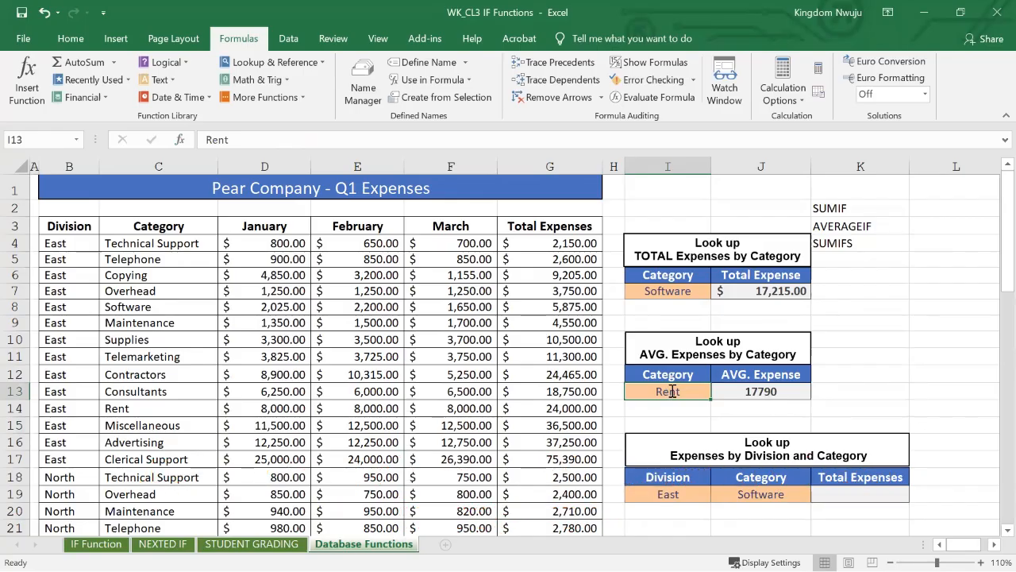
pyautogui.write('software')
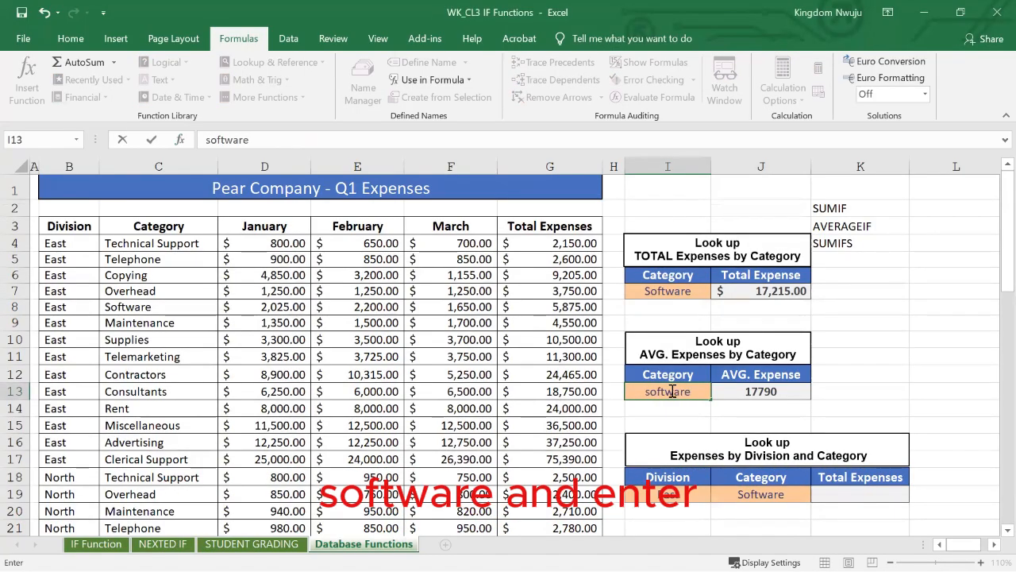
pyautogui.press('Return')
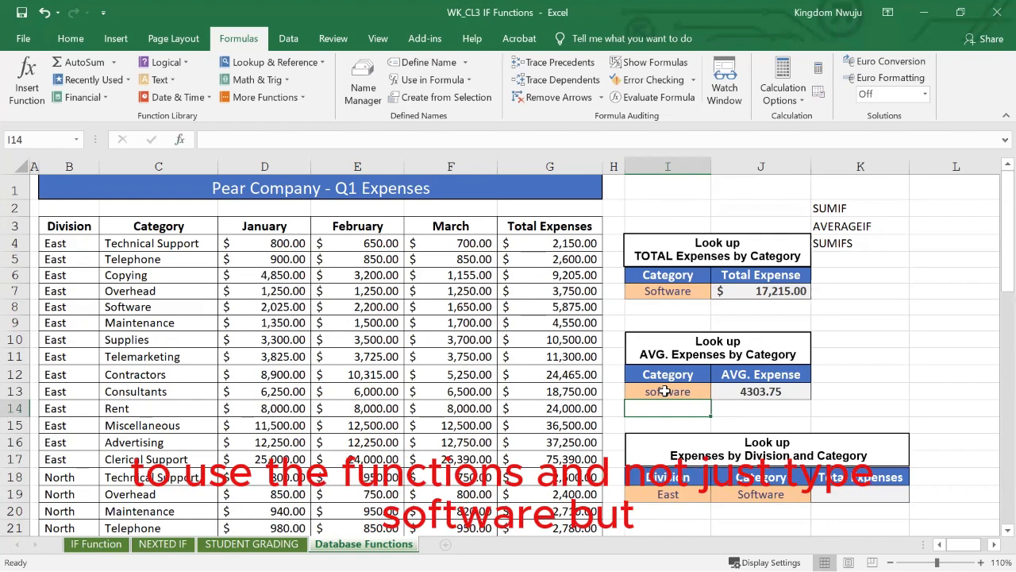
# Change the category in I7 of the total expenses lookup to "overhead".
pyautogui.click(665, 391)
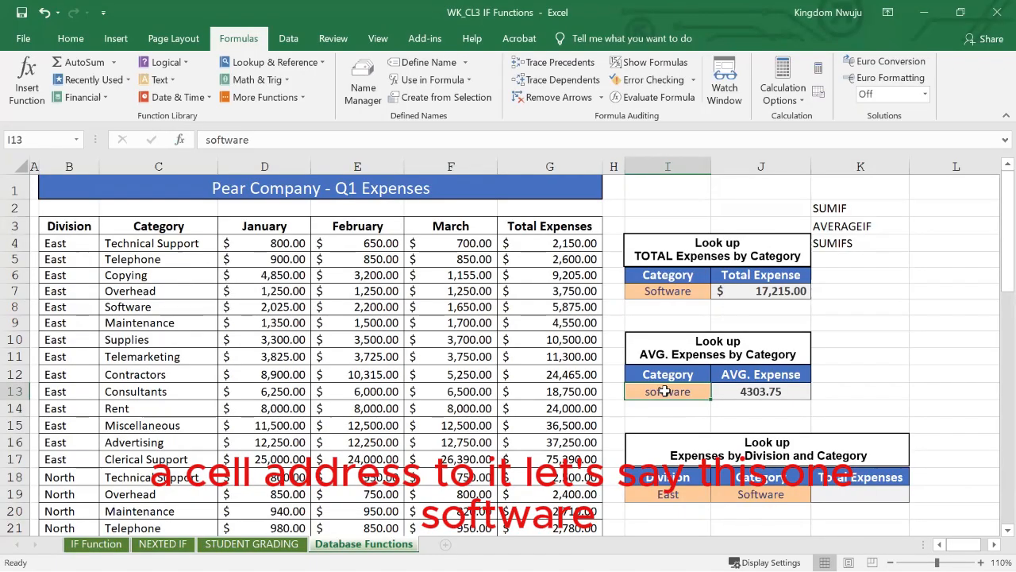
pyautogui.click(671, 293)
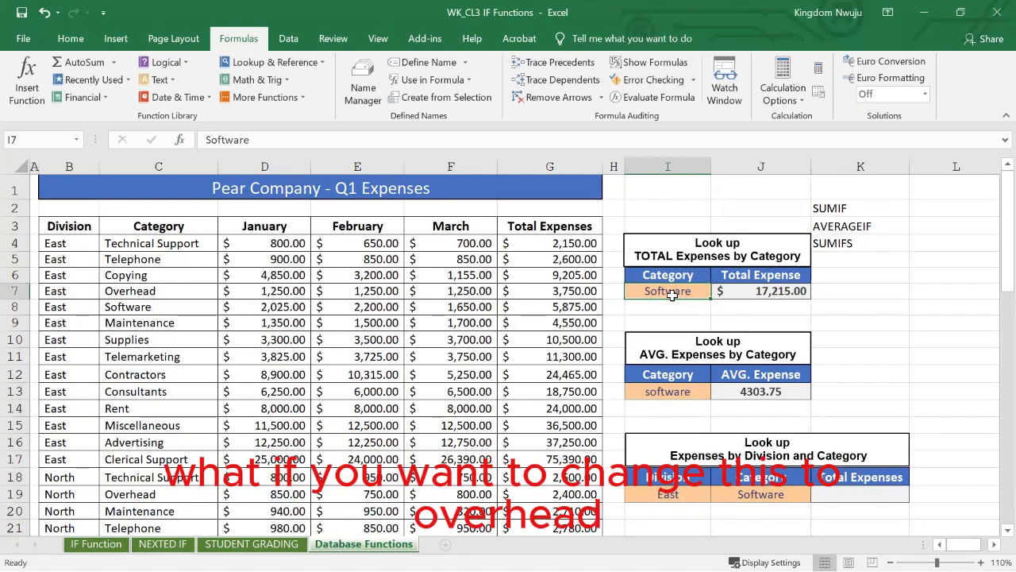
pyautogui.write('overhead')
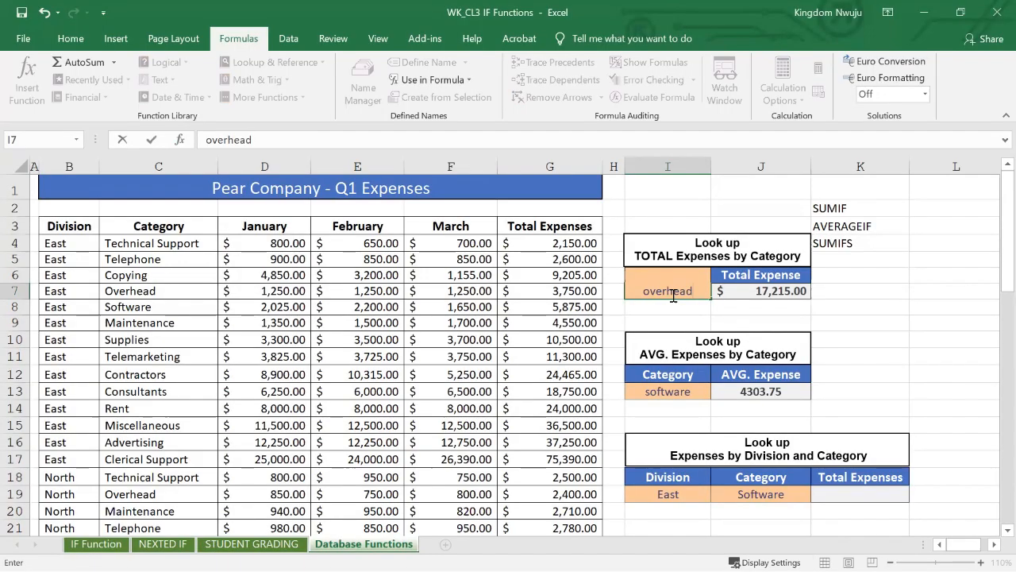
pyautogui.press('Return')
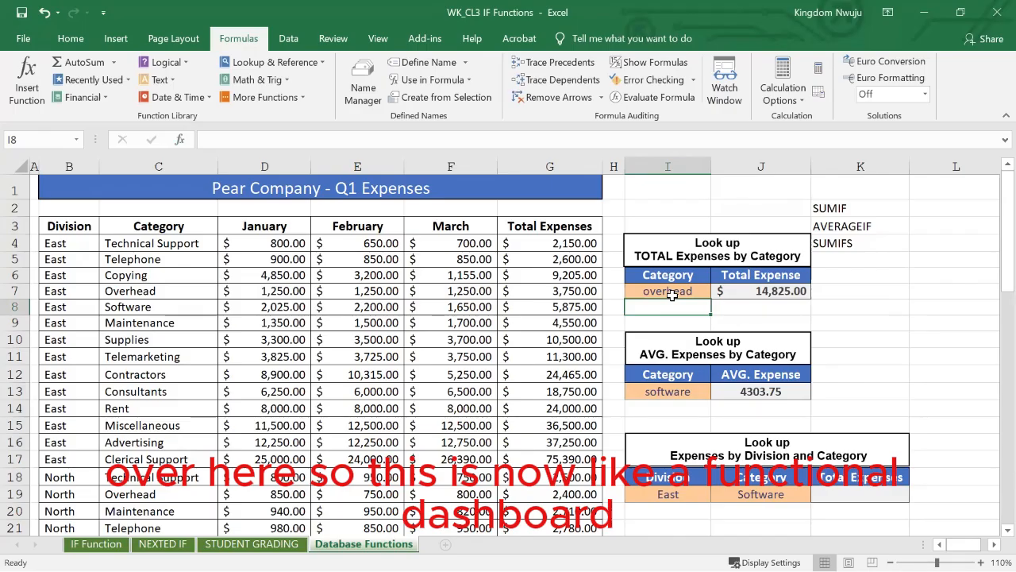
pyautogui.scroll(-1, 700, 421)
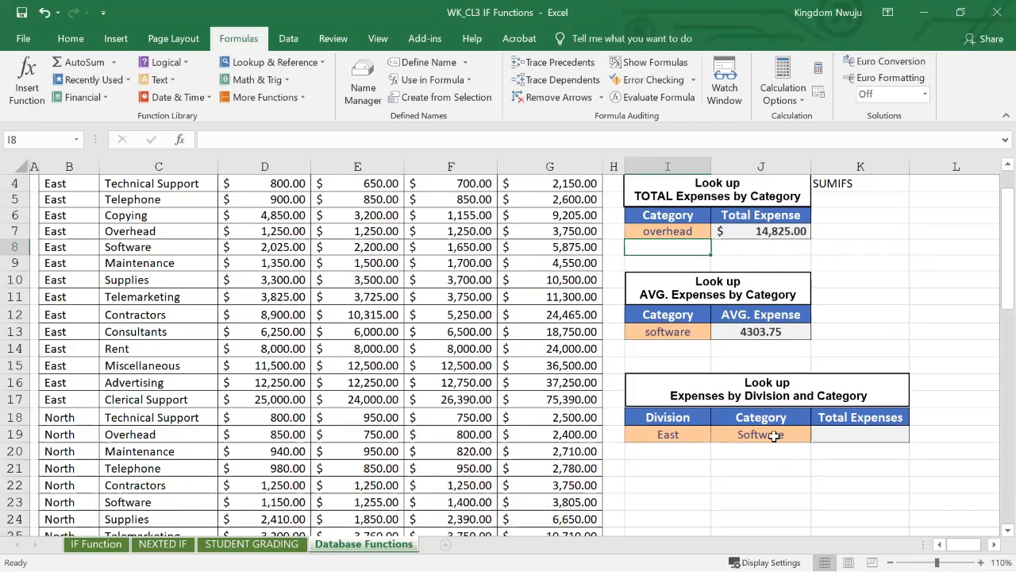
pyautogui.scroll(1, 846, 302)
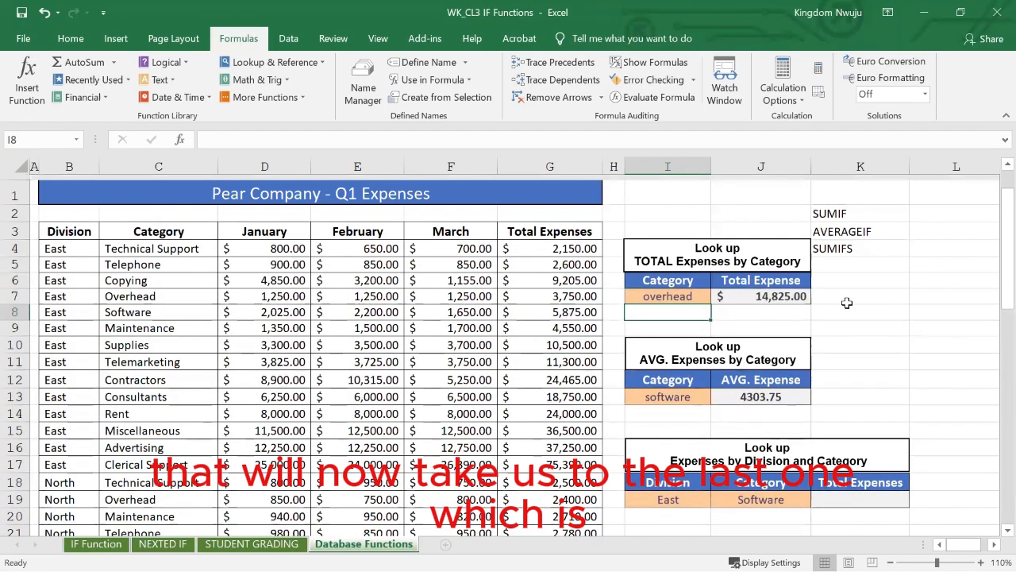
# Insert a SUMIFS function in the total expenses cell K19 and set its sum range to G4:G61.
pyautogui.click(846, 495)
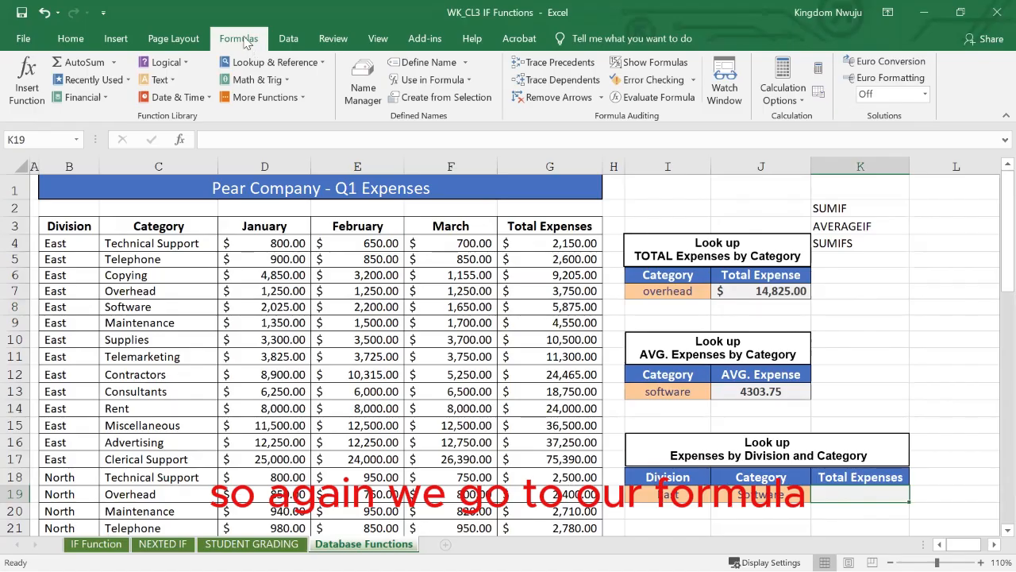
pyautogui.click(21, 90)
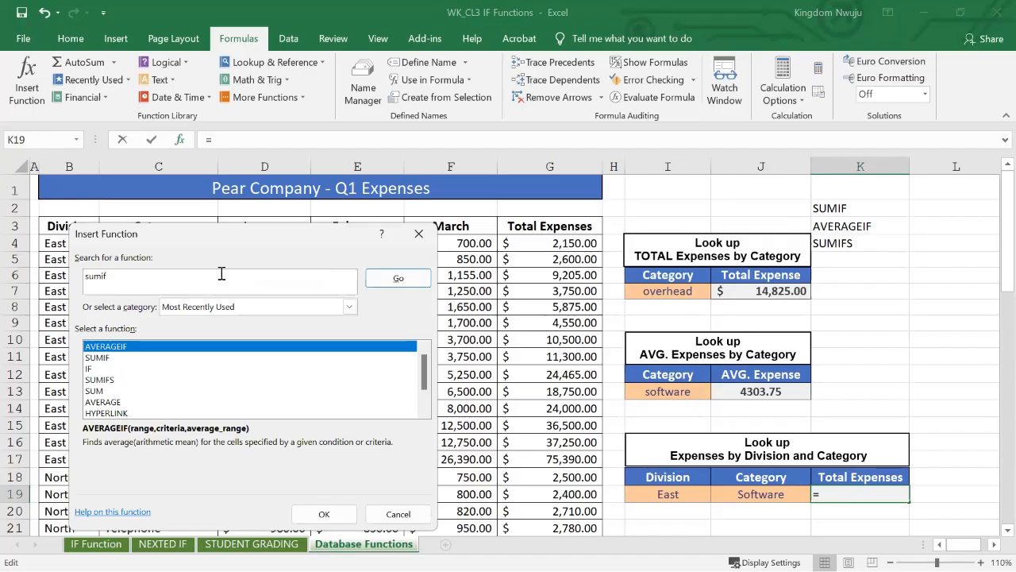
pyautogui.write('ifs')
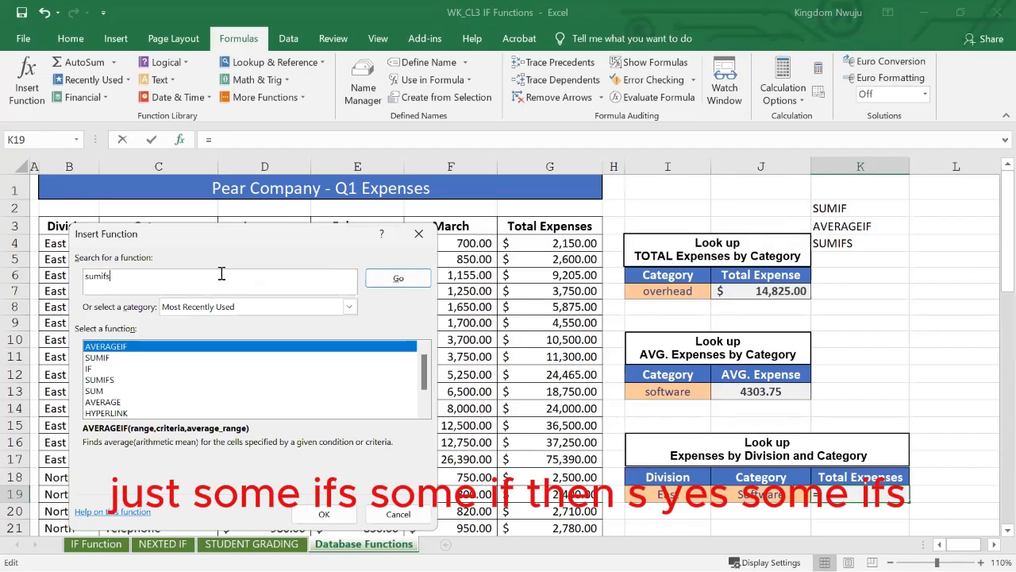
pyautogui.press('Return')
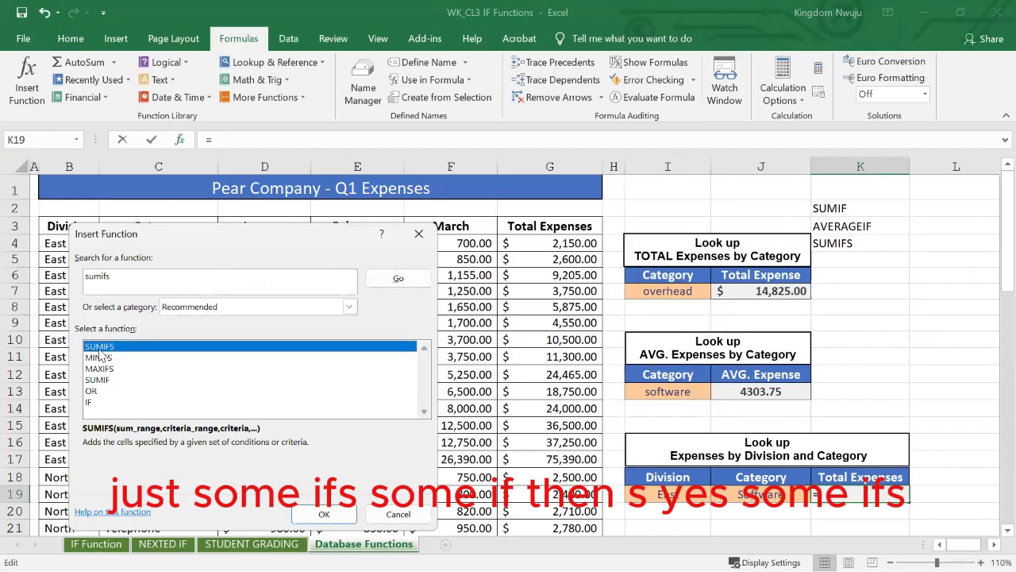
pyautogui.click(318, 520)
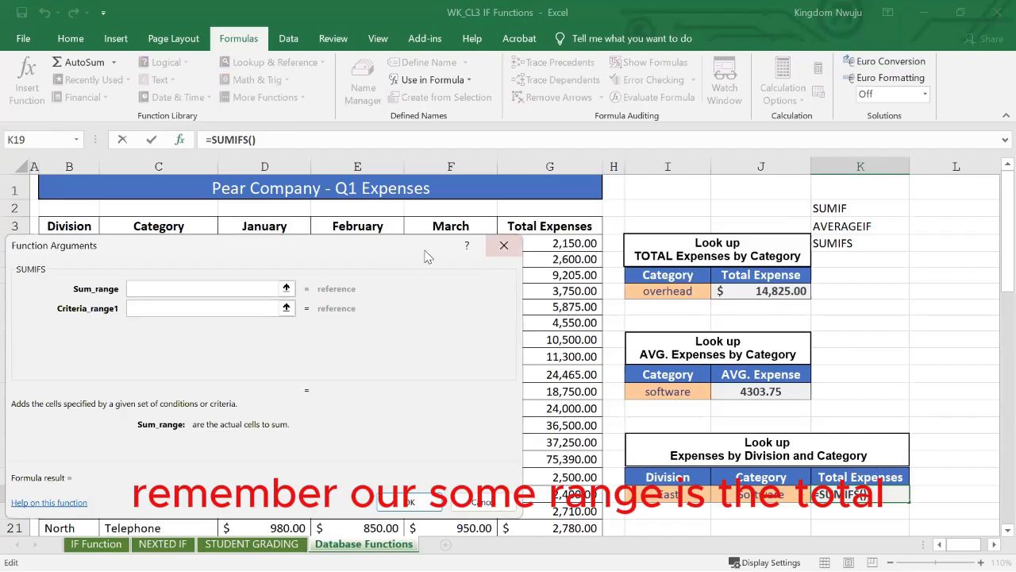
pyautogui.click(567, 243)
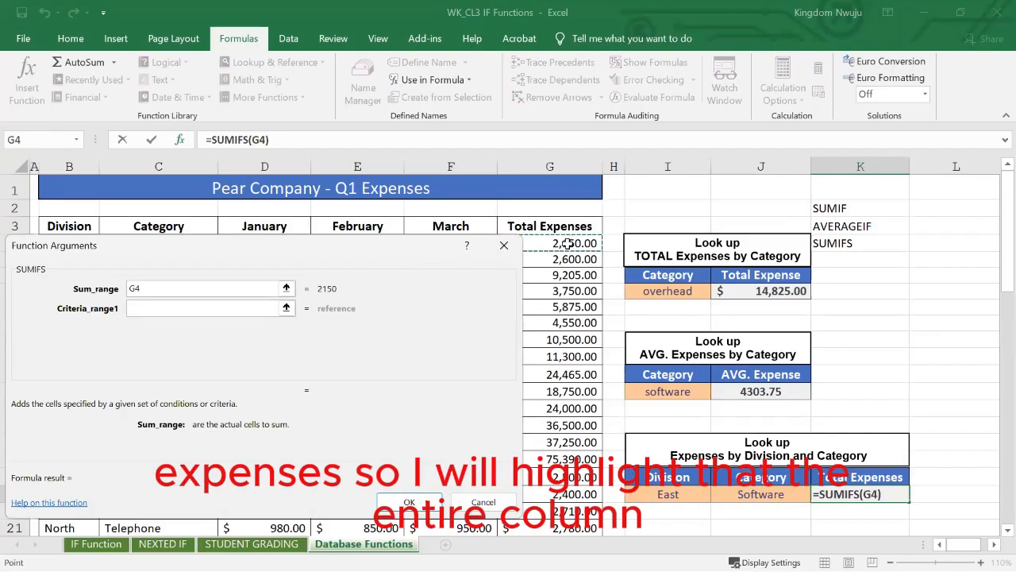
pyautogui.moveTo(567, 242); pyautogui.dragTo(530, 508)
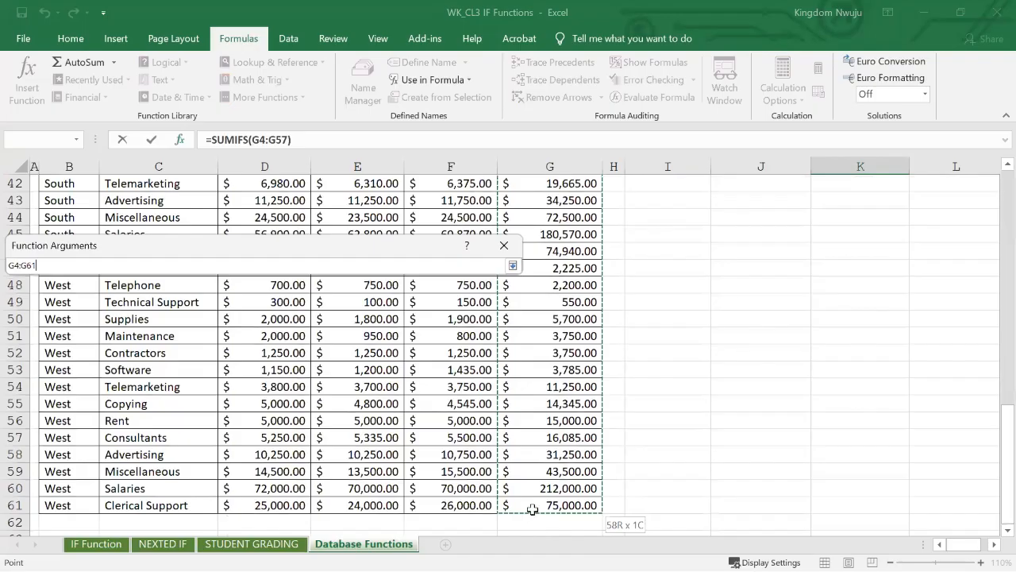
# Set the SUMIFS first criteria range to the division cells B4:B61 and its criteria to the East cell I19.
pyautogui.click(150, 307)
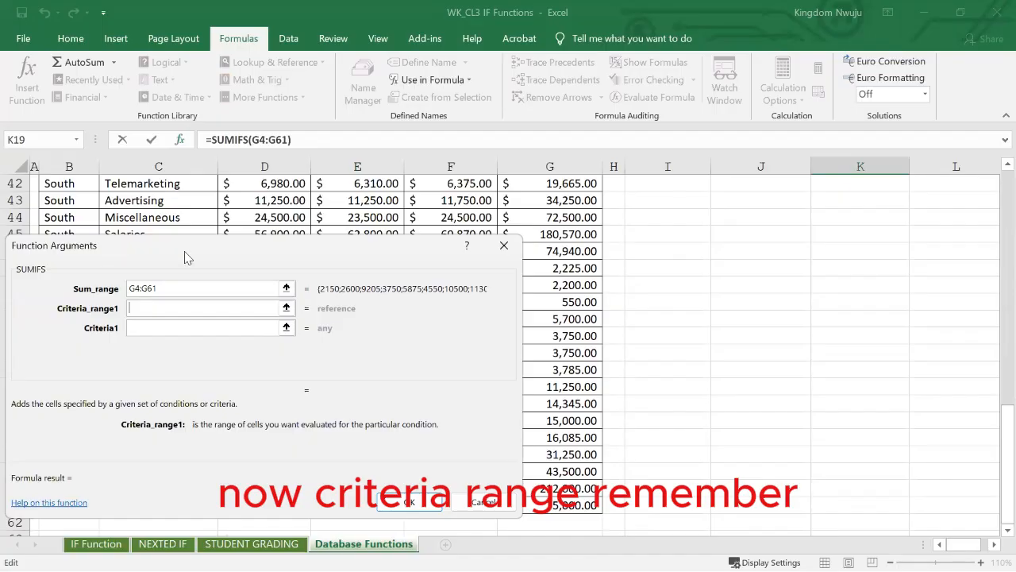
pyautogui.scroll(14, 629, 240)
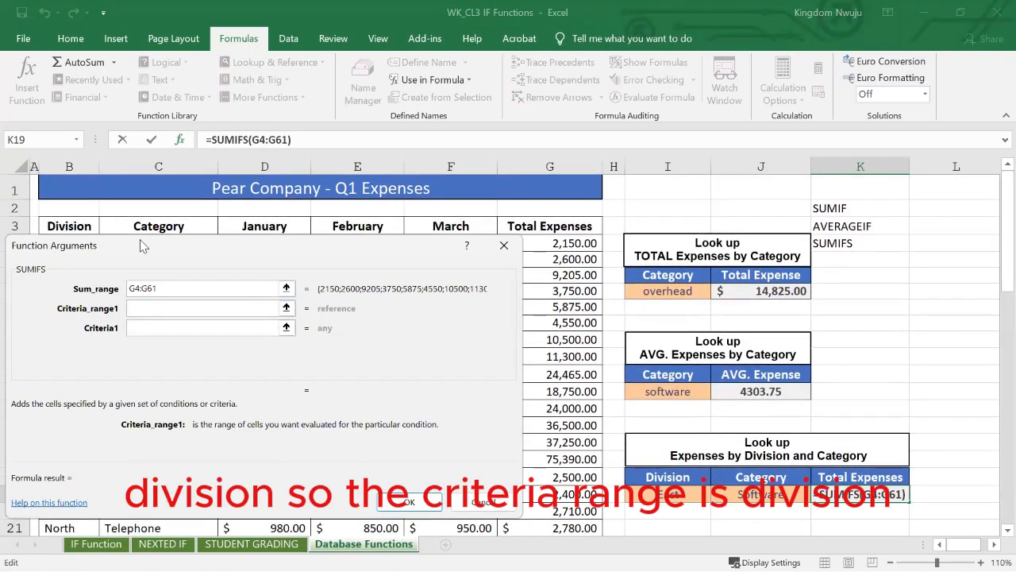
pyautogui.moveTo(119, 247); pyautogui.dragTo(407, 238)
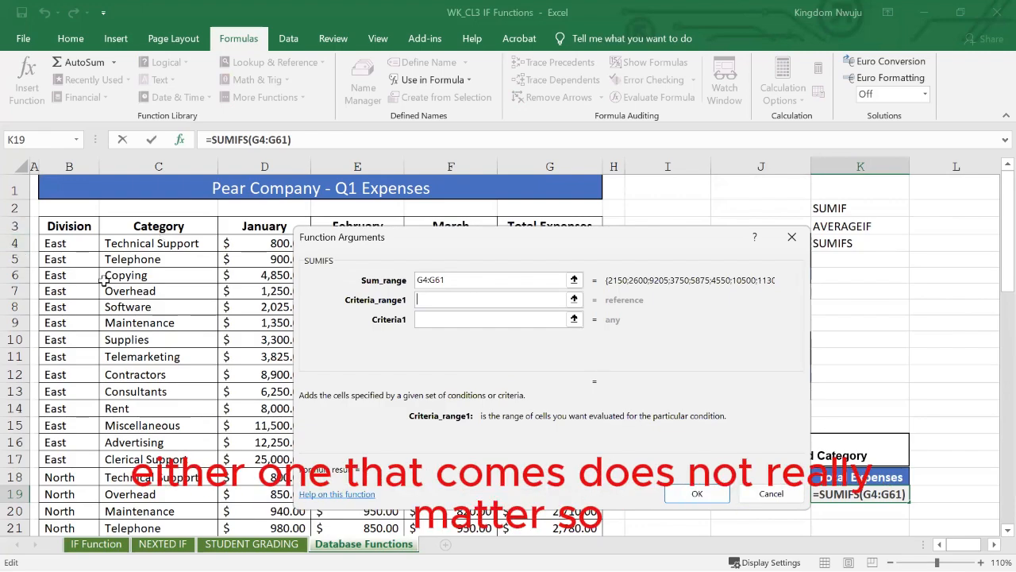
pyautogui.click(62, 245)
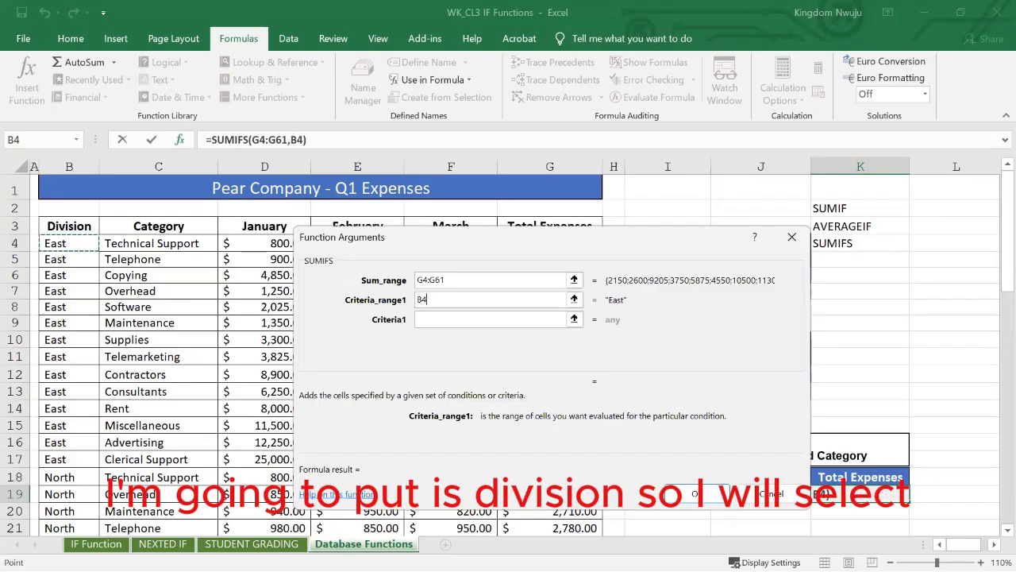
pyautogui.moveTo(62, 244); pyautogui.dragTo(62, 454)
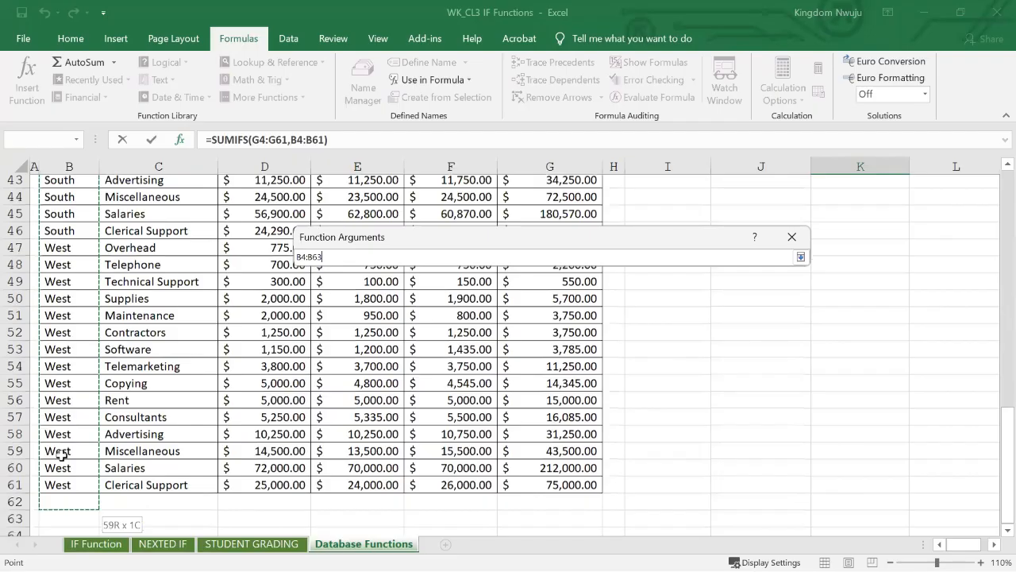
pyautogui.click(429, 317)
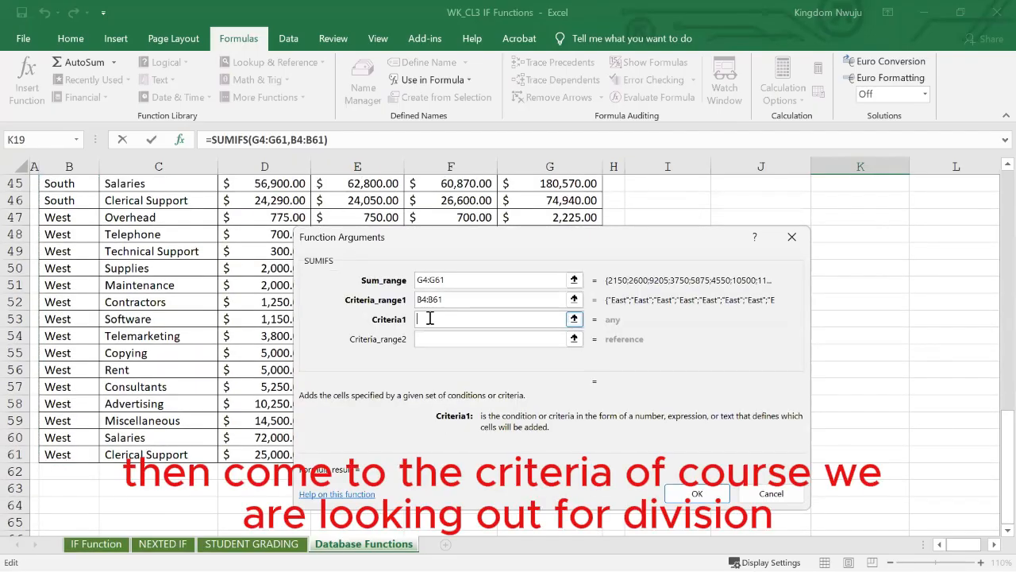
pyautogui.scroll(15, 934, 285)
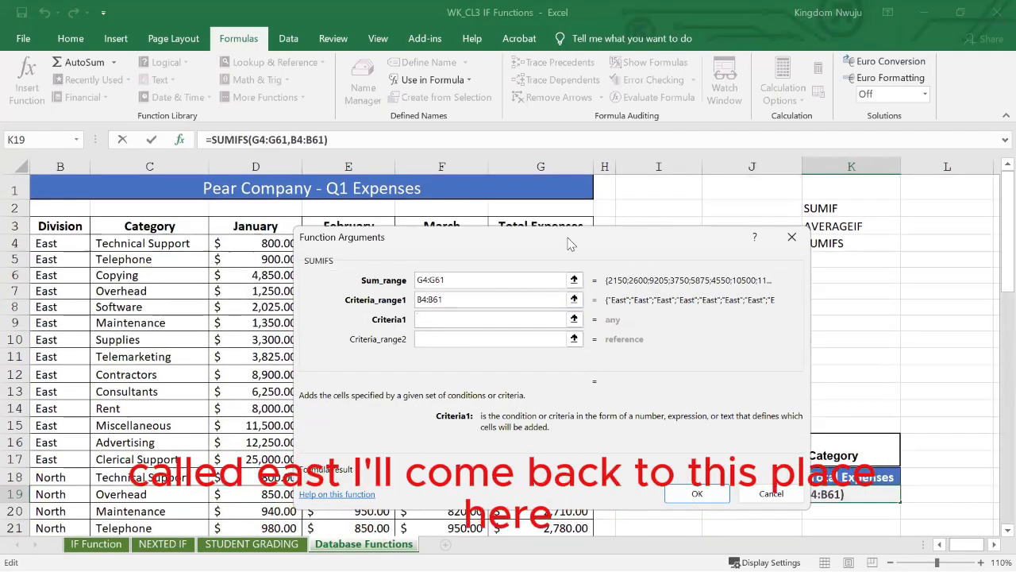
pyautogui.moveTo(547, 241); pyautogui.dragTo(307, 228)
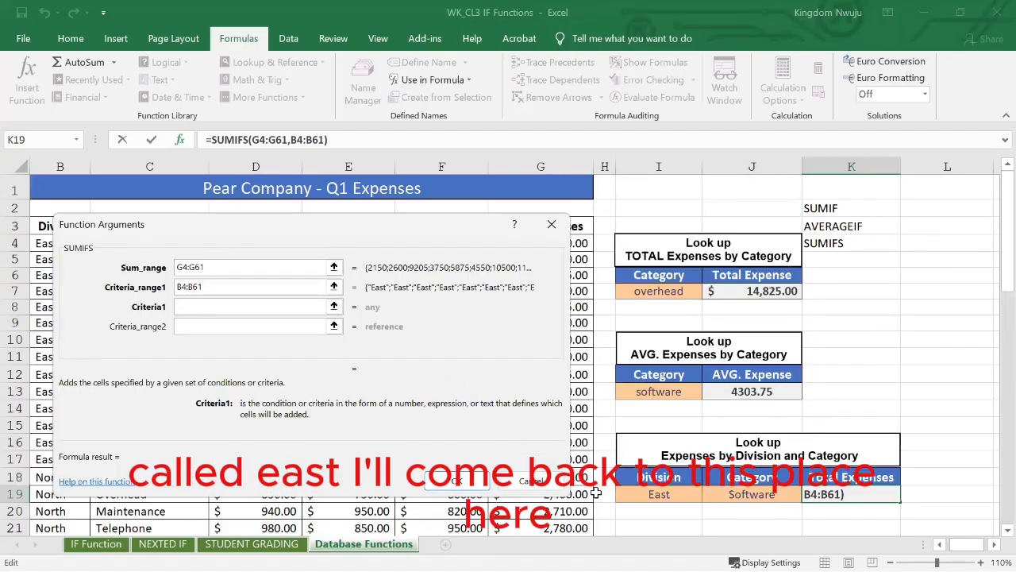
pyautogui.click(646, 493)
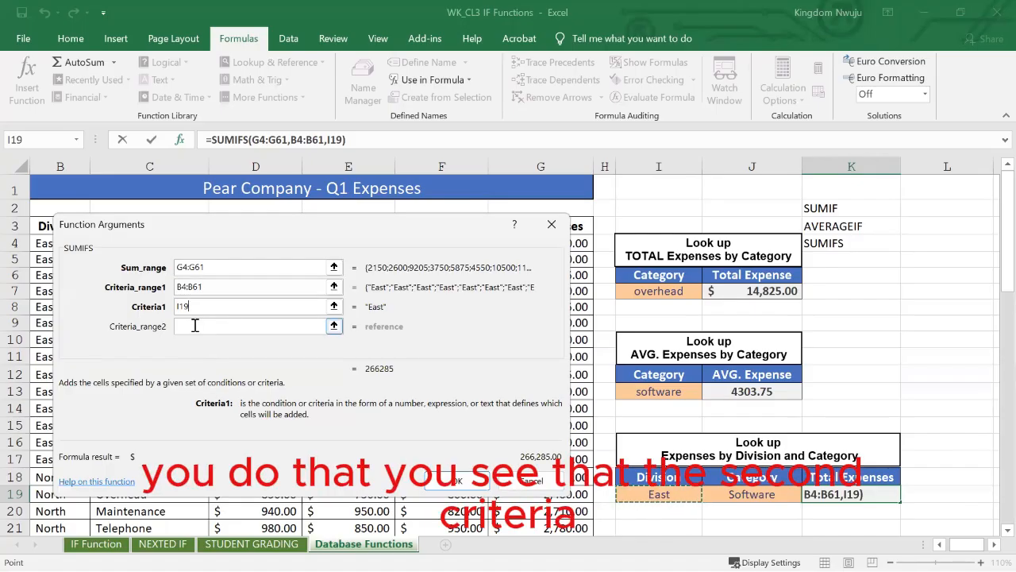
# Set the second criteria range to the category cells C4:C61 with the Software cell J19 as criteria, and complete the SUMIFS formula.
pyautogui.click(195, 326)
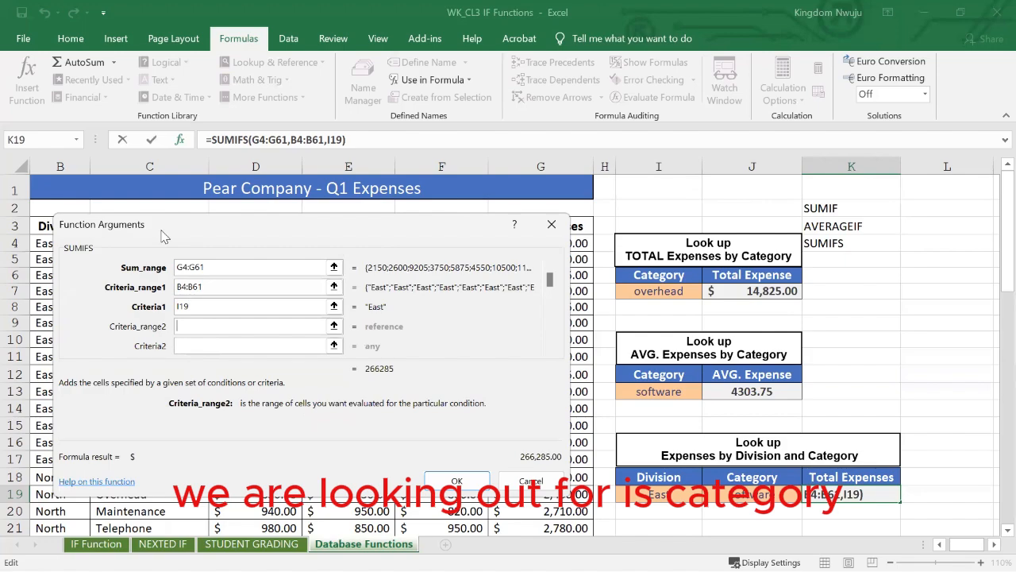
pyautogui.moveTo(161, 235); pyautogui.dragTo(368, 241)
pyautogui.click(119, 244)
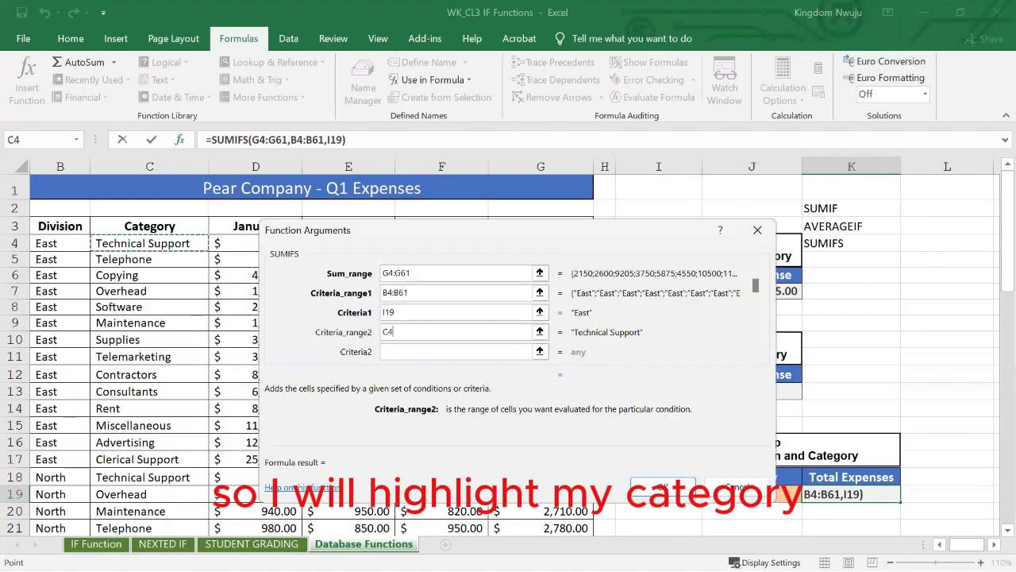
pyautogui.moveTo(143, 243); pyautogui.dragTo(127, 504)
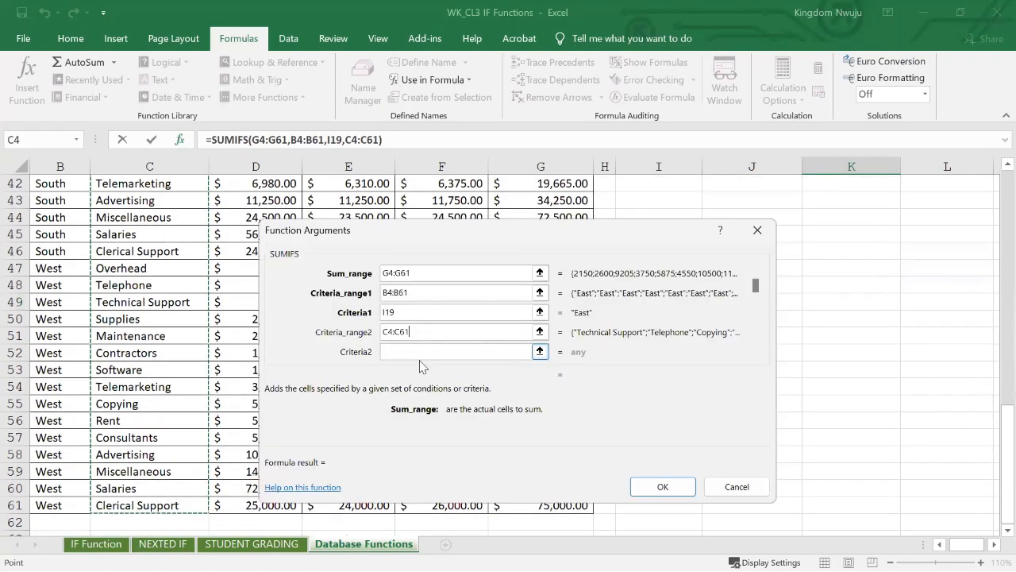
pyautogui.click(416, 353)
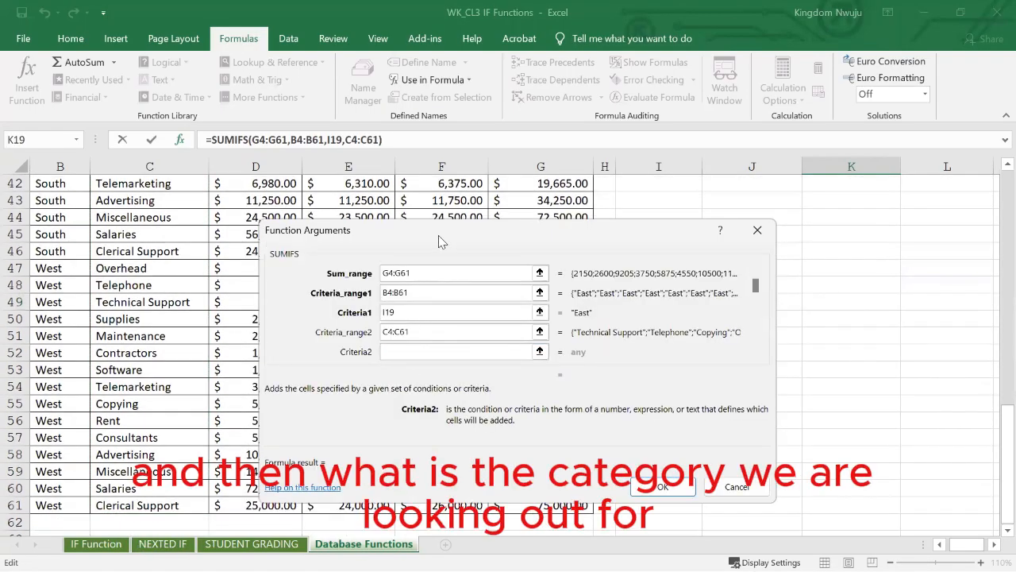
pyautogui.moveTo(493, 231); pyautogui.dragTo(239, 224)
pyautogui.scroll(14, 617, 214)
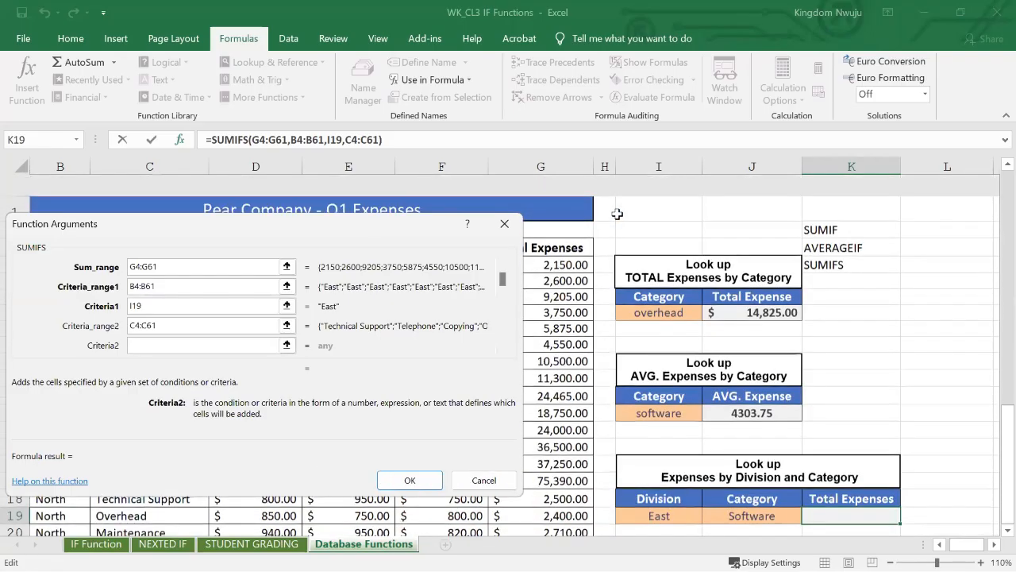
pyautogui.click(750, 495)
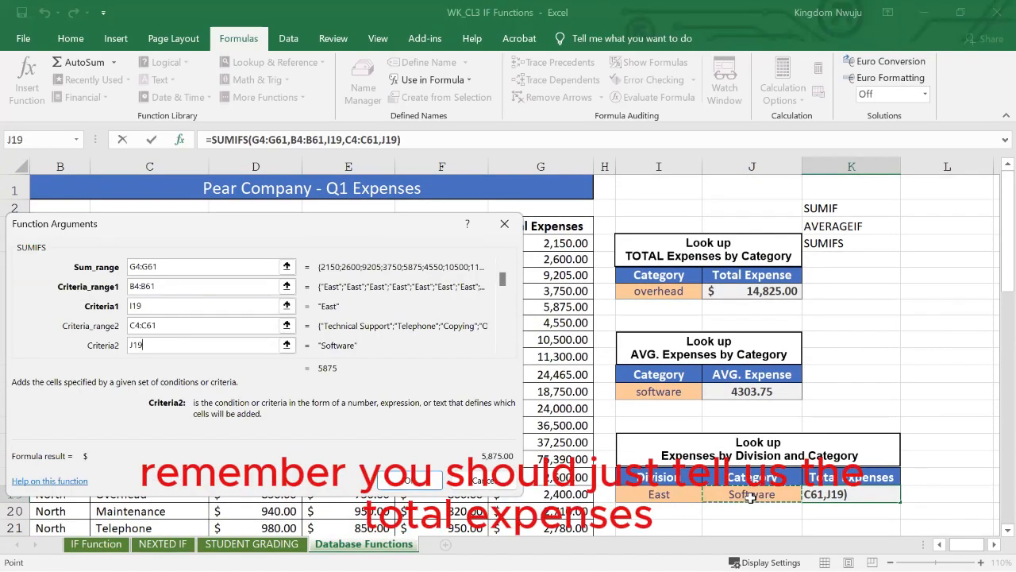
pyautogui.click(411, 482)
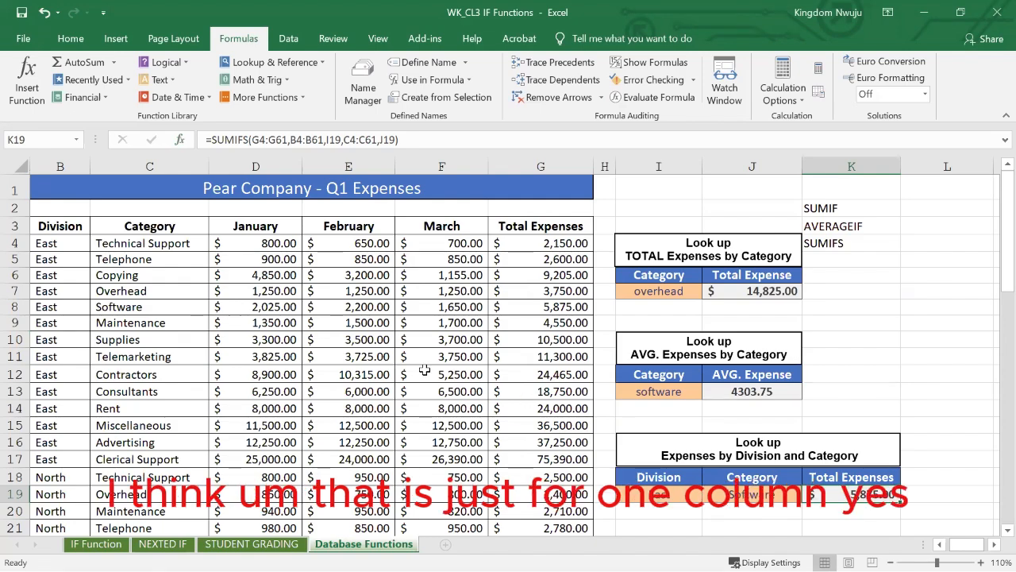
# Check the East Software row against the SUMIFS result, and change the division in I19 to "west".
pyautogui.click(13, 306)
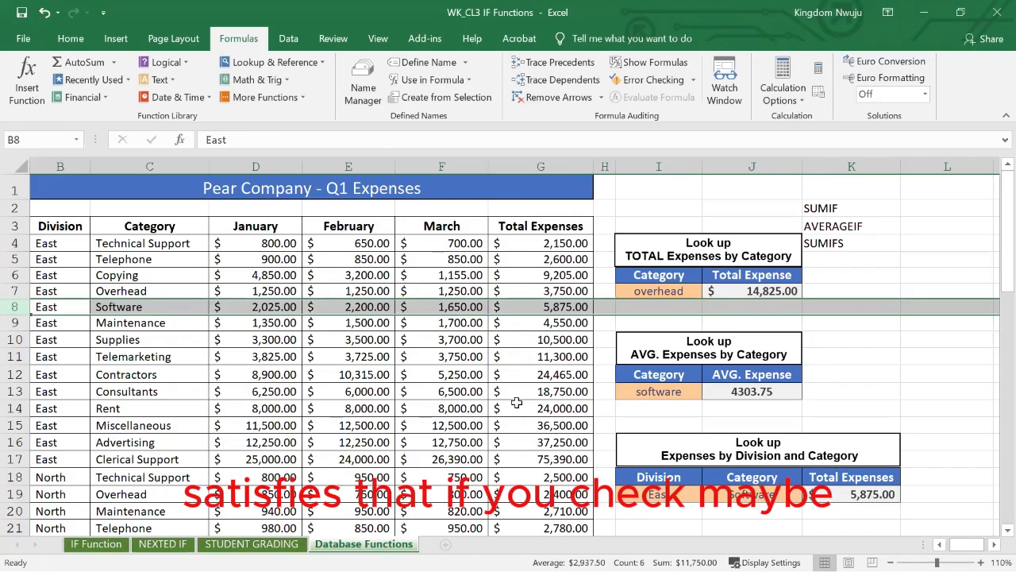
pyautogui.click(658, 495)
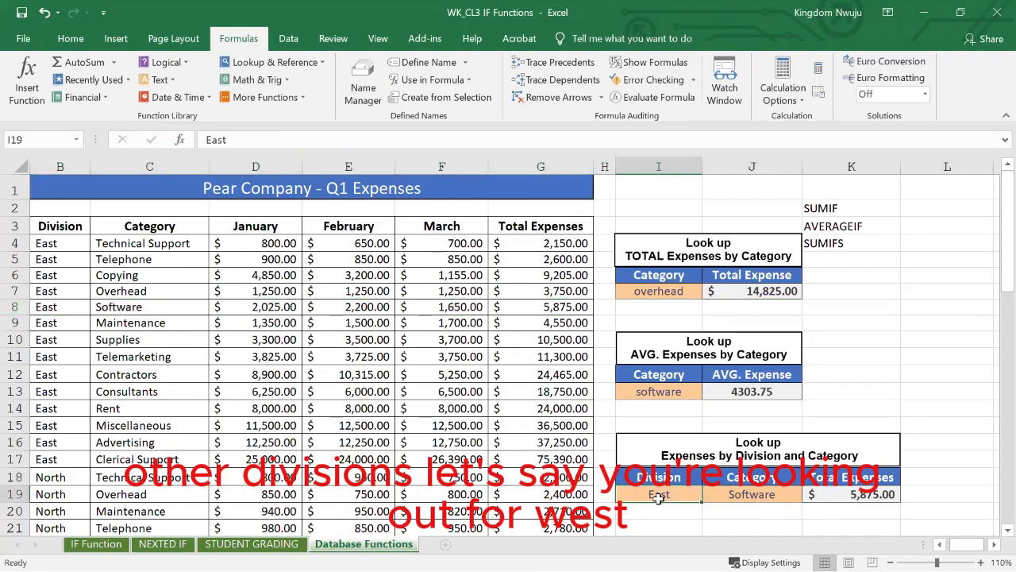
pyautogui.write('west')
pyautogui.press('Return')
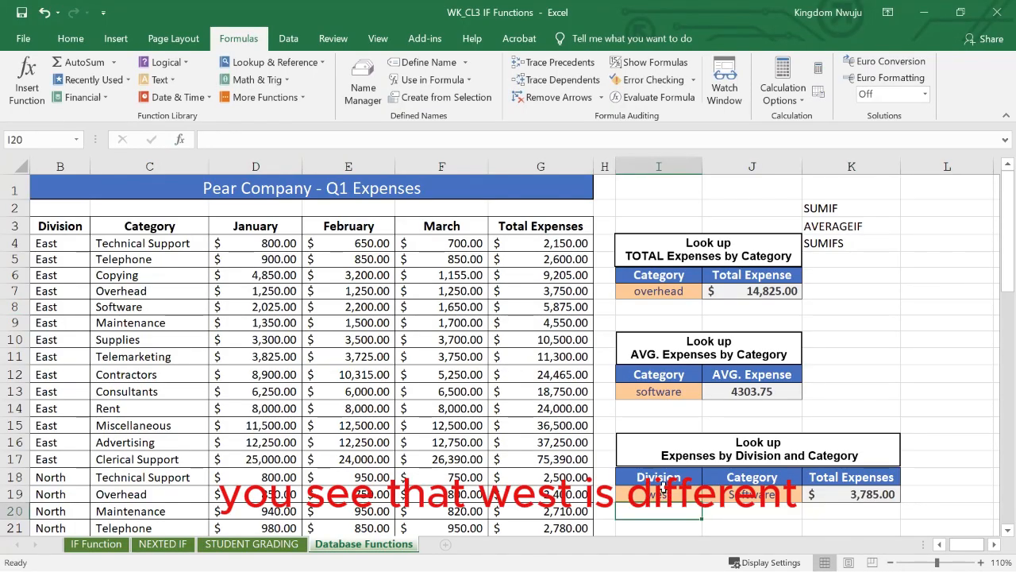
# Change the division in I19 of the division and category lookup to "north".
pyautogui.click(659, 493)
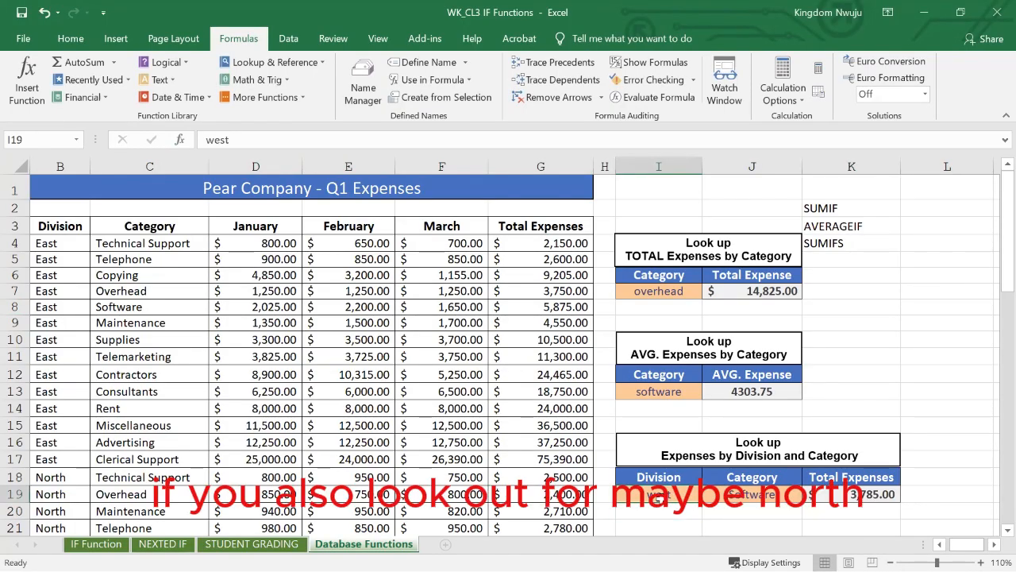
pyautogui.write('north')
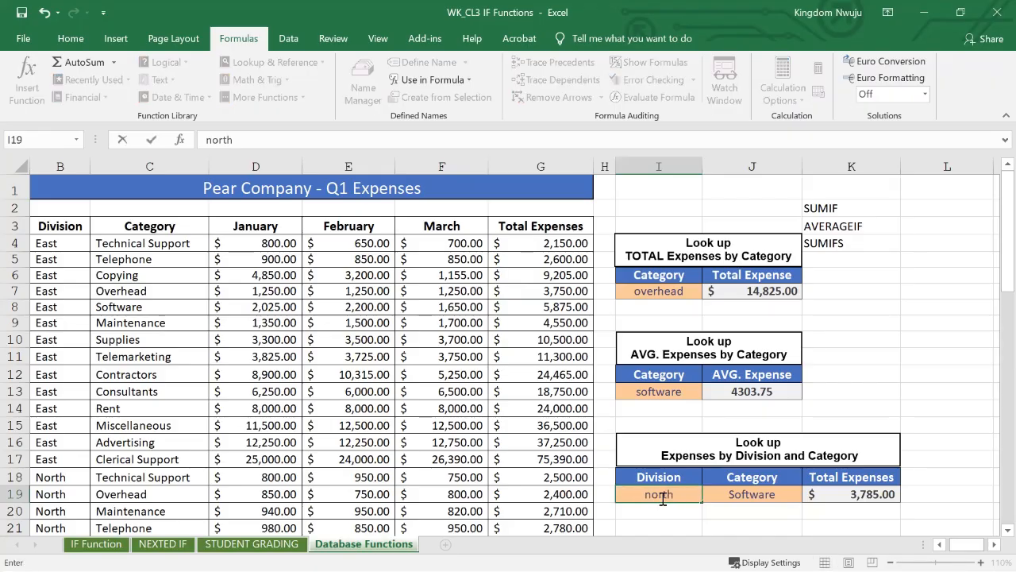
pyautogui.press('Return')
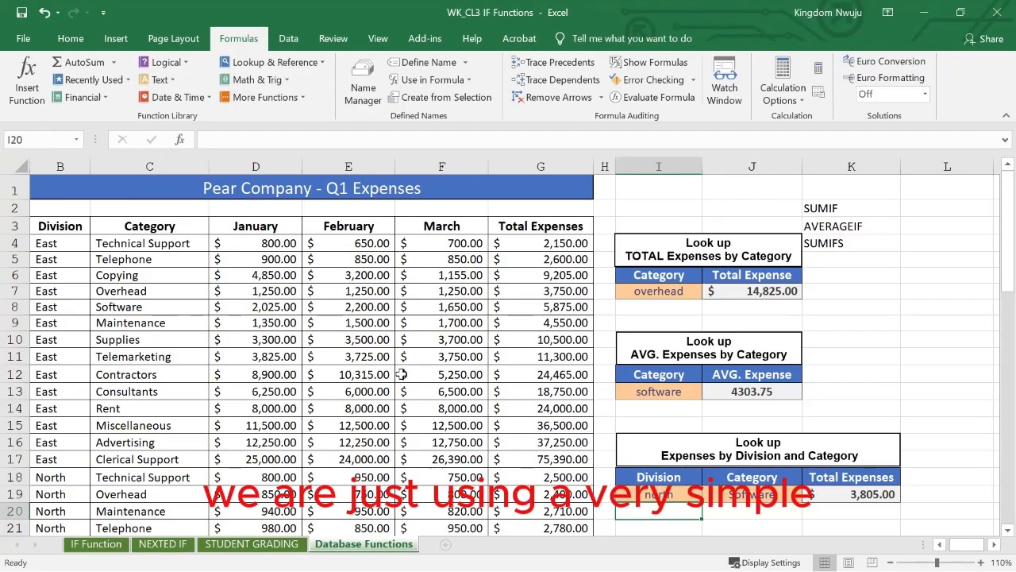
pyautogui.scroll(-8, 403, 374)
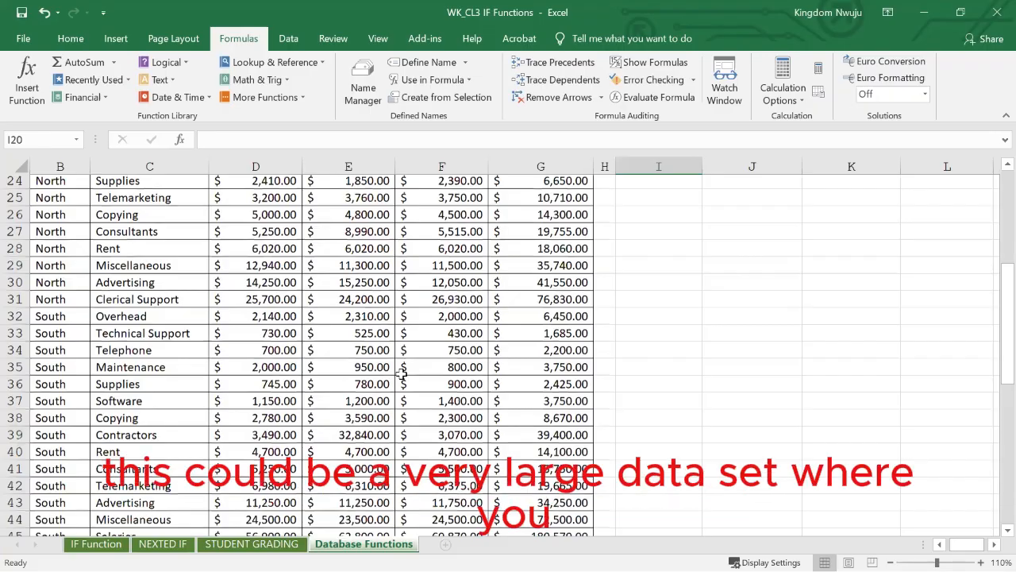
pyautogui.scroll(-5, 403, 374)
pyautogui.scroll(12, 403, 374)
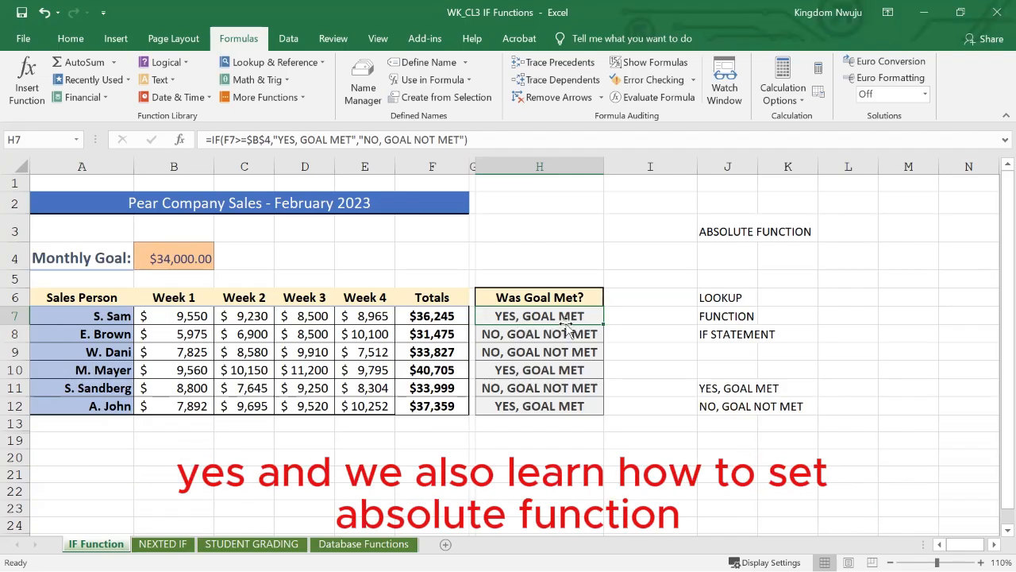
# Review the Was Goal Met IF formula in H7, and the nested IF gift formula in H2 of the NEXTED IF sheet.
pyautogui.doubleClick(521, 316)
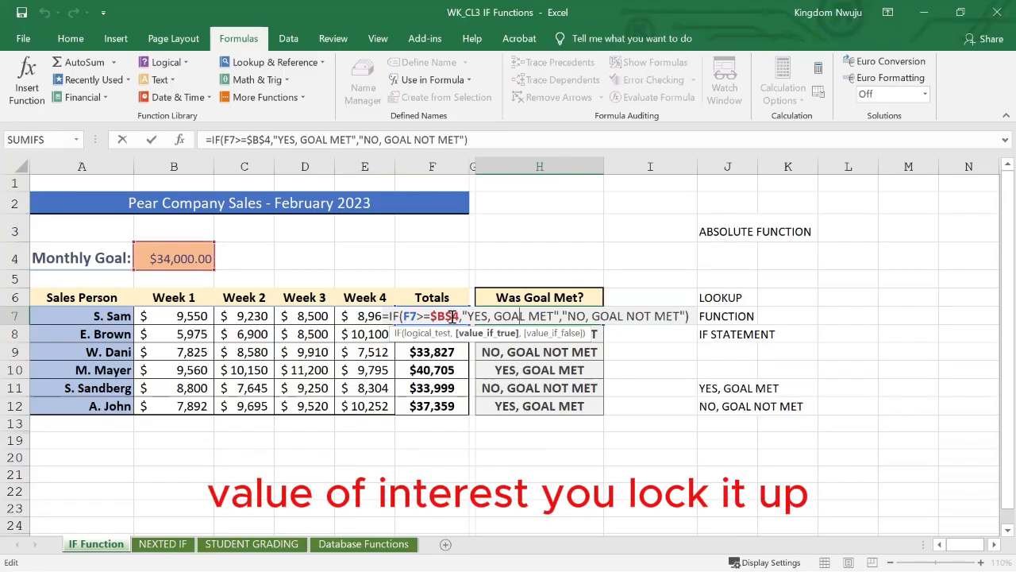
pyautogui.press('Return')
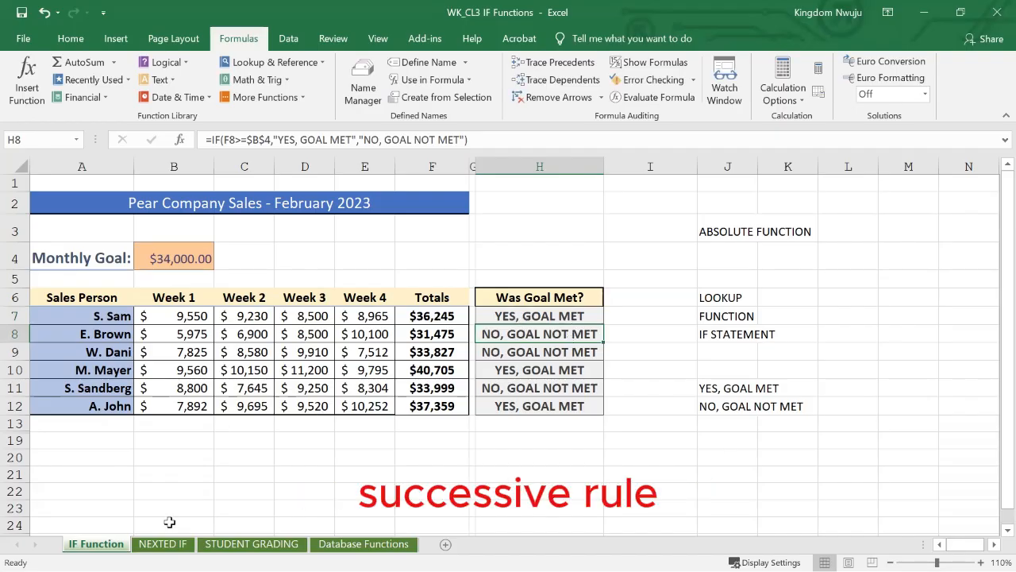
pyautogui.click(157, 543)
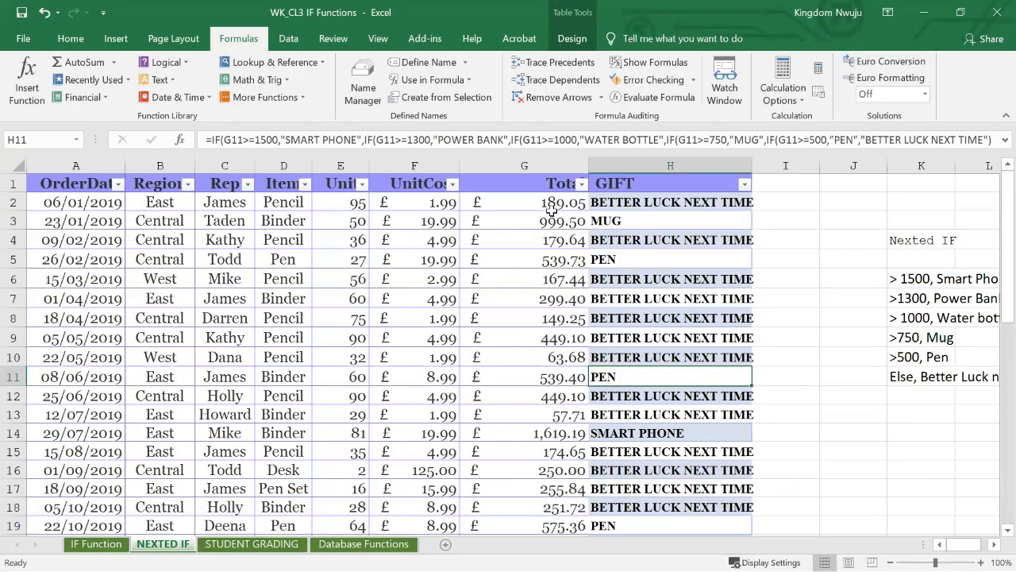
pyautogui.doubleClick(633, 205)
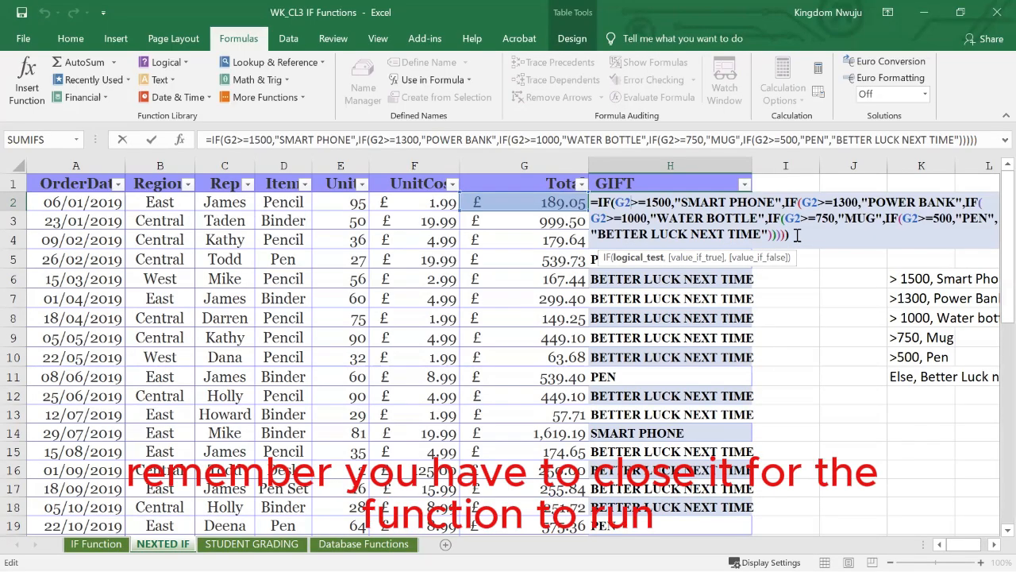
pyautogui.press('Return')
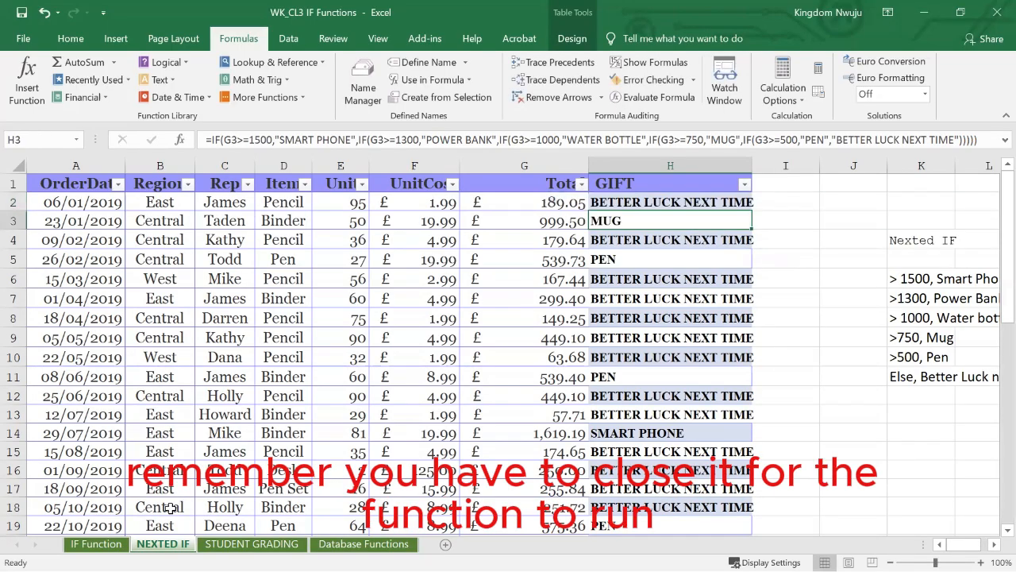
# Review the nested IF grade formula in G4 of the STUDENT GRADING sheet, leaving it as it is.
pyautogui.click(237, 544)
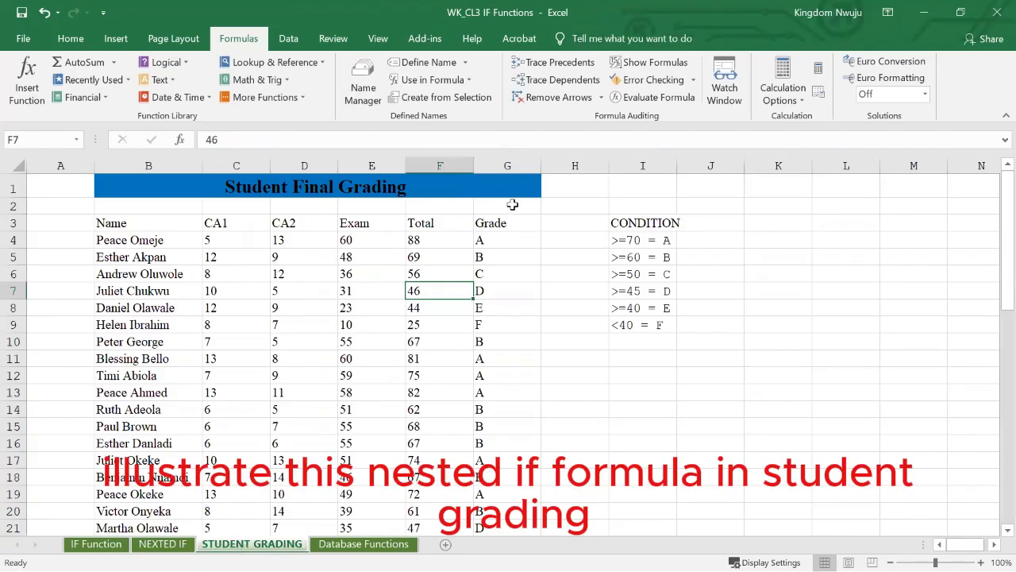
pyautogui.click(487, 243)
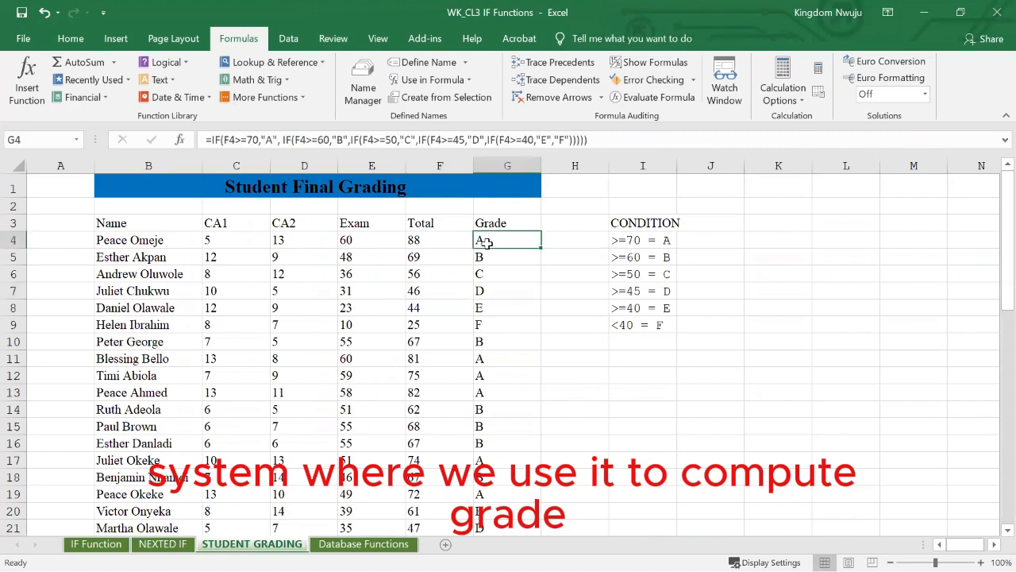
pyautogui.doubleClick(487, 243)
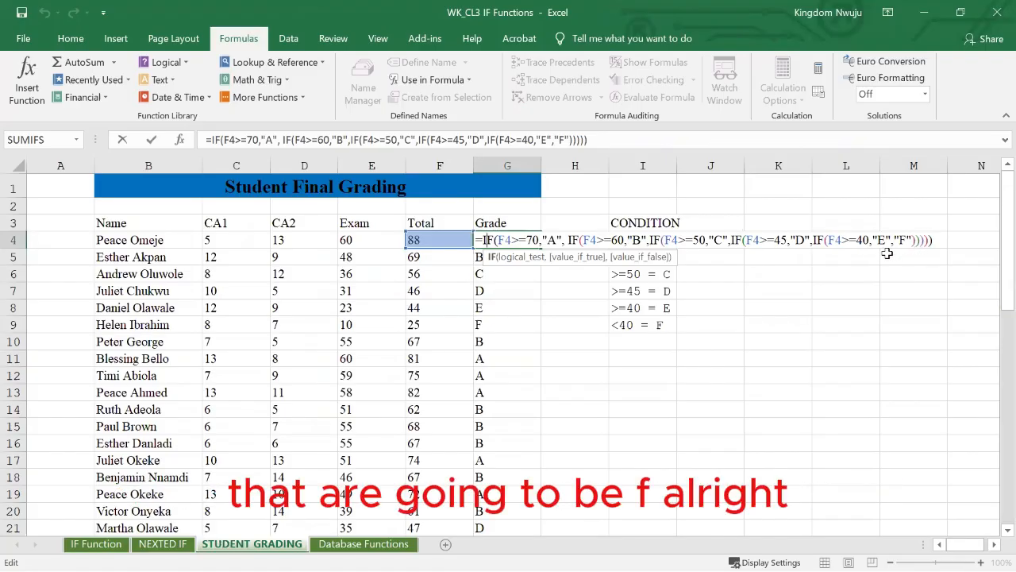
pyautogui.press('Return')
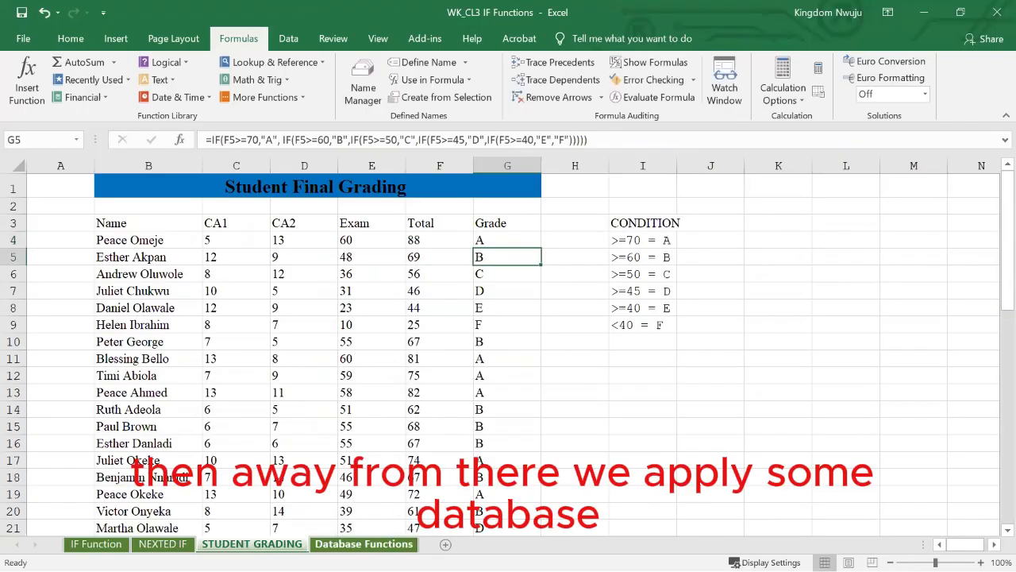
# Look over the total, average, and division and category expense lookups on the Database Functions sheet.
pyautogui.click(363, 545)
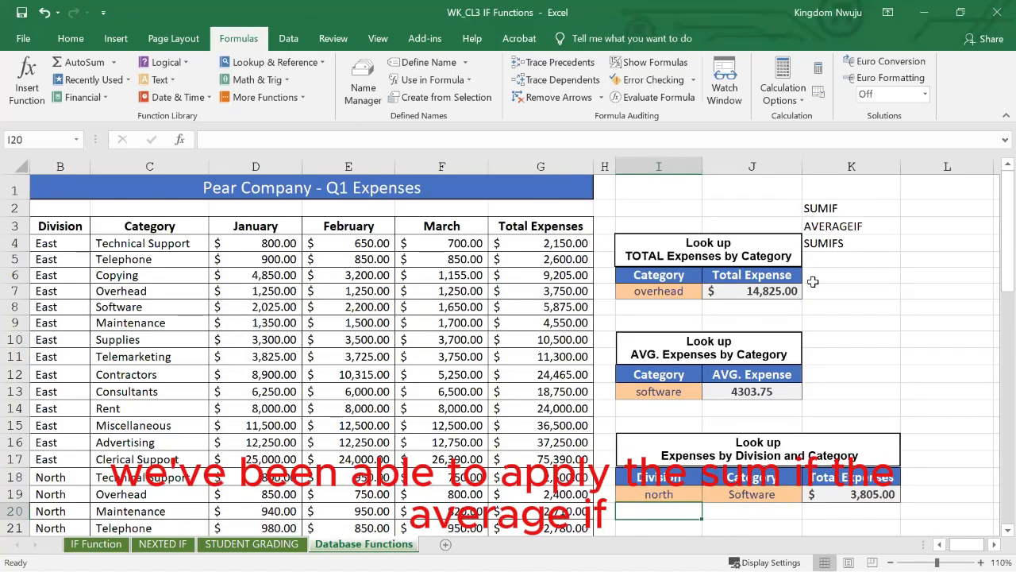
pyautogui.scroll(-1, 717, 332)
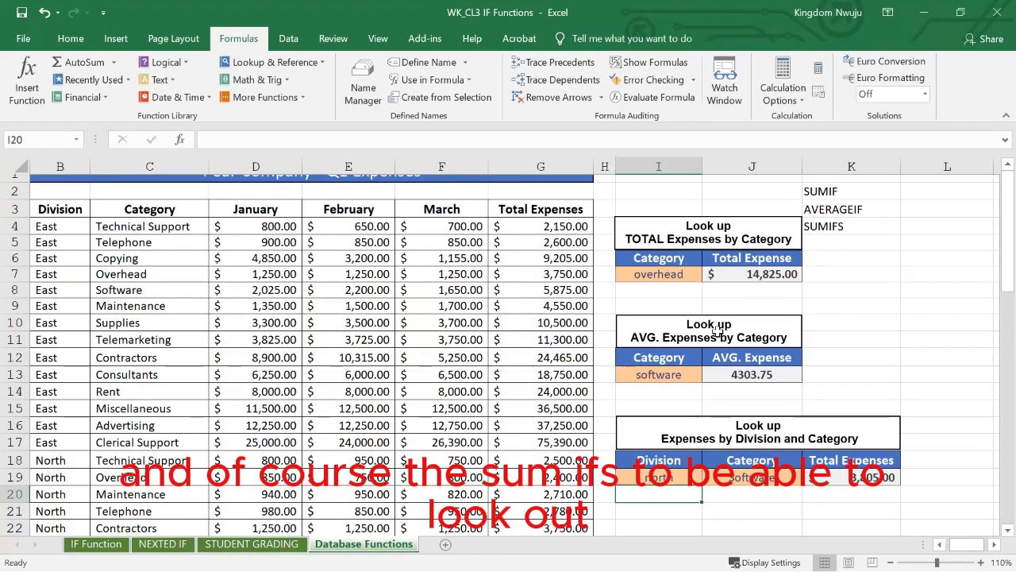
pyautogui.scroll(-1, 716, 332)
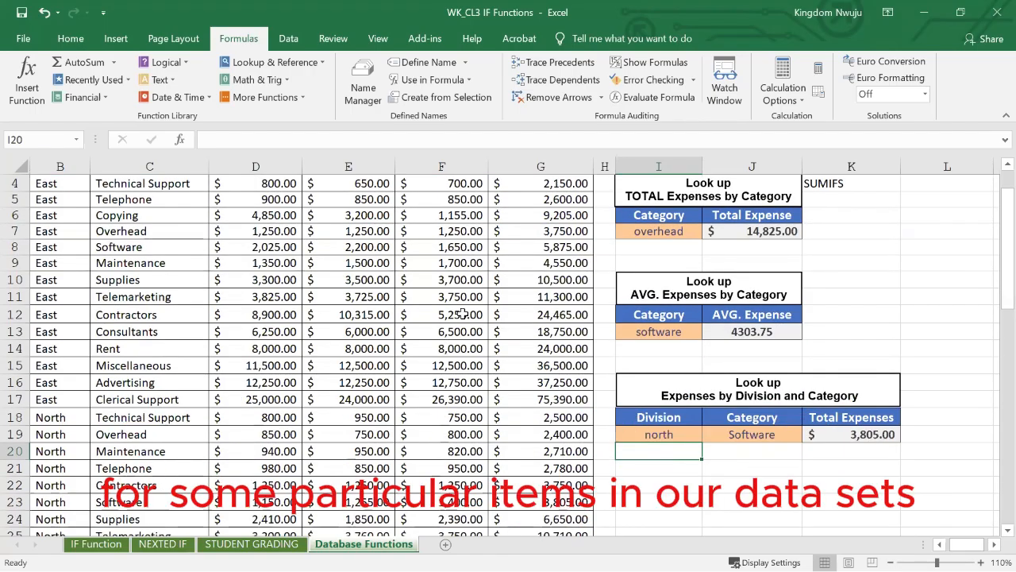
pyautogui.scroll(1, 463, 314)
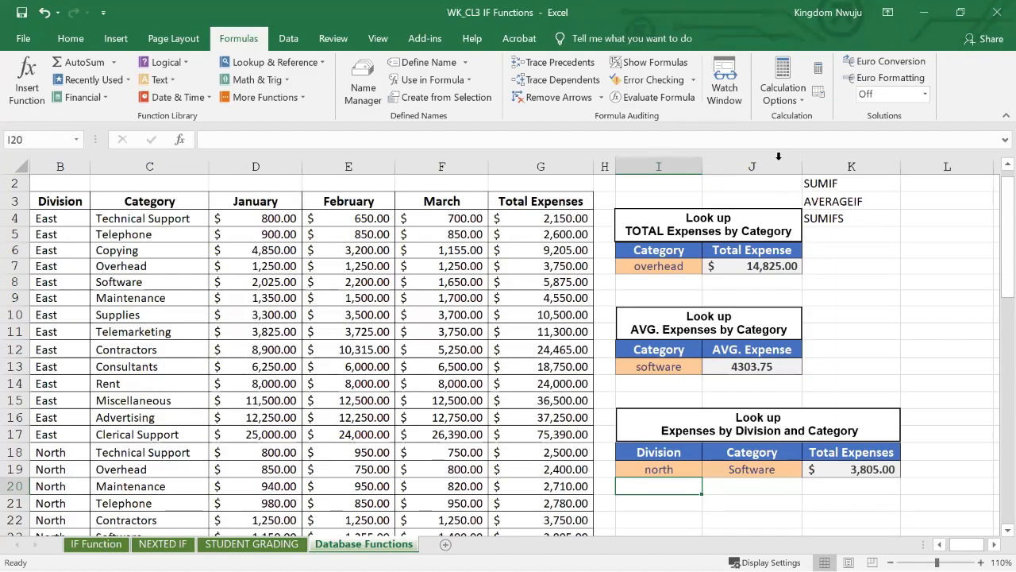
pyautogui.press('F10')
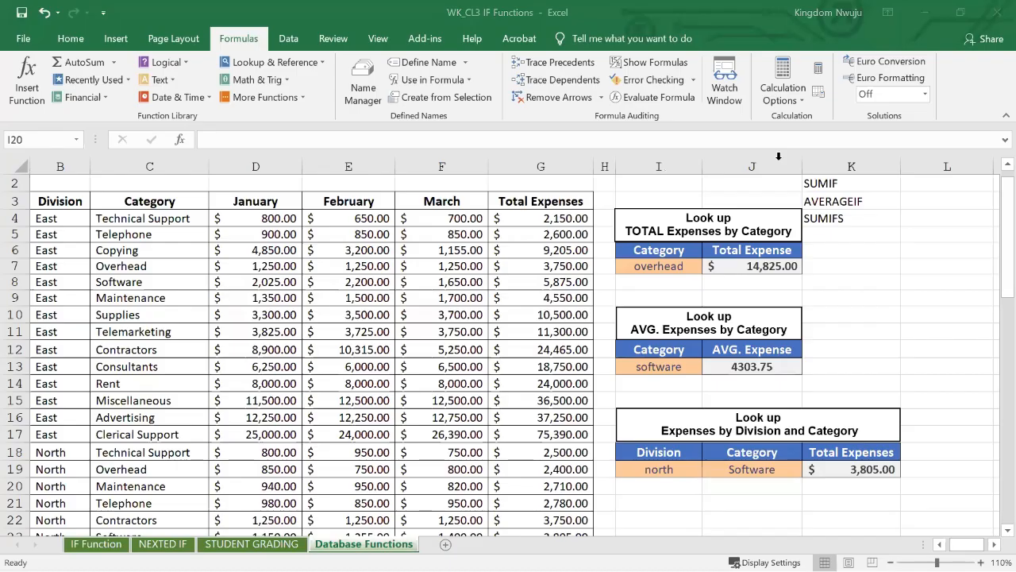